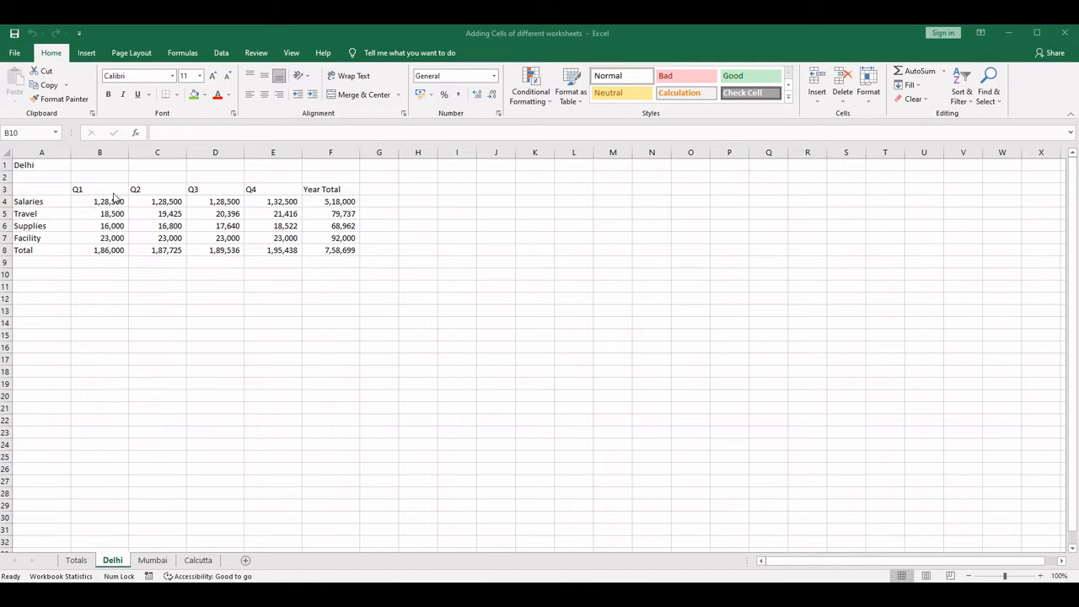
- Review the quarterly expense tables in A3:F8 on the Delhi, Mumbai and Calcutta sheets and compare their layouts
{"action": "left_click", "coordinate": [153, 563]}
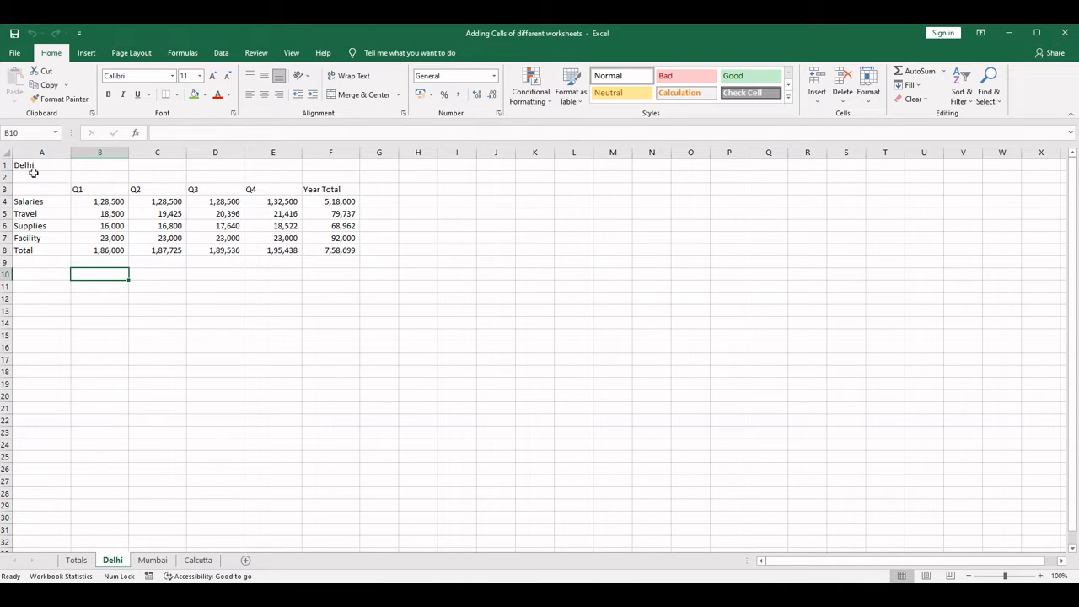
{"action": "left_click_drag", "start_coordinate": [39, 189], "coordinate": [353, 251]}
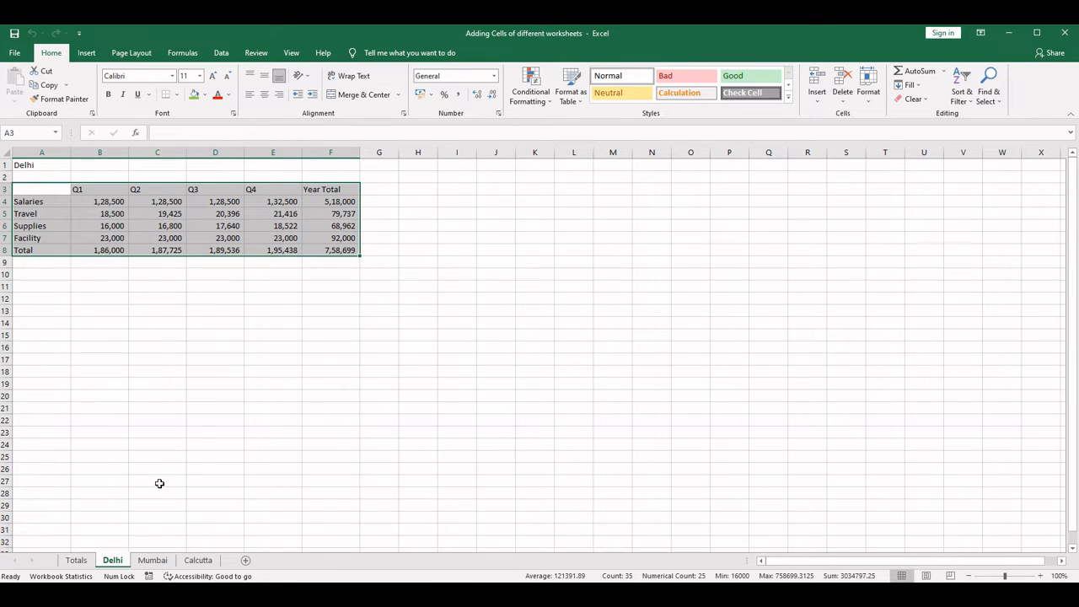
{"action": "left_click", "coordinate": [155, 561]}
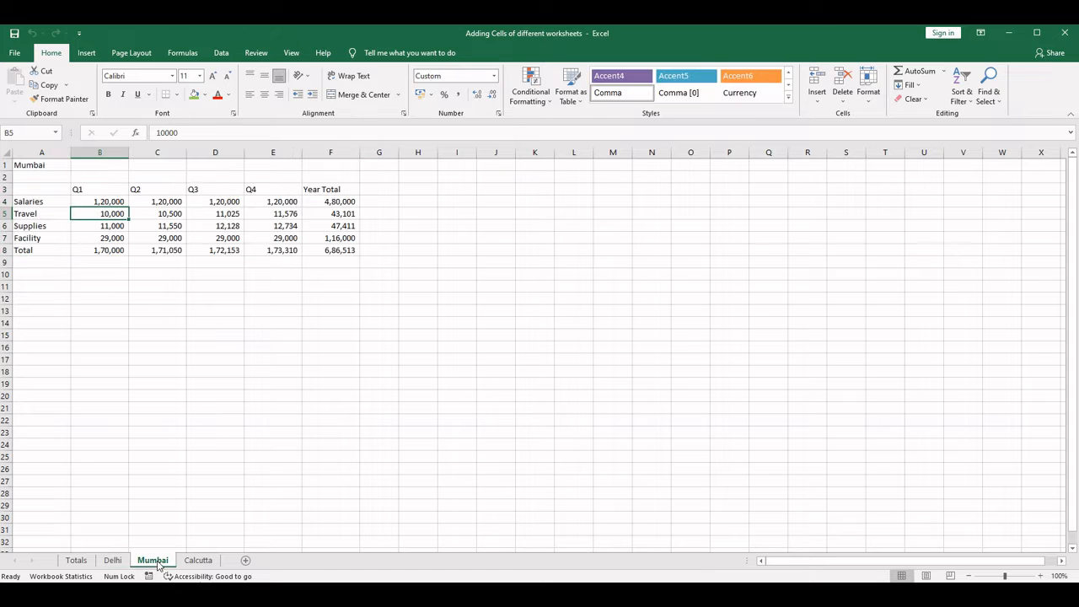
{"action": "left_click_drag", "start_coordinate": [39, 186], "coordinate": [344, 248]}
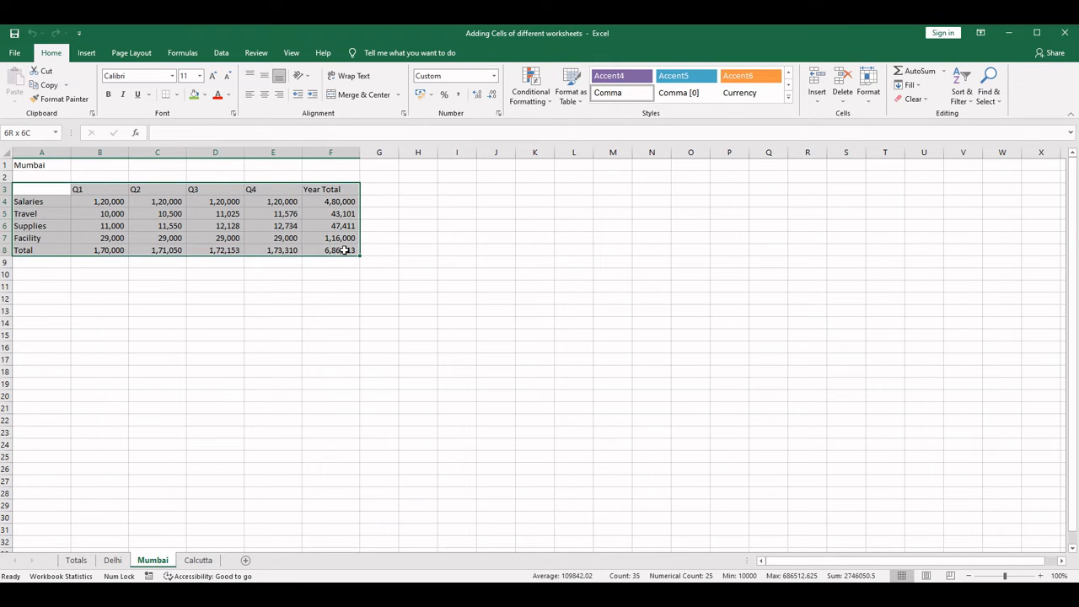
{"action": "left_click", "coordinate": [198, 561]}
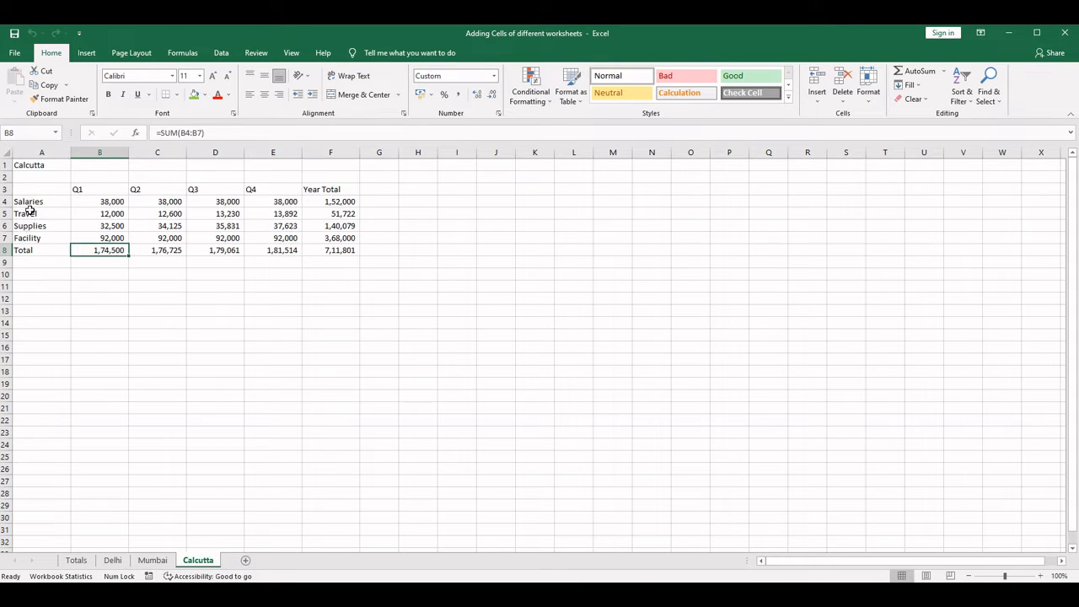
{"action": "left_click_drag", "start_coordinate": [36, 191], "coordinate": [345, 250]}
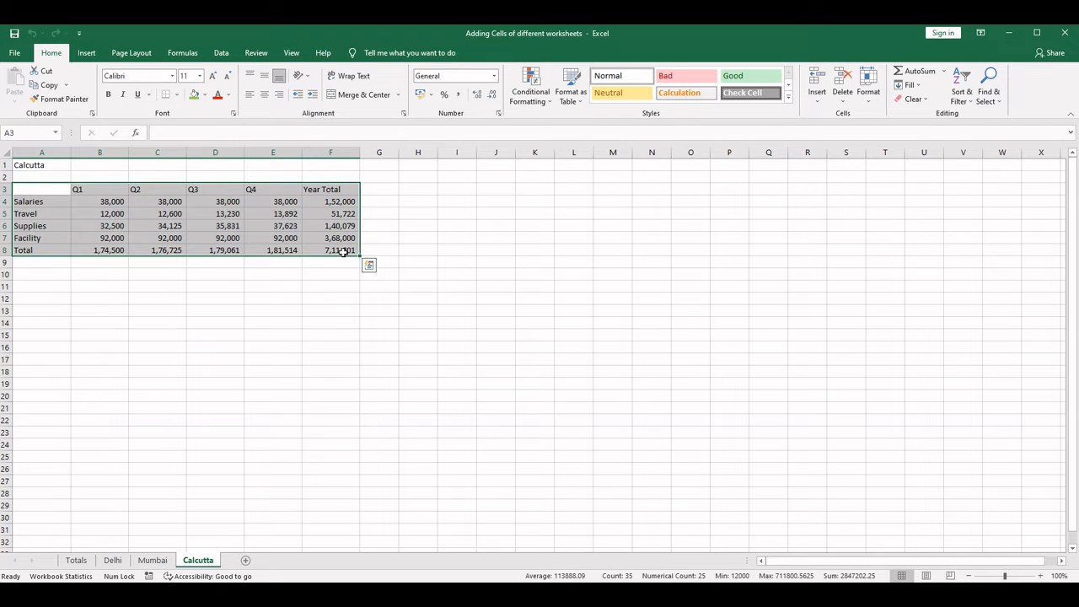
{"action": "left_click", "coordinate": [152, 561]}
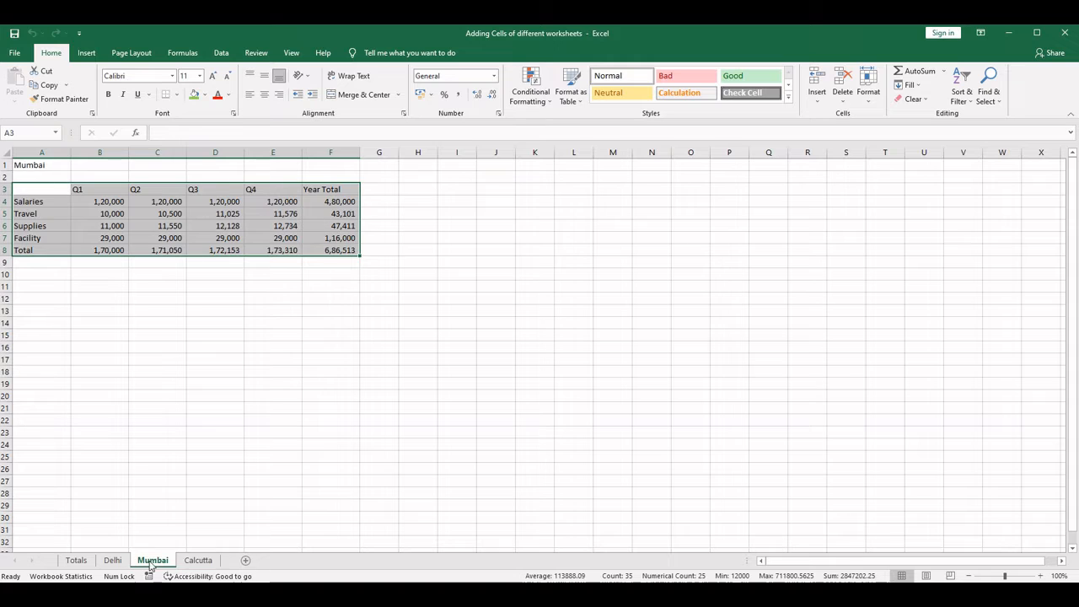
{"action": "left_click", "coordinate": [115, 561]}
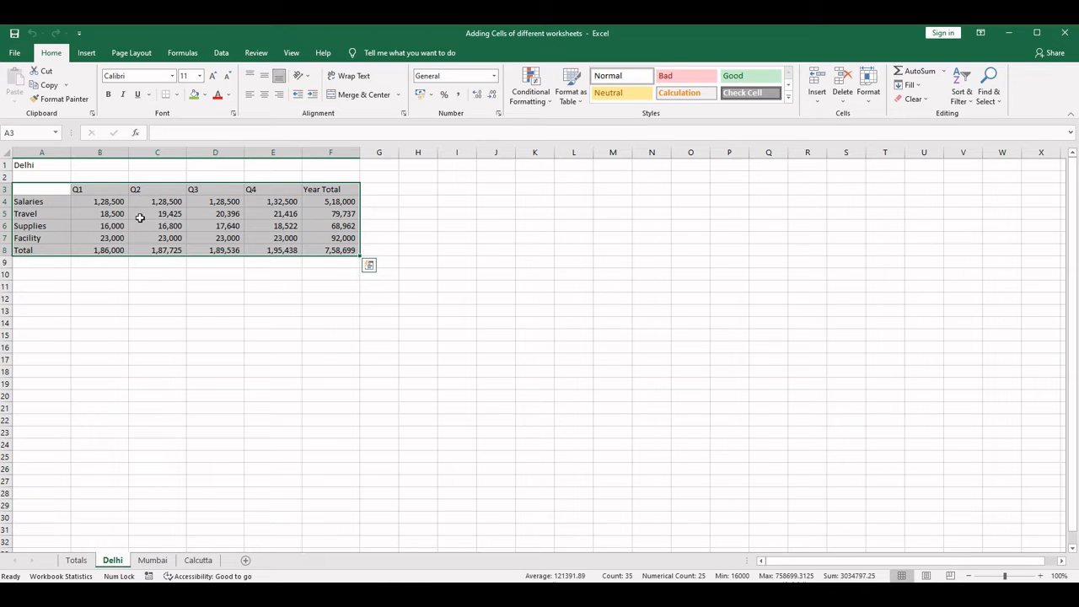
{"action": "left_click", "coordinate": [152, 561]}
{"action": "left_click", "coordinate": [198, 561]}
{"action": "left_click", "coordinate": [155, 561]}
{"action": "left_click", "coordinate": [114, 561]}
- Examine the All Cities Expense Summary table on the Totals sheet and the formulas behind the Q1 and Q2 Salaries totals
{"action": "left_click", "coordinate": [77, 561]}
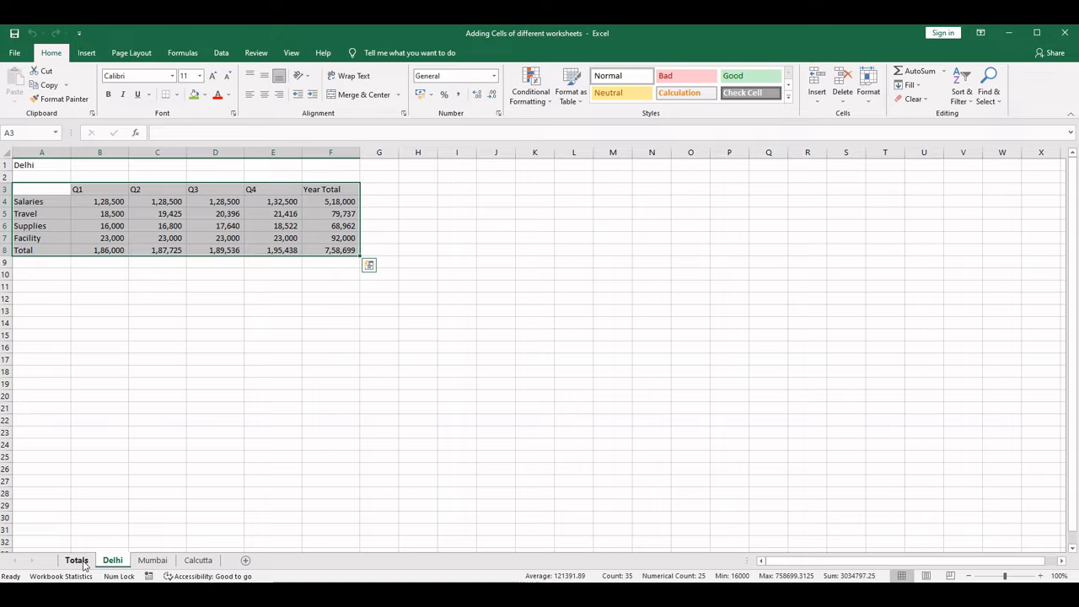
{"action": "left_click_drag", "start_coordinate": [37, 209], "coordinate": [328, 256]}
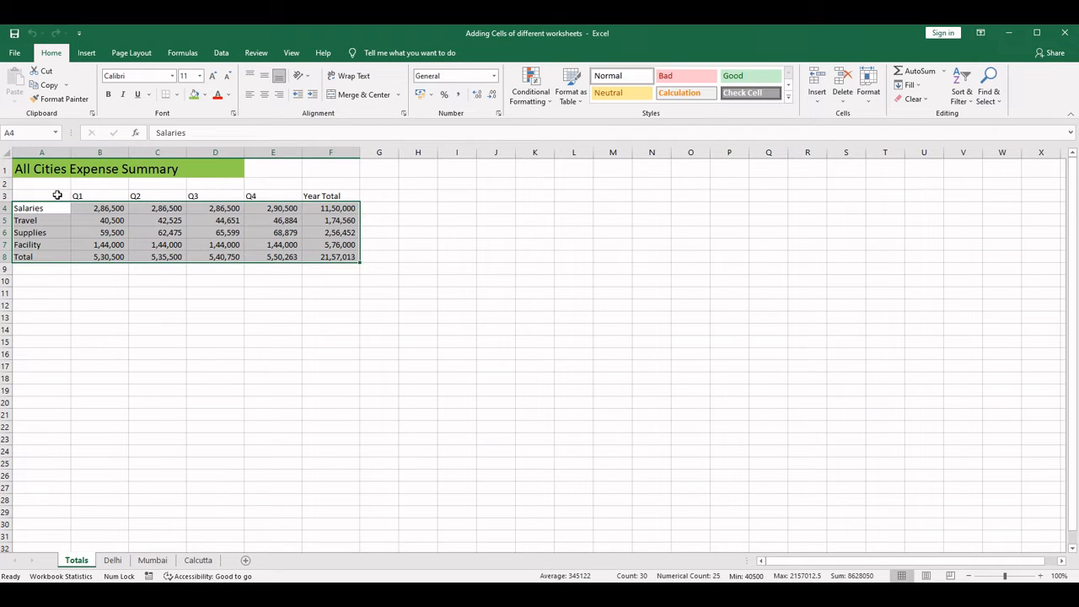
{"action": "left_click_drag", "start_coordinate": [57, 195], "coordinate": [348, 257]}
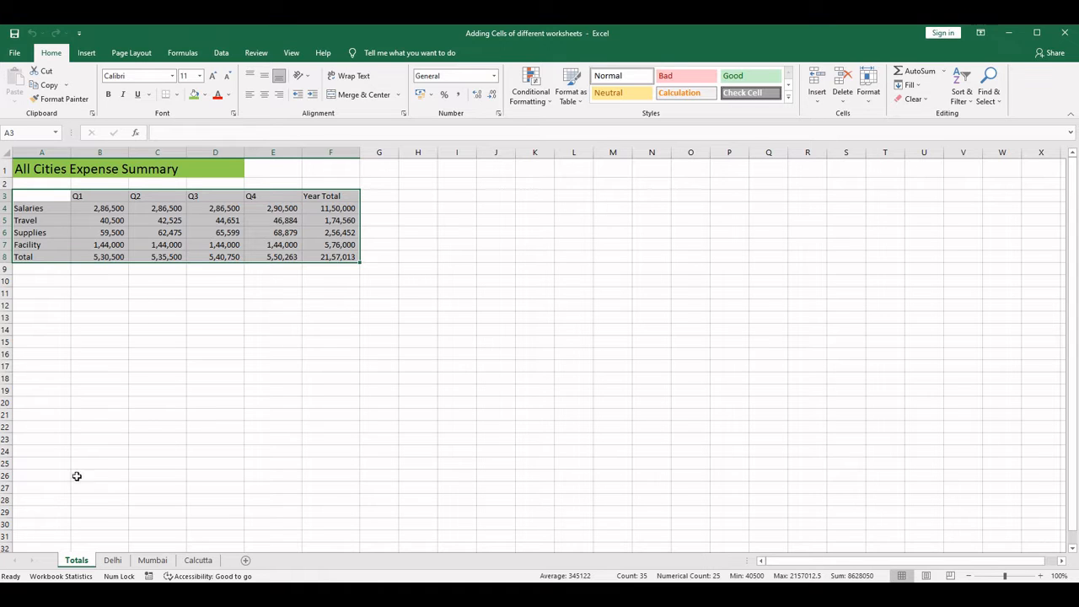
{"action": "left_click", "coordinate": [110, 561]}
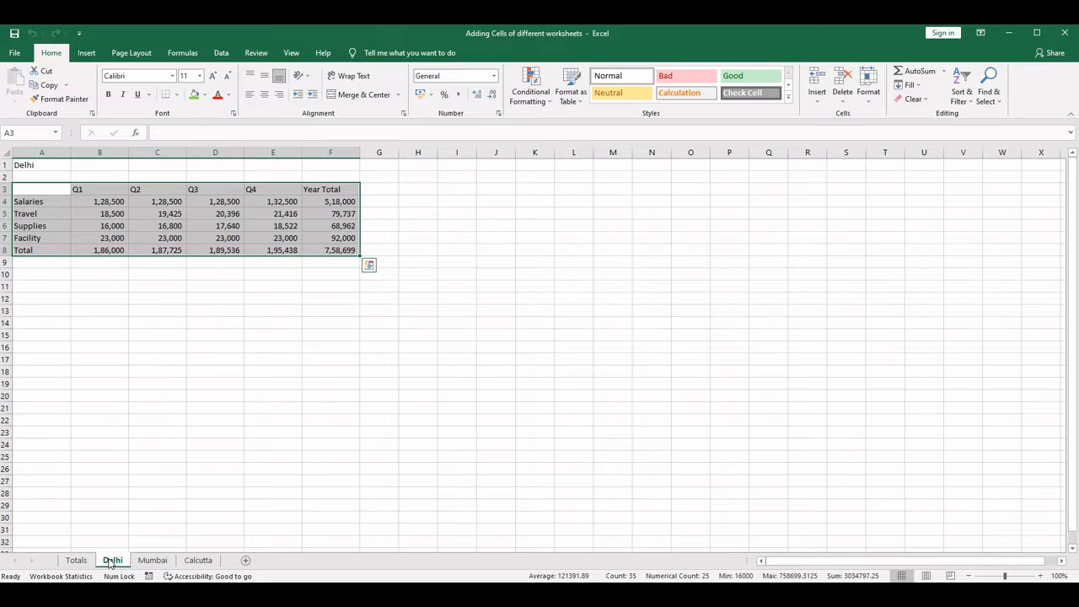
{"action": "left_click", "coordinate": [155, 561]}
{"action": "left_click", "coordinate": [78, 561]}
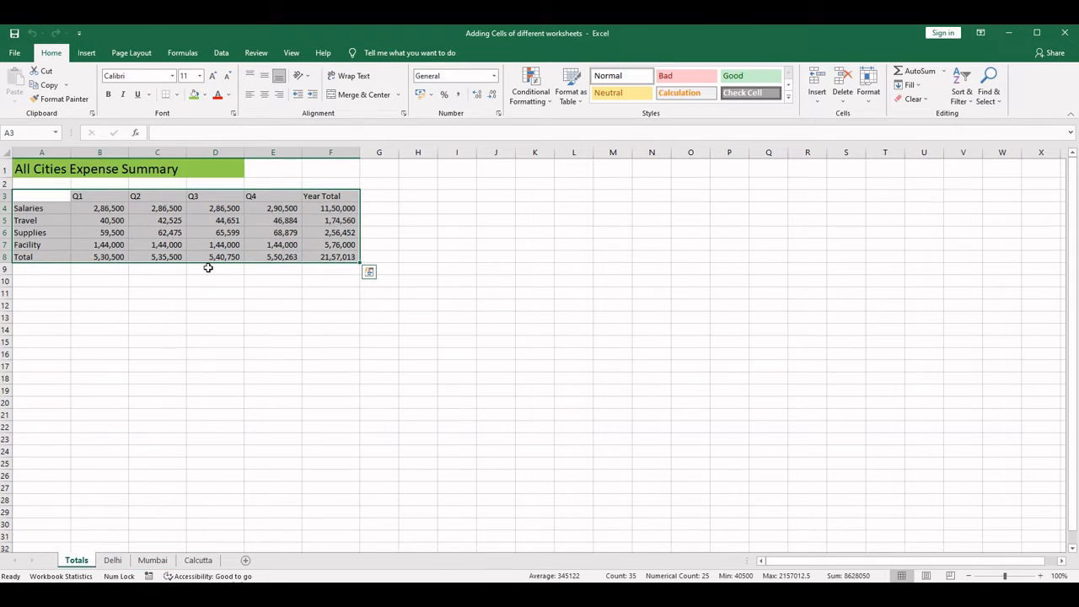
{"action": "left_click", "coordinate": [103, 211]}
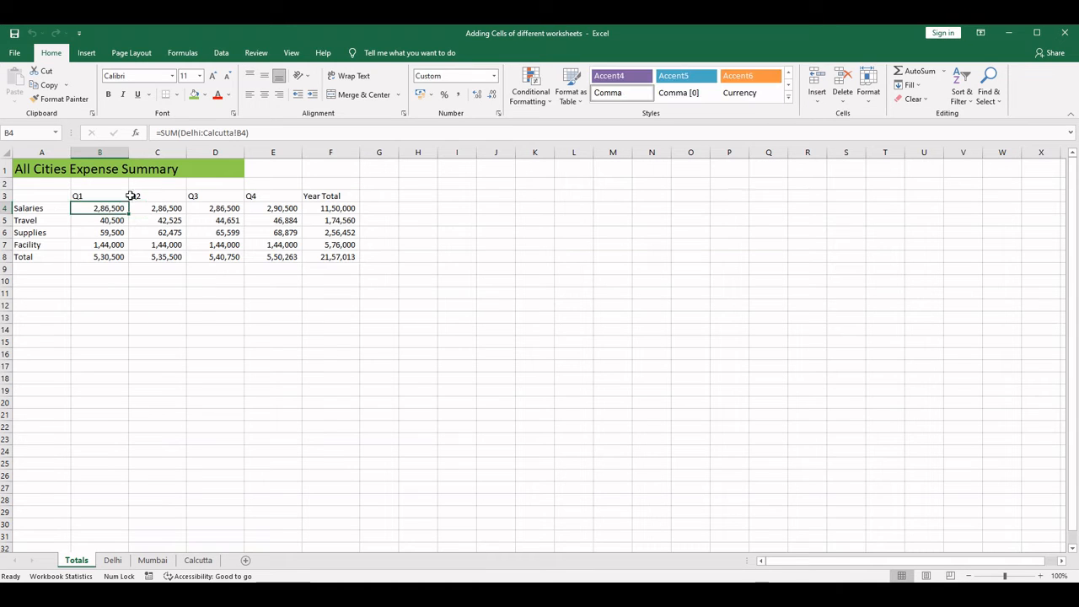
{"action": "left_click", "coordinate": [149, 209]}
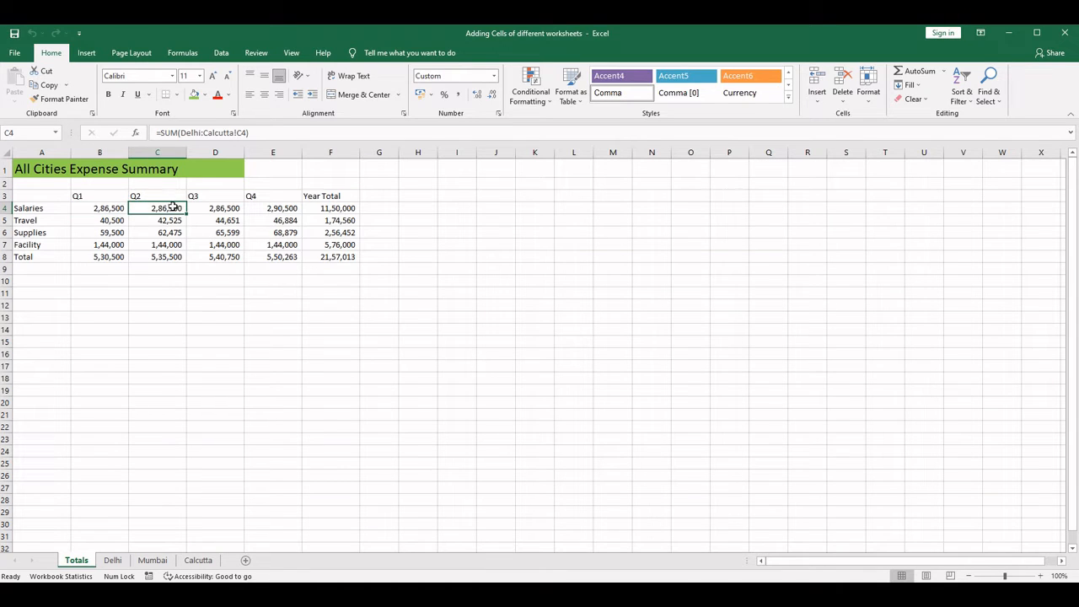
- On the Delhi sheet, copy the headings Q1 through Year Total from B3:F3 to row 10, starting at B10
{"action": "left_click", "coordinate": [112, 559]}
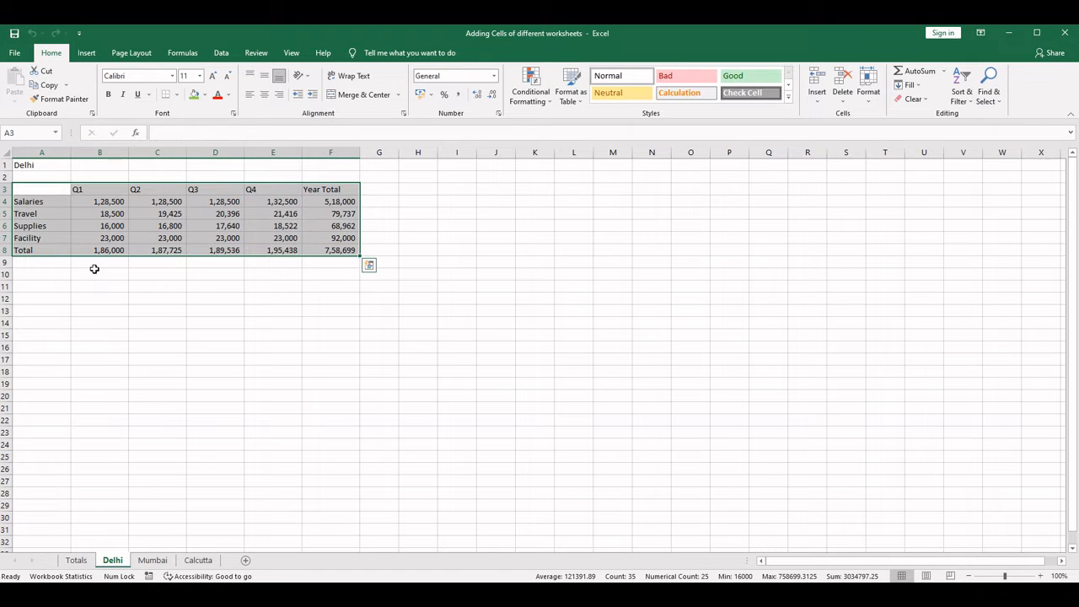
{"action": "left_click", "coordinate": [94, 270]}
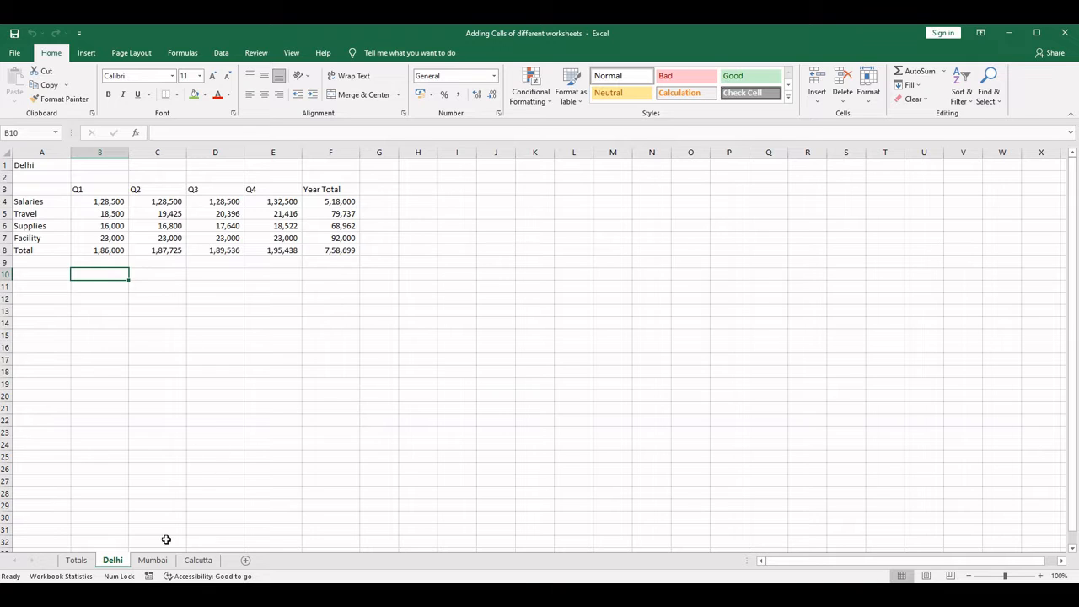
{"action": "left_click", "coordinate": [80, 188]}
{"action": "left_click_drag", "start_coordinate": [188, 188], "coordinate": [326, 186]}
{"action": "key", "text": "ctrl+c"}
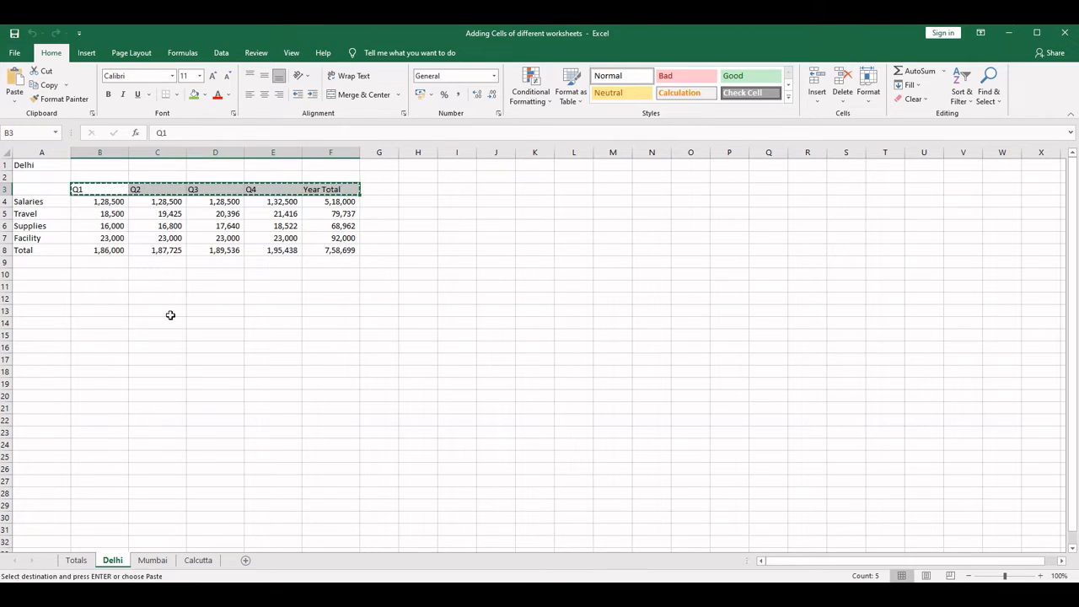
{"action": "left_click", "coordinate": [108, 275]}
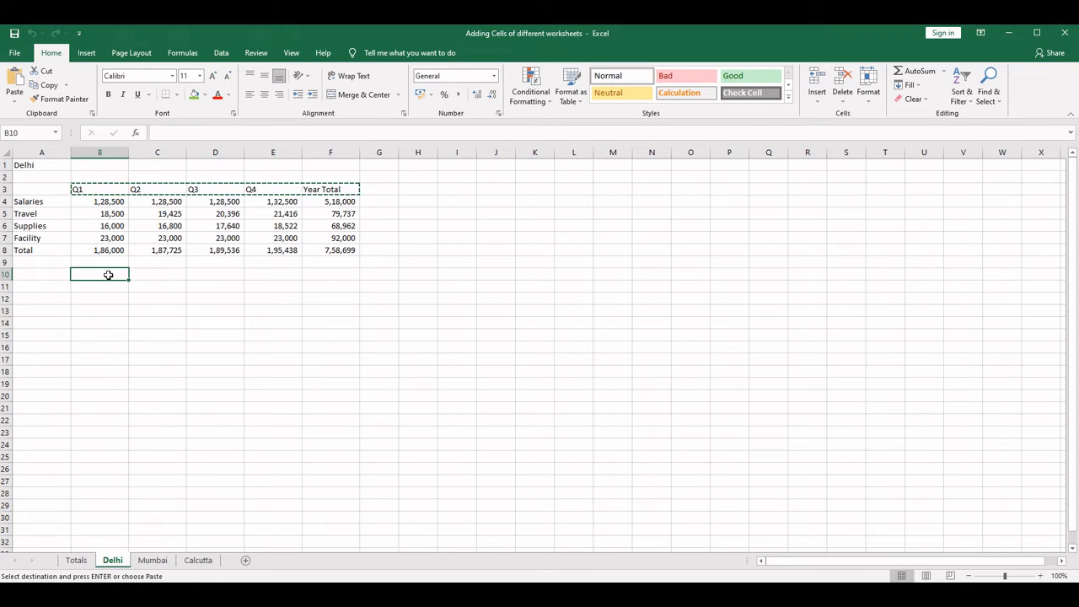
{"action": "key", "text": "ctrl+v"}
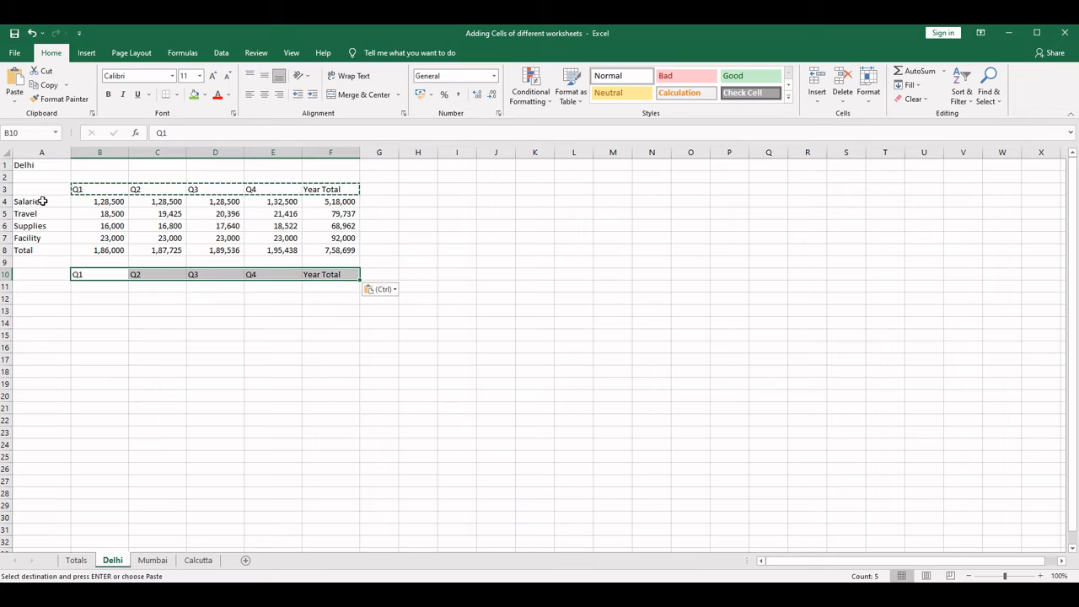
- Copy the row labels Salaries through Total from A4:A8 into the cells starting at A11
{"action": "left_click_drag", "start_coordinate": [41, 203], "coordinate": [44, 253]}
{"action": "key", "text": "ctrl+c"}
{"action": "left_click", "coordinate": [34, 287]}
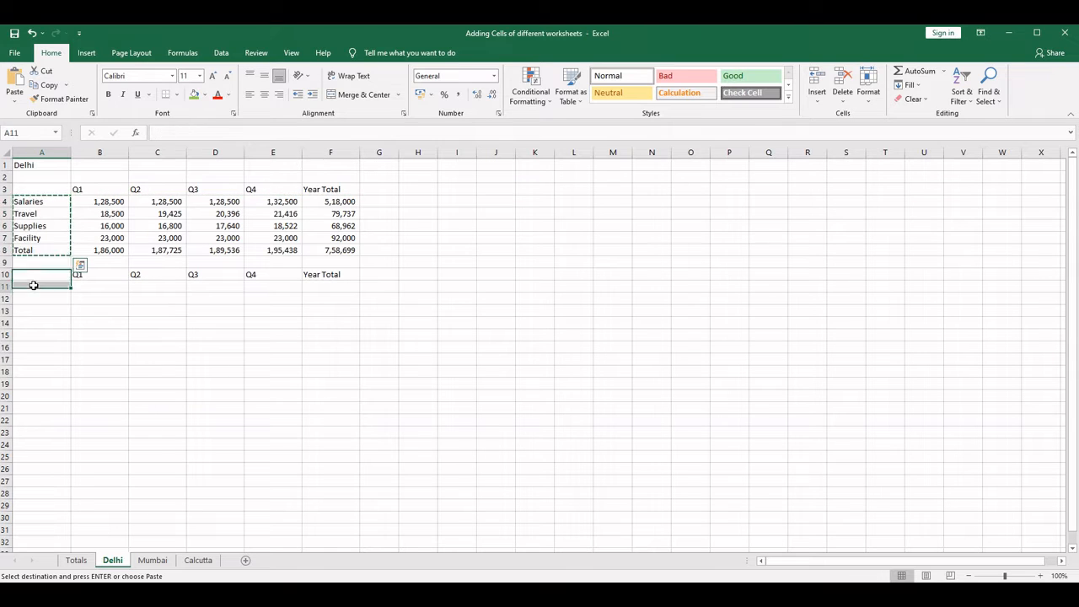
{"action": "key", "text": "ctrl+v"}
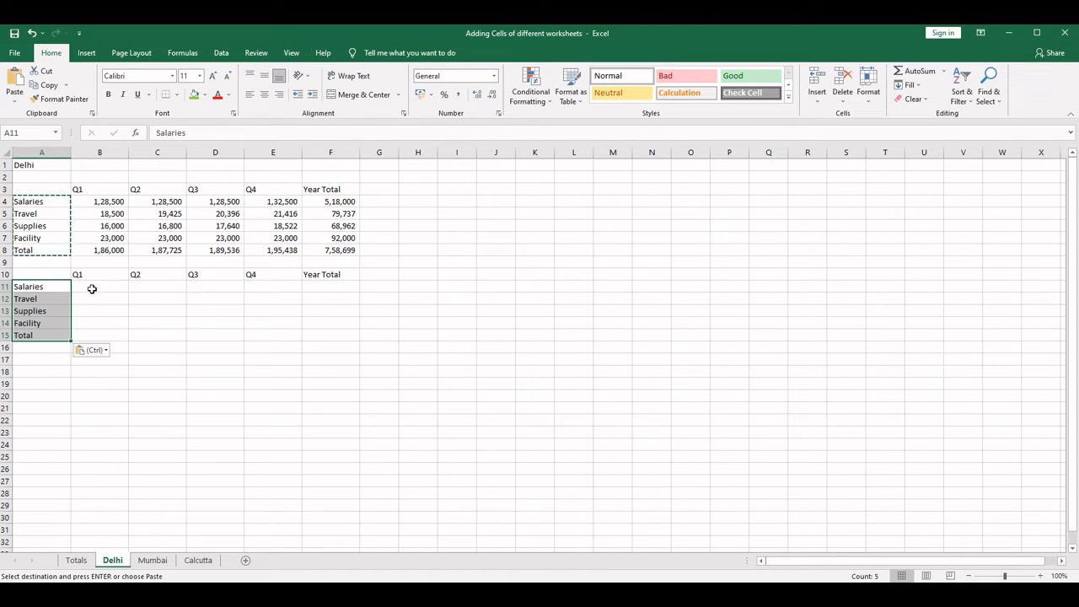
- Fill B11:F14 at once with the random-number formula =RANDBETWEEN(1000,100000)
{"action": "left_click_drag", "start_coordinate": [92, 288], "coordinate": [350, 322]}
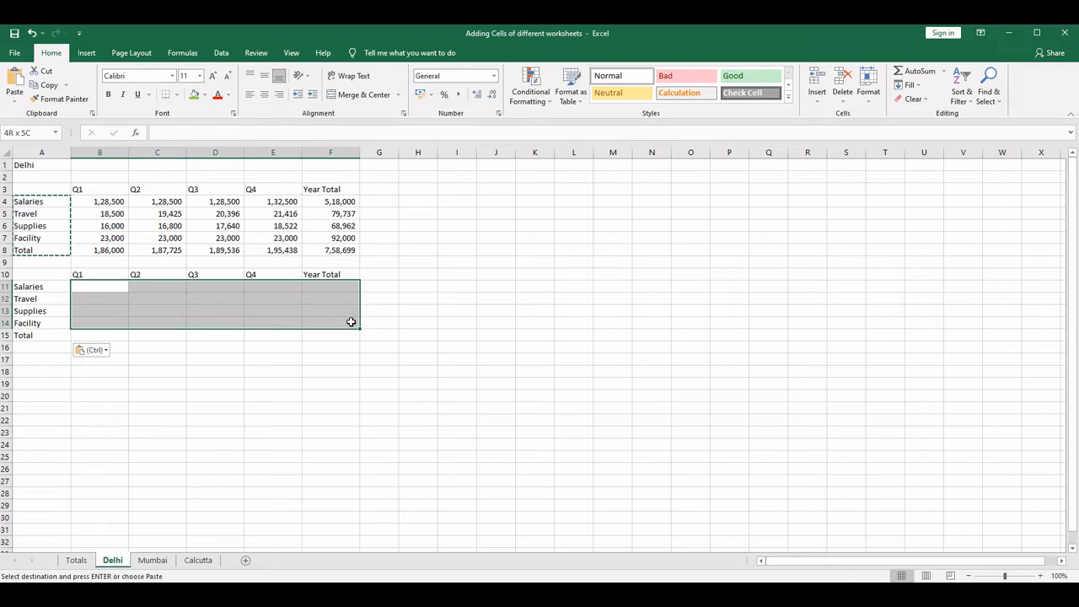
{"action": "type", "text": "=rand"}
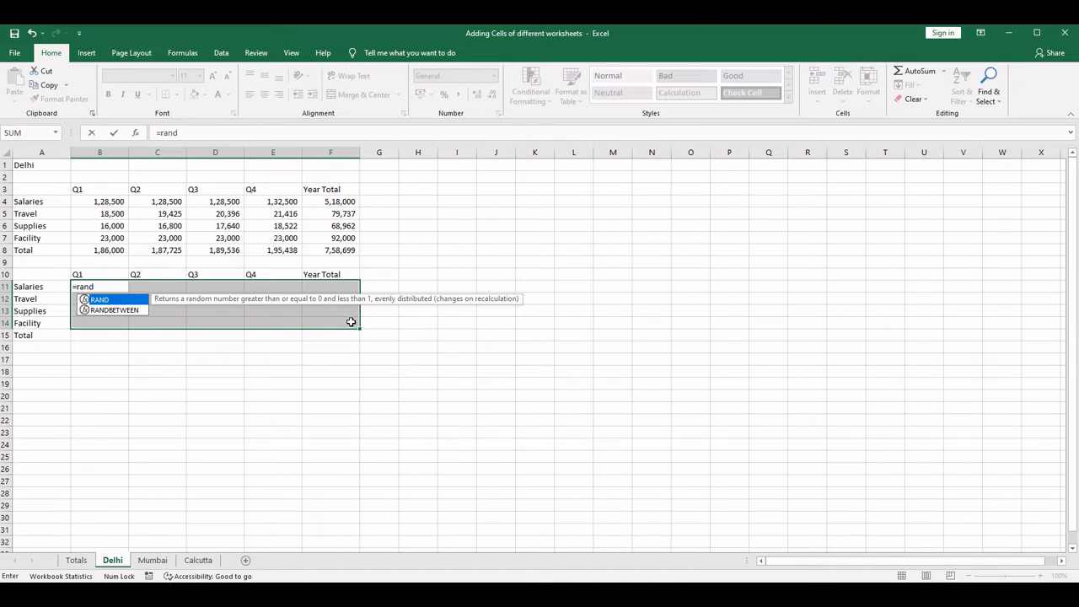
{"action": "key", "text": "Down"}
{"action": "key", "text": "Tab"}
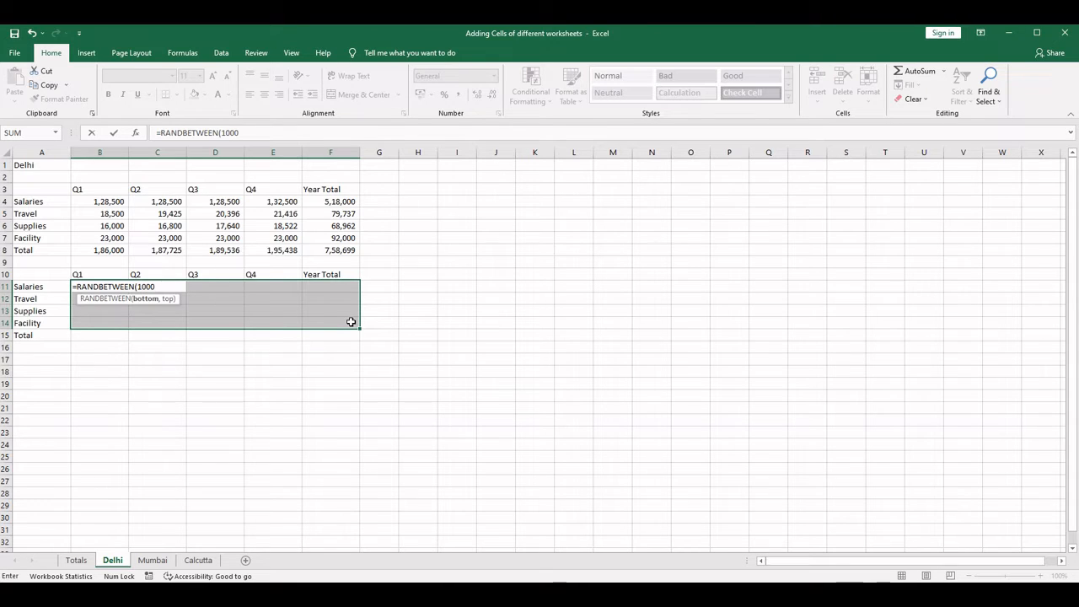
{"action": "type", "text": "1000,10000"}
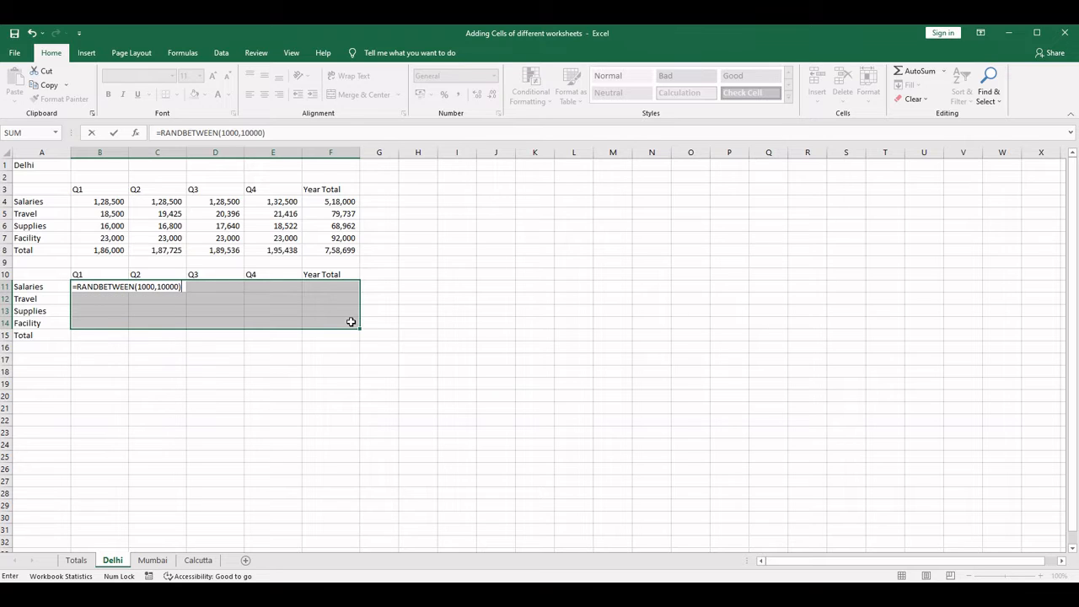
{"action": "key", "text": "BackSpace"}
{"action": "key", "text": "ctrl+Return"}
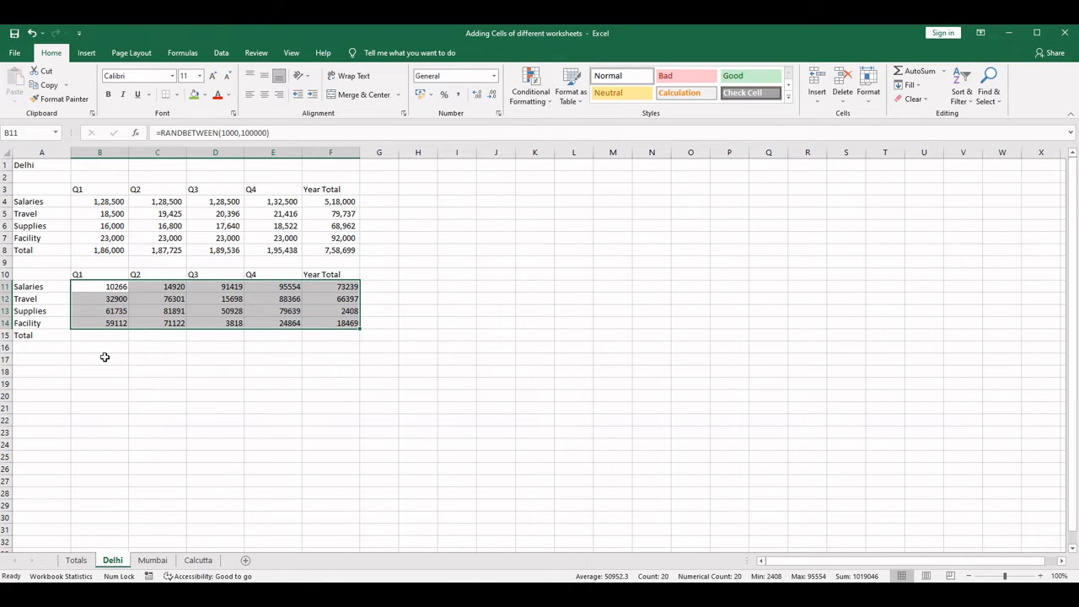
- Replace the random-number formulas in B11:F14 with their static values by copying and pasting values in place
{"action": "right_click", "coordinate": [131, 301]}
{"action": "left_click", "coordinate": [137, 318]}
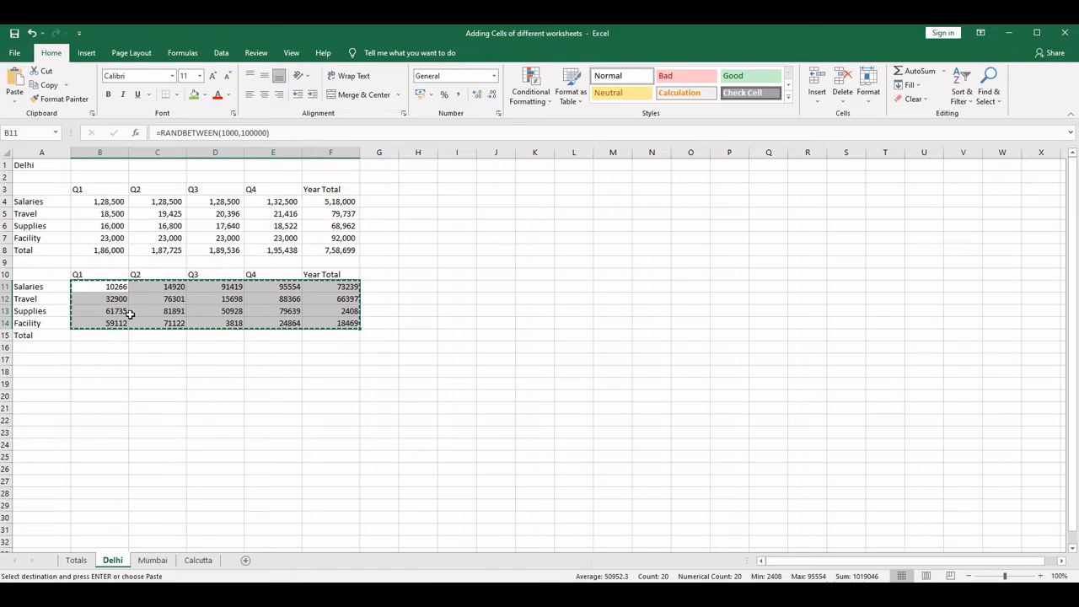
{"action": "right_click", "coordinate": [98, 287]}
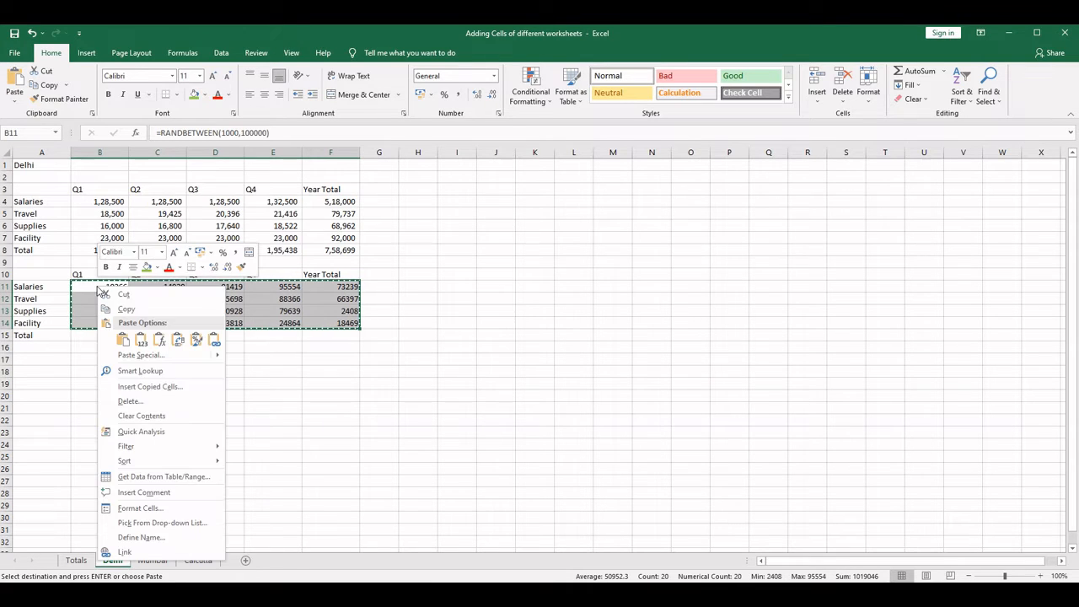
{"action": "left_click", "coordinate": [125, 344]}
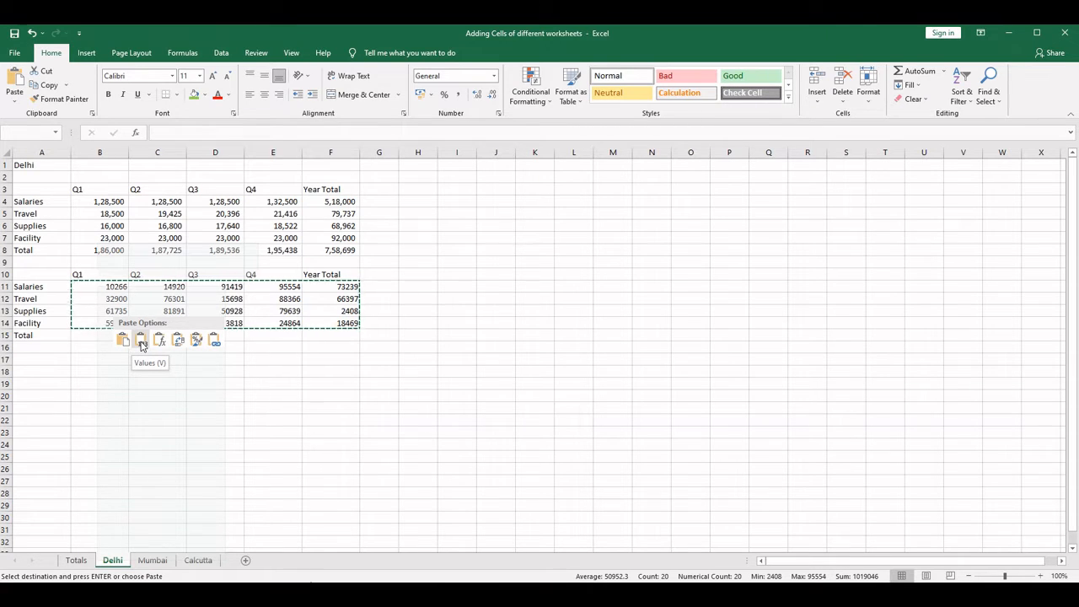
{"action": "left_click", "coordinate": [142, 342]}
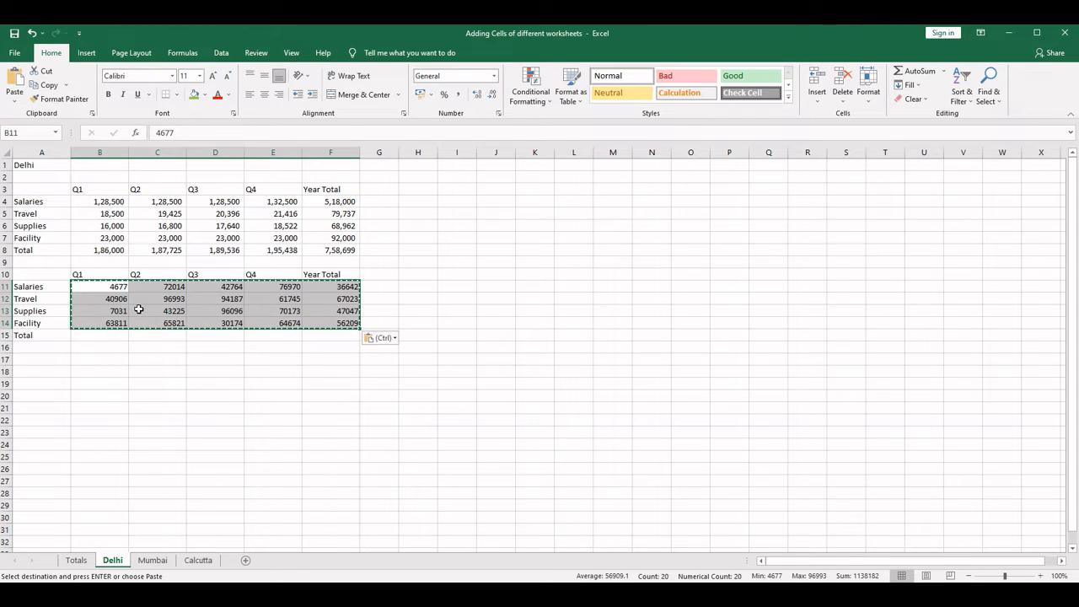
- Clear the random numbers from the Year Total cells F11:F14 of the new table
{"action": "left_click", "coordinate": [106, 337]}
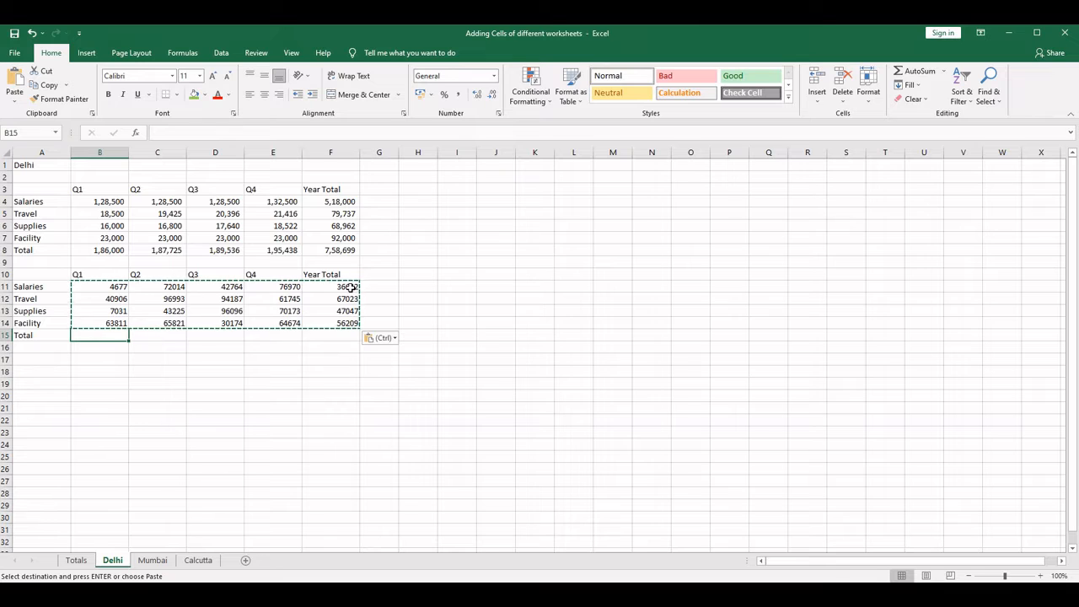
{"action": "left_click_drag", "start_coordinate": [348, 287], "coordinate": [352, 321]}
{"action": "key", "text": "Delete"}
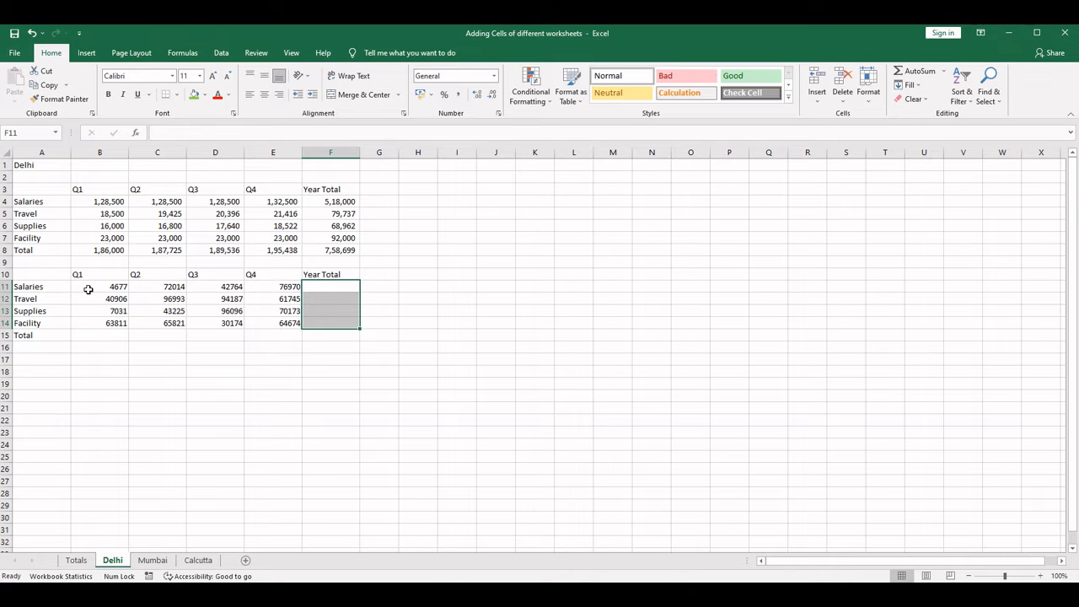
- Enter an AutoSum of B11:E11 in F11 as the Salaries year total of the second table
{"action": "left_click_drag", "start_coordinate": [88, 290], "coordinate": [286, 283]}
{"action": "left_click", "coordinate": [318, 284]}
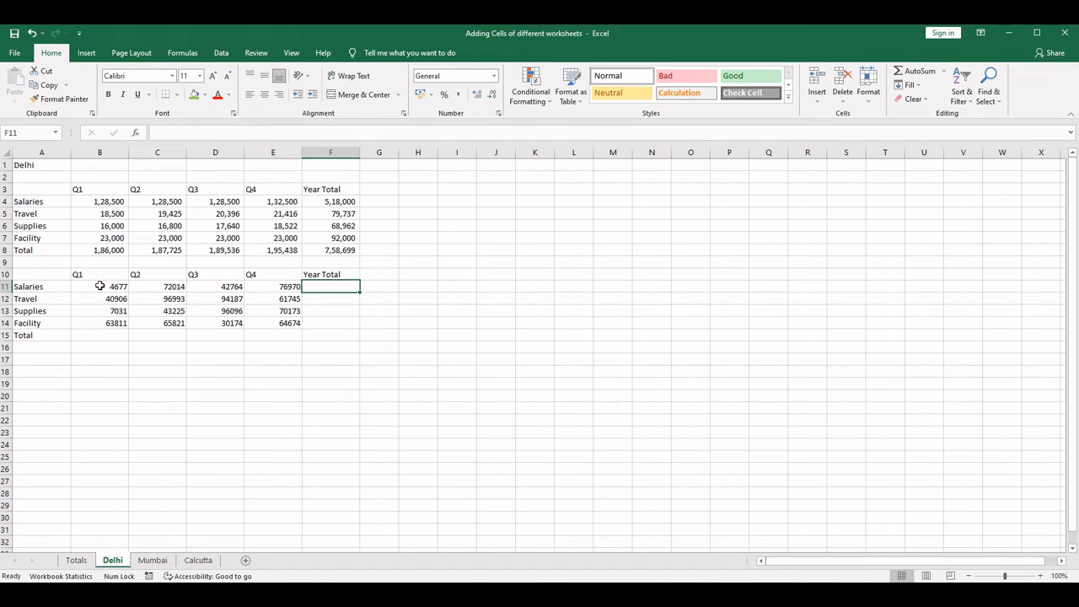
{"action": "left_click", "coordinate": [93, 336]}
{"action": "left_click", "coordinate": [315, 288]}
{"action": "left_click", "coordinate": [921, 73]}
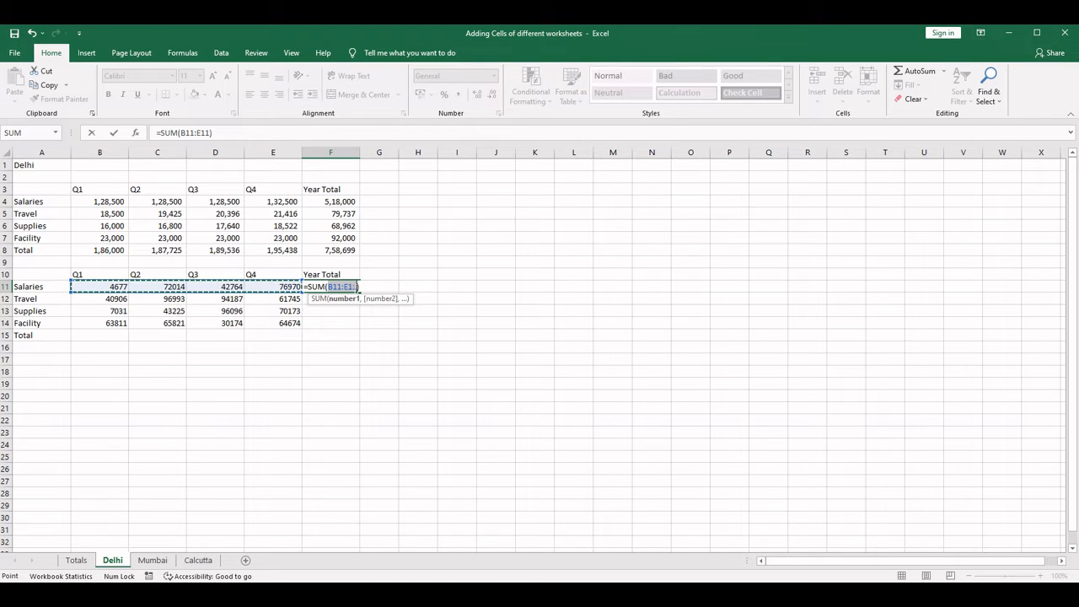
{"action": "key", "text": "Return"}
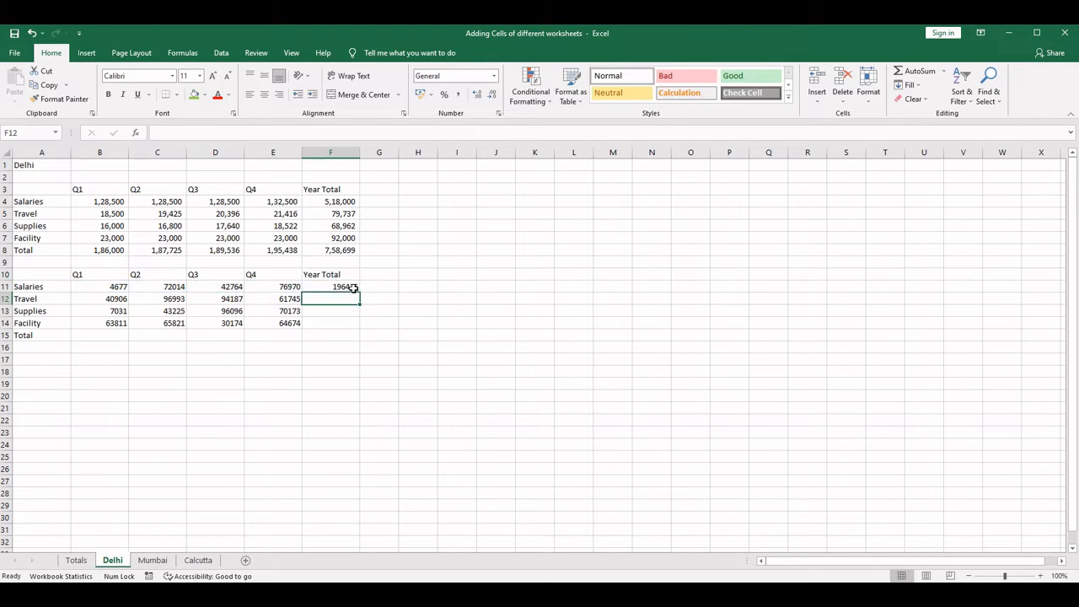
- Enter an AutoSum of B11:B14 in B15 as the Q1 total of the second table
{"action": "left_click", "coordinate": [101, 334]}
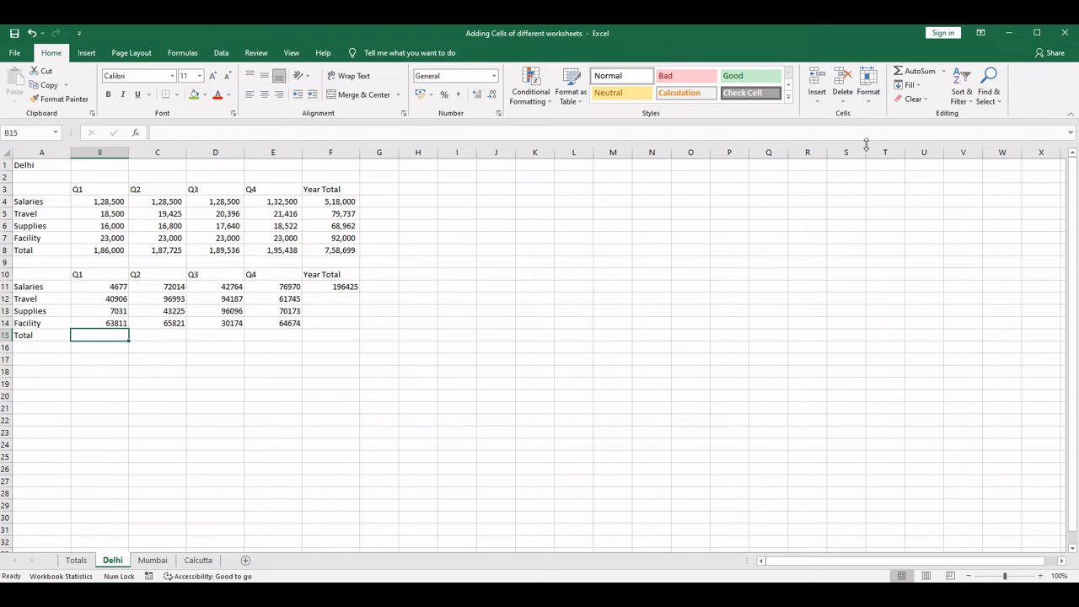
{"action": "left_click", "coordinate": [919, 72]}
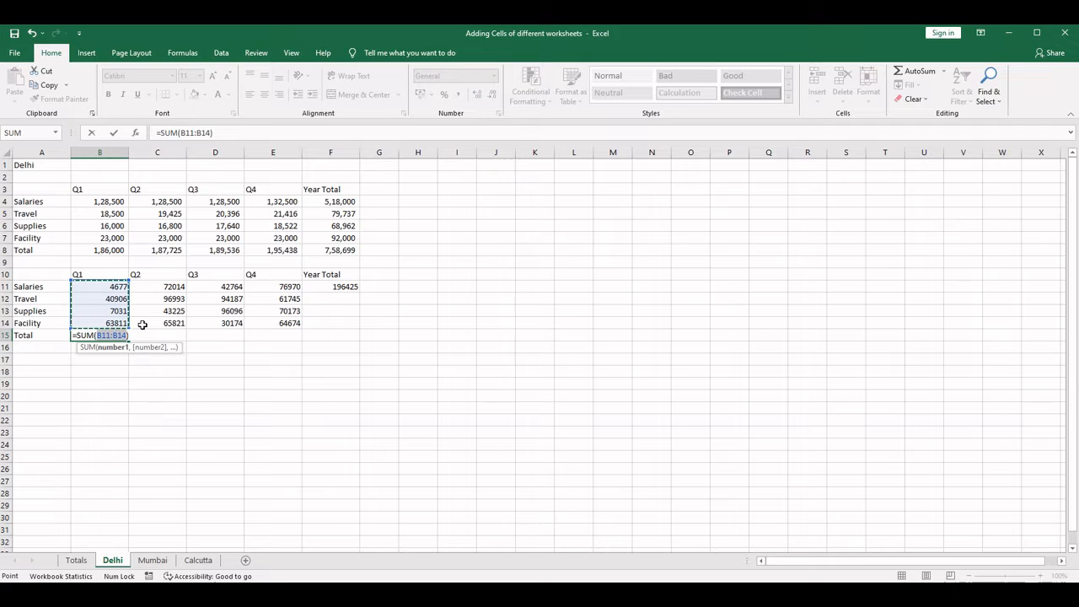
{"action": "key", "text": "Return"}
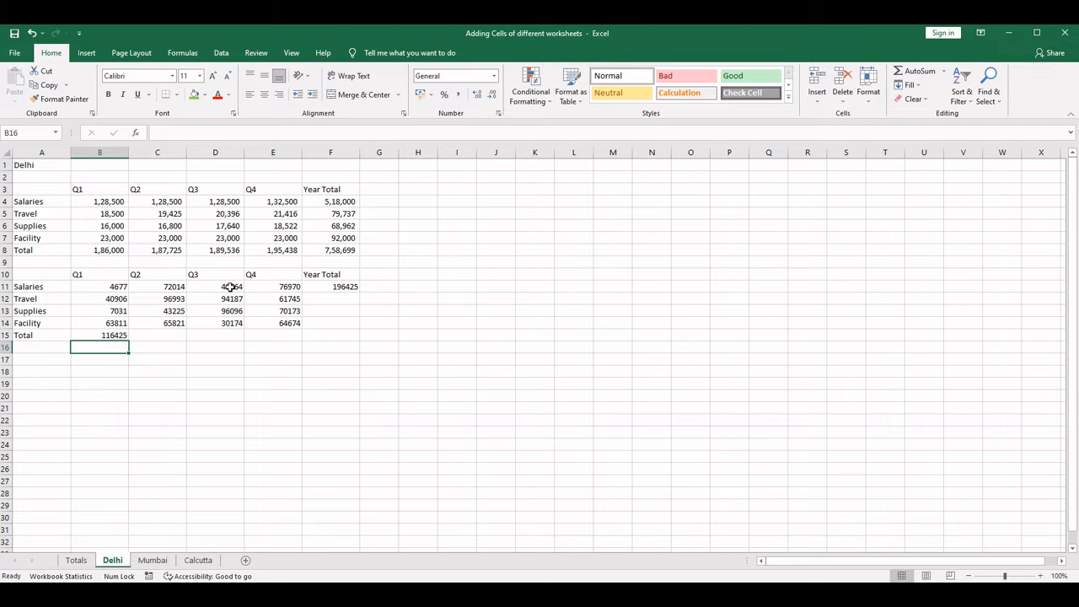
- Fill the year total formula from F11 down through F14, and check F11's formula against its quarterly values
{"action": "left_click", "coordinate": [341, 287]}
{"action": "left_click_drag", "start_coordinate": [360, 292], "coordinate": [361, 329]}
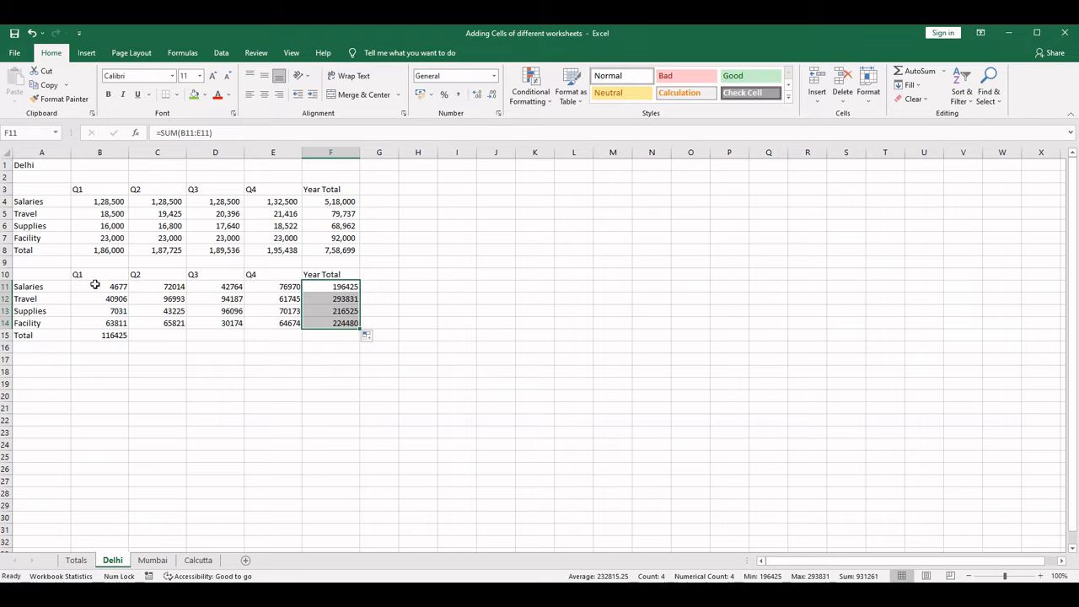
{"action": "left_click_drag", "start_coordinate": [93, 287], "coordinate": [289, 287]}
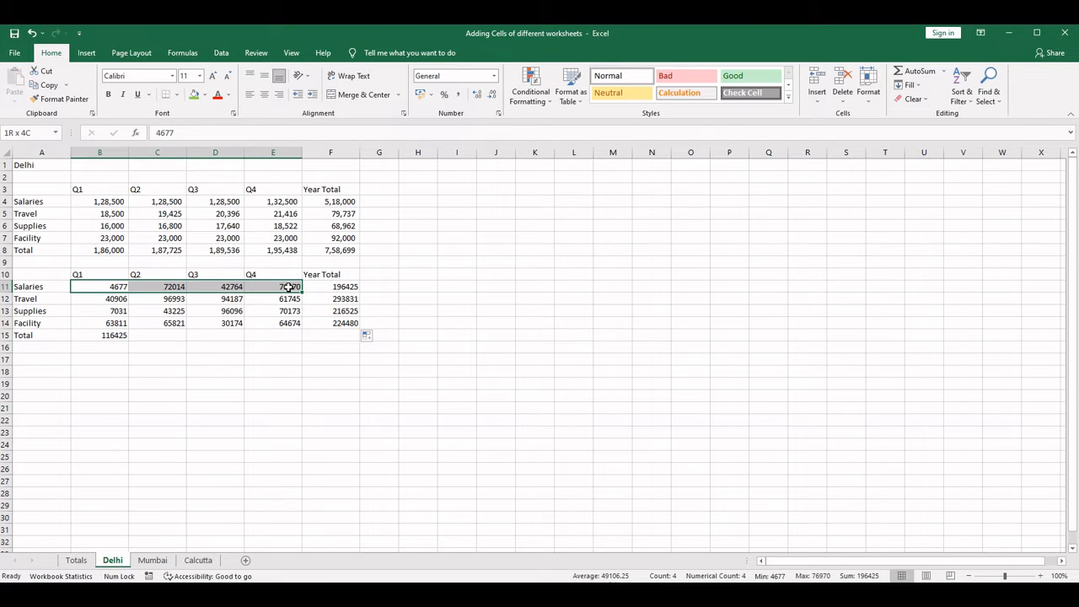
{"action": "left_click", "coordinate": [339, 289]}
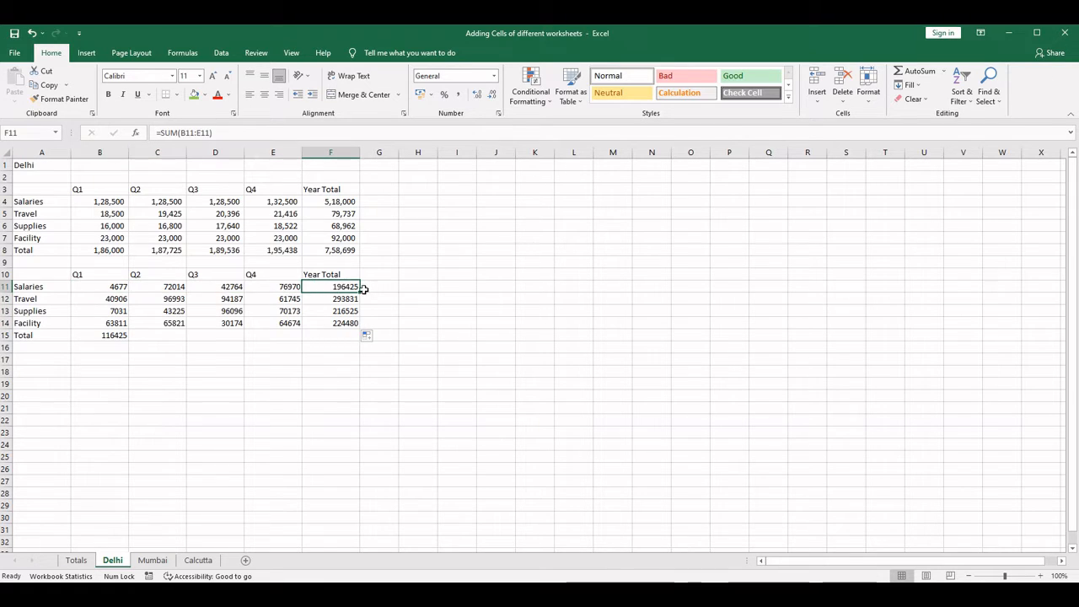
{"action": "left_click_drag", "start_coordinate": [216, 134], "coordinate": [162, 133]}
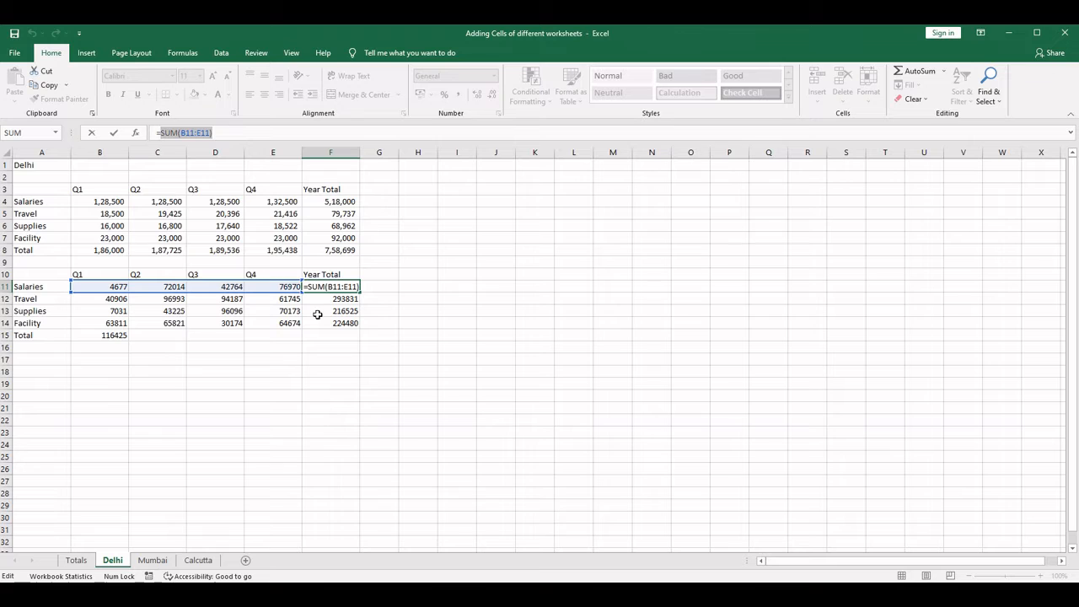
{"action": "key", "text": "ctrl+Return"}
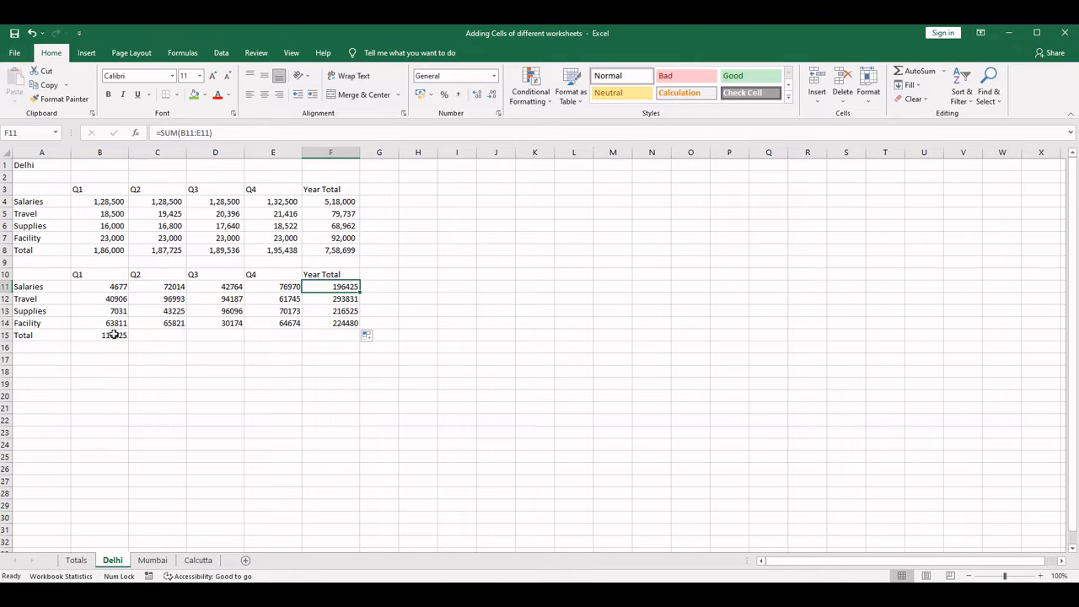
- Check the Q1 total formula in B15, fill it across through E15, and inspect the copied formulas
{"action": "left_click", "coordinate": [115, 334]}
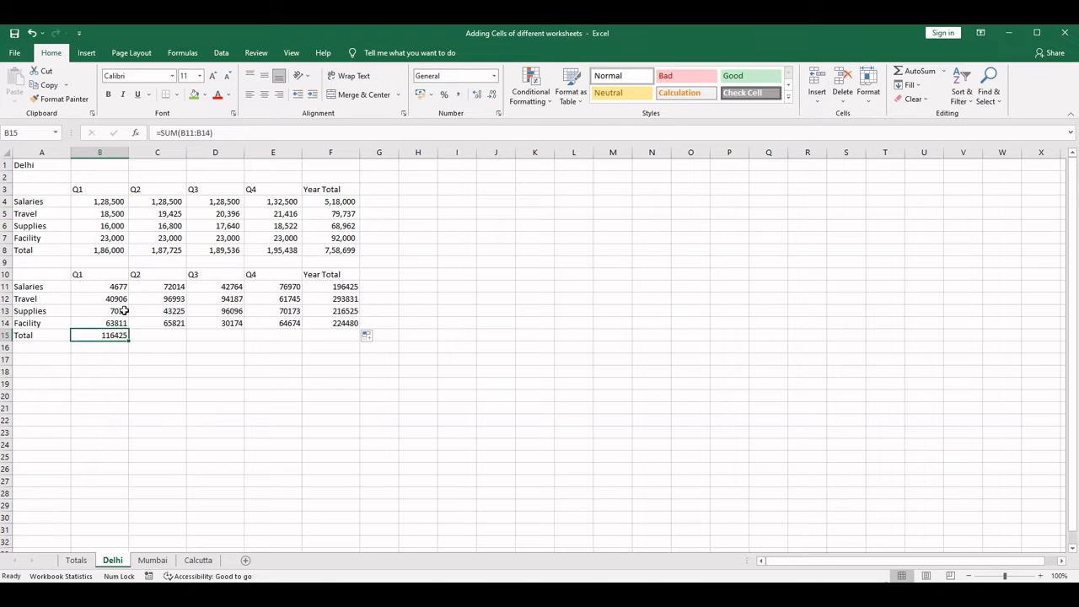
{"action": "key", "text": "F2"}
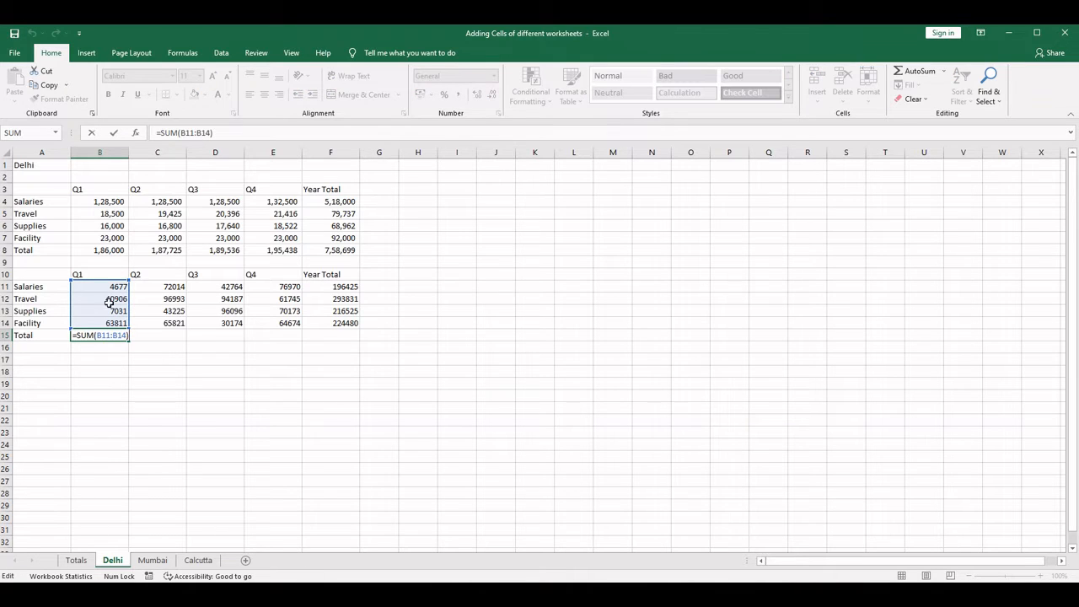
{"action": "key", "text": "ctrl+Return"}
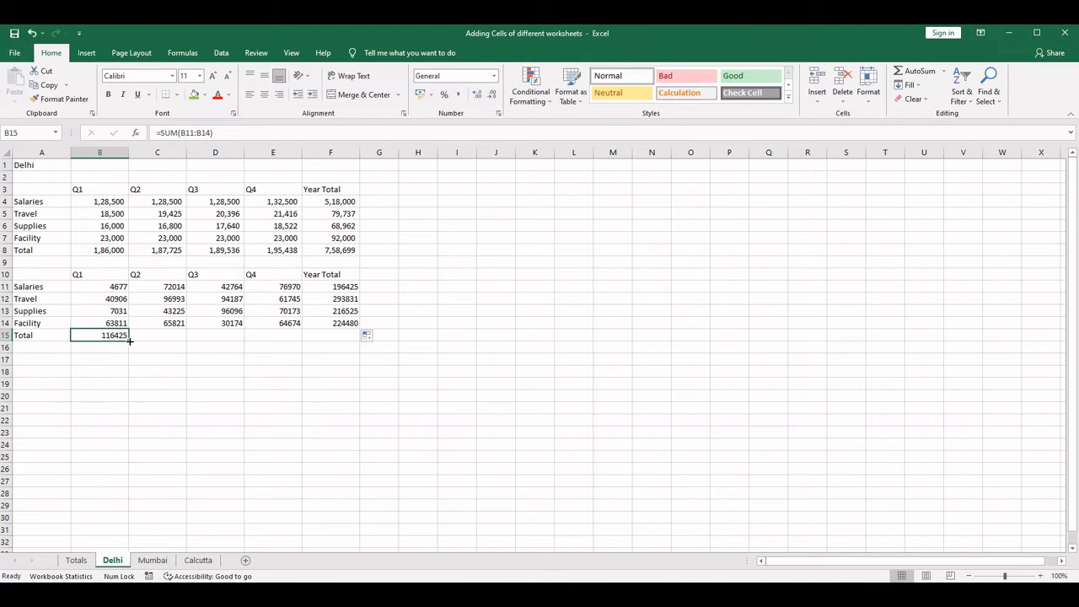
{"action": "left_click_drag", "start_coordinate": [130, 341], "coordinate": [308, 348]}
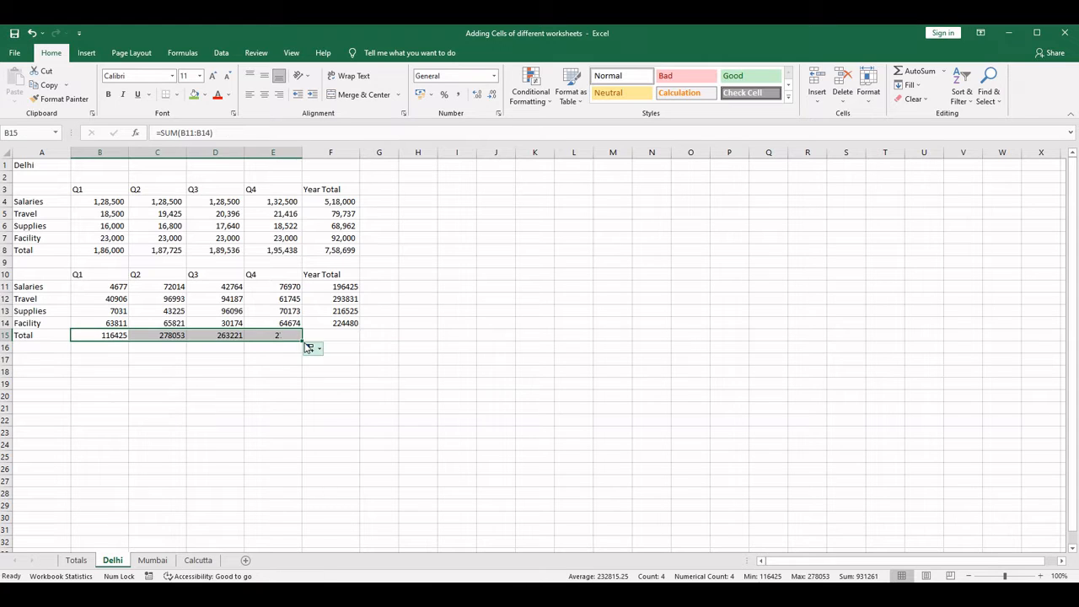
{"action": "left_click", "coordinate": [117, 334]}
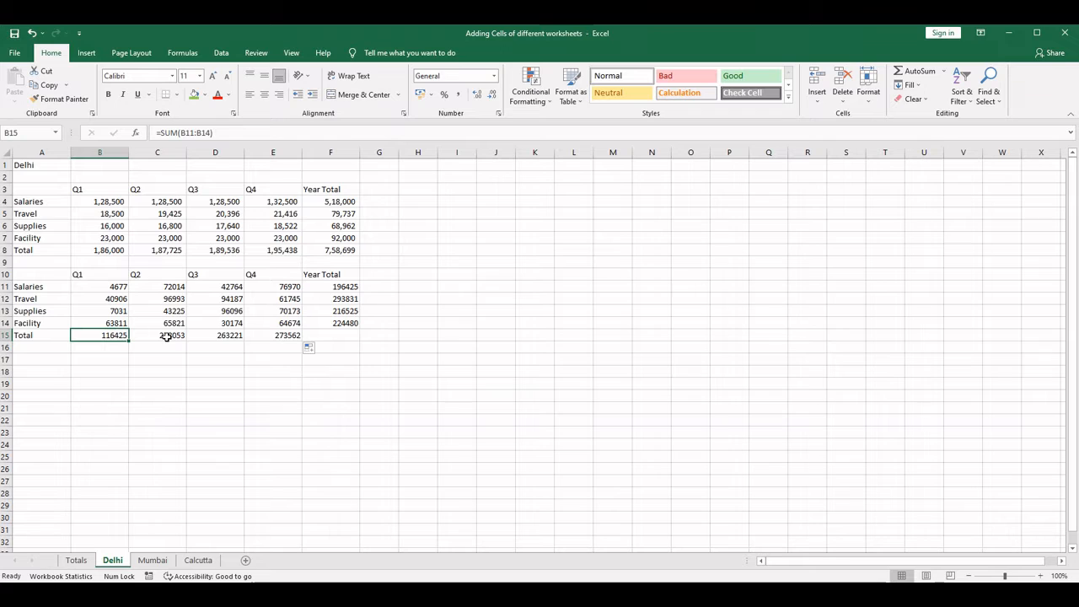
{"action": "left_click", "coordinate": [171, 336]}
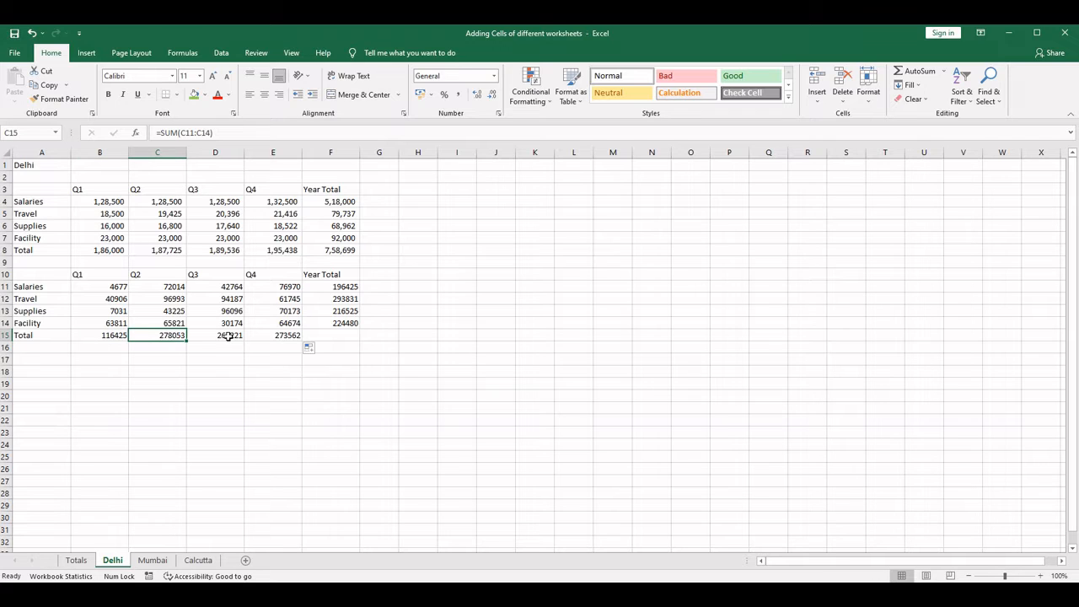
{"action": "left_click", "coordinate": [228, 336]}
{"action": "left_click", "coordinate": [291, 337]}
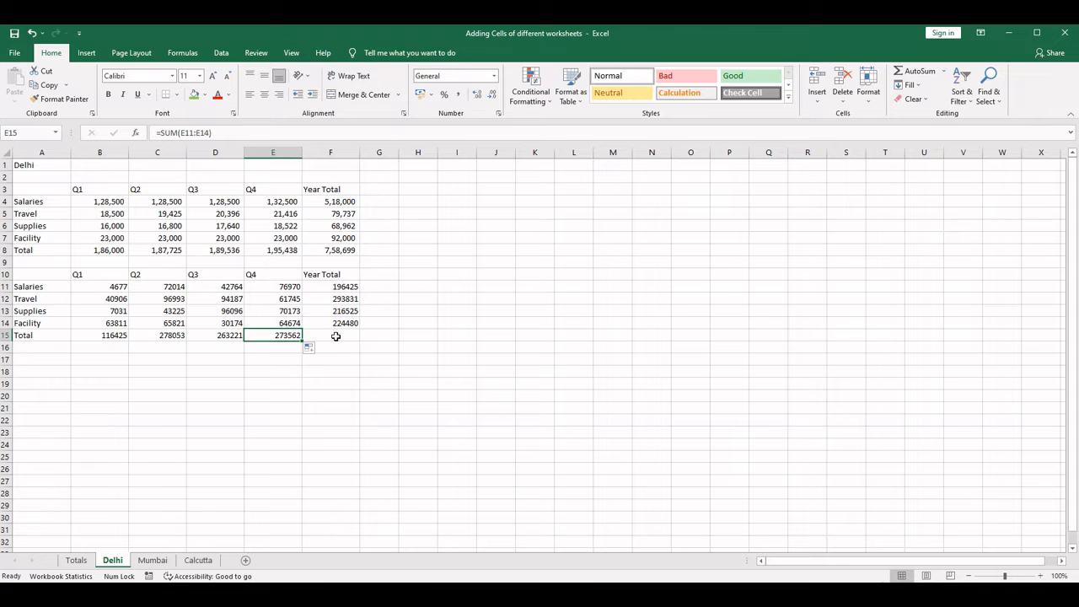
- Extend the year total formula from F14 down into the Total row at F15
{"action": "left_click", "coordinate": [336, 337]}
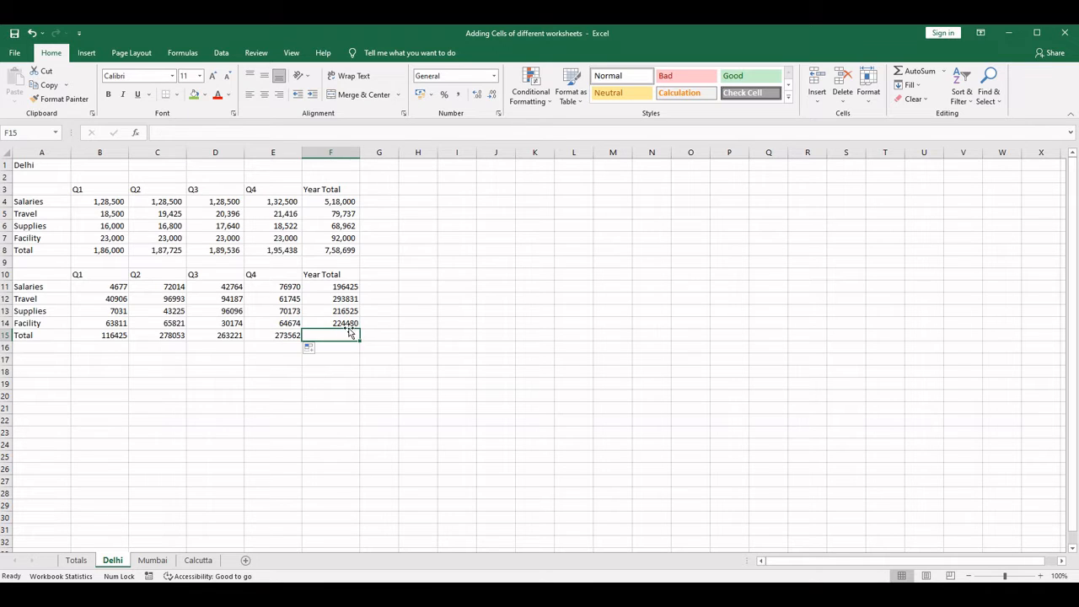
{"action": "left_click", "coordinate": [355, 324]}
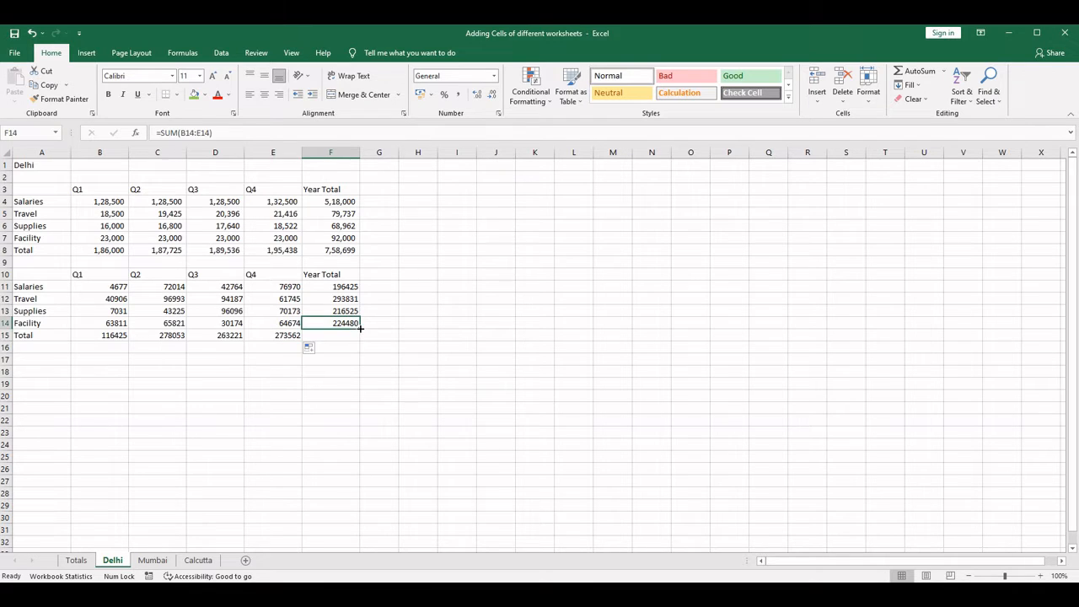
{"action": "left_click_drag", "start_coordinate": [360, 329], "coordinate": [363, 343]}
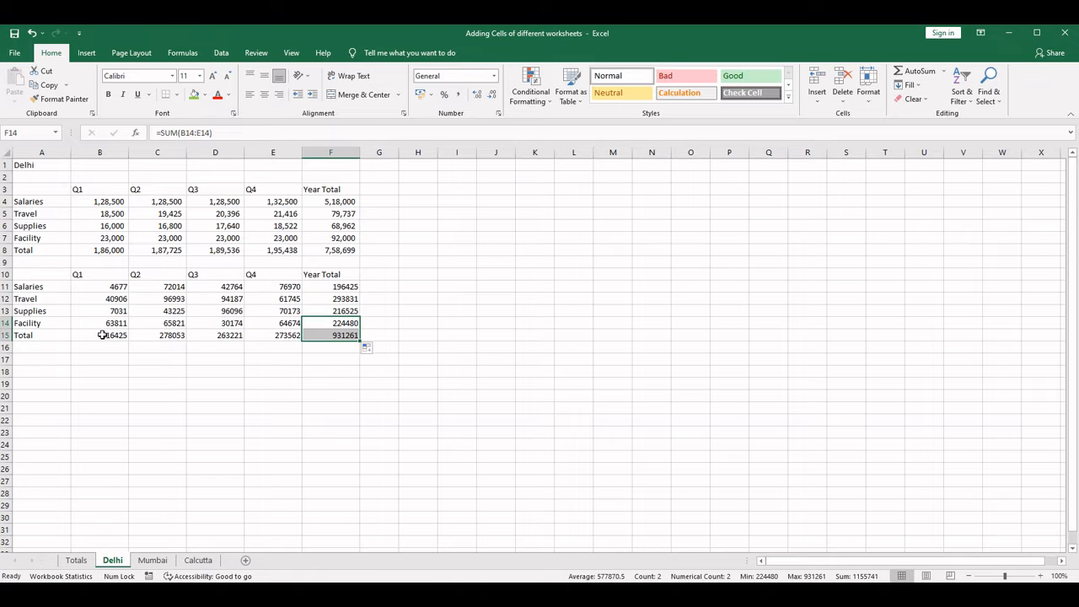
- Check the grand total in F15 against the quarterly totals B15:E15 and give F15 a green fill
{"action": "left_click_drag", "start_coordinate": [101, 336], "coordinate": [285, 336]}
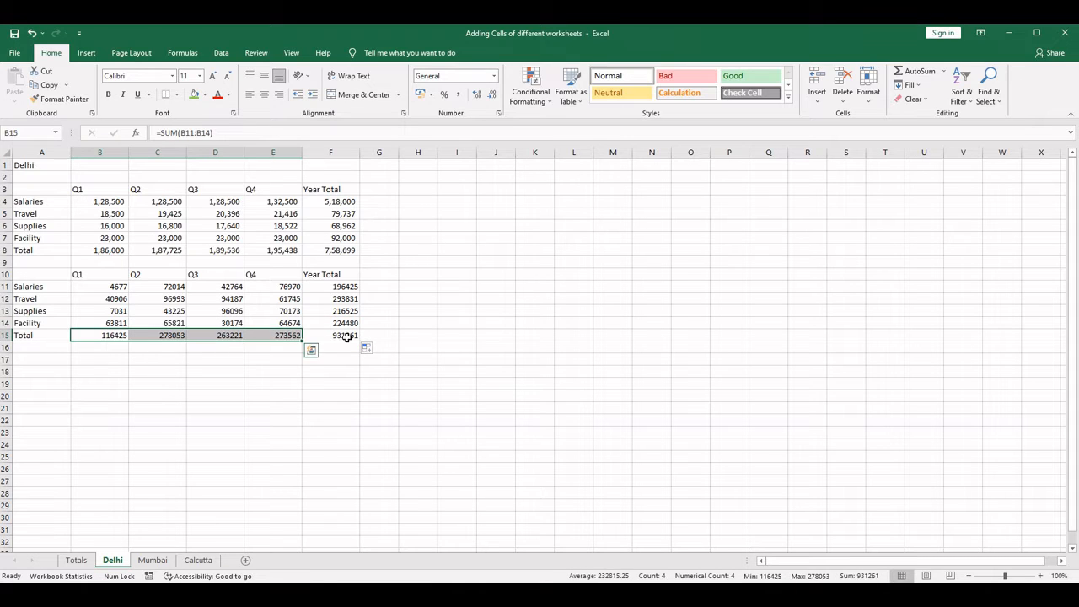
{"action": "left_click", "coordinate": [347, 336]}
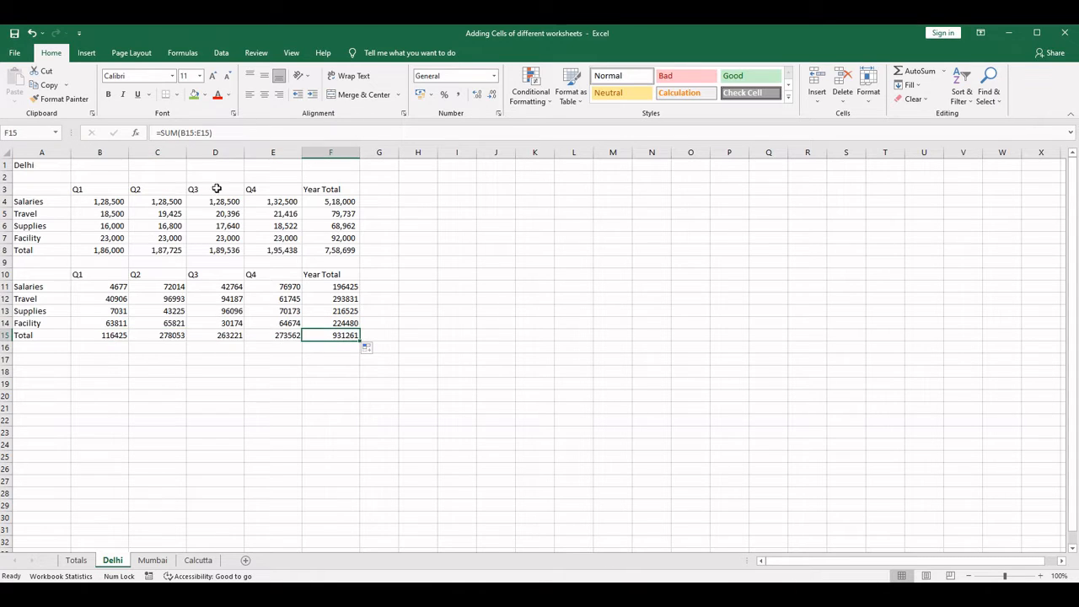
{"action": "left_click", "coordinate": [194, 95]}
- Make the header row A10:F10 and the row labels A11:A15 of the second table bold
{"action": "left_click_drag", "start_coordinate": [42, 274], "coordinate": [325, 275]}
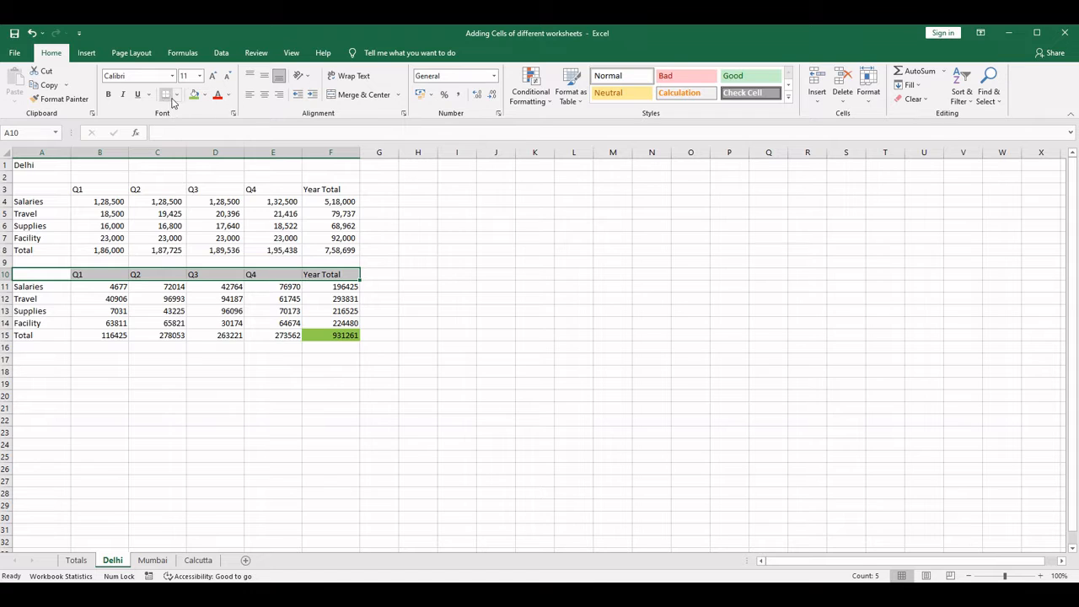
{"action": "left_click", "coordinate": [107, 95]}
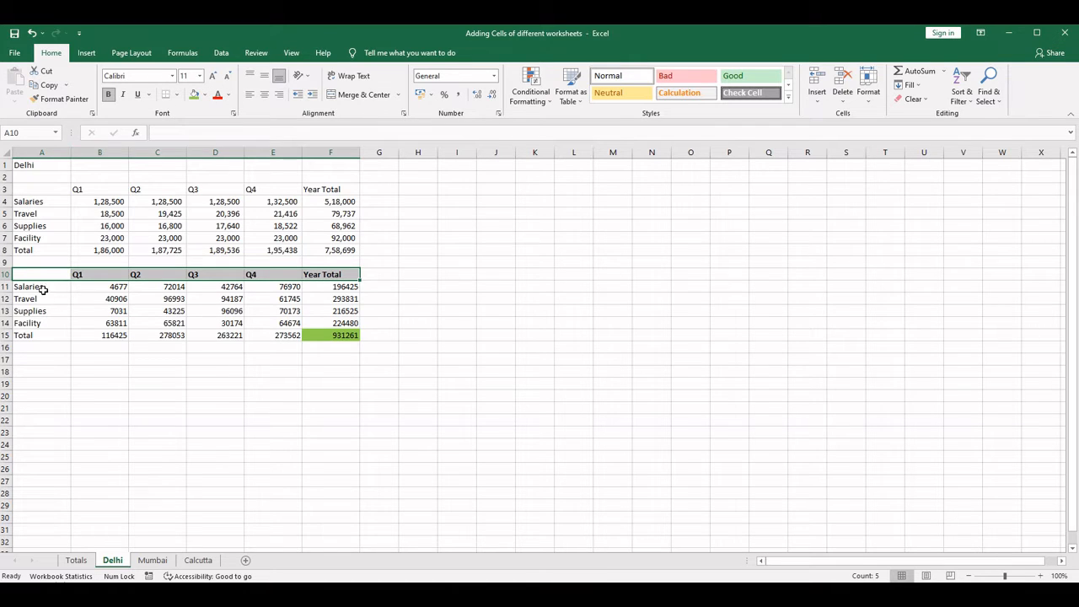
{"action": "left_click", "coordinate": [31, 290]}
{"action": "left_click_drag", "start_coordinate": [31, 290], "coordinate": [31, 336]}
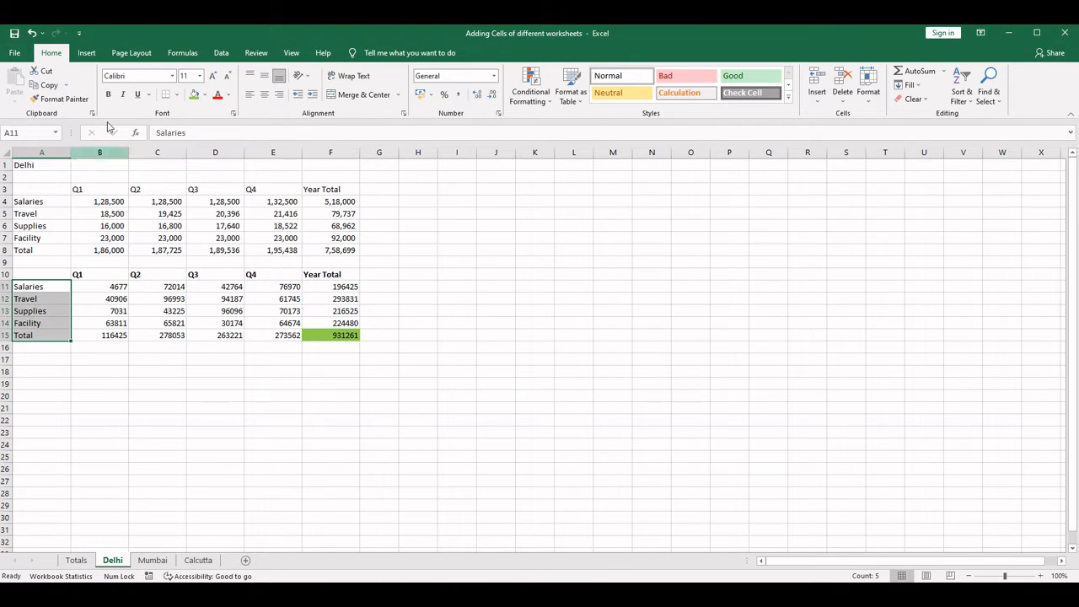
{"action": "left_click", "coordinate": [107, 95]}
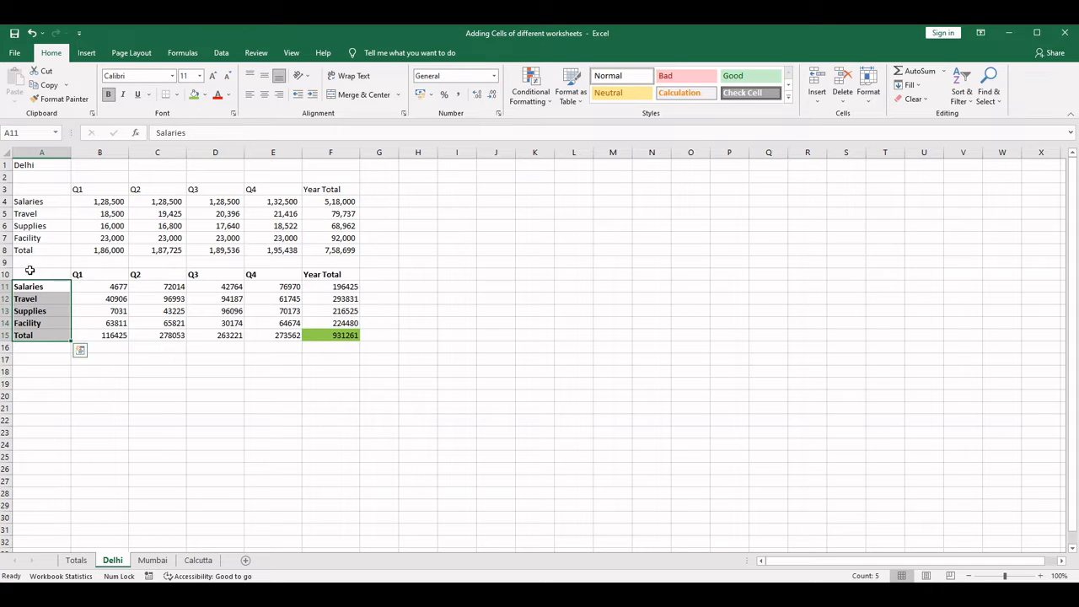
- Apply All Borders and then Thick Outside Borders to the whole second table, A10:F15
{"action": "left_click_drag", "start_coordinate": [30, 270], "coordinate": [354, 341]}
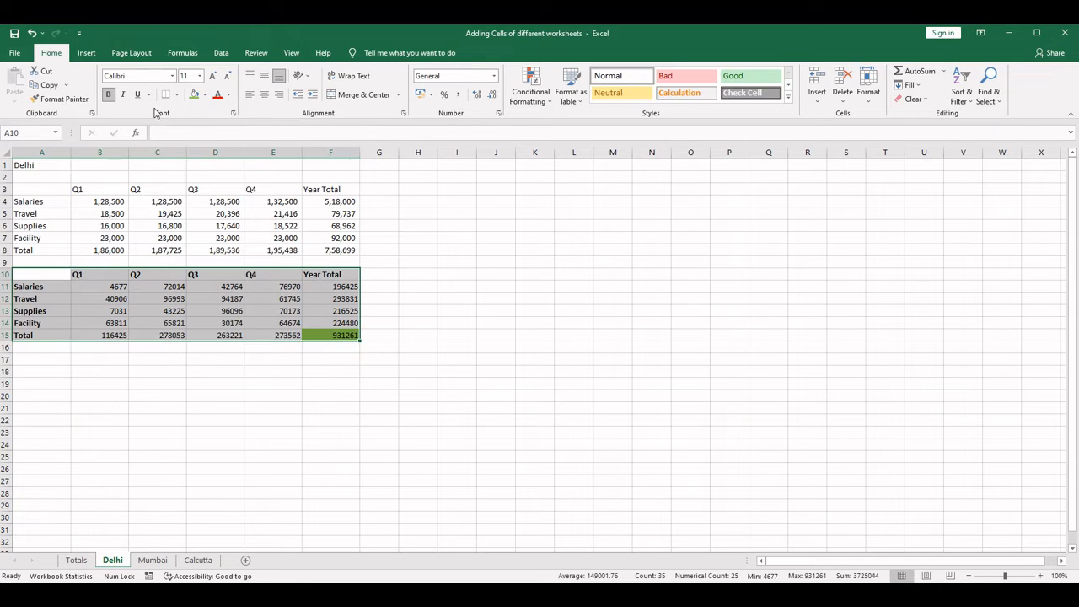
{"action": "left_click", "coordinate": [178, 94]}
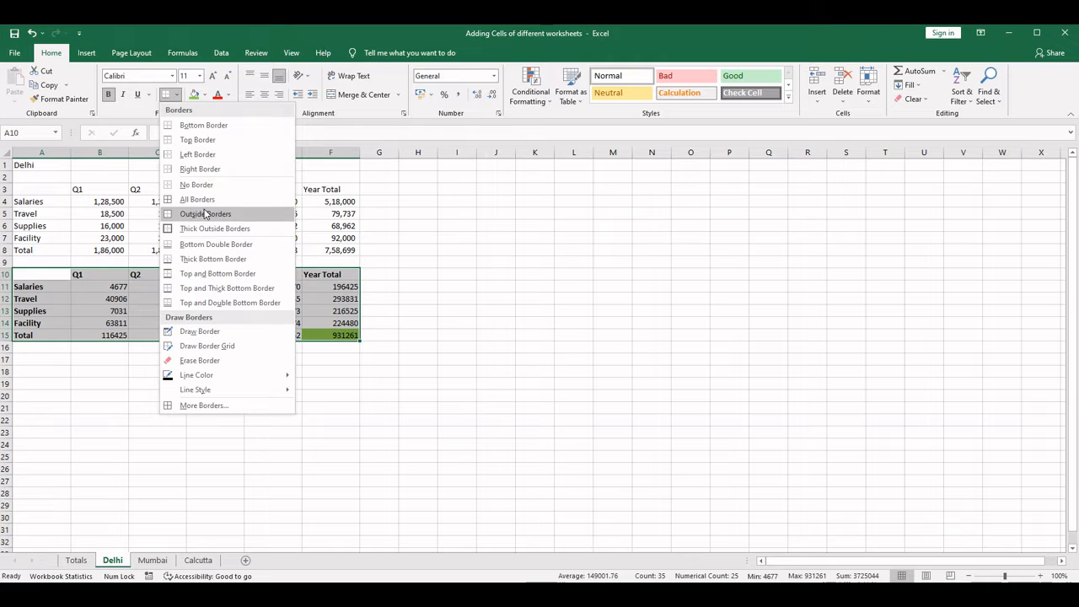
{"action": "left_click", "coordinate": [204, 199]}
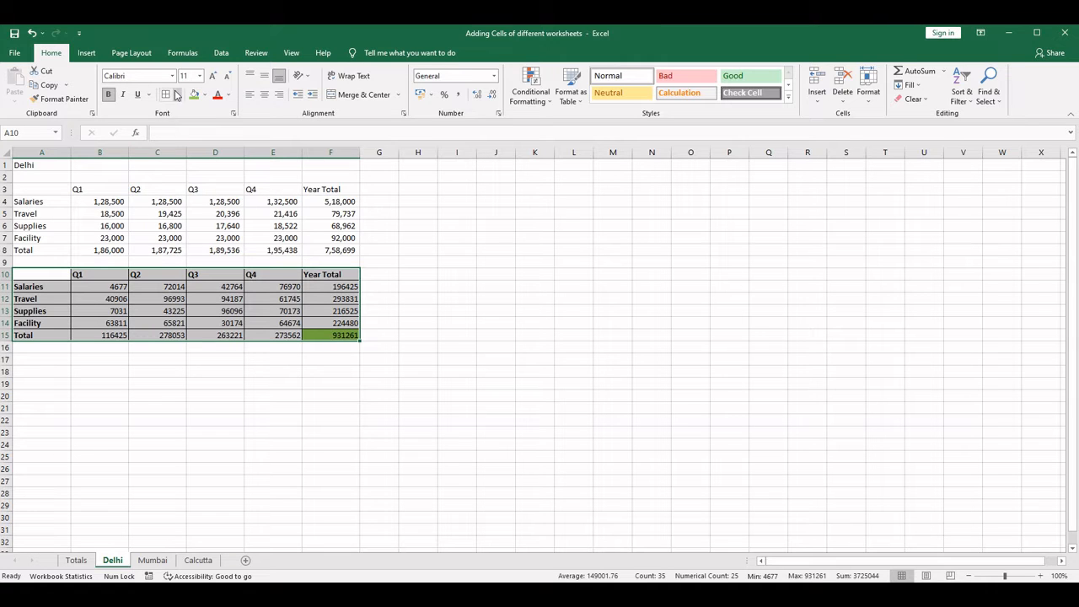
{"action": "left_click", "coordinate": [178, 95]}
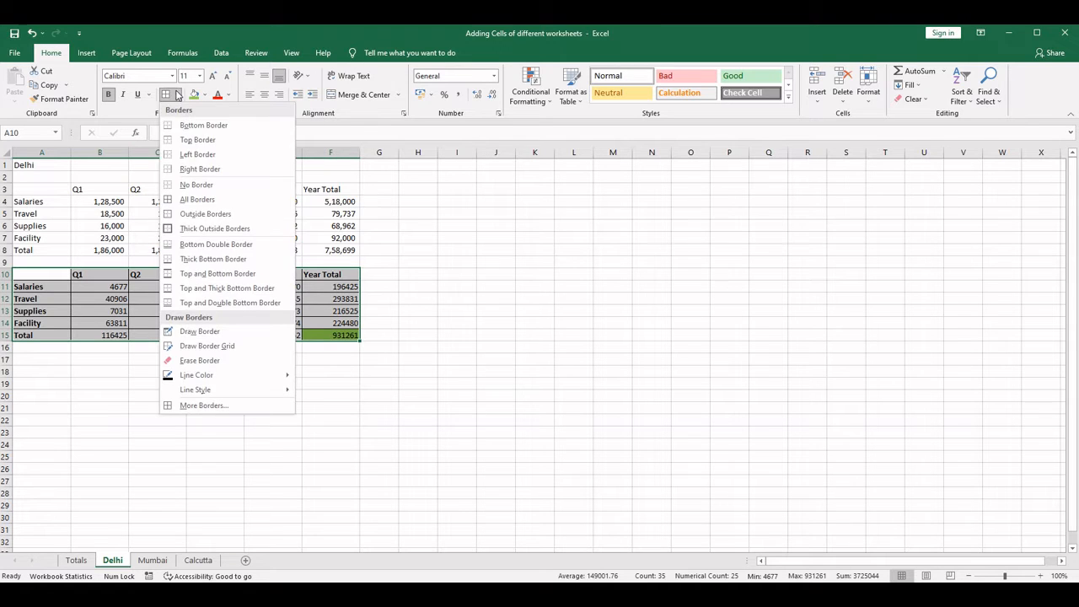
{"action": "left_click", "coordinate": [187, 229]}
{"action": "left_click", "coordinate": [144, 397]}
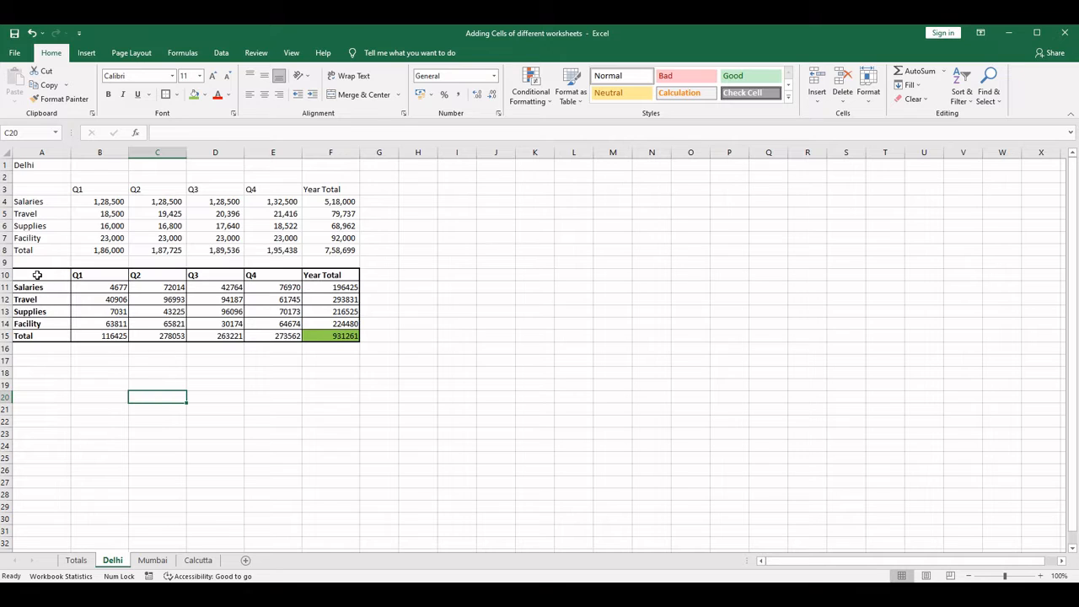
- Apply Thick Outside Borders to the header row A10:F10 and to the label column A10:A15 of the second table
{"action": "left_click_drag", "start_coordinate": [37, 275], "coordinate": [338, 276]}
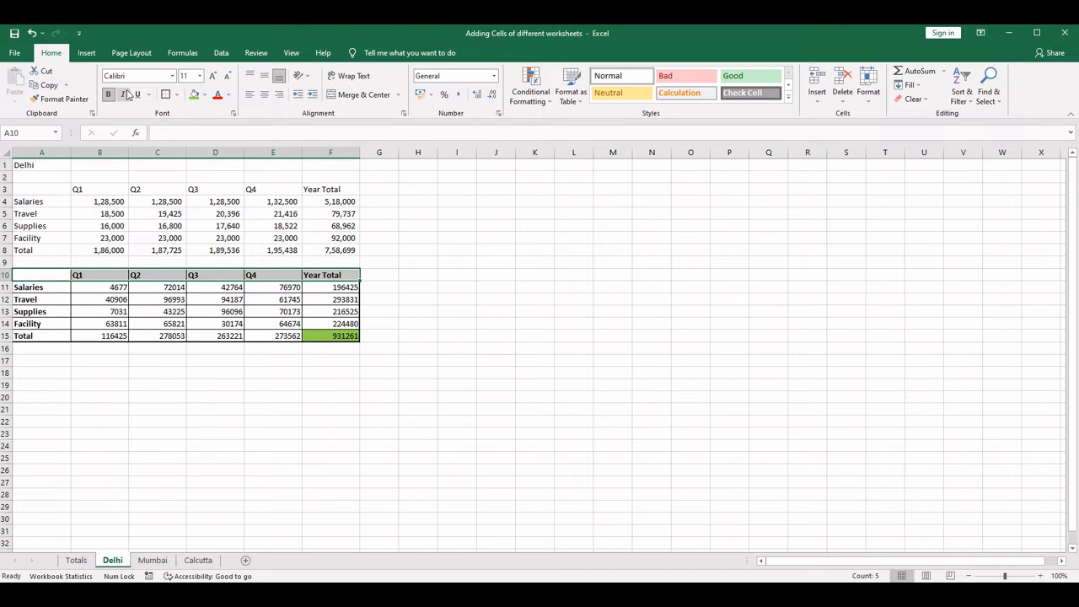
{"action": "left_click", "coordinate": [167, 94]}
{"action": "left_click_drag", "start_coordinate": [53, 275], "coordinate": [52, 339]}
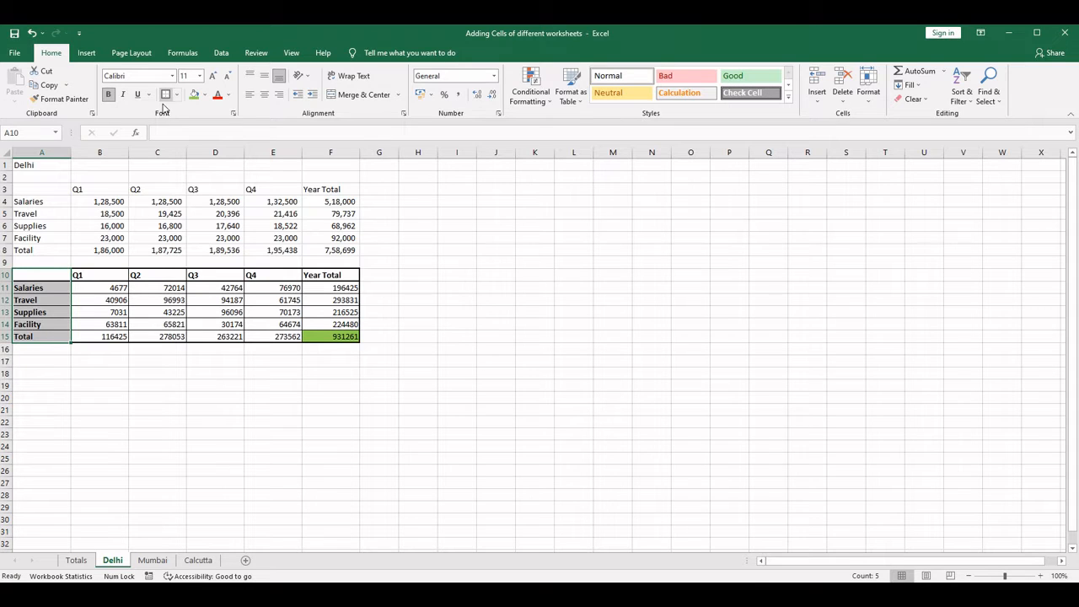
{"action": "left_click", "coordinate": [142, 376]}
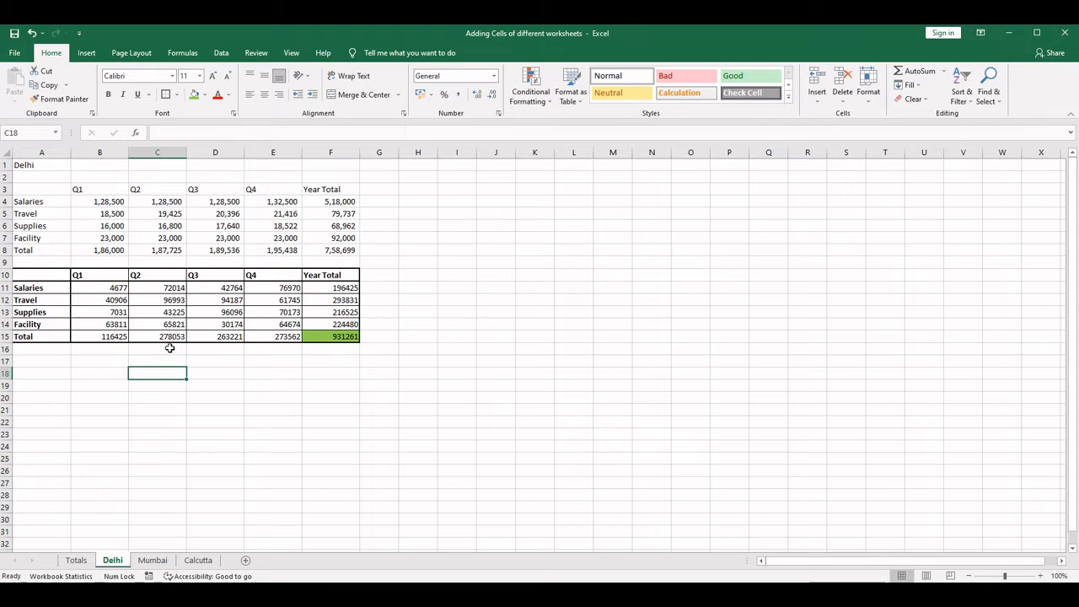
{"action": "left_click", "coordinate": [109, 200]}
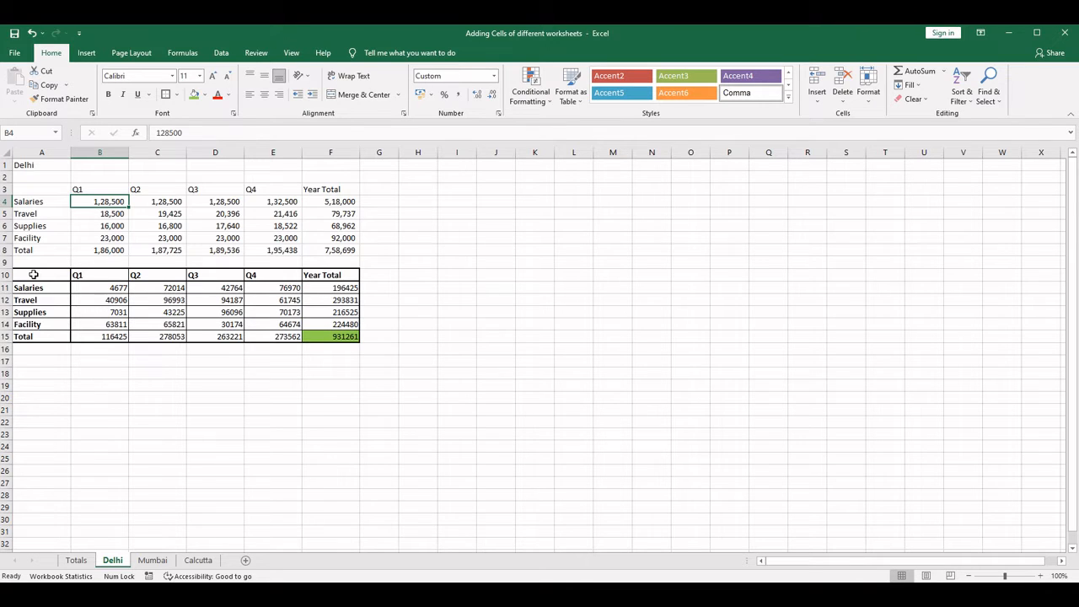
- Copy Delhi's second table A10:F15 as values to A10 on the Mumbai sheet and clear the pasted numbers in B11:F15
{"action": "left_click_drag", "start_coordinate": [33, 271], "coordinate": [344, 332]}
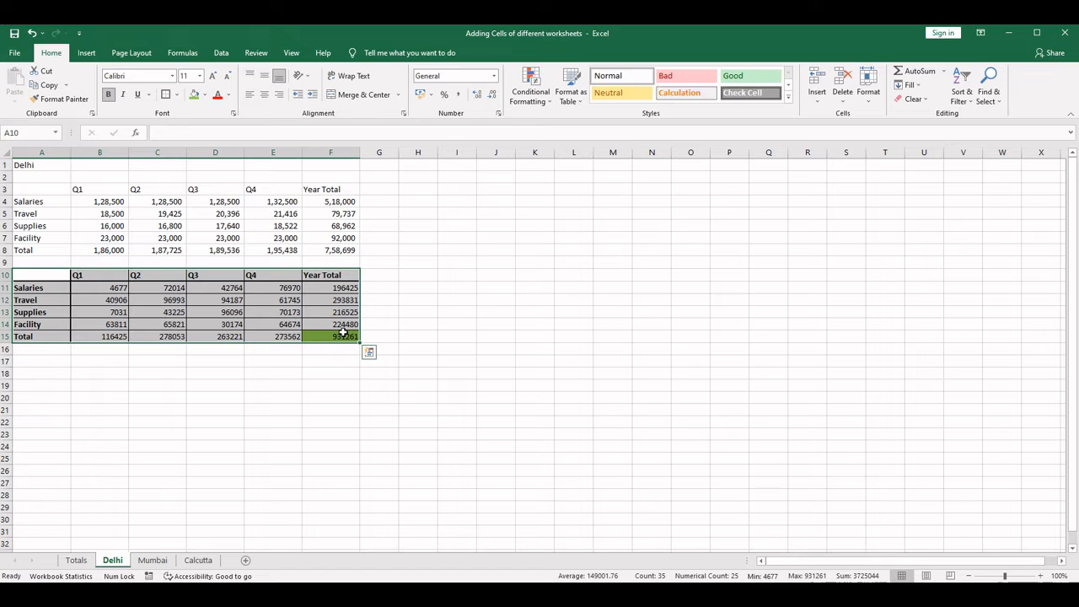
{"action": "key", "text": "ctrl+c"}
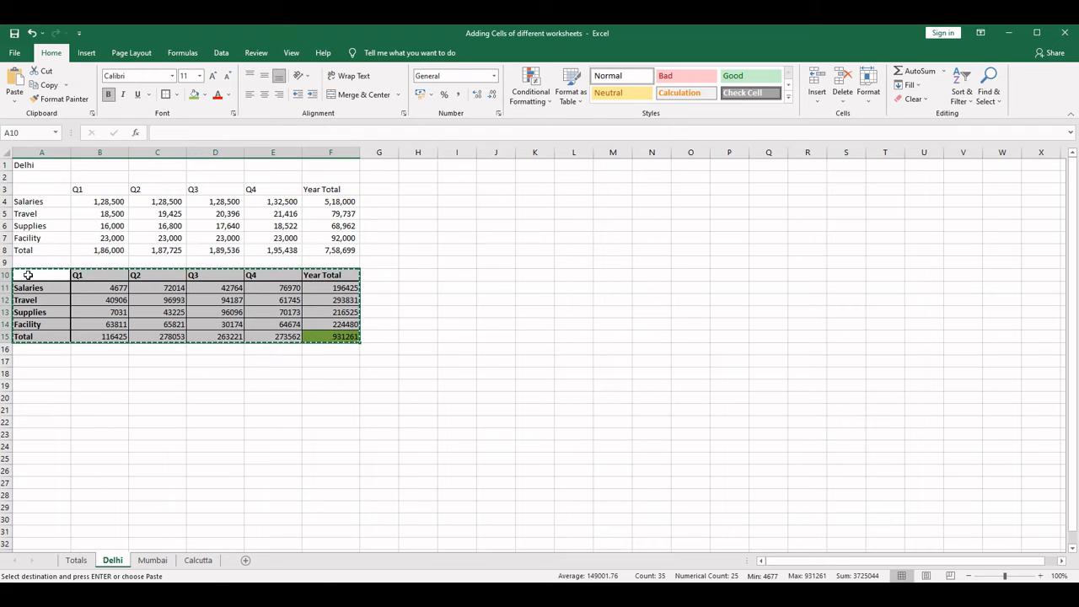
{"action": "left_click", "coordinate": [152, 563]}
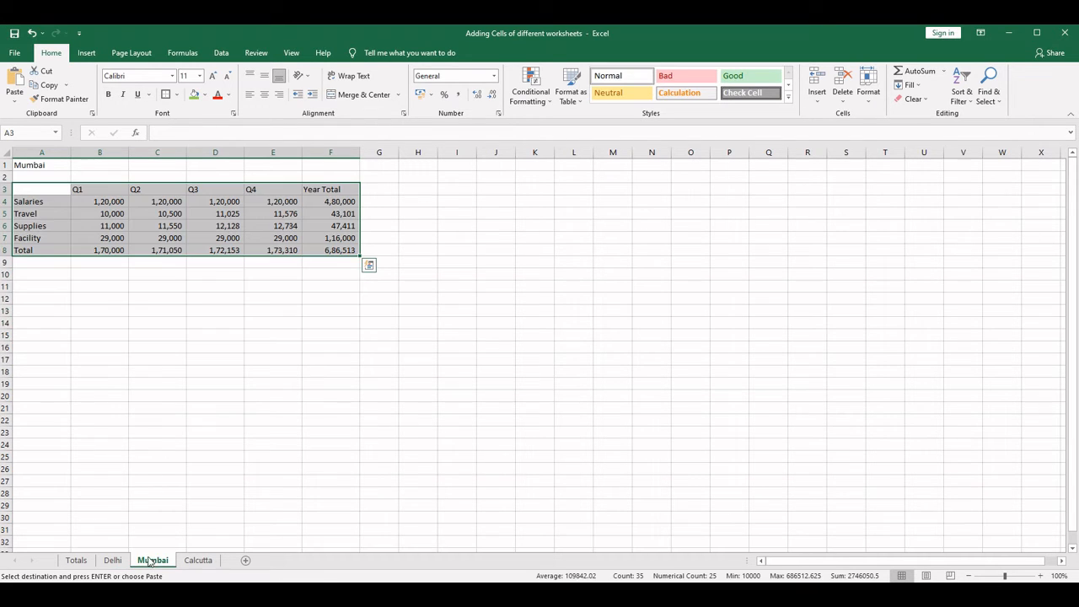
{"action": "left_click", "coordinate": [22, 277]}
{"action": "right_click", "coordinate": [24, 275]}
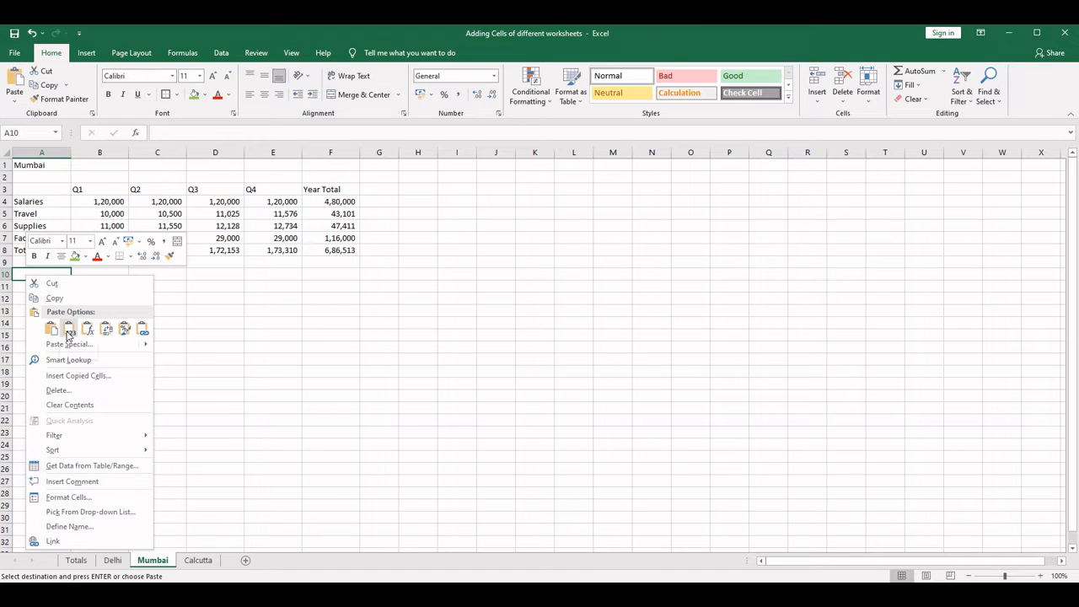
{"action": "left_click", "coordinate": [68, 329]}
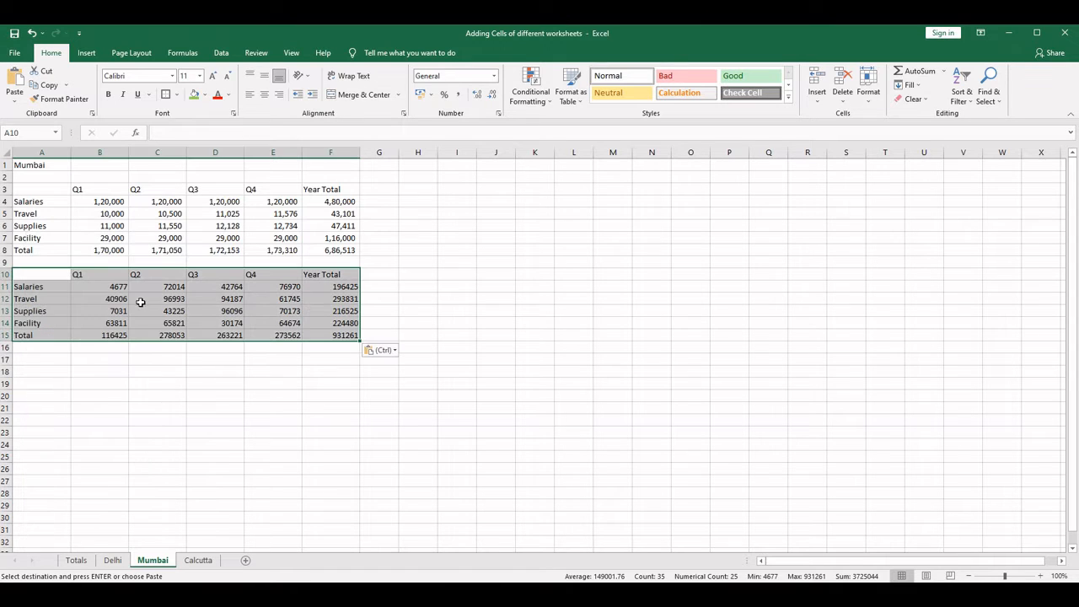
{"action": "left_click_drag", "start_coordinate": [104, 287], "coordinate": [338, 335]}
{"action": "key", "text": "Delete"}
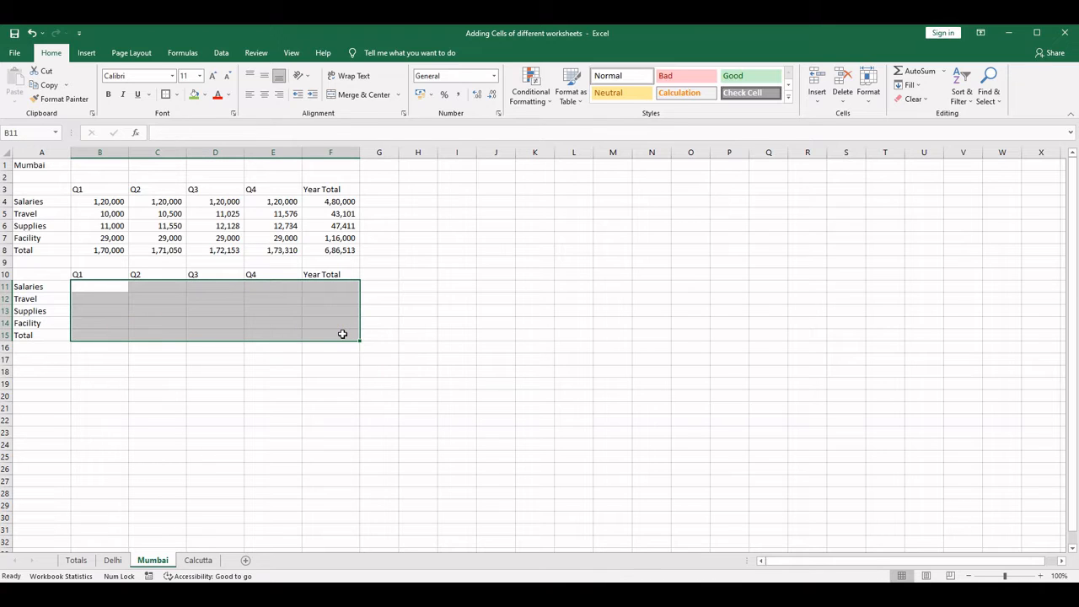
- Fill B11:E14 on the Mumbai sheet with random amounts using =RANDBETWEEN(2000,200000)
{"action": "key", "text": "shift+Up"}
{"action": "key", "text": "shift+Left"}
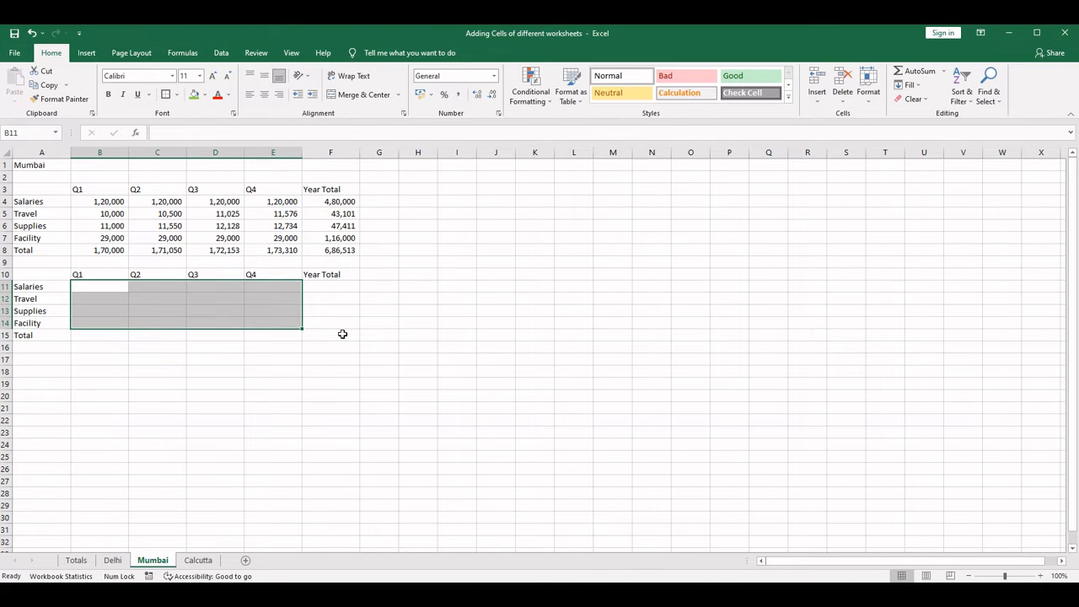
{"action": "type", "text": "=rand"}
{"action": "key", "text": "Down"}
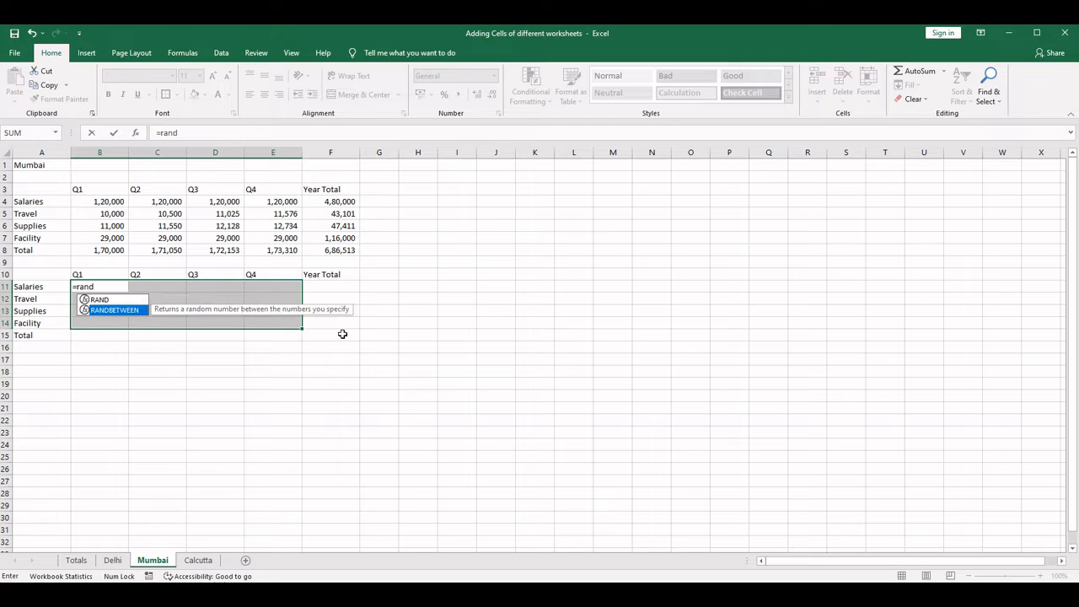
{"action": "key", "text": "Tab"}
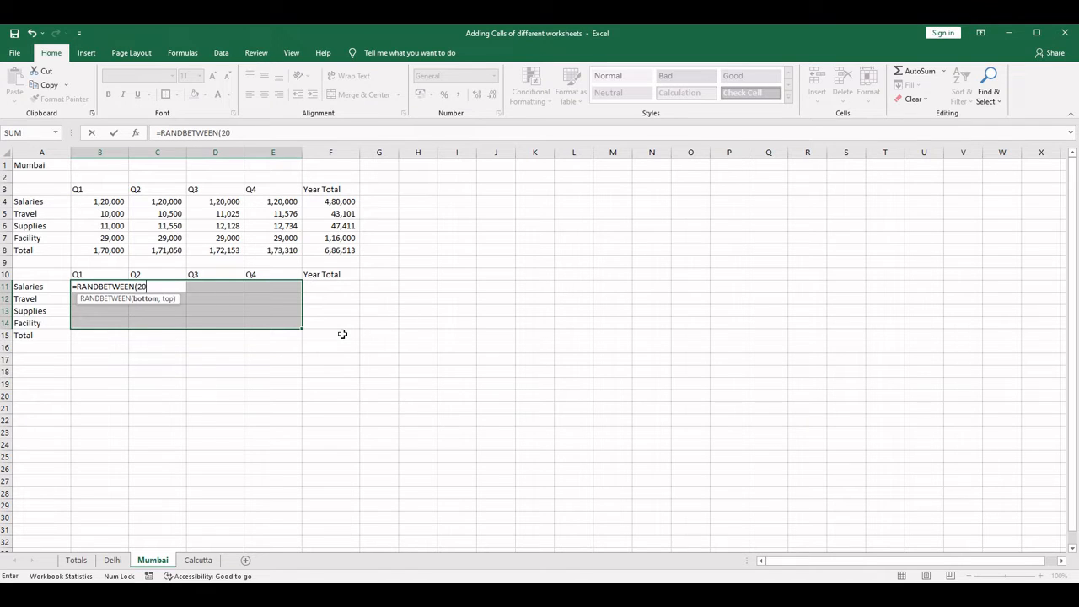
{"action": "type", "text": "2000,200000)"}
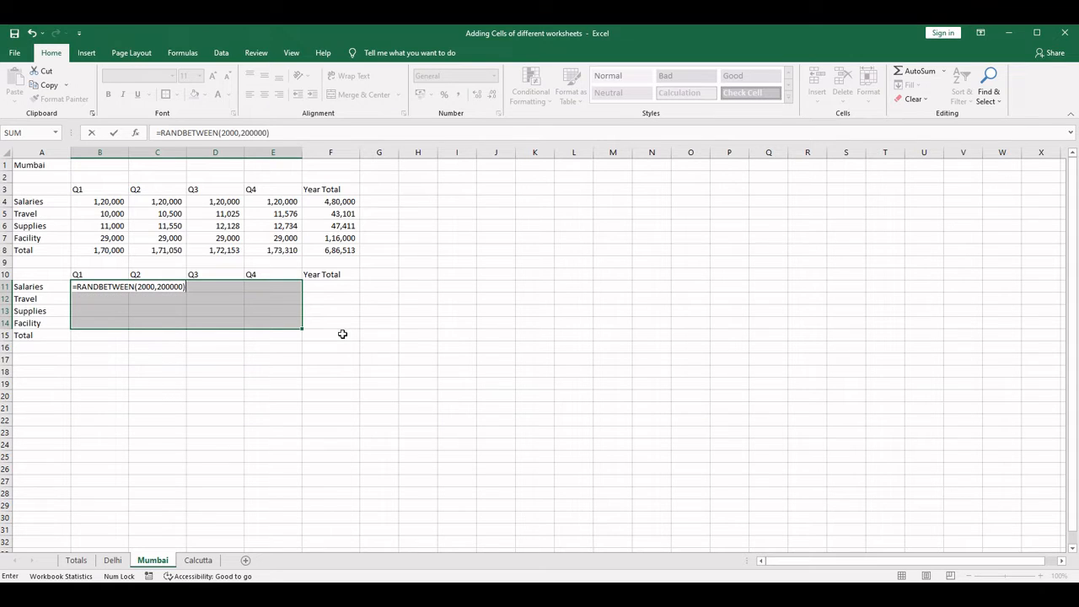
{"action": "key", "text": "ctrl+Return"}
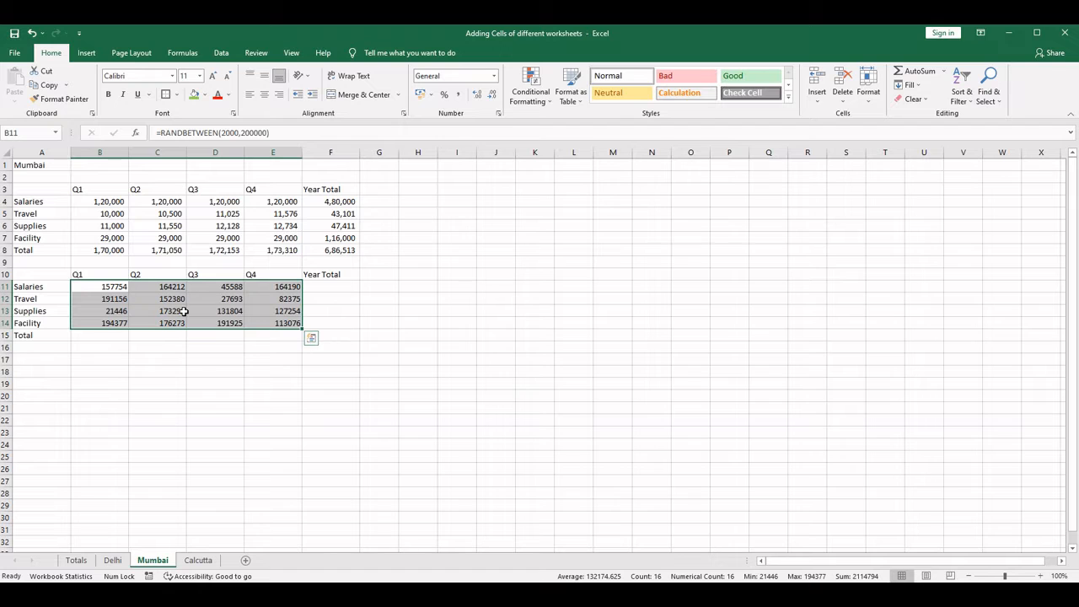
- Replace the random number formulas in B11:E14 with fixed values by copying the range and pasting it over itself as values
{"action": "right_click", "coordinate": [119, 297]}
{"action": "left_click", "coordinate": [141, 320]}
{"action": "right_click", "coordinate": [97, 295]}
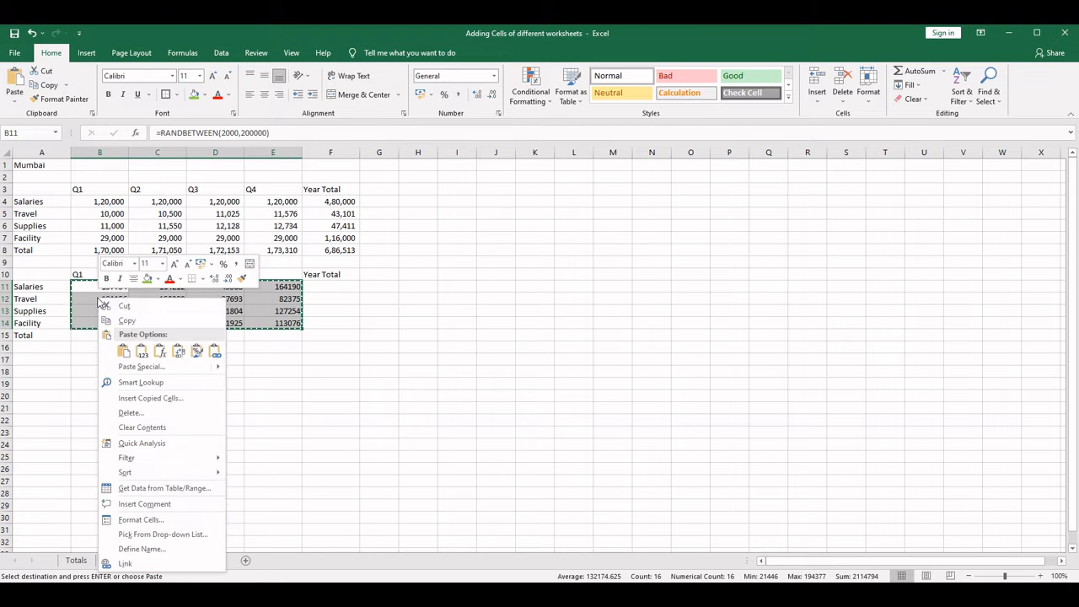
{"action": "left_click", "coordinate": [143, 359]}
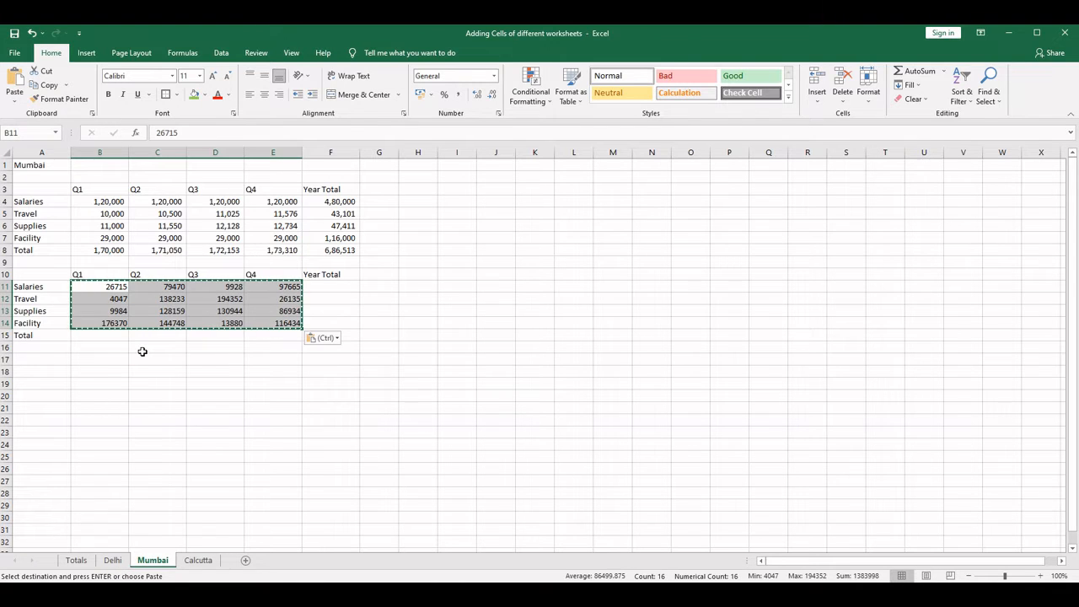
- Use AutoSum to total Q1 in B15 with =SUM(B11:B14) and the Salaries year total in F11 with =SUM(B11:E11)
{"action": "left_click", "coordinate": [99, 339]}
{"action": "left_click", "coordinate": [918, 71]}
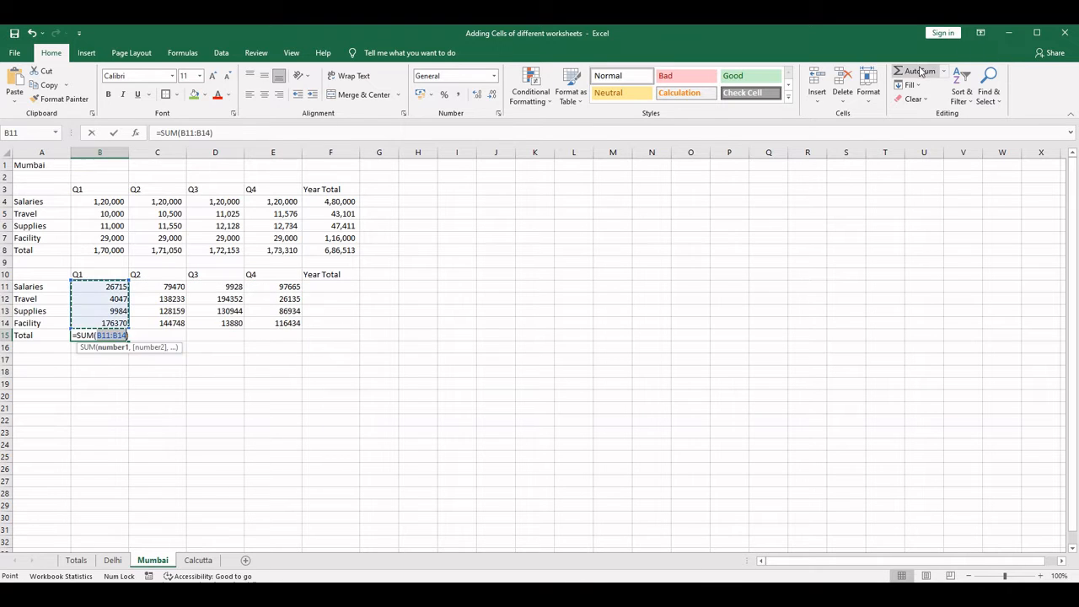
{"action": "key", "text": "ctrl+Return"}
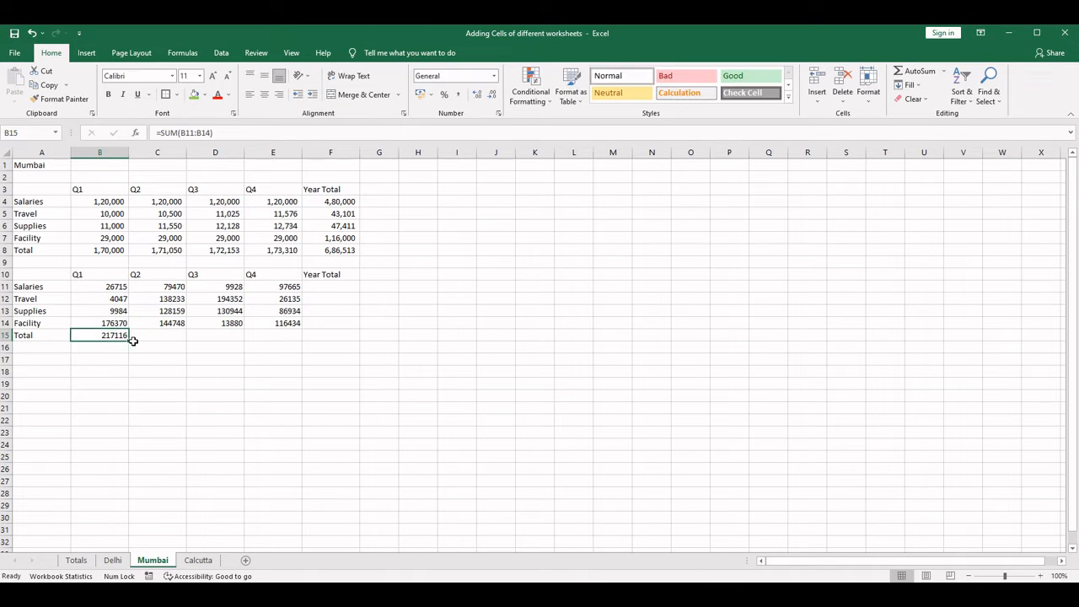
{"action": "left_click", "coordinate": [330, 287]}
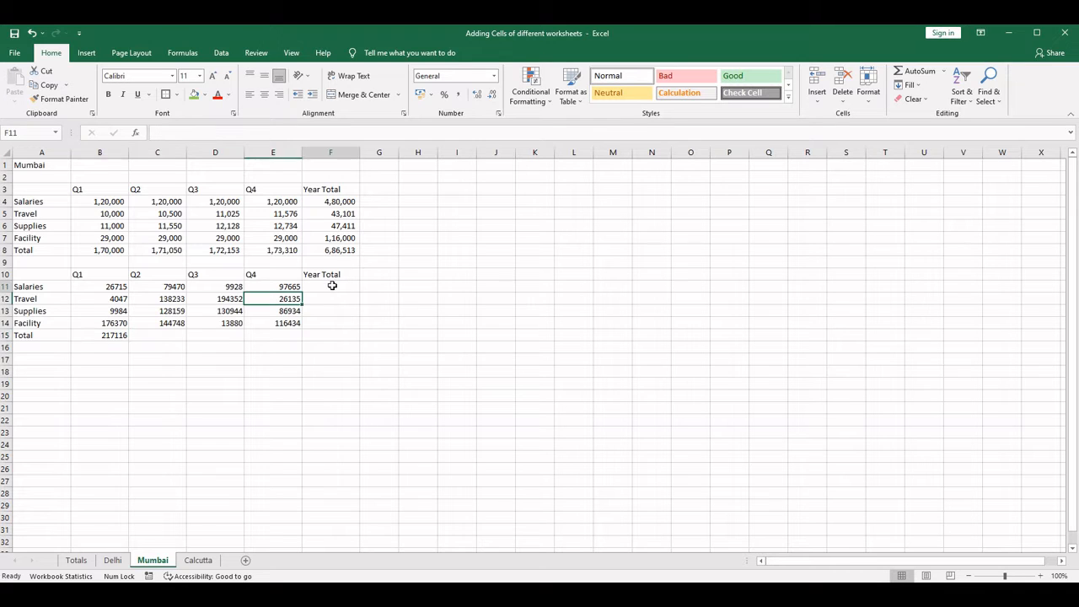
{"action": "left_click", "coordinate": [918, 73]}
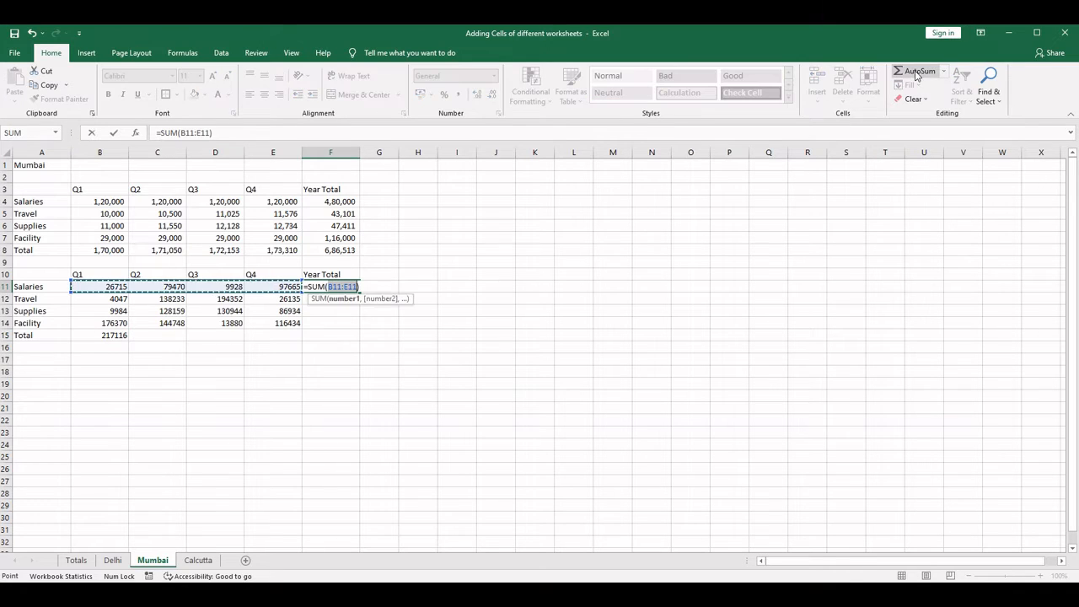
{"action": "key", "text": "Return"}
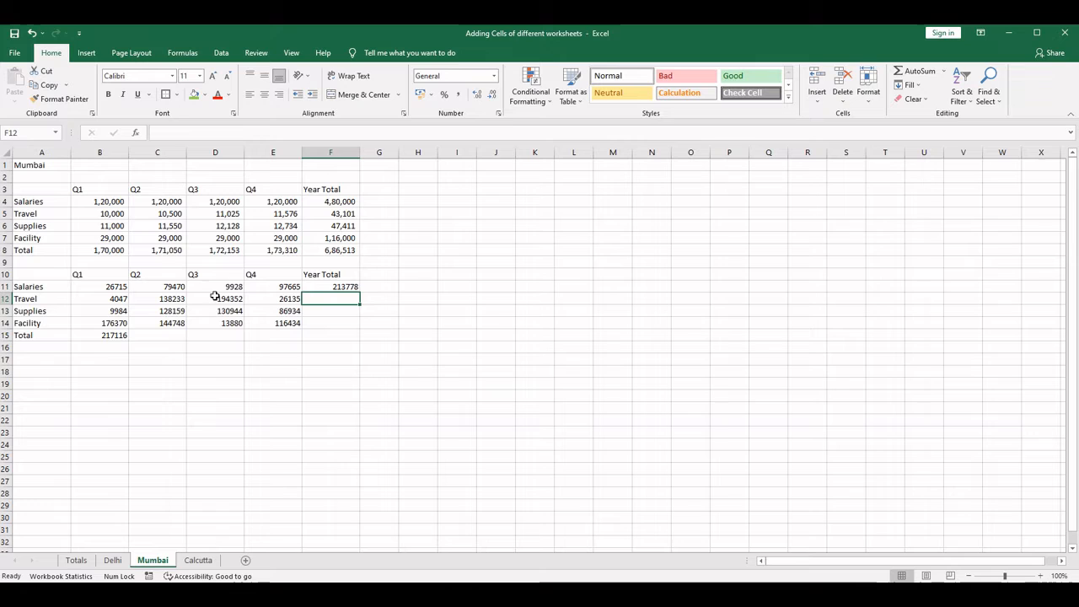
- Extend the Q1 total from B15 across to E15 and the year total from F11 down to F15
{"action": "left_click", "coordinate": [112, 335]}
{"action": "left_click_drag", "start_coordinate": [129, 341], "coordinate": [319, 341]}
{"action": "left_click", "coordinate": [353, 287]}
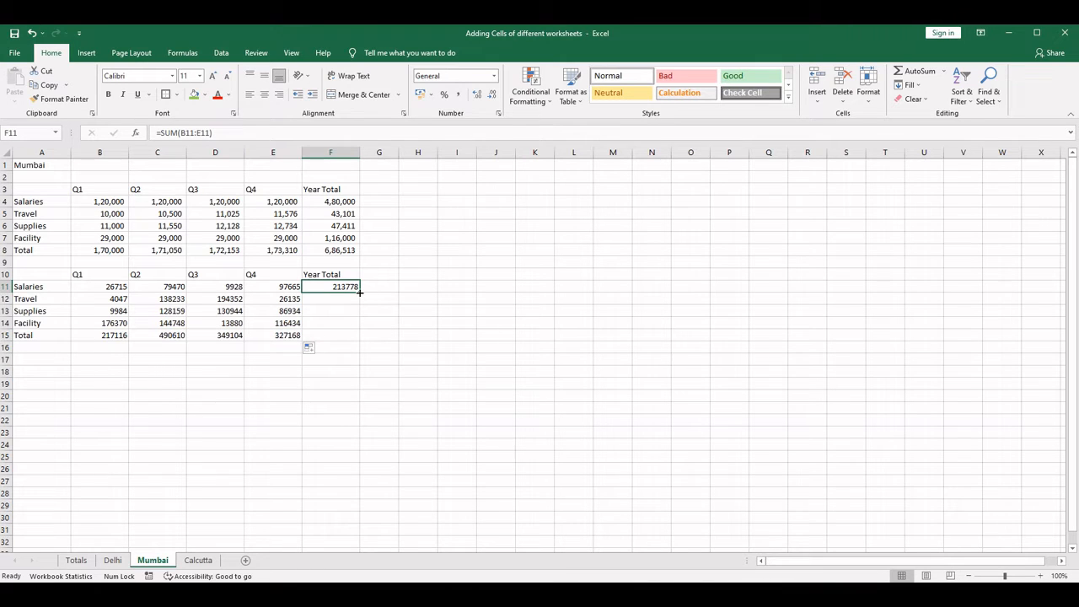
{"action": "left_click_drag", "start_coordinate": [360, 292], "coordinate": [361, 329]}
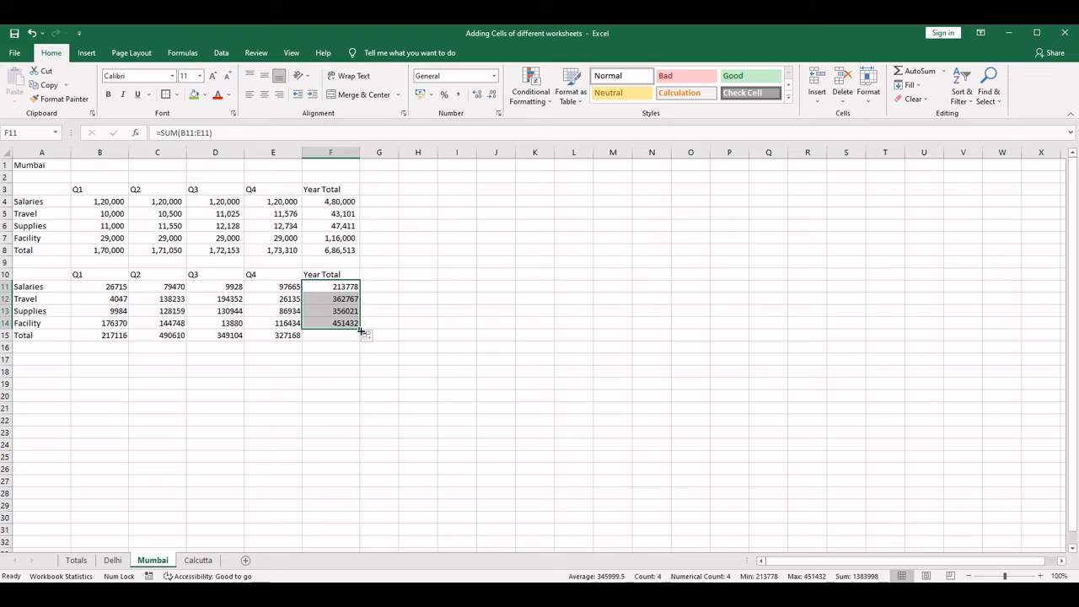
{"action": "left_click", "coordinate": [335, 336]}
{"action": "left_click", "coordinate": [345, 323]}
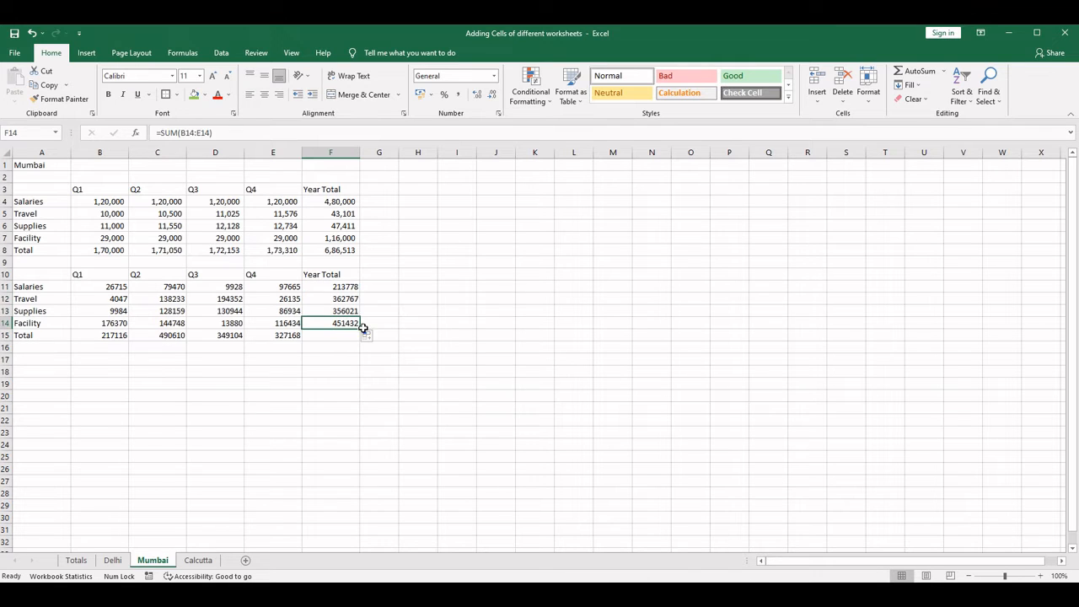
{"action": "left_click_drag", "start_coordinate": [360, 329], "coordinate": [360, 337]}
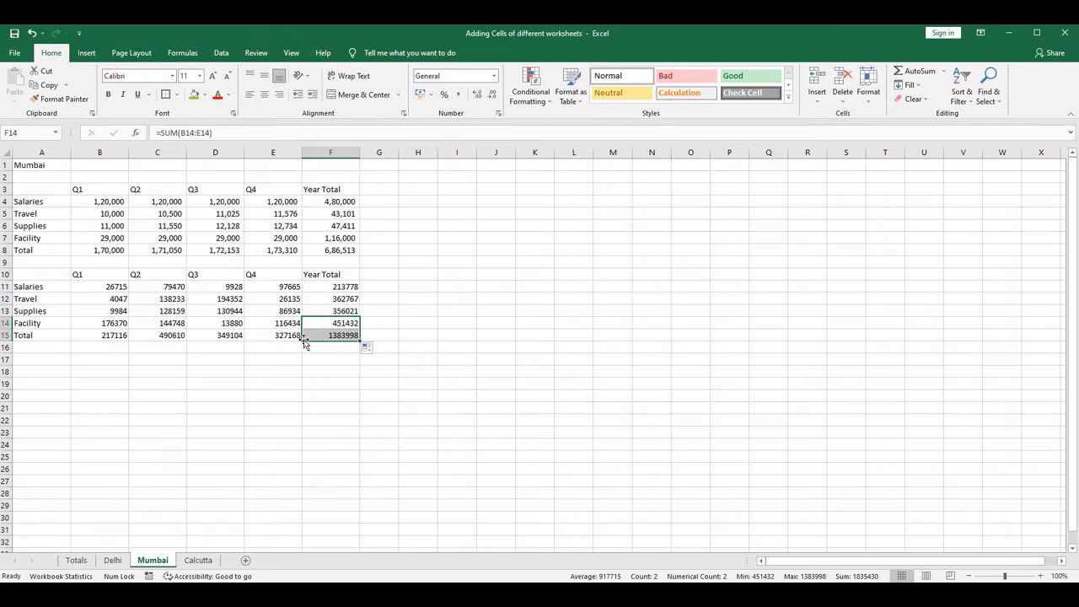
- Copy the formatting of Delhi's table A10:F15 onto the Mumbai table starting at A10 with Format Painter, and compare both sheets
{"action": "left_click", "coordinate": [113, 561]}
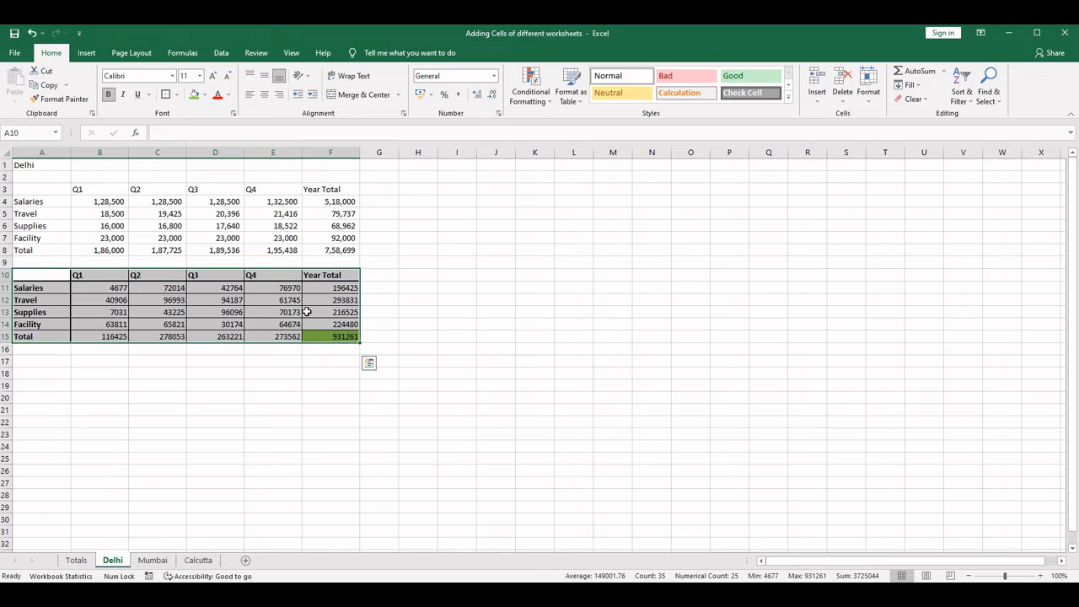
{"action": "left_click", "coordinate": [75, 99]}
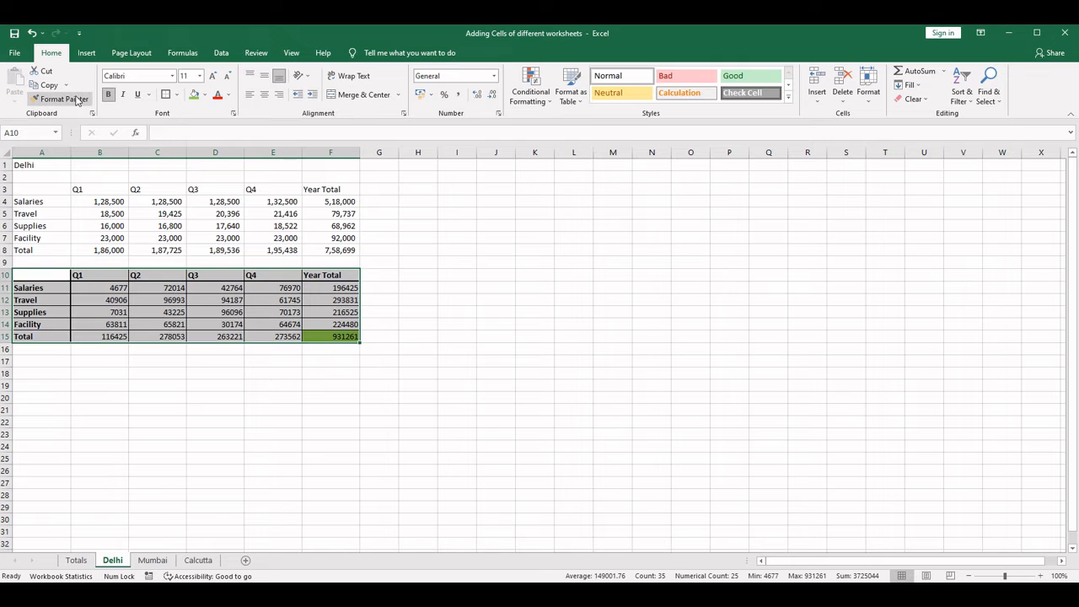
{"action": "left_click", "coordinate": [150, 560]}
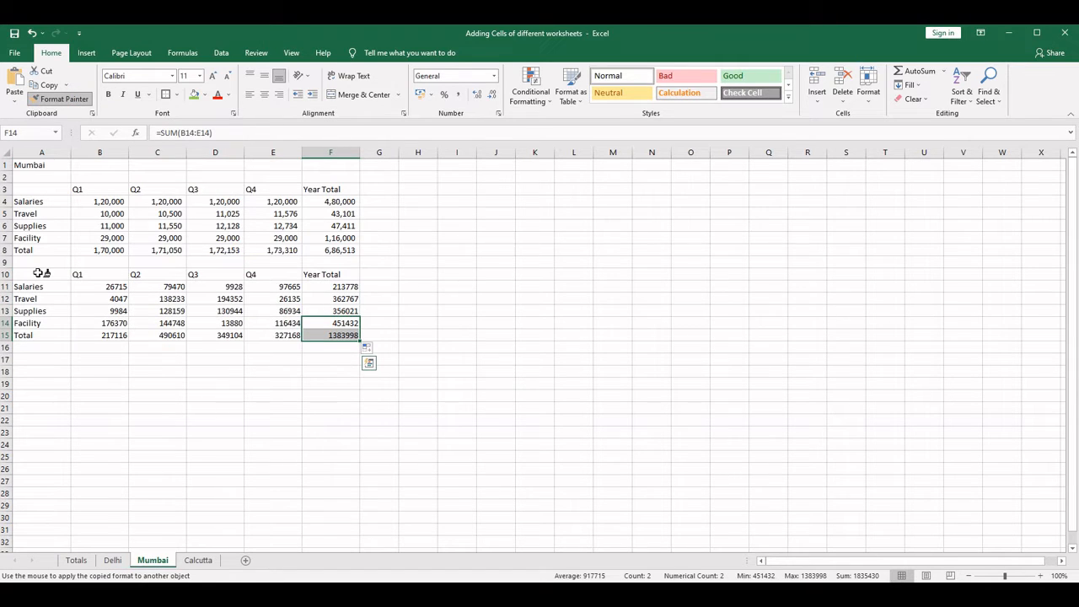
{"action": "left_click", "coordinate": [38, 273]}
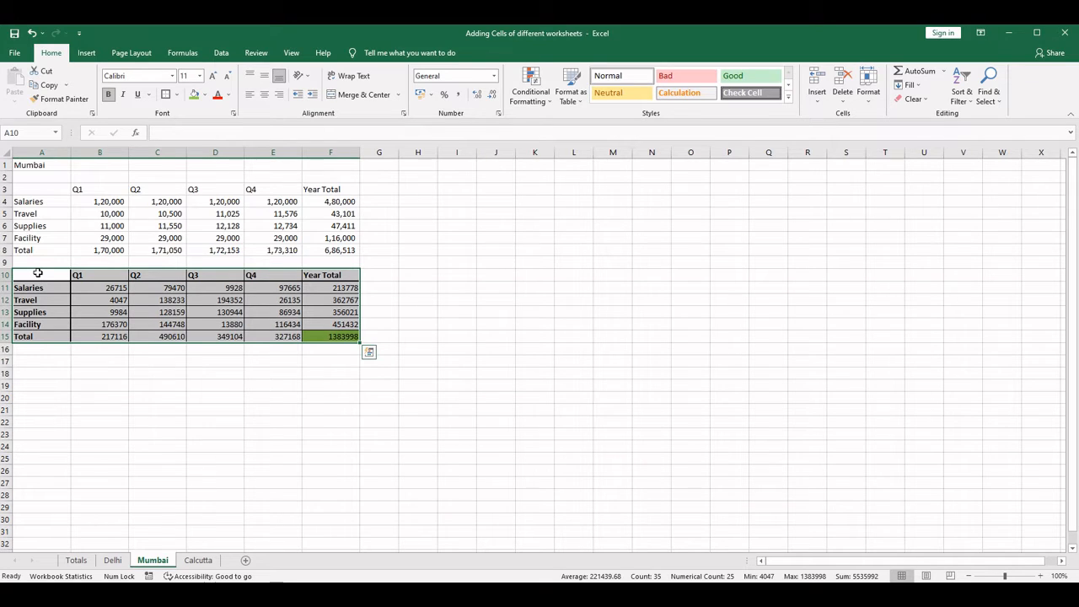
{"action": "left_click", "coordinate": [120, 561]}
{"action": "left_click", "coordinate": [152, 560]}
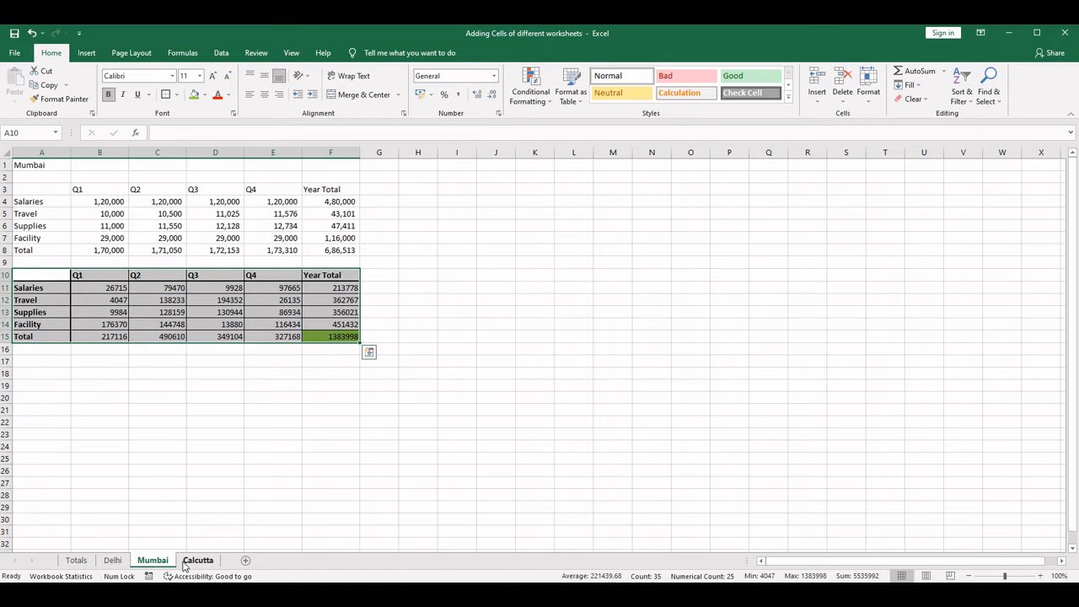
- Copy Mumbai's second table A10:F15 and paste it as values at A10 on the Calcutta sheet
{"action": "right_click", "coordinate": [36, 275]}
{"action": "left_click", "coordinate": [68, 298]}
{"action": "left_click", "coordinate": [202, 561]}
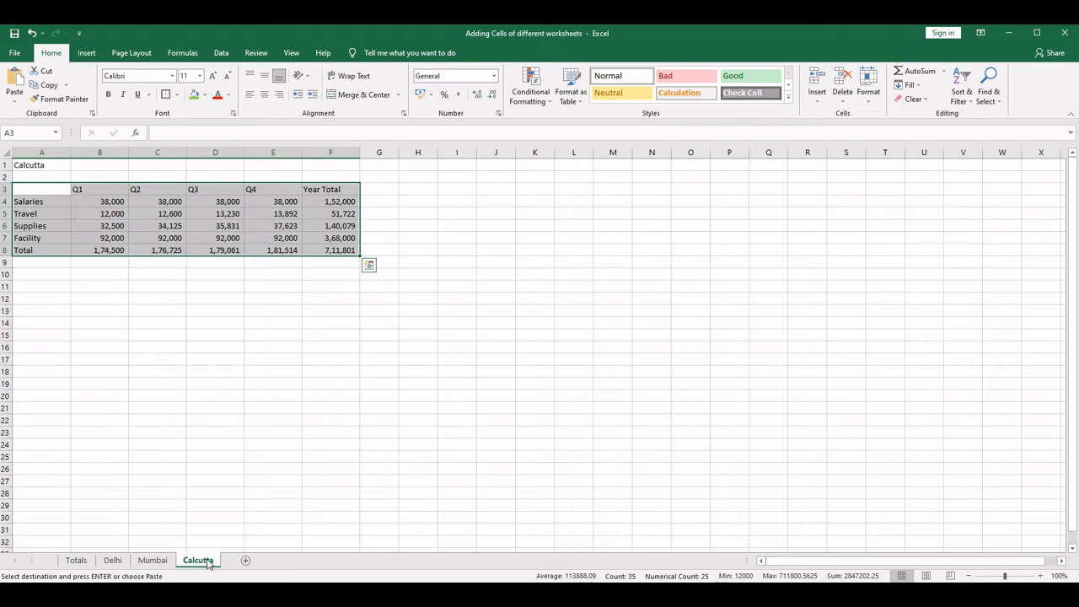
{"action": "left_click", "coordinate": [35, 274]}
{"action": "left_click", "coordinate": [152, 561]}
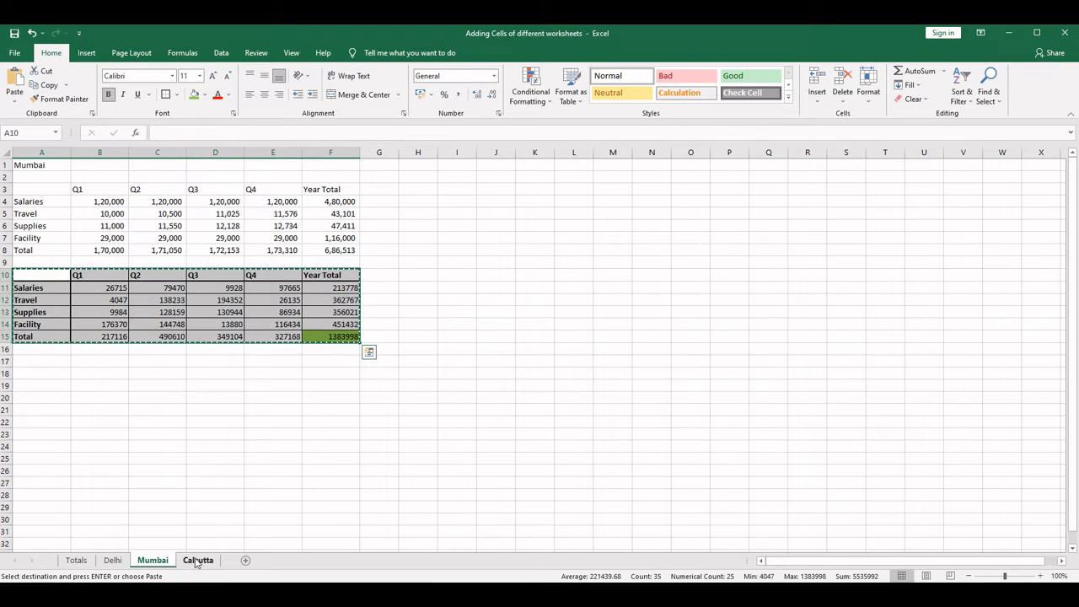
{"action": "left_click", "coordinate": [198, 560]}
{"action": "right_click", "coordinate": [34, 275]}
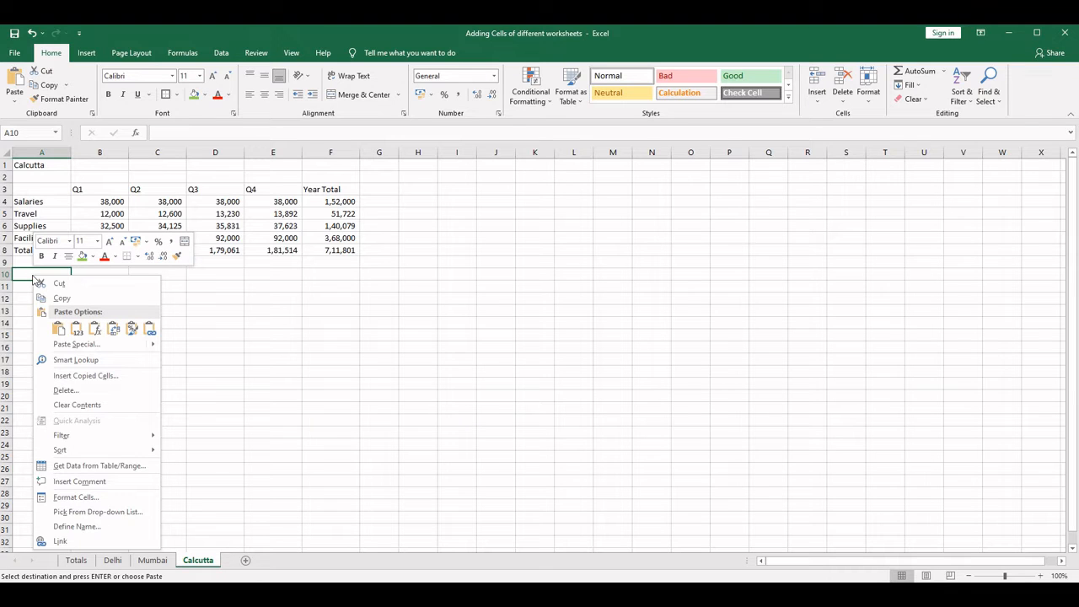
{"action": "left_click", "coordinate": [77, 329]}
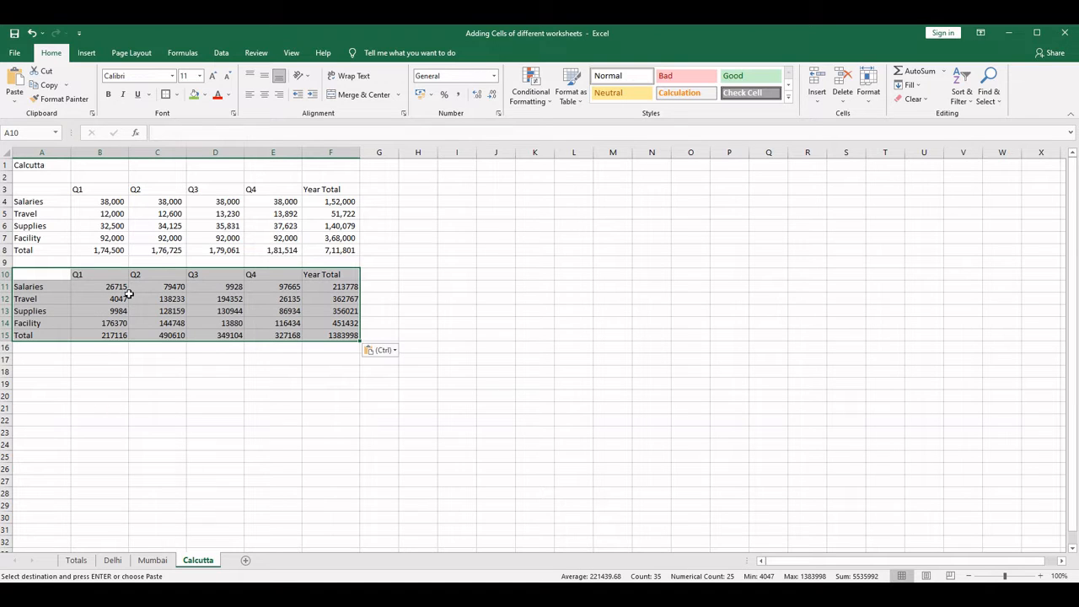
- Clear B11:F15 on the Calcutta sheet and fill B11:E14 with =RANDBETWEEN(3000,300000)
{"action": "left_click_drag", "start_coordinate": [105, 287], "coordinate": [353, 332]}
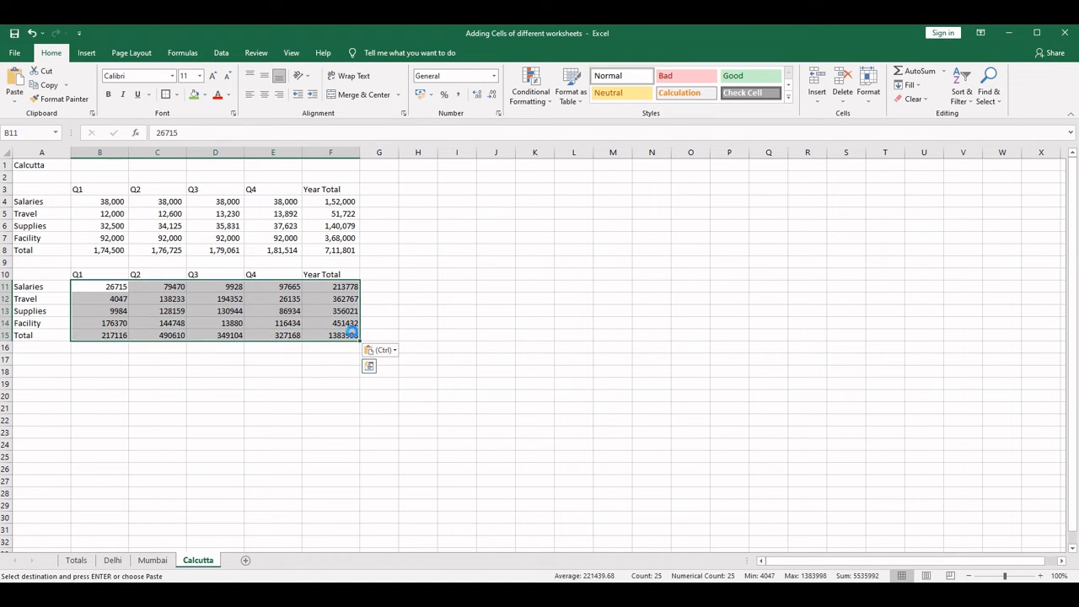
{"action": "key", "text": "Delete"}
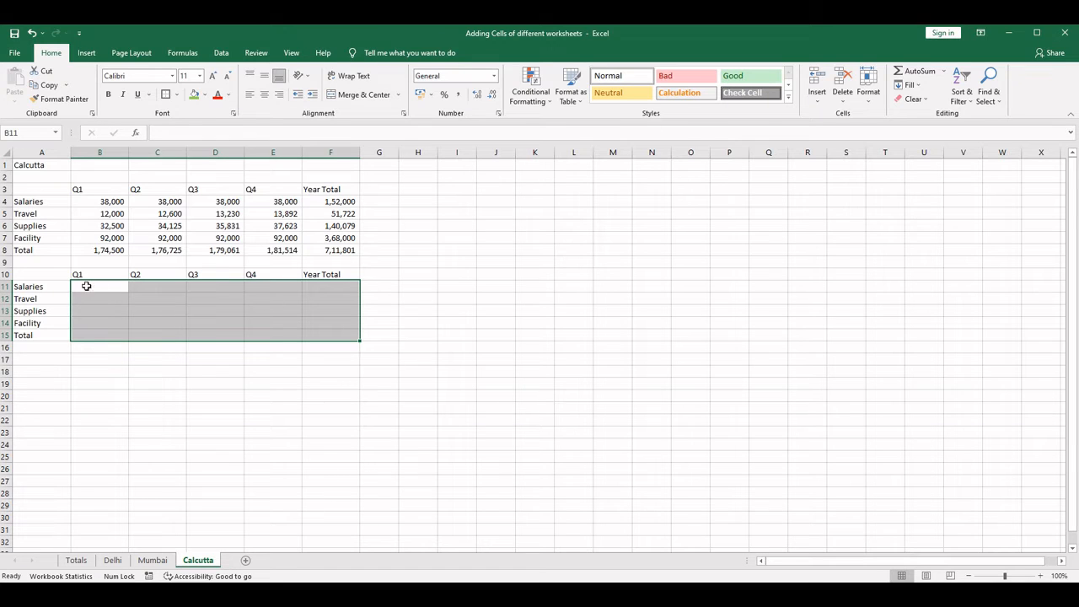
{"action": "left_click_drag", "start_coordinate": [86, 286], "coordinate": [285, 323]}
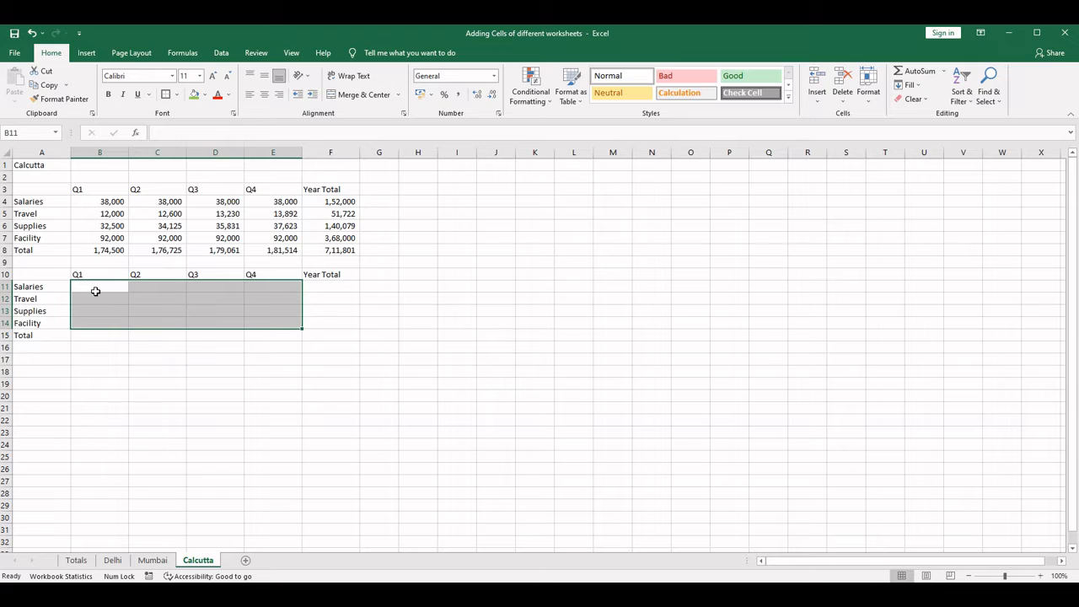
{"action": "type", "text": "=rand"}
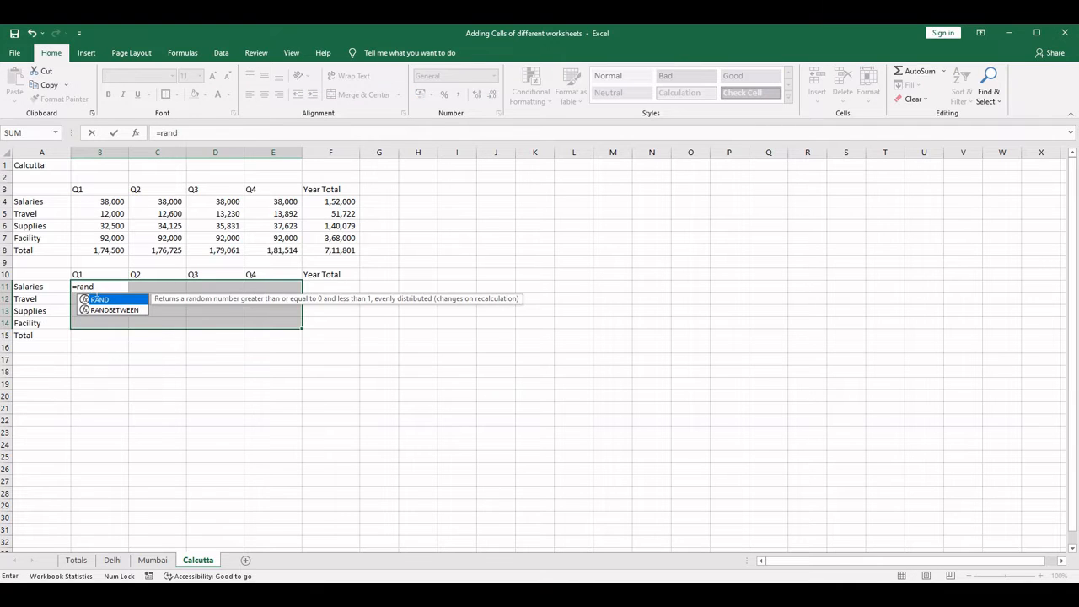
{"action": "key", "text": "Down"}
{"action": "key", "text": "Tab"}
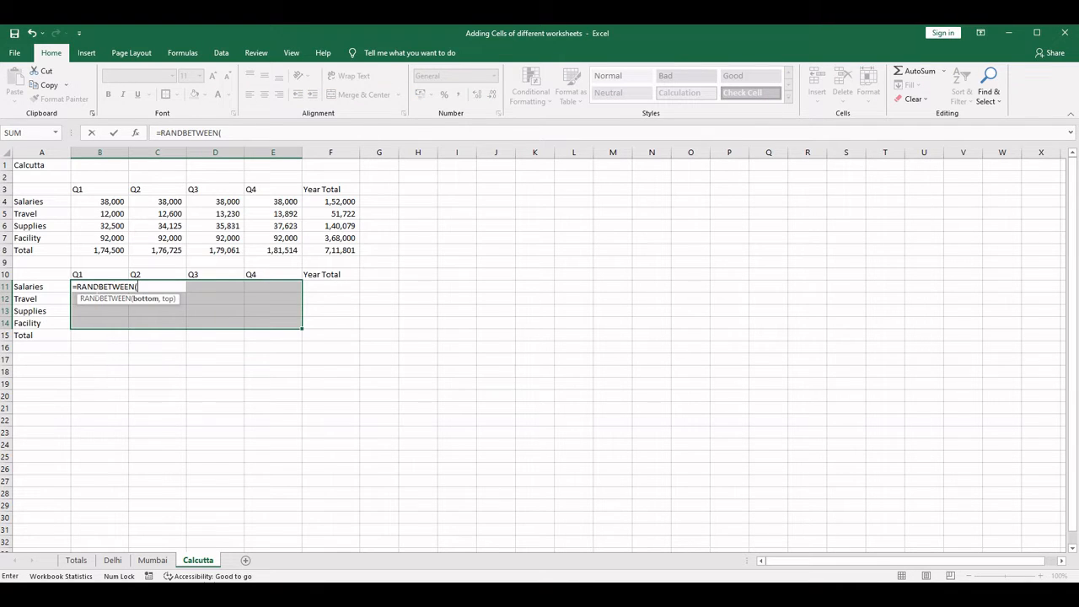
{"action": "type", "text": "3000,300000"}
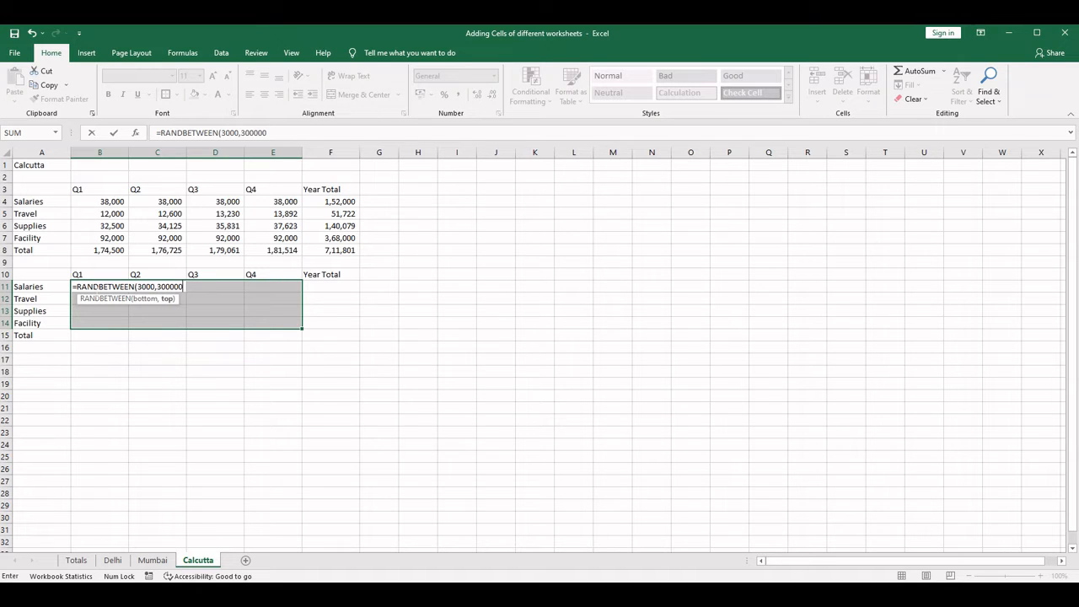
{"action": "type", "text": ")"}
{"action": "key", "text": "ctrl+Return"}
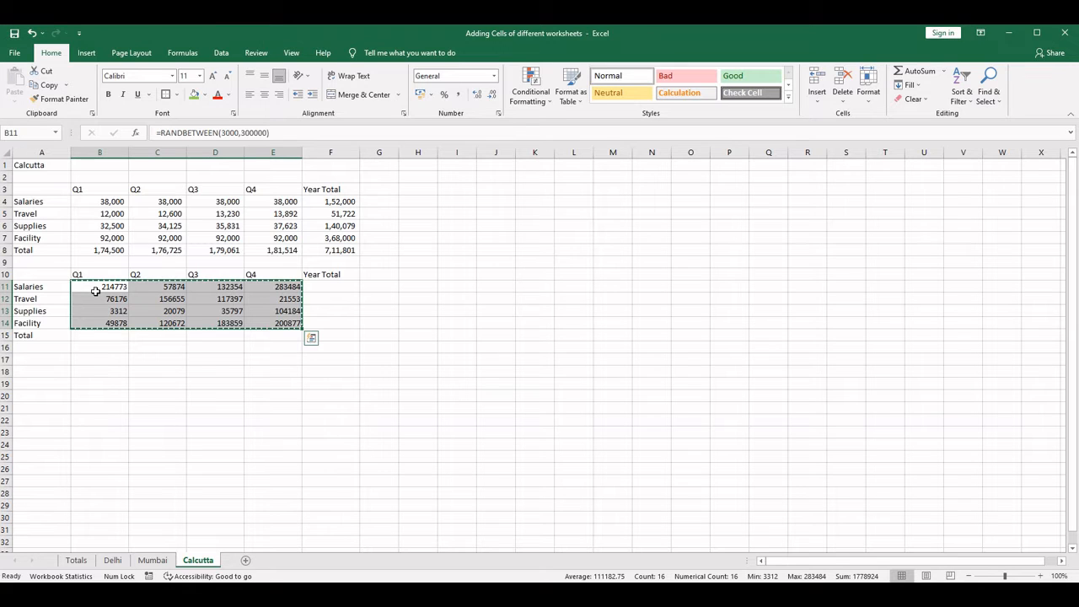
- Replace the random formulas in B11:E14 with their values, and check the Q1 cells for fixed numbers
{"action": "key", "text": "ctrl+c"}
{"action": "right_click", "coordinate": [101, 288]}
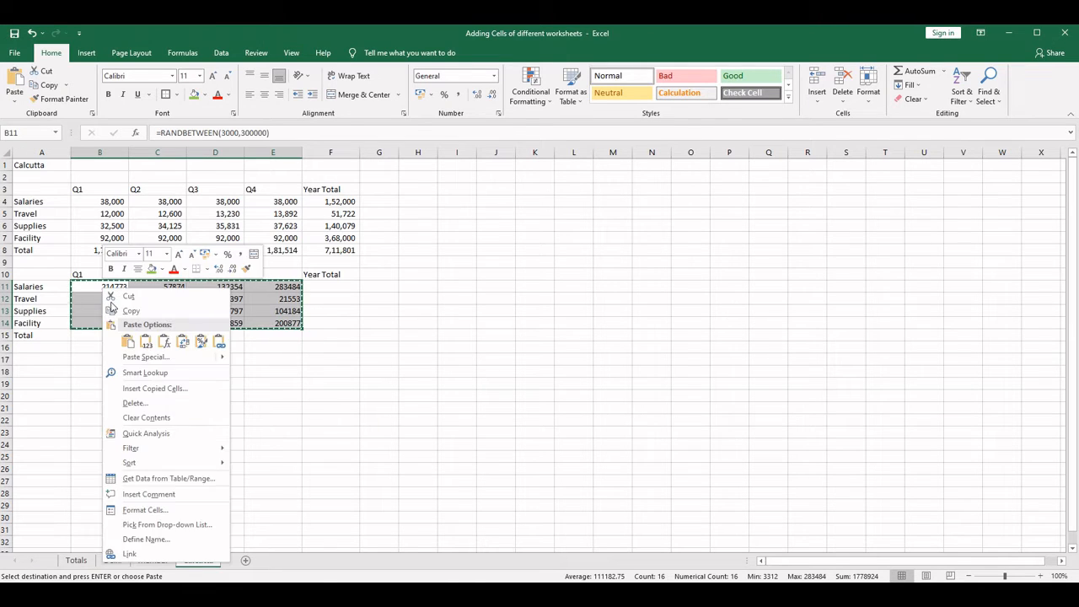
{"action": "left_click", "coordinate": [132, 344]}
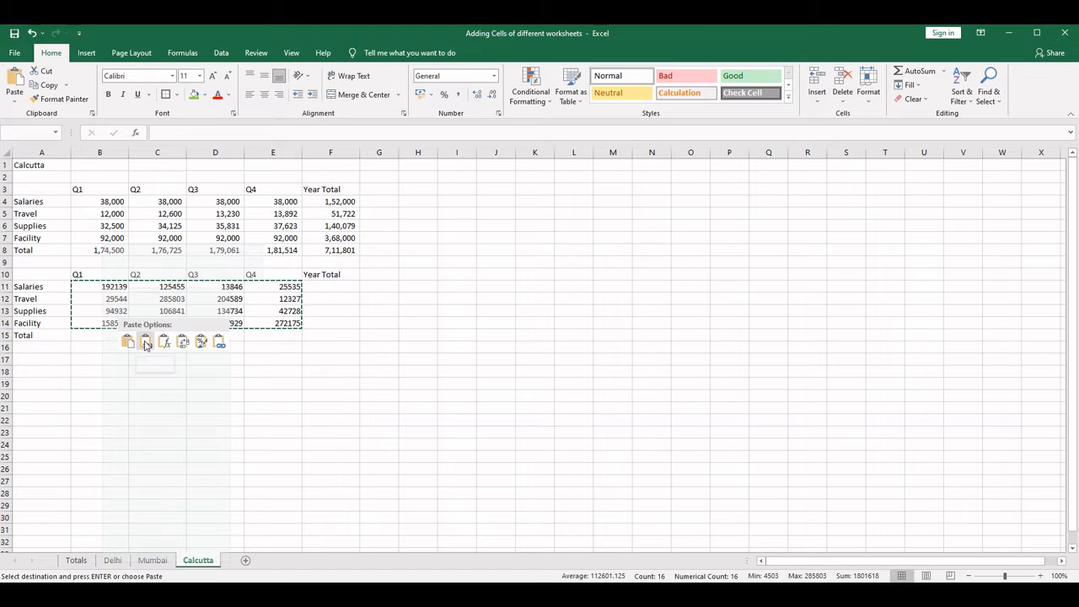
{"action": "left_click", "coordinate": [145, 341]}
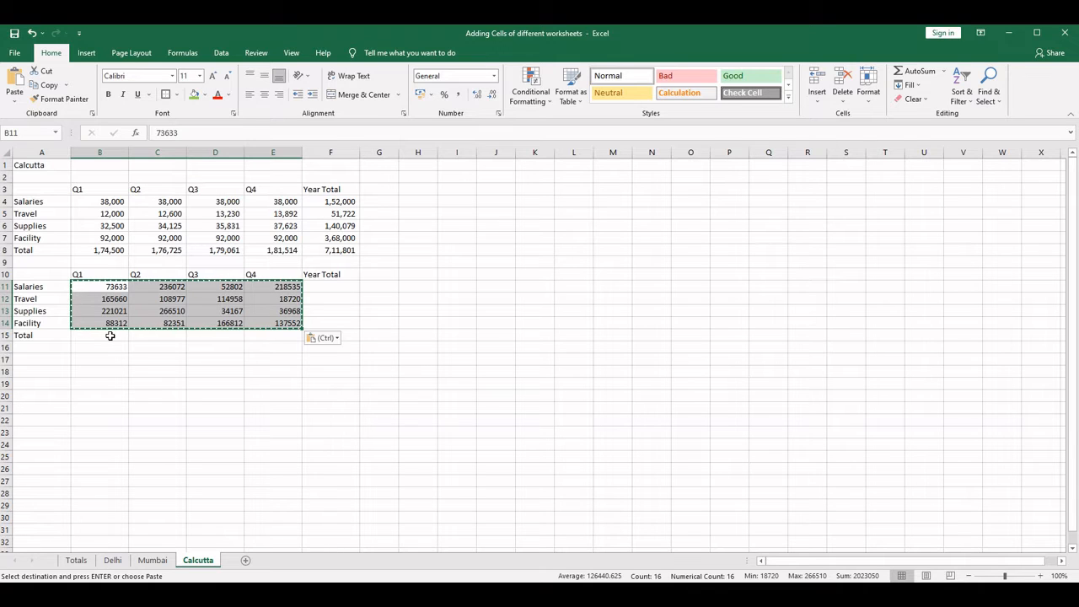
{"action": "left_click", "coordinate": [111, 323]}
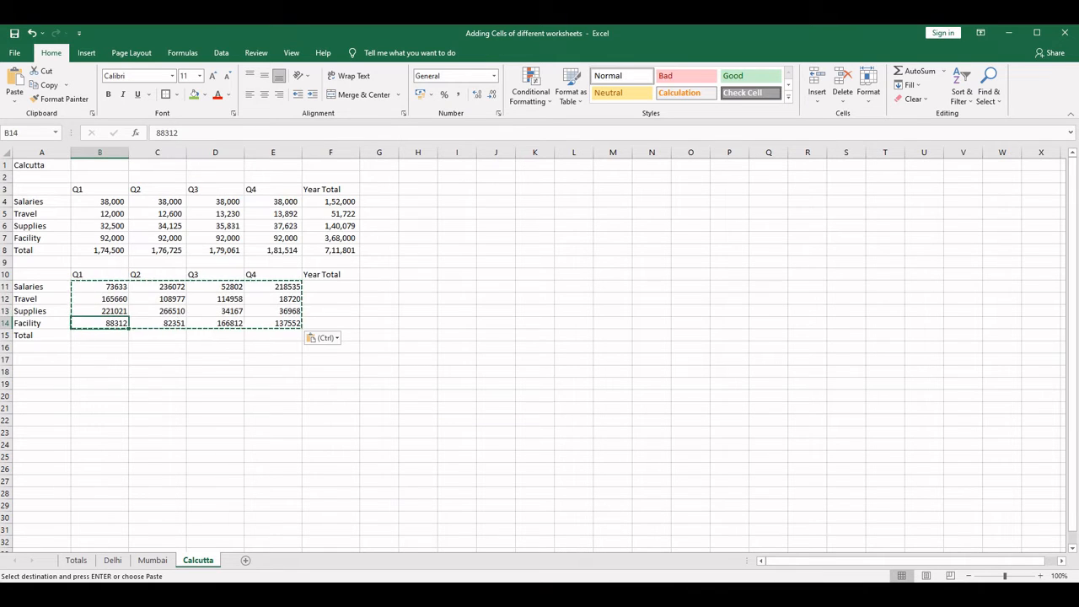
{"action": "key", "text": "Escape"}
{"action": "left_click", "coordinate": [108, 285]}
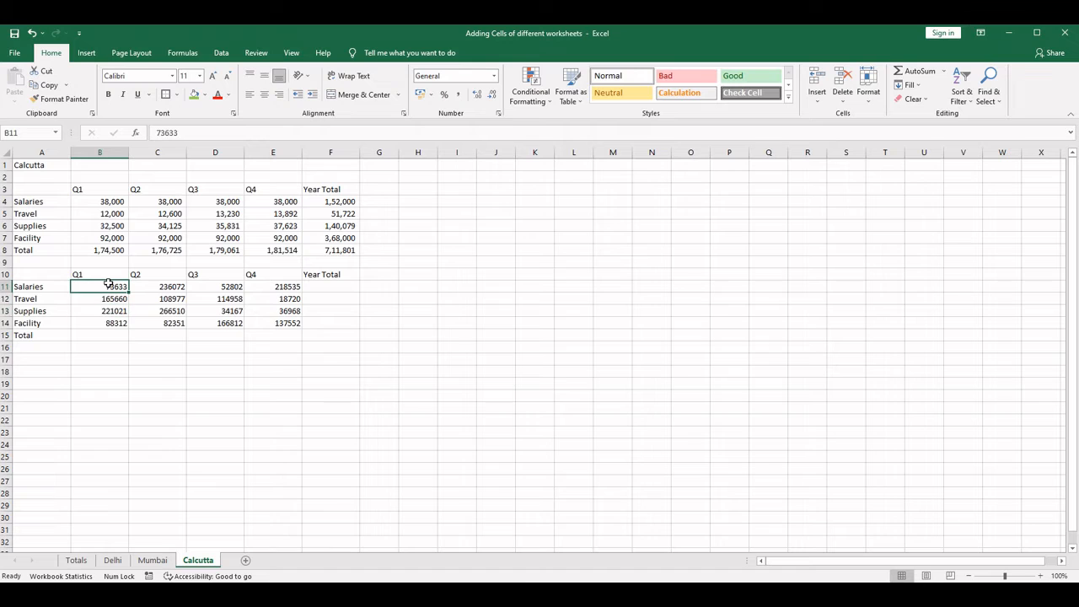
{"action": "left_click", "coordinate": [111, 309]}
{"action": "left_click", "coordinate": [112, 323]}
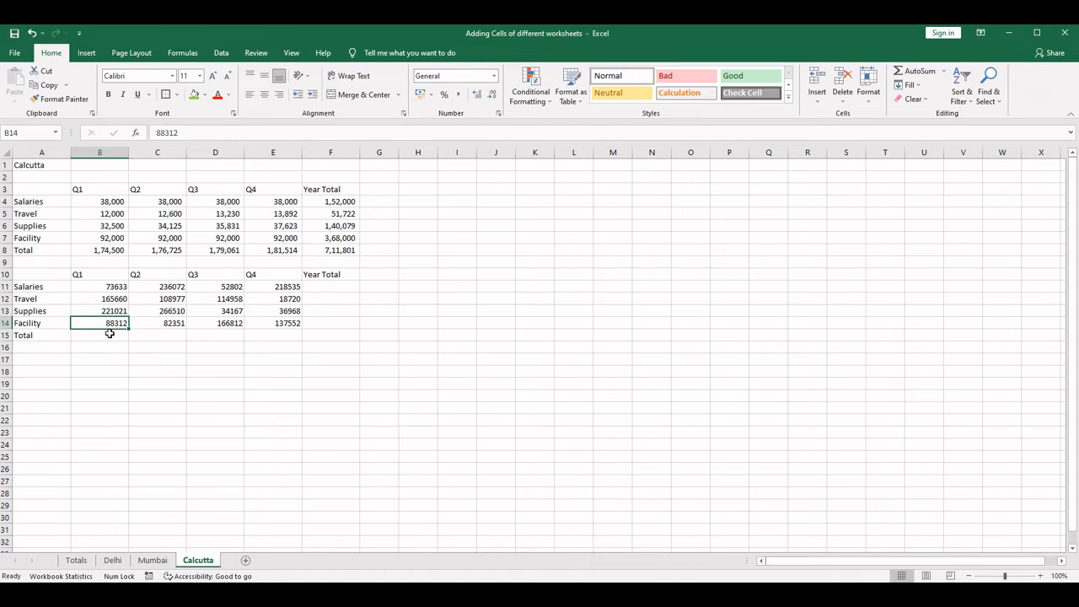
- Use AutoSum to total Q1 in B15 with =SUM(B11:B14) and the Salaries year in F11 with =SUM(B11:E11)
{"action": "left_click", "coordinate": [109, 334]}
{"action": "left_click", "coordinate": [930, 74]}
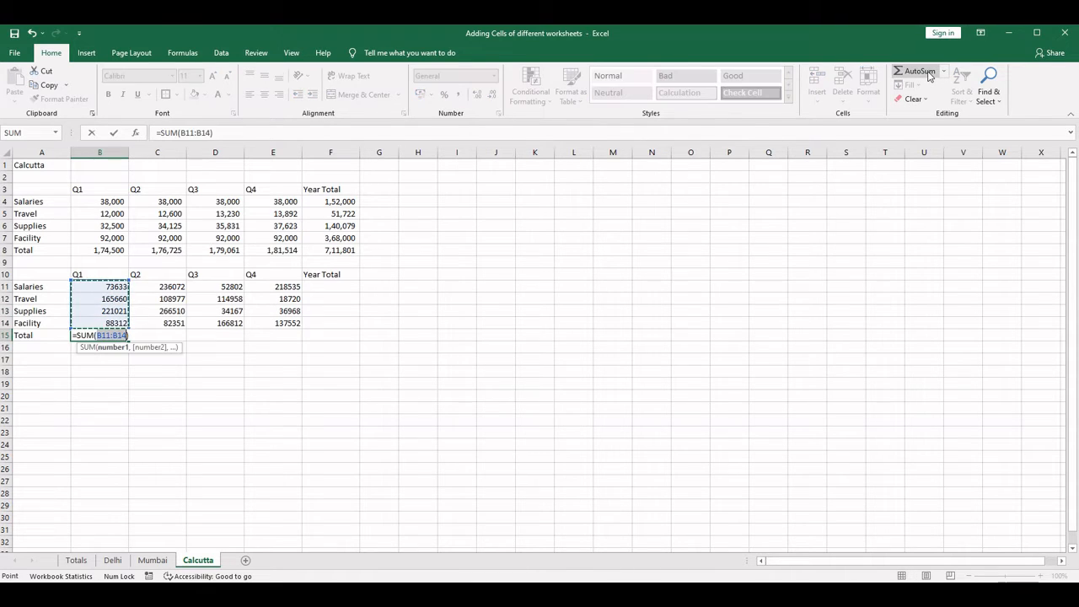
{"action": "key", "text": "Return"}
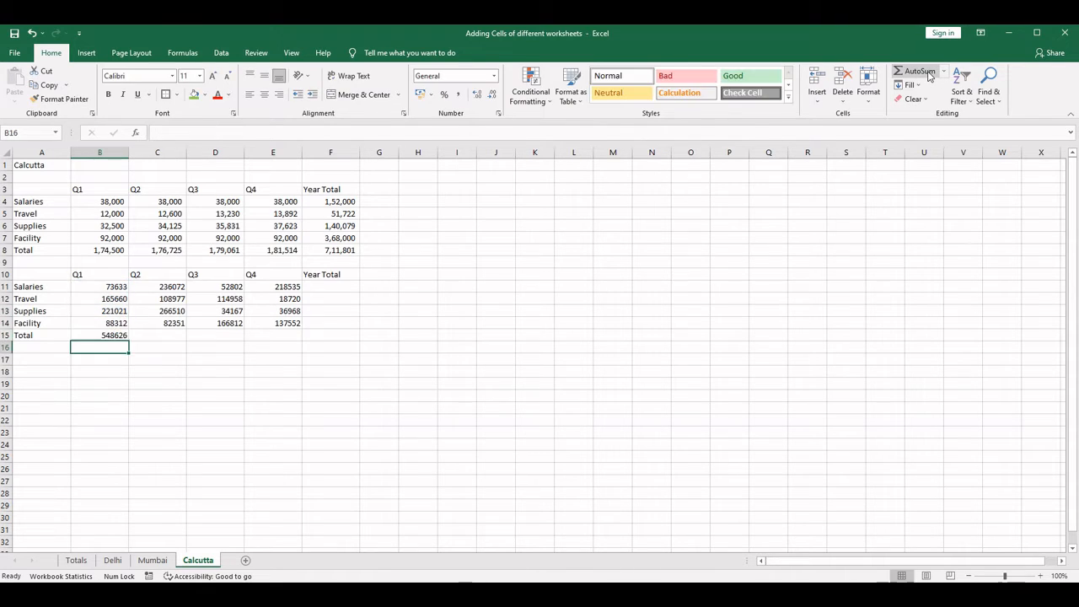
{"action": "left_click", "coordinate": [346, 287]}
{"action": "left_click", "coordinate": [919, 71]}
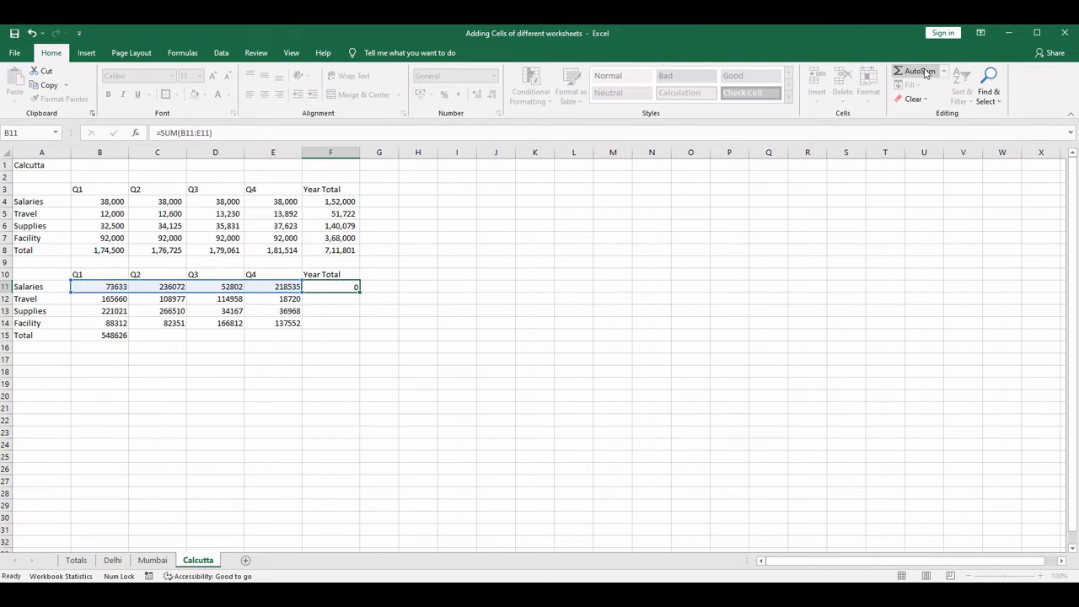
{"action": "key", "text": "Return"}
- Extend Calcutta's Q1 total from B15 across to F15 and the Salaries year total from F11 down to F15
{"action": "left_click", "coordinate": [118, 335]}
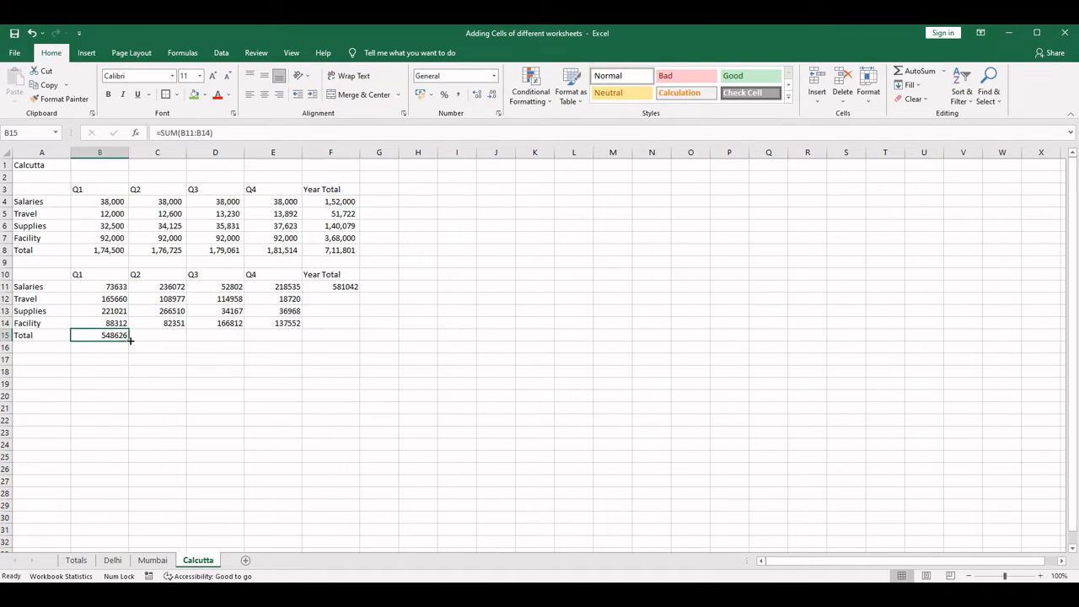
{"action": "left_click_drag", "start_coordinate": [130, 341], "coordinate": [351, 346]}
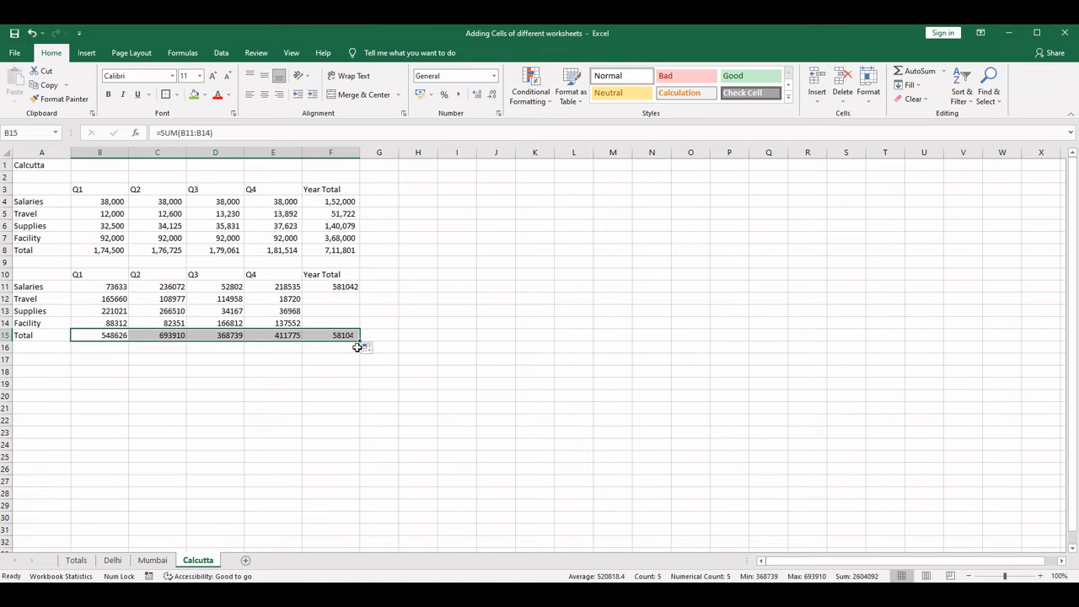
{"action": "left_click", "coordinate": [346, 286]}
{"action": "left_click_drag", "start_coordinate": [361, 290], "coordinate": [359, 341]}
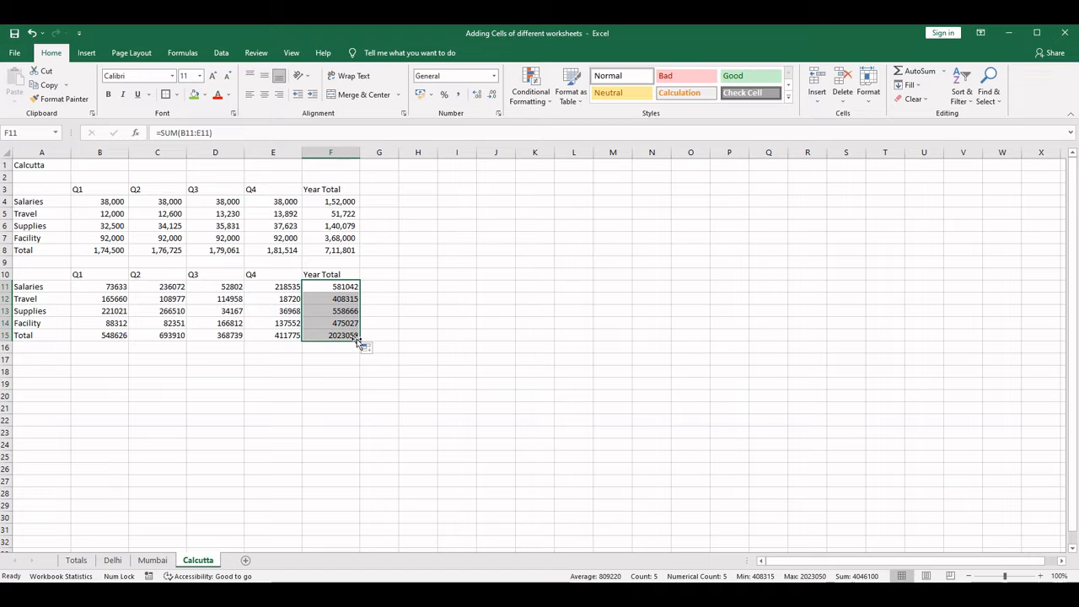
{"action": "left_click", "coordinate": [354, 337]}
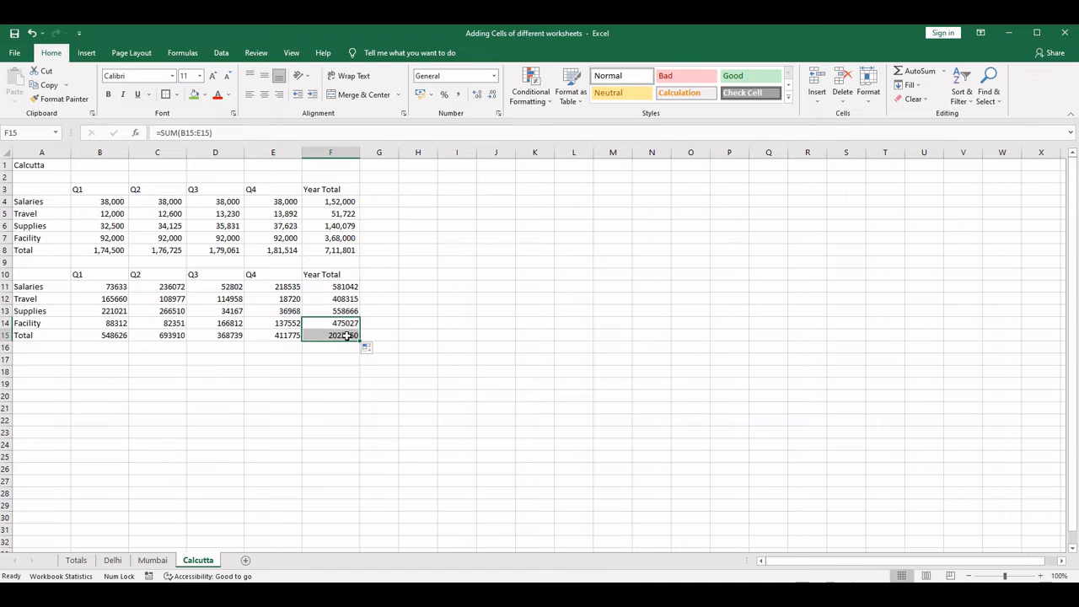
- Copy the formatting of Mumbai's table A10:F15 onto the Calcutta table starting at A10 with Format Painter
{"action": "left_click", "coordinate": [143, 564]}
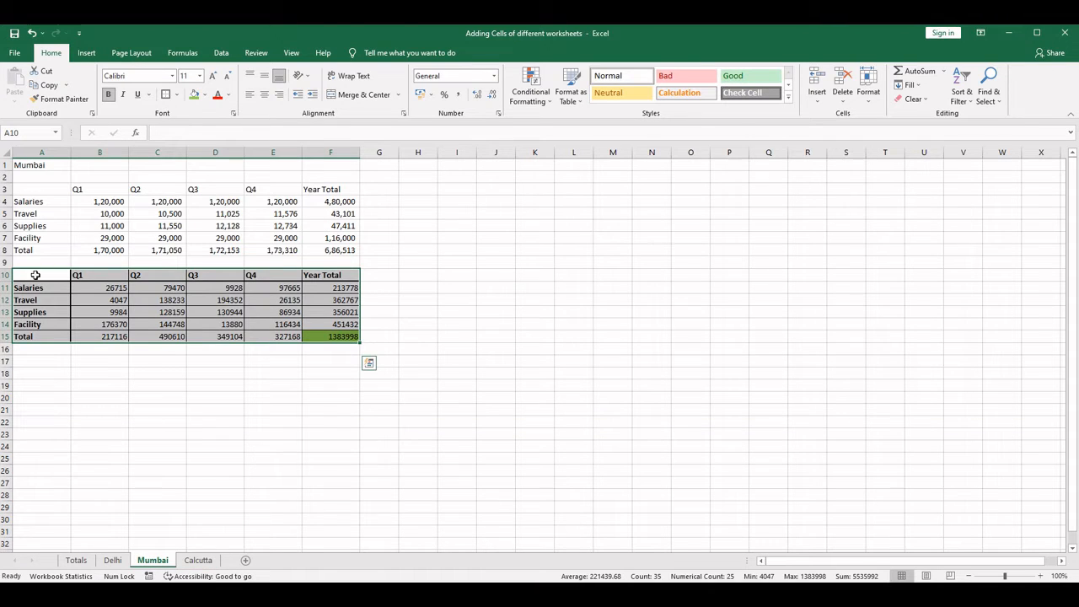
{"action": "left_click", "coordinate": [40, 100]}
{"action": "left_click", "coordinate": [199, 562]}
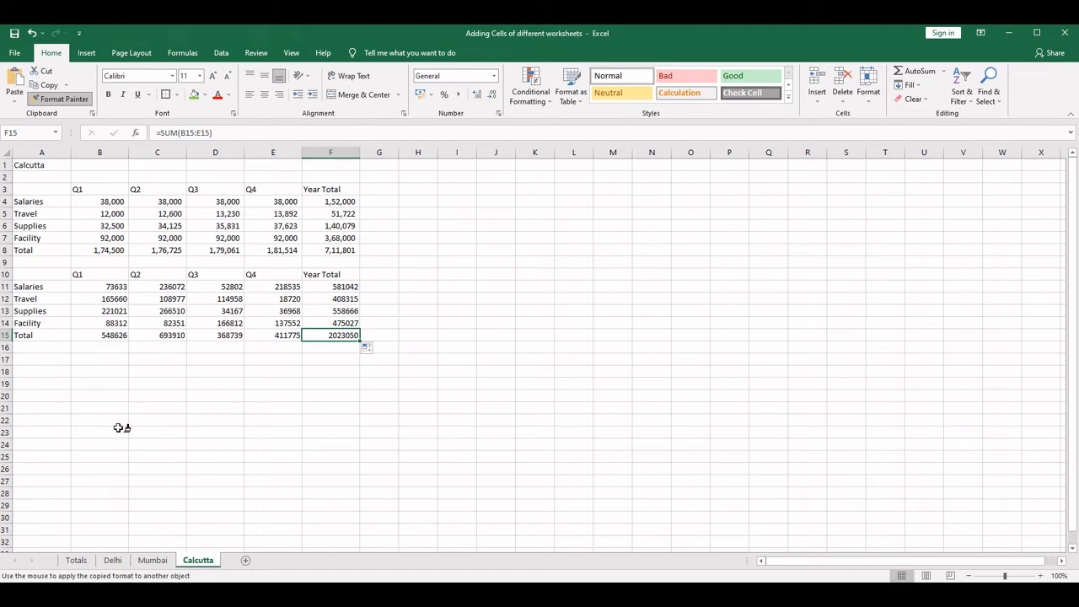
{"action": "left_click", "coordinate": [37, 272]}
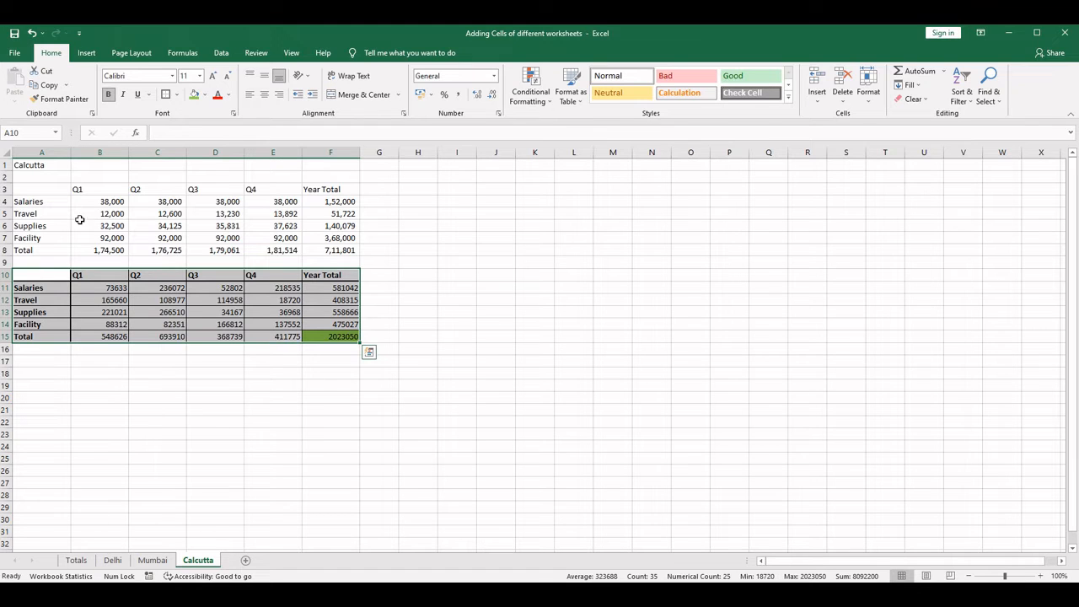
- Compare the table layouts on the Delhi, Mumbai, Calcutta and Totals sheets
{"action": "left_click", "coordinate": [113, 560]}
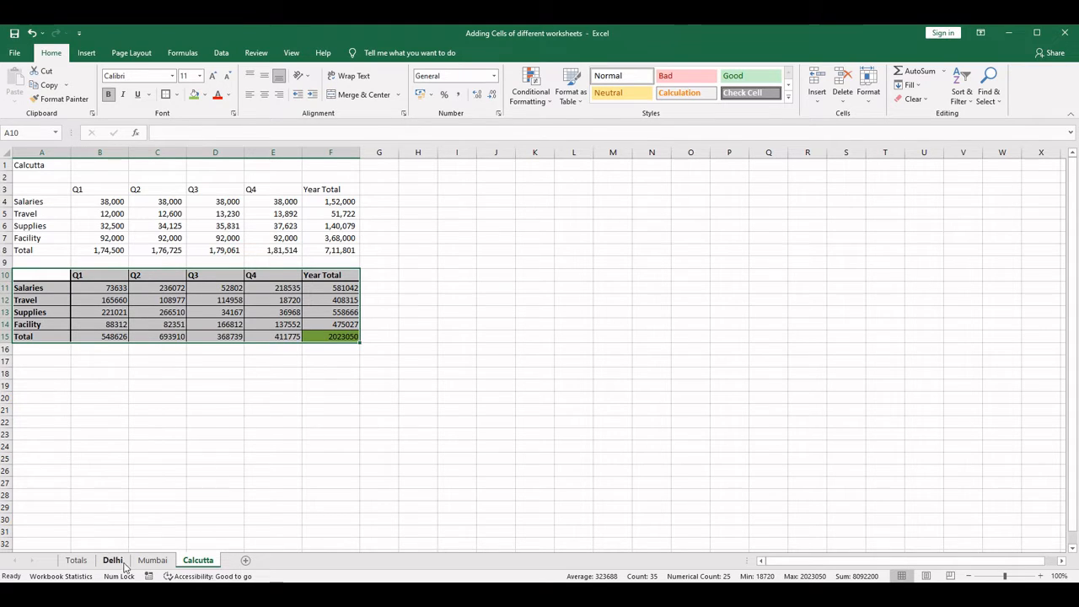
{"action": "left_click", "coordinate": [152, 561]}
{"action": "left_click", "coordinate": [198, 560]}
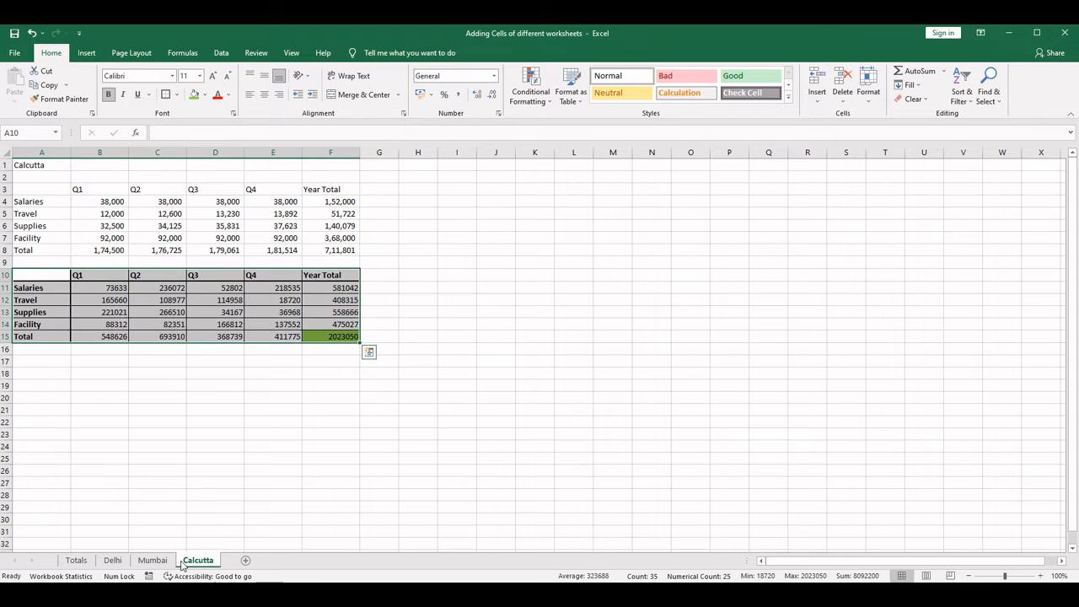
{"action": "left_click", "coordinate": [152, 561]}
{"action": "left_click", "coordinate": [113, 561]}
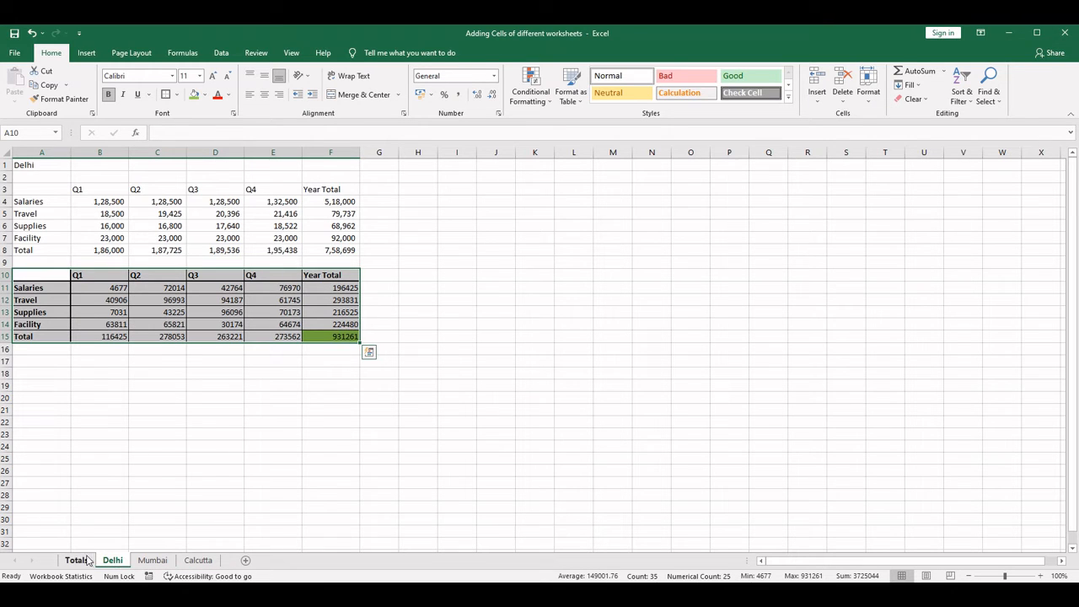
{"action": "left_click", "coordinate": [76, 560]}
{"action": "left_click", "coordinate": [113, 560]}
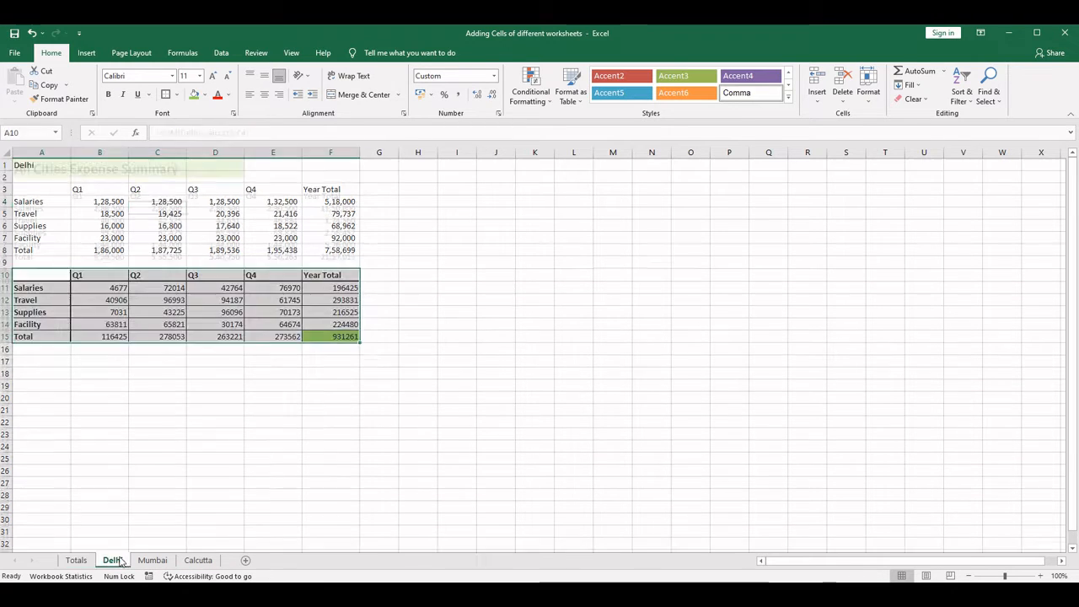
{"action": "left_click", "coordinate": [152, 561]}
{"action": "left_click", "coordinate": [198, 560]}
{"action": "left_click", "coordinate": [153, 561]}
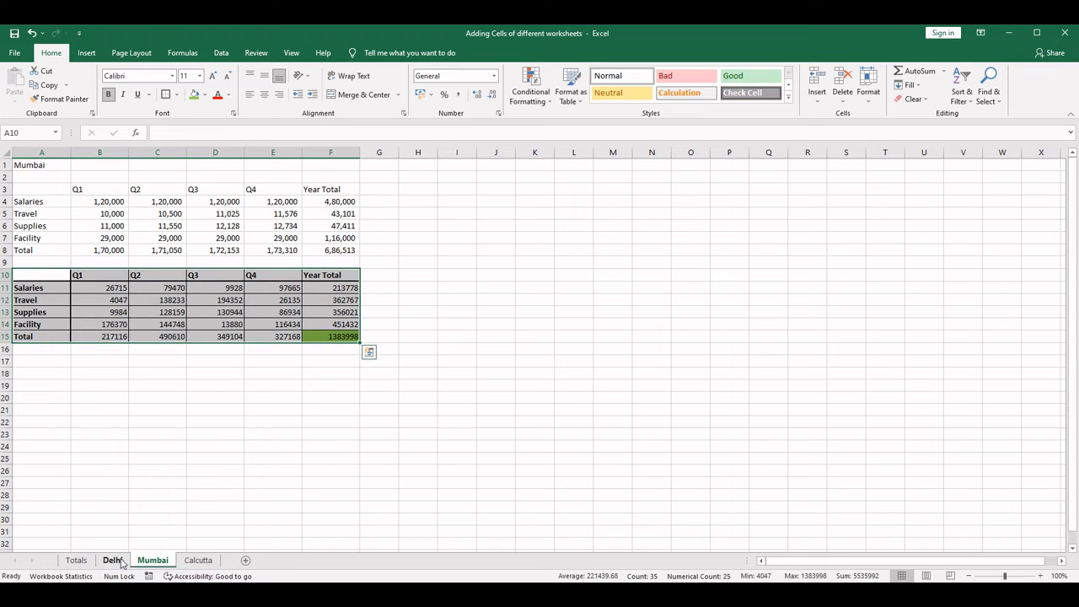
{"action": "left_click", "coordinate": [113, 560]}
{"action": "left_click", "coordinate": [77, 560]}
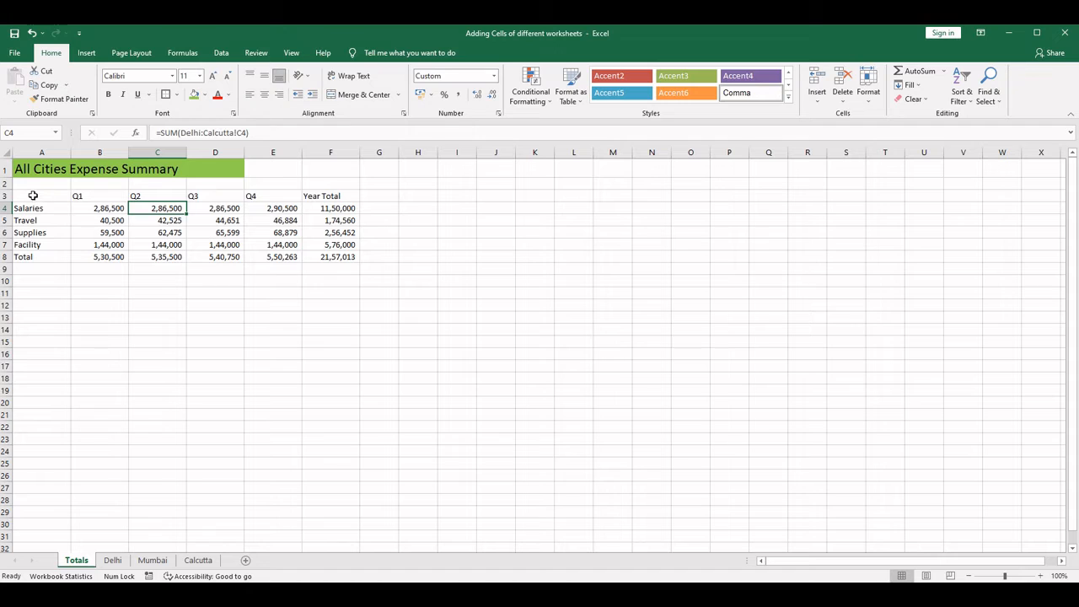
- Copy Calcutta's second table A10:F15 and paste it as values at A10 on the Totals sheet
{"action": "left_click", "coordinate": [183, 563]}
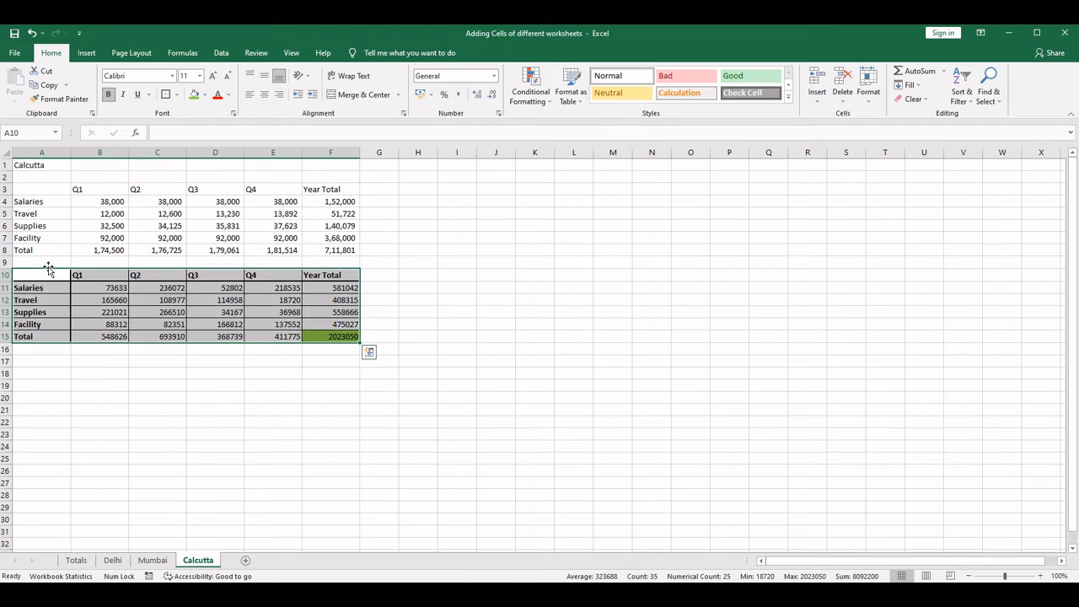
{"action": "left_click_drag", "start_coordinate": [36, 273], "coordinate": [320, 334]}
{"action": "key", "text": "ctrl+c"}
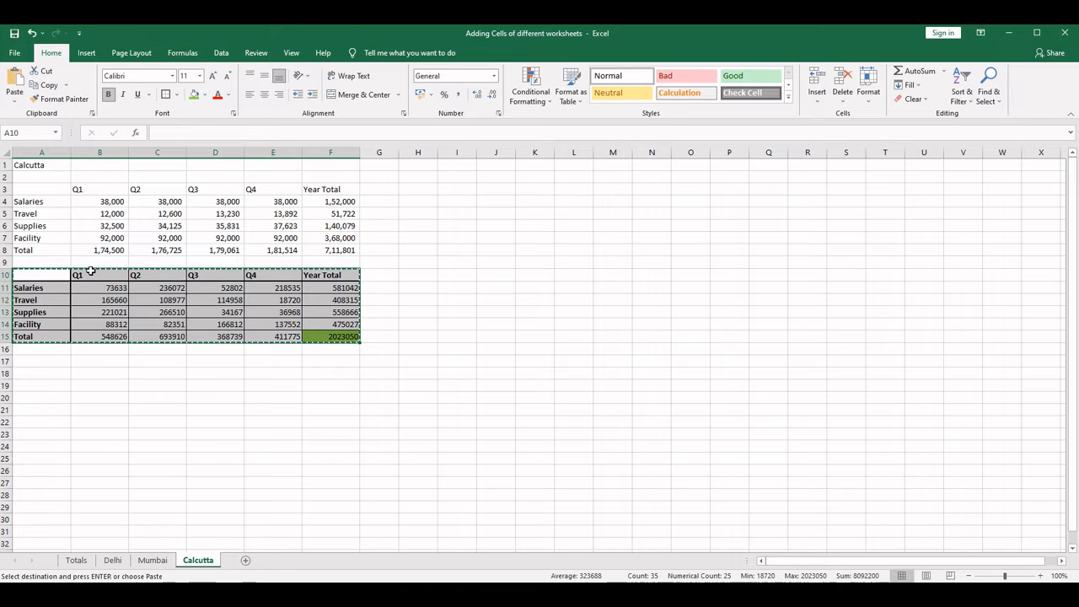
{"action": "left_click", "coordinate": [77, 560]}
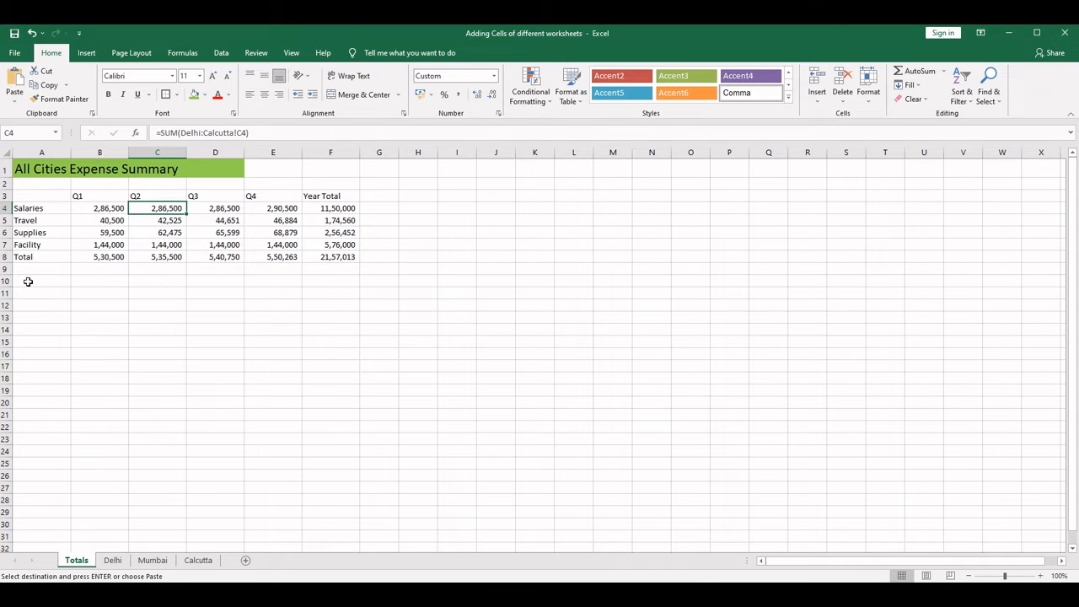
{"action": "left_click", "coordinate": [28, 281]}
{"action": "right_click", "coordinate": [28, 282]}
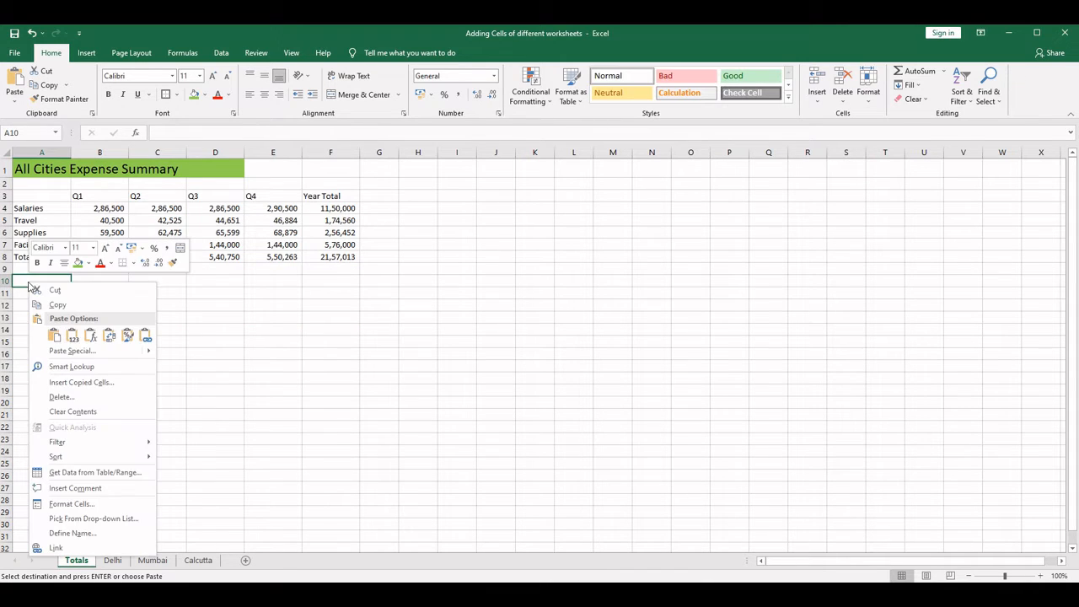
{"action": "left_click", "coordinate": [72, 337]}
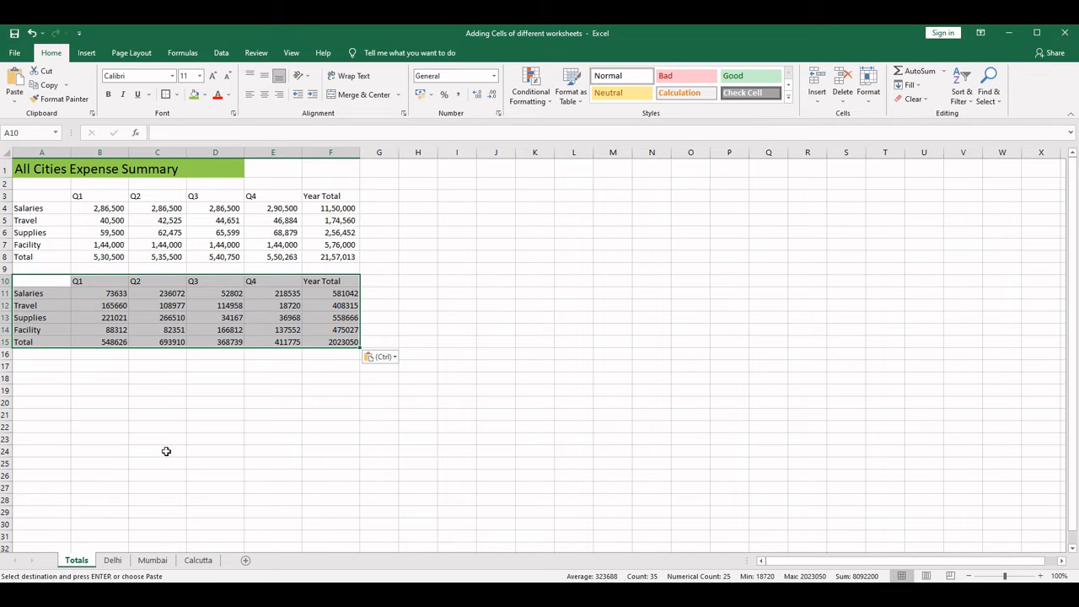
- Clear the pasted numbers in B11:F15 on the Totals sheet, keeping the labels, and check the existing formula in B4
{"action": "left_click", "coordinate": [199, 560]}
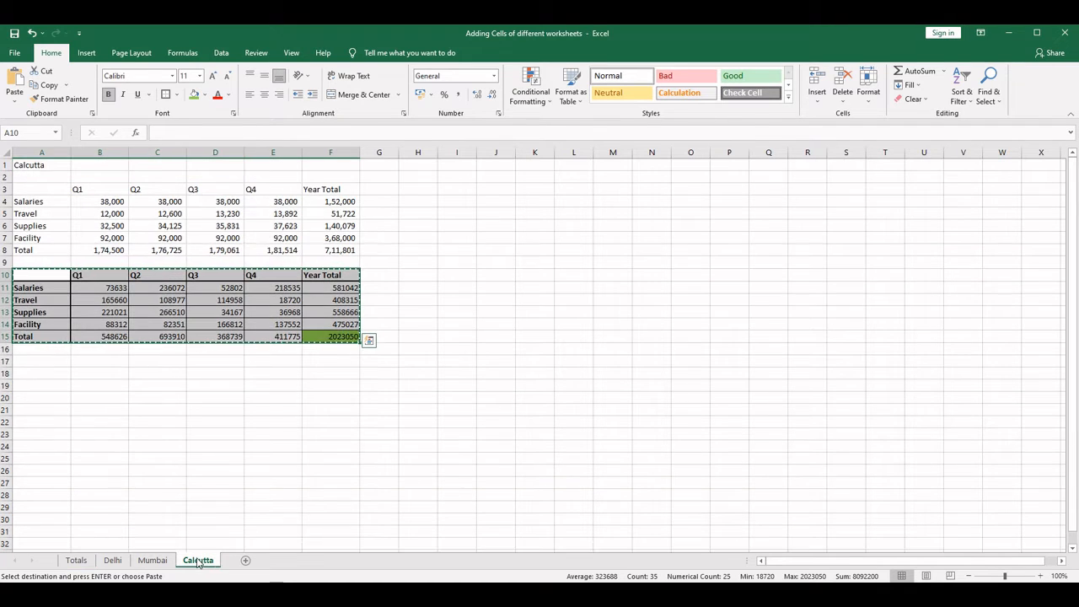
{"action": "left_click", "coordinate": [76, 560]}
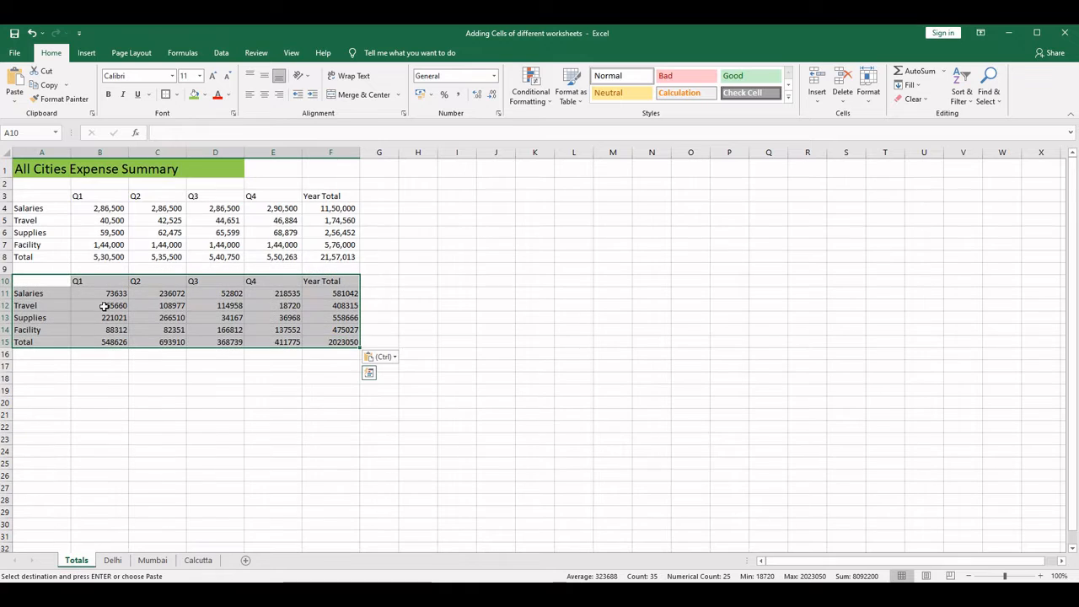
{"action": "left_click_drag", "start_coordinate": [93, 289], "coordinate": [346, 349]}
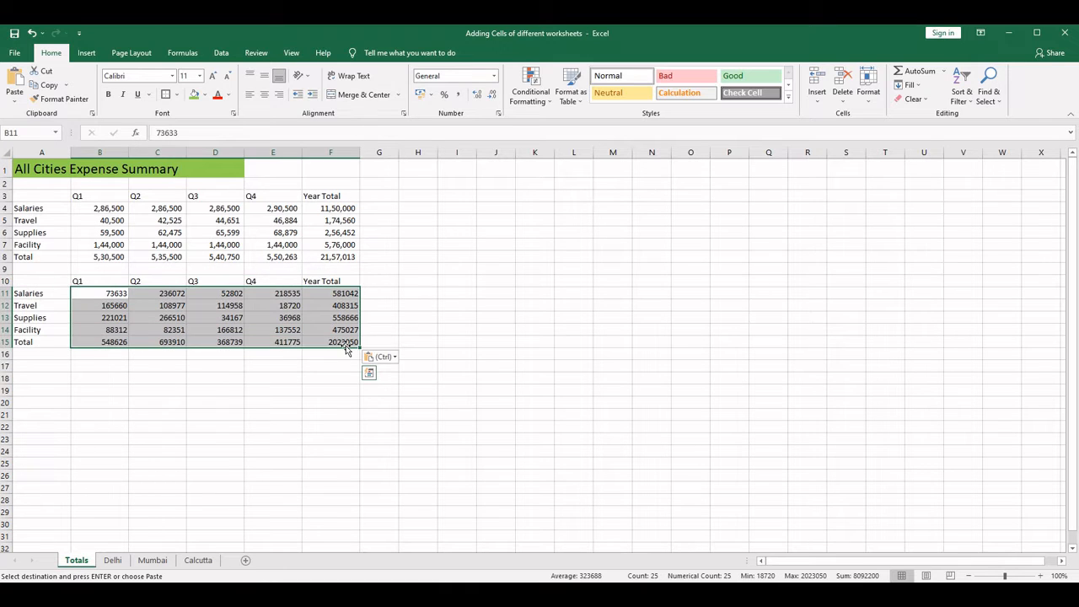
{"action": "key", "text": "Delete"}
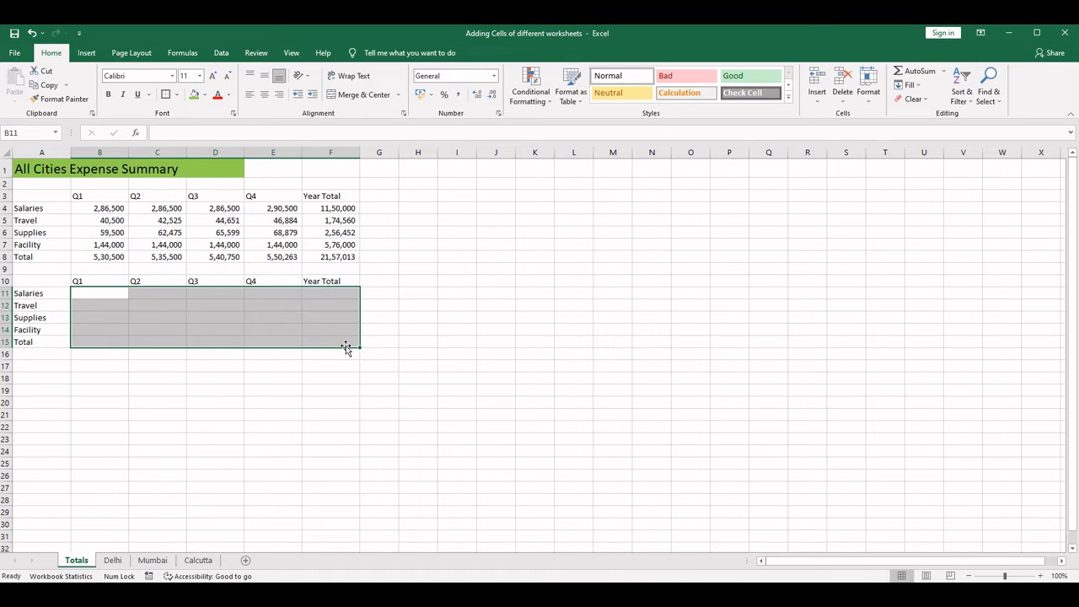
{"action": "left_click", "coordinate": [94, 208]}
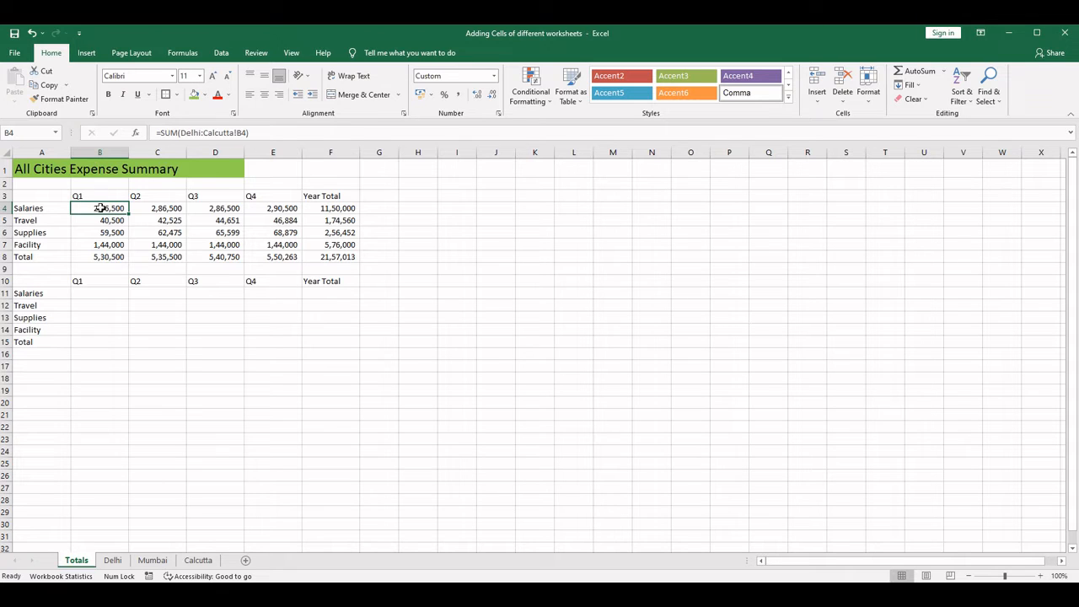
{"action": "left_click", "coordinate": [98, 293]}
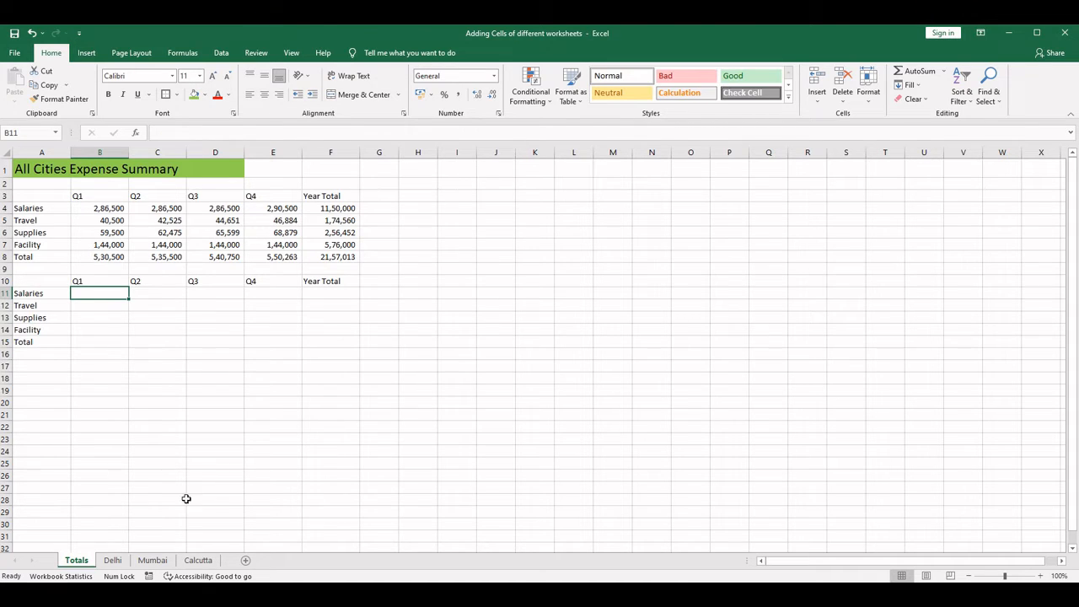
- Copy the formatting of Calcutta's second table A10:F15 onto the Totals table starting at A10 with Format Painter
{"action": "left_click", "coordinate": [201, 562]}
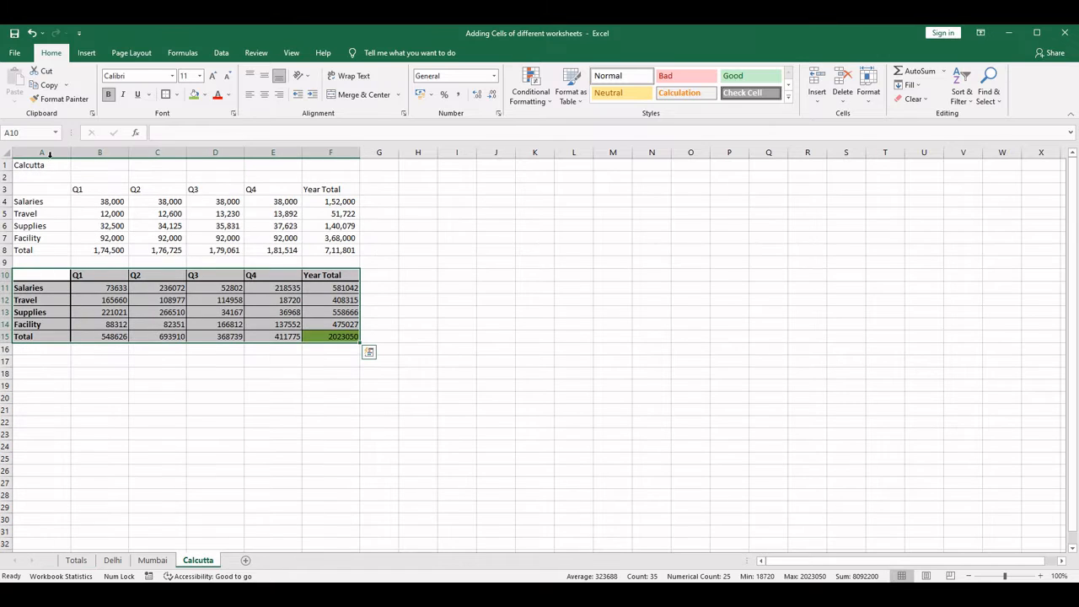
{"action": "left_click", "coordinate": [61, 100]}
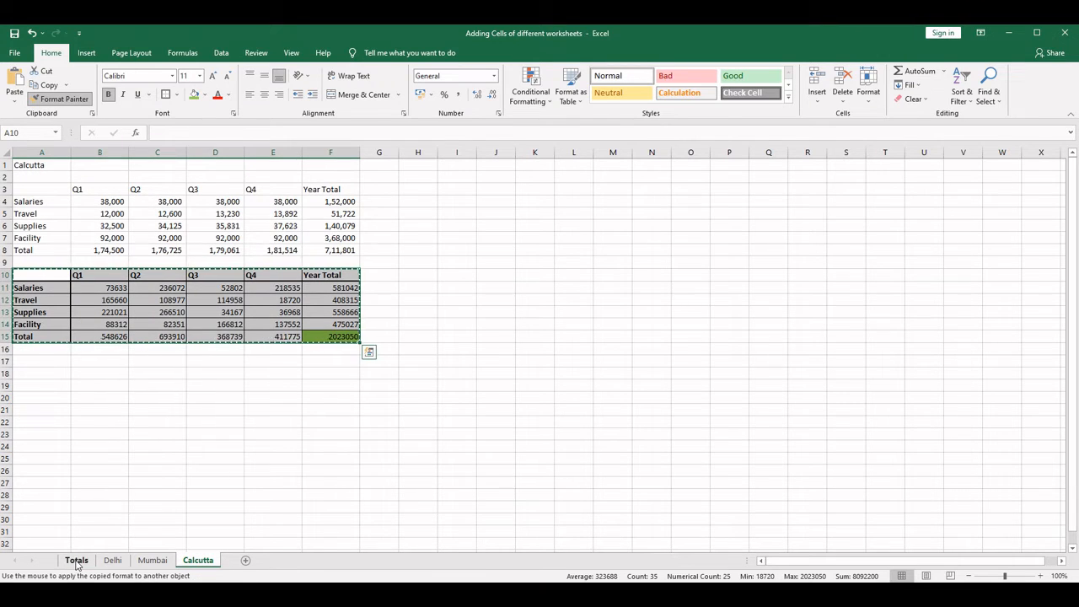
{"action": "left_click", "coordinate": [76, 561]}
{"action": "left_click", "coordinate": [38, 282]}
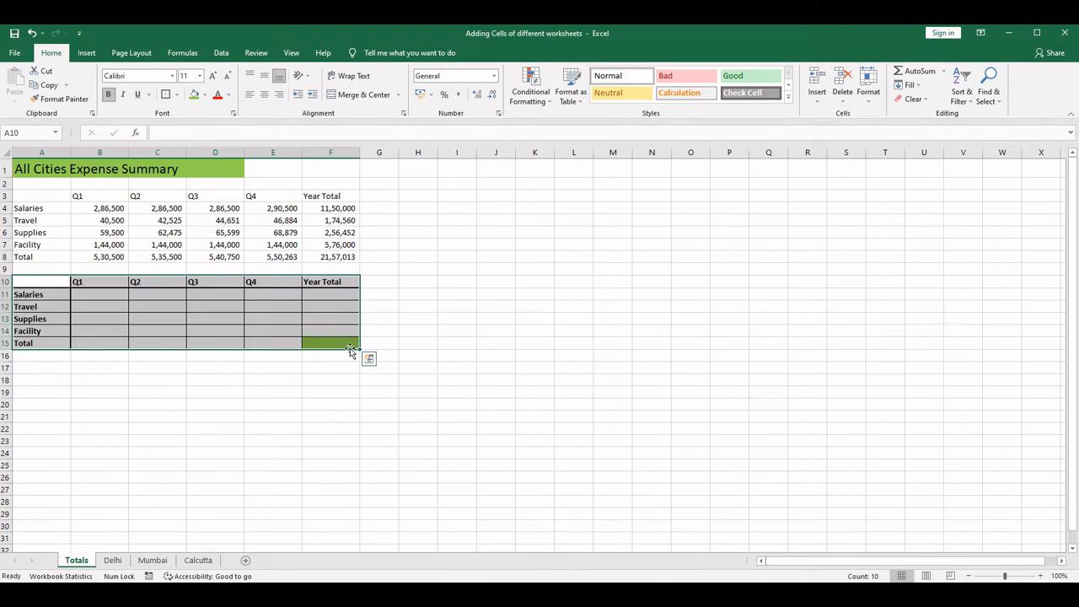
{"action": "left_click", "coordinate": [132, 389]}
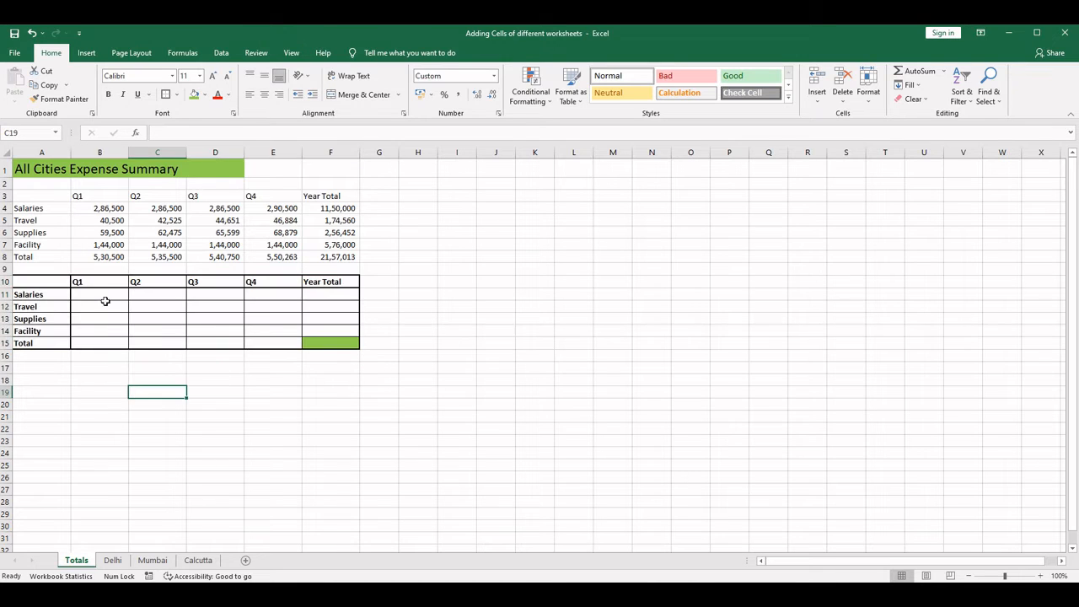
- Enter a SUM formula in B11 of the Totals sheet that adds cell B11 across the sheets Delhi through Calcutta
{"action": "left_click", "coordinate": [105, 295]}
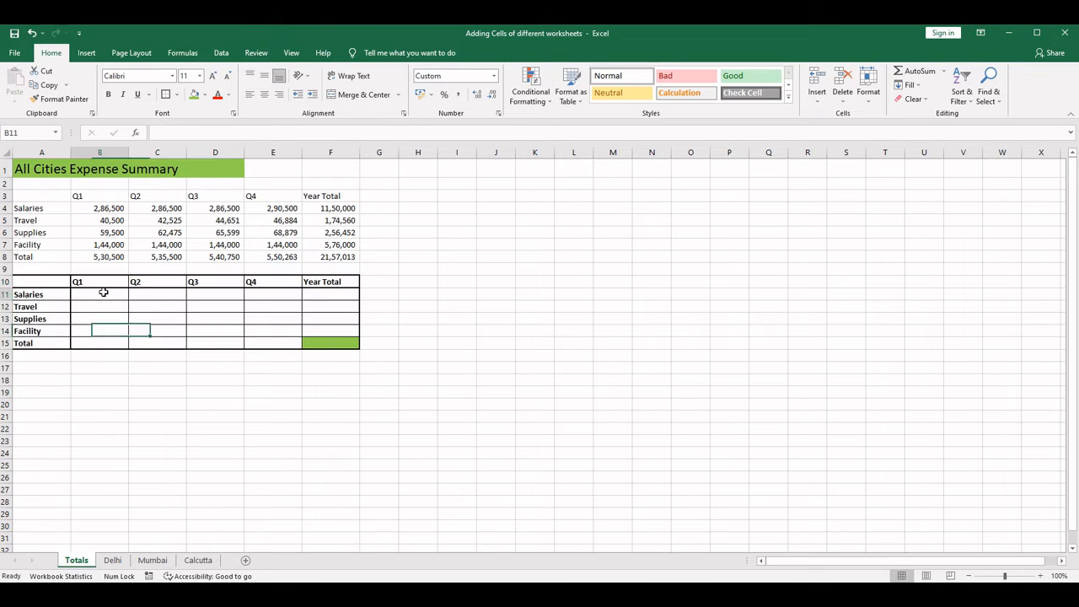
{"action": "left_click", "coordinate": [108, 211]}
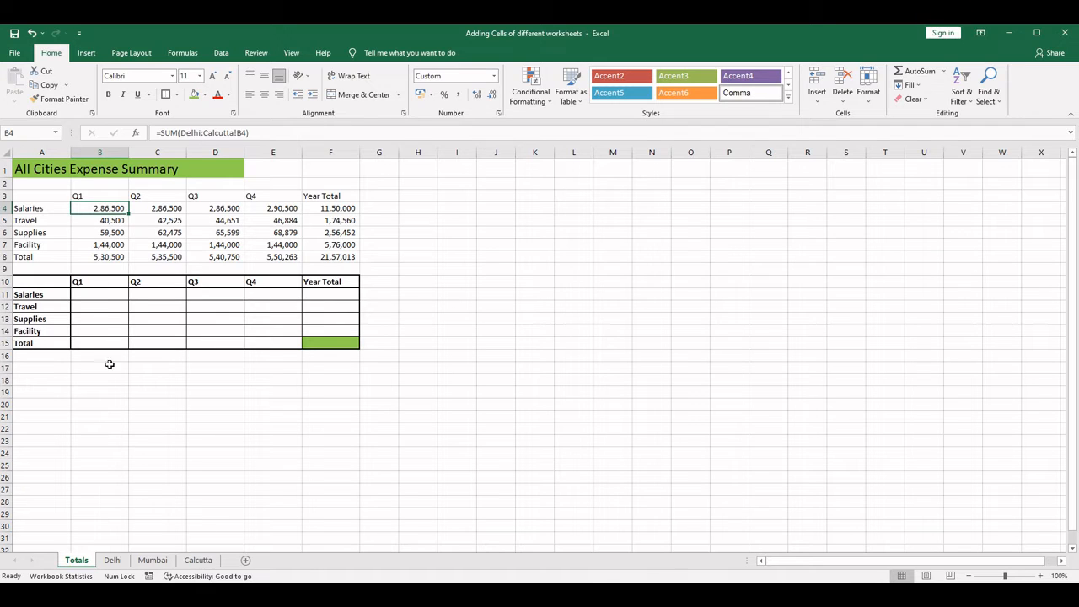
{"action": "left_click", "coordinate": [98, 293]}
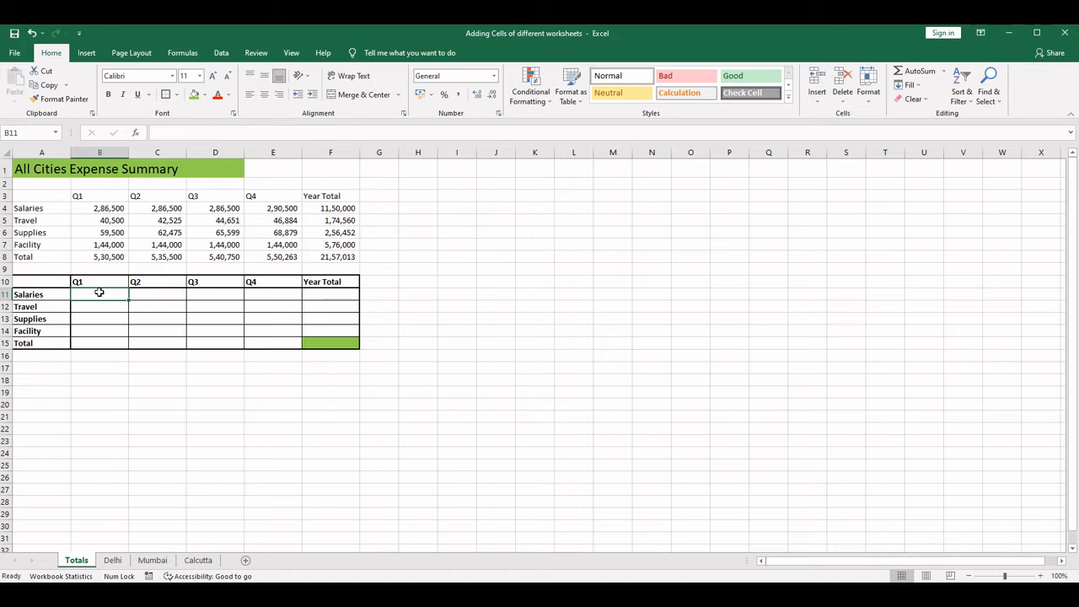
{"action": "type", "text": "=SUM("}
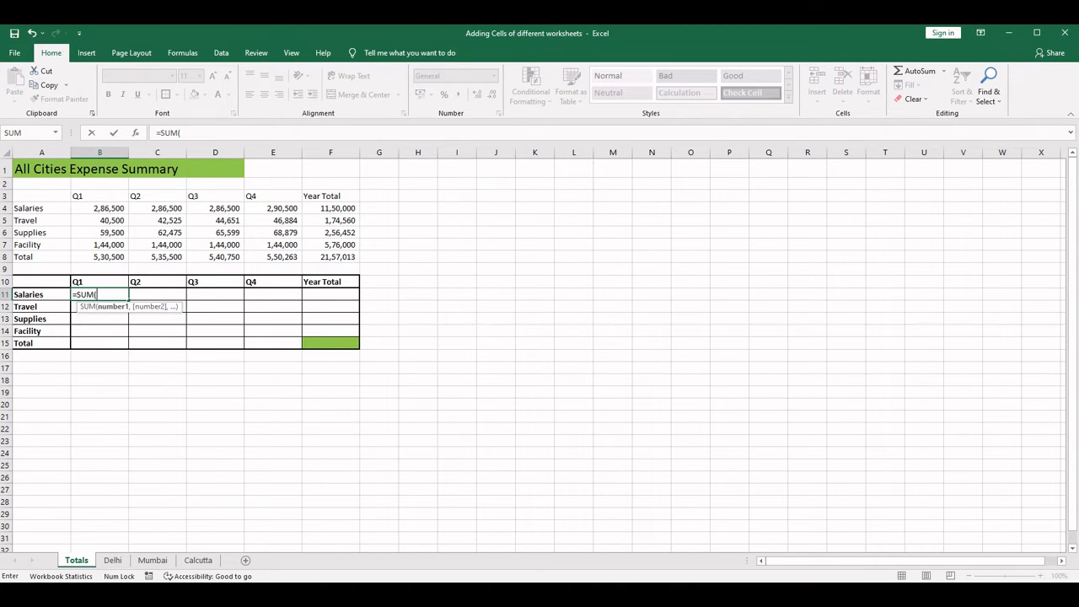
{"action": "left_click", "coordinate": [113, 561]}
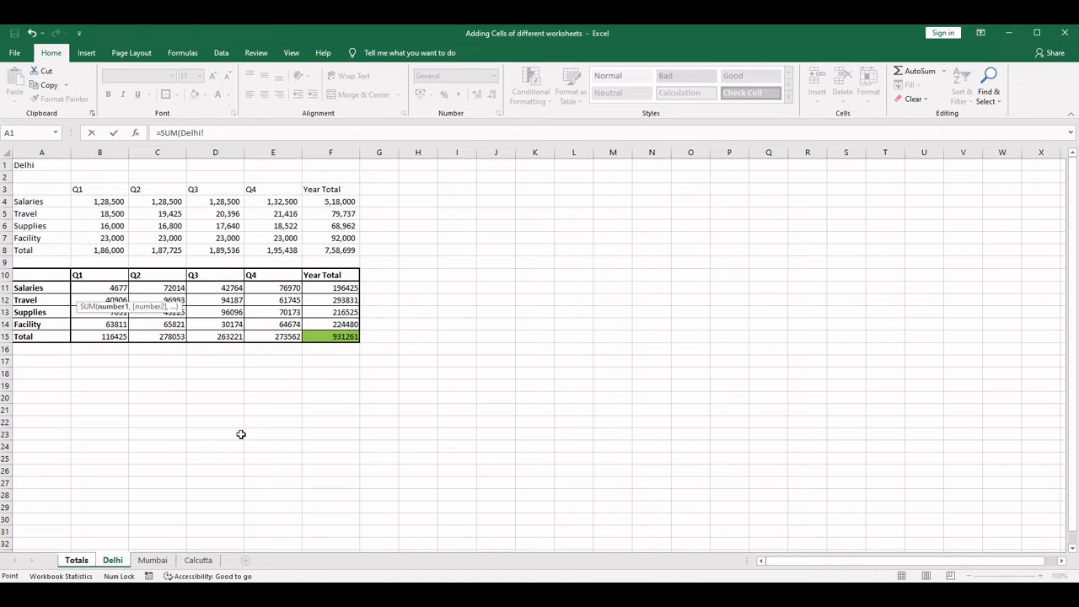
{"action": "left_click", "coordinate": [199, 561], "text": "shift"}
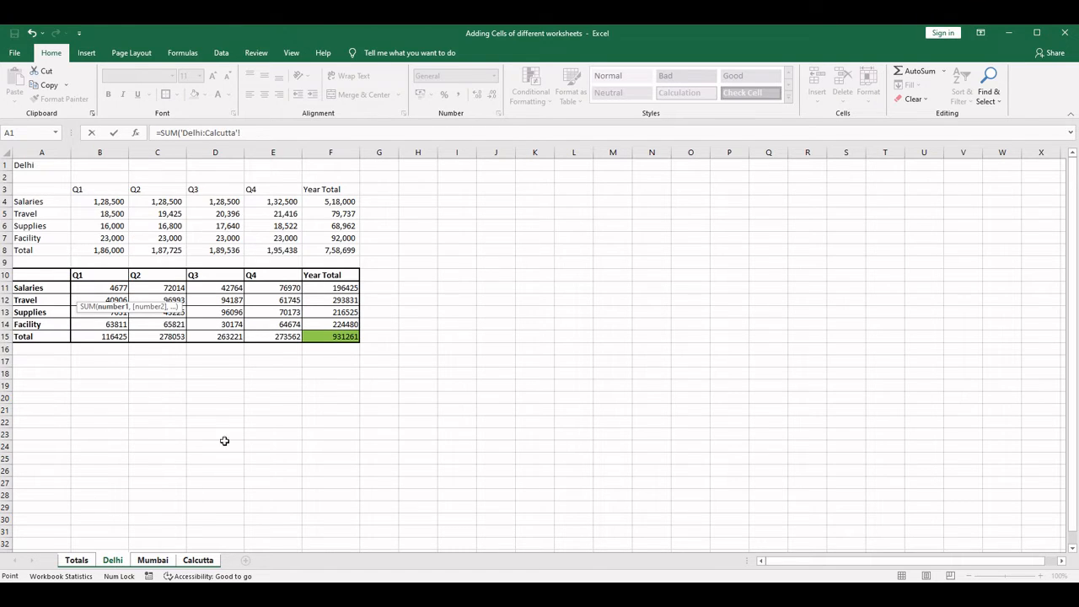
{"action": "left_click", "coordinate": [94, 288]}
{"action": "key", "text": "Return"}
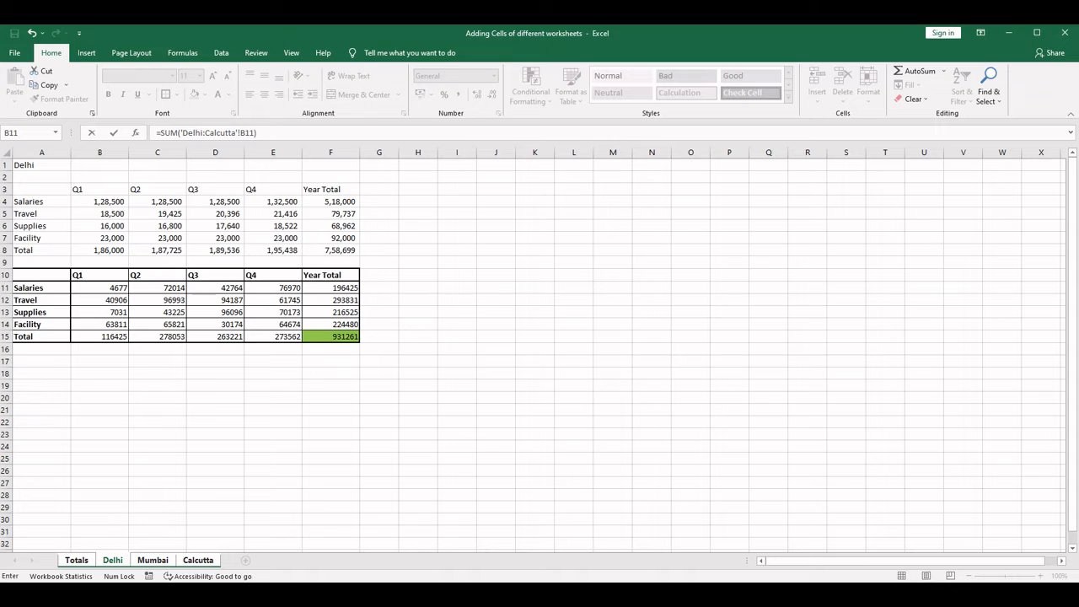
{"action": "key", "text": "Return"}
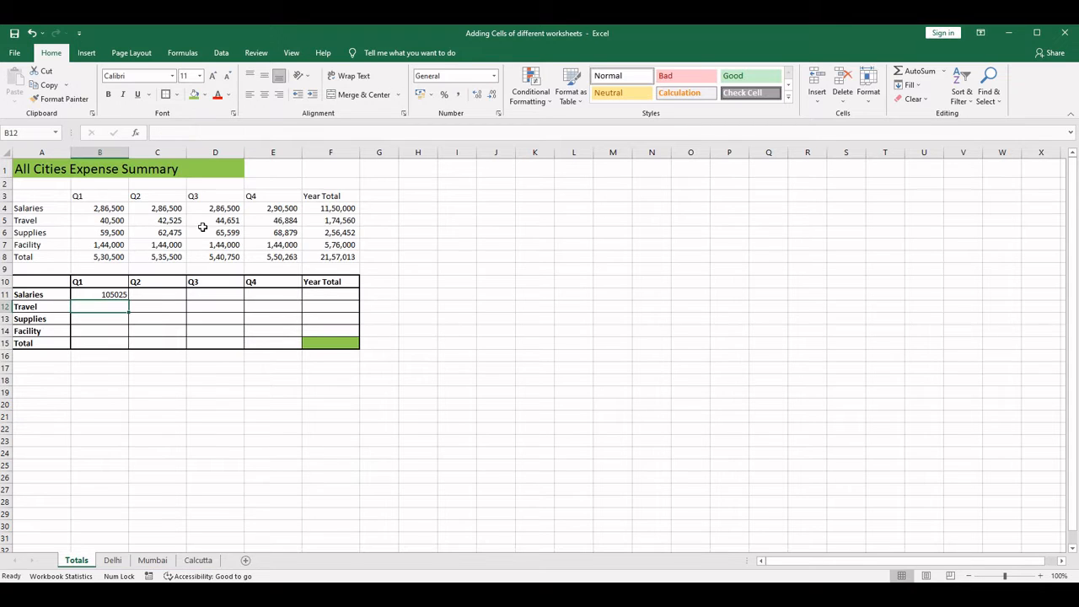
- Look up Delhi's Q1 Salaries figure in B11 and enter it as 4677 in K11 on the Totals sheet
{"action": "left_click", "coordinate": [114, 295]}
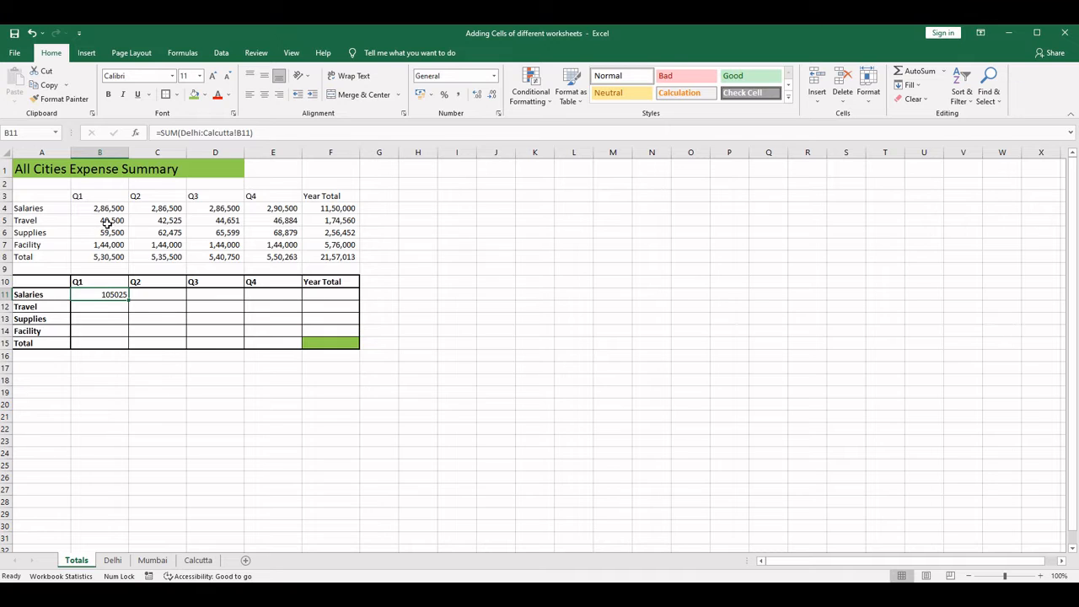
{"action": "left_click", "coordinate": [113, 560]}
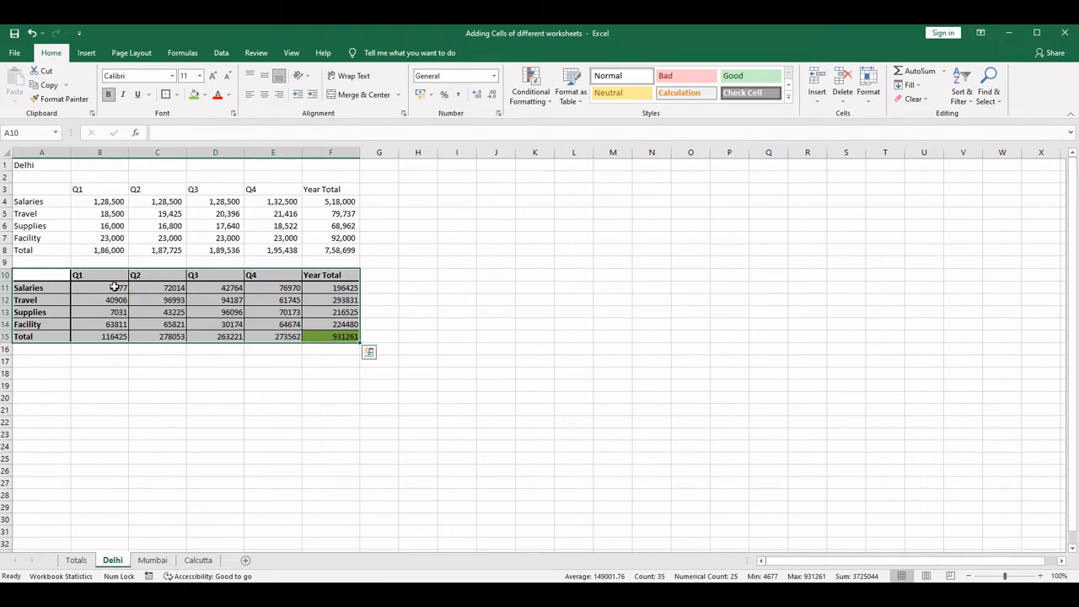
{"action": "left_click", "coordinate": [76, 561]}
{"action": "left_click", "coordinate": [543, 297]}
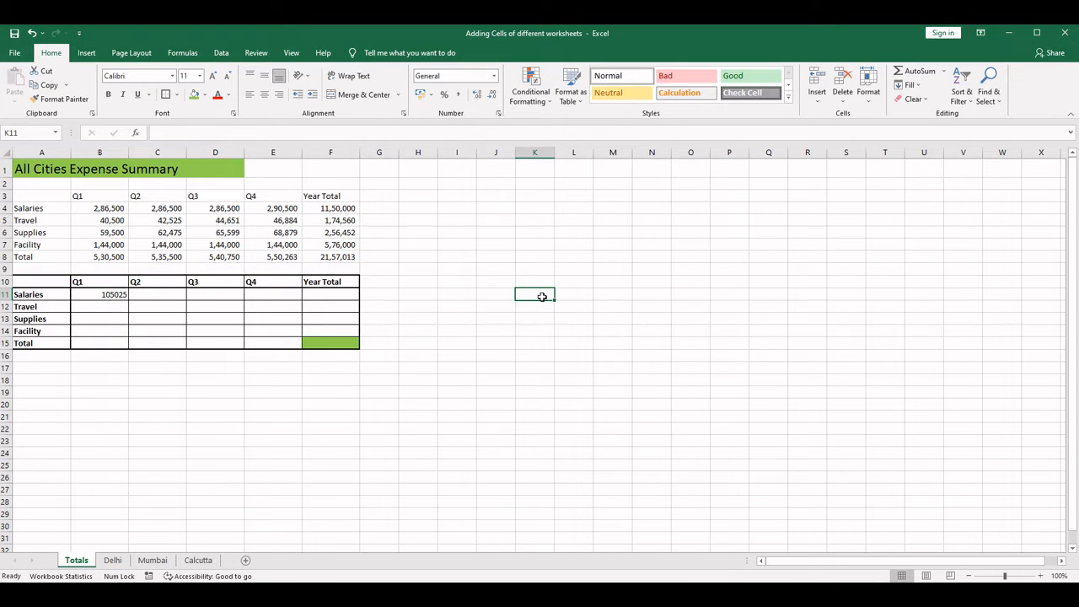
{"action": "type", "text": "4677"}
{"action": "key", "text": "Return"}
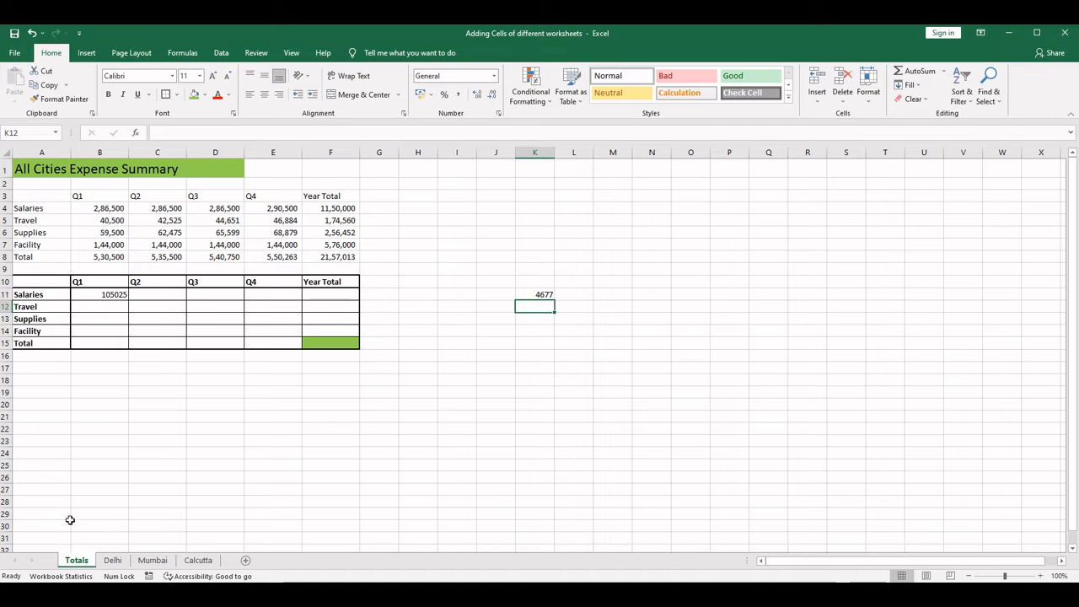
- Look up Mumbai's Q1 Salaries figure in B11 and enter it as 26715 in K12 on the Totals sheet
{"action": "left_click", "coordinate": [112, 560]}
{"action": "left_click", "coordinate": [155, 560]}
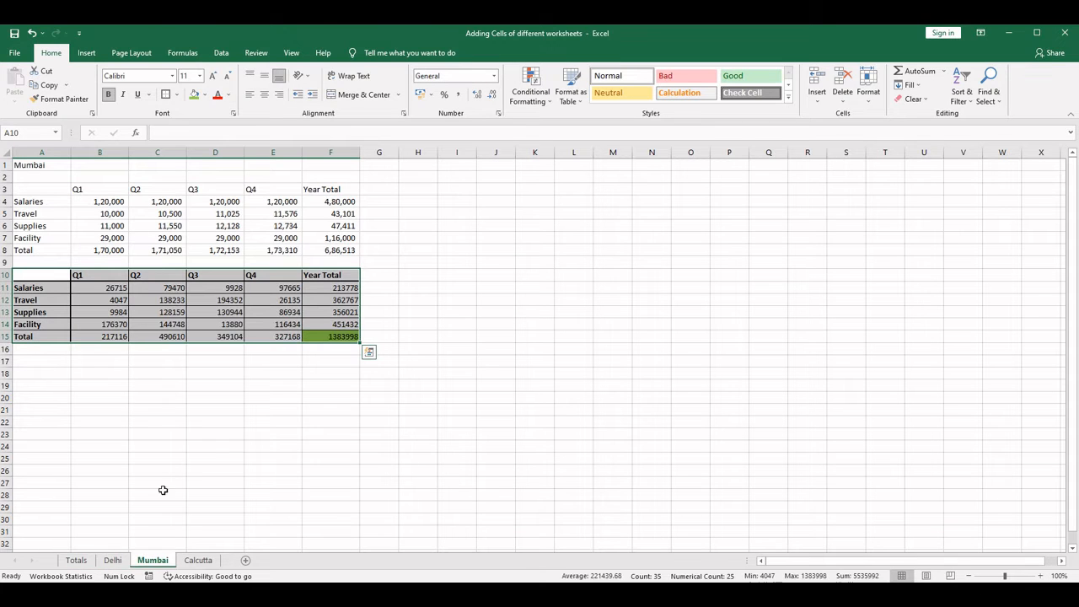
{"action": "left_click", "coordinate": [80, 559]}
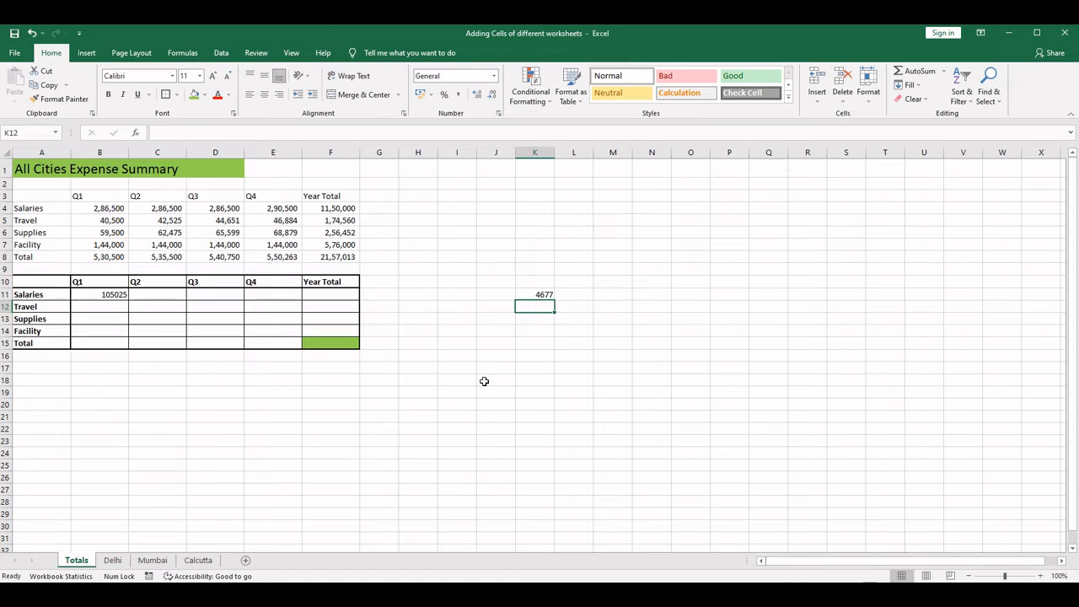
{"action": "type", "text": "26"}
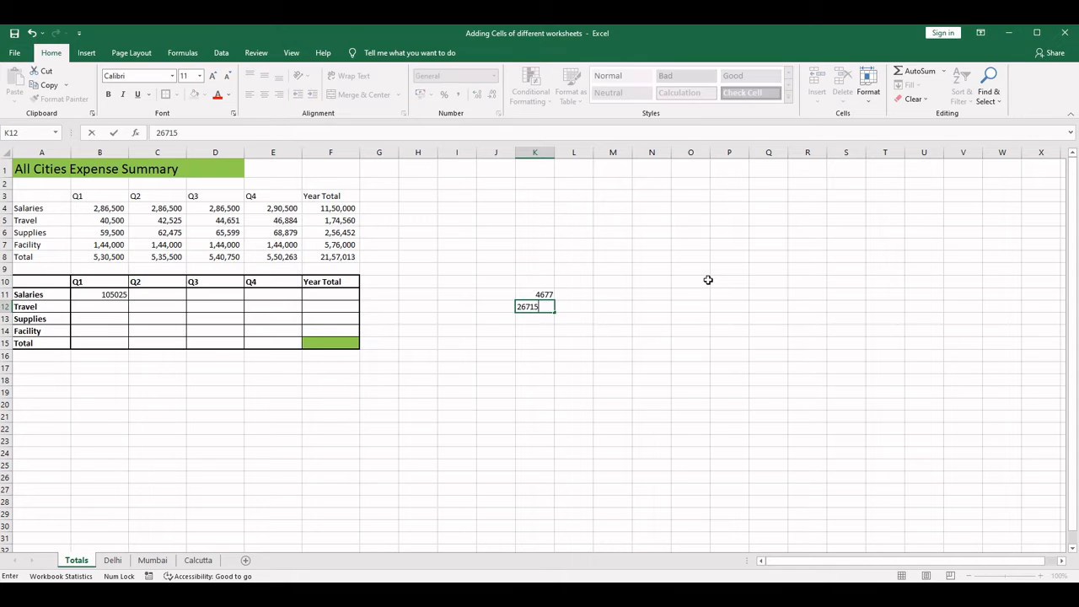
{"action": "type", "text": "715"}
{"action": "key", "text": "Return"}
- Enter Calcutta's Q1 Salaries figure 73633 in K13 on Totals and add up K11:K13 in K14 with AutoSum
{"action": "left_click", "coordinate": [197, 561]}
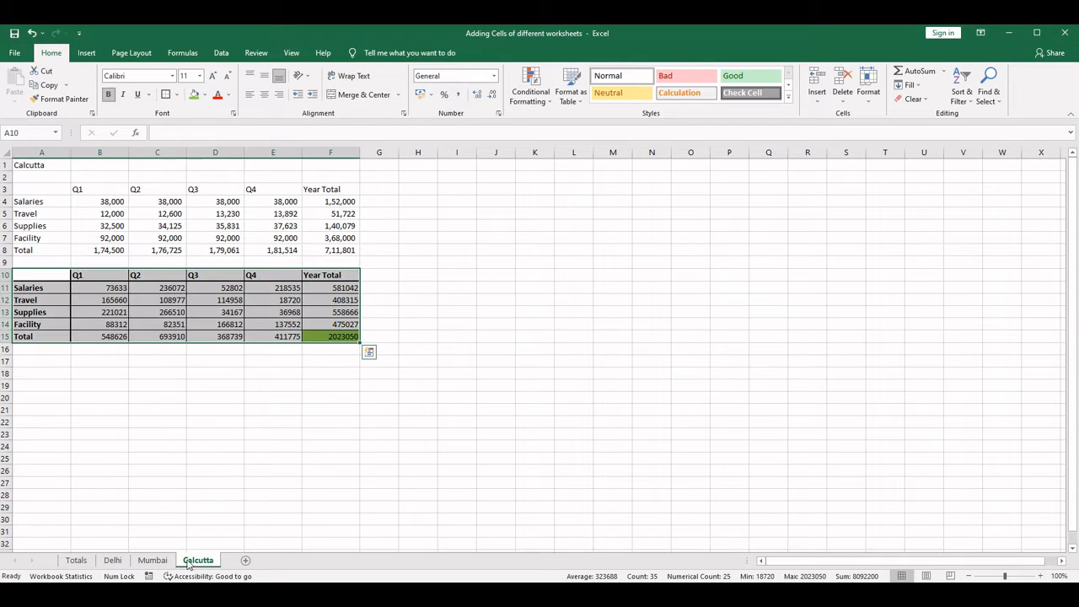
{"action": "left_click", "coordinate": [76, 561]}
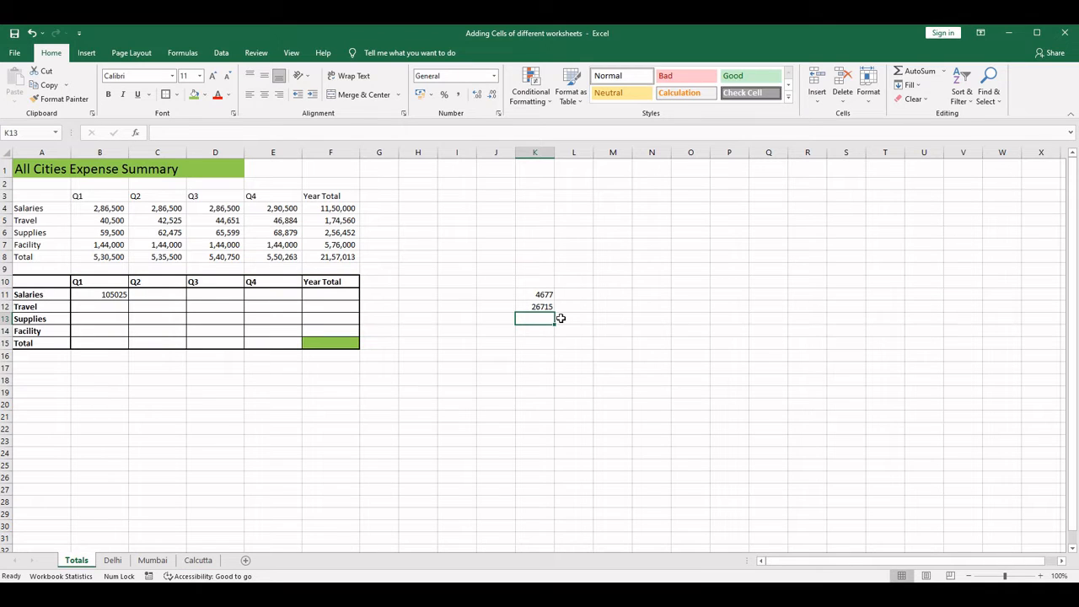
{"action": "type", "text": "73633"}
{"action": "key", "text": "Return"}
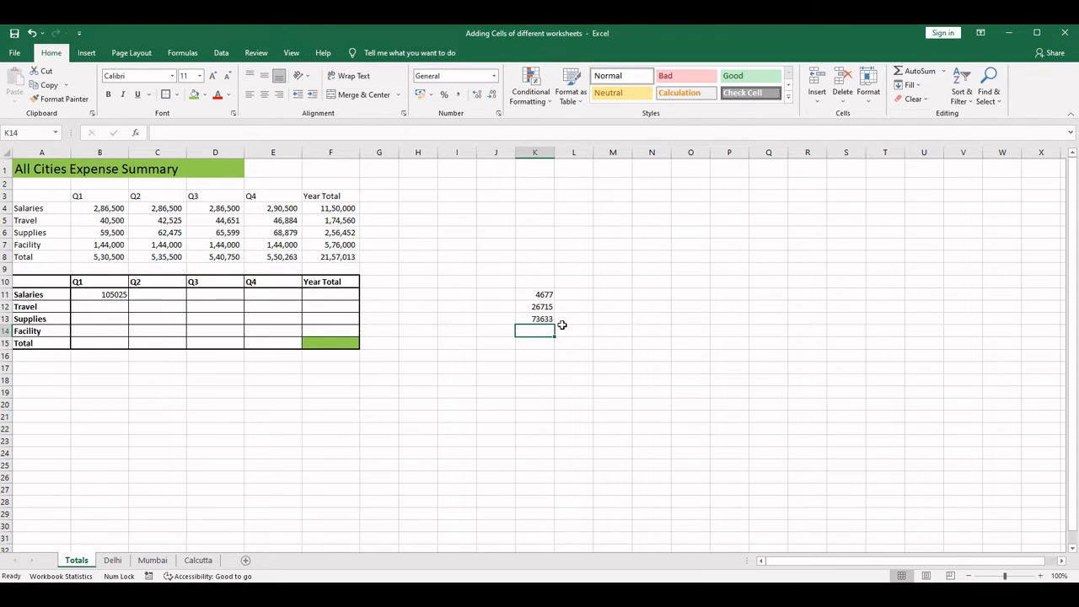
{"action": "left_click", "coordinate": [915, 72]}
{"action": "key", "text": "Return"}
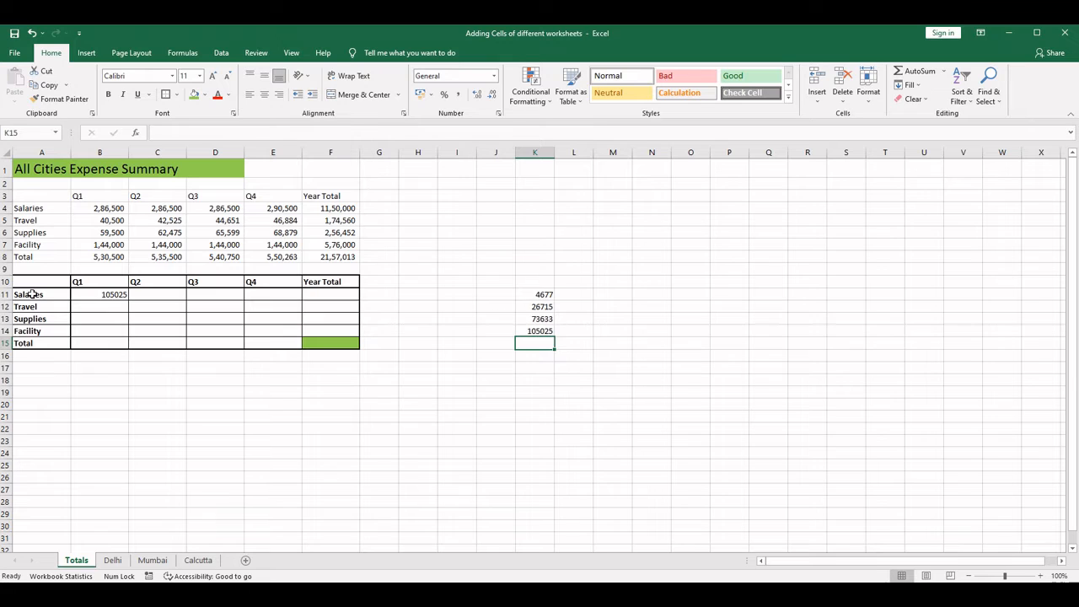
- Fill the cross-sheet SUM formula from B11 down to B15 and across to column F in the Totals table
{"action": "left_click", "coordinate": [108, 295]}
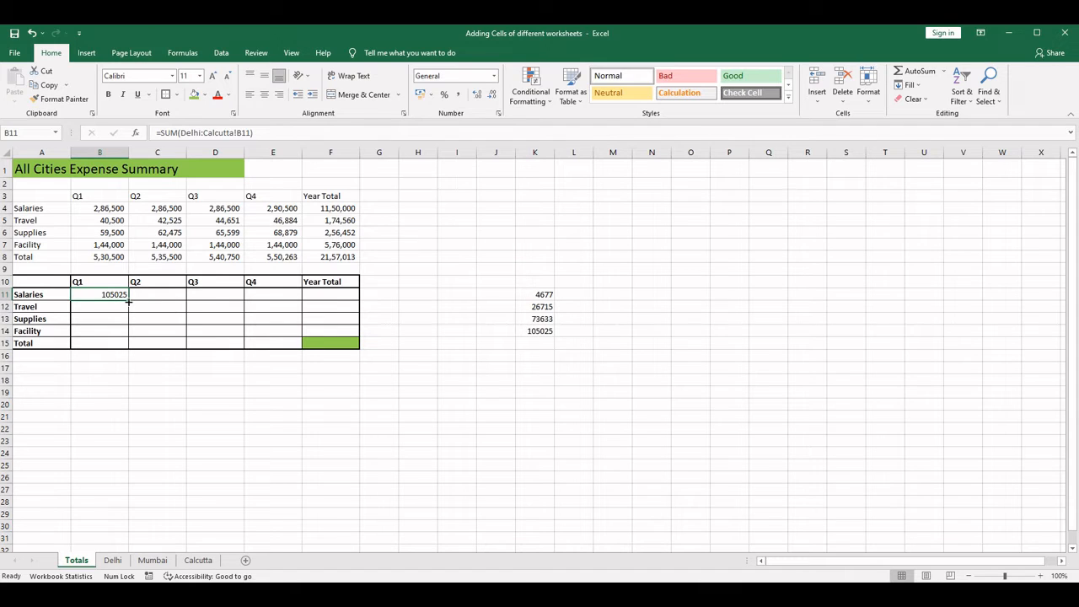
{"action": "double_click", "coordinate": [129, 300]}
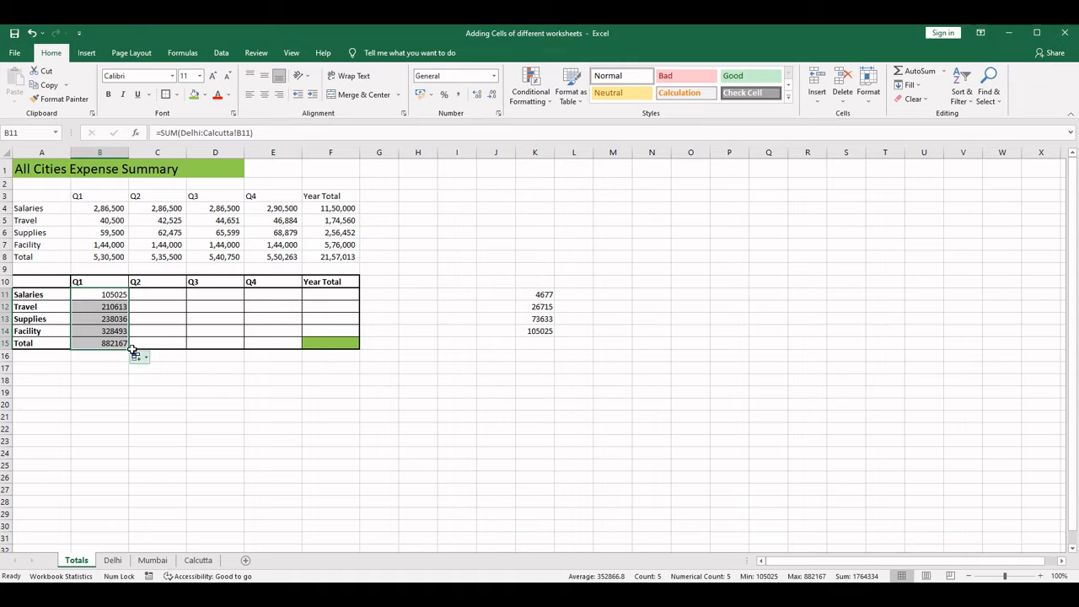
{"action": "left_click_drag", "start_coordinate": [129, 348], "coordinate": [333, 357]}
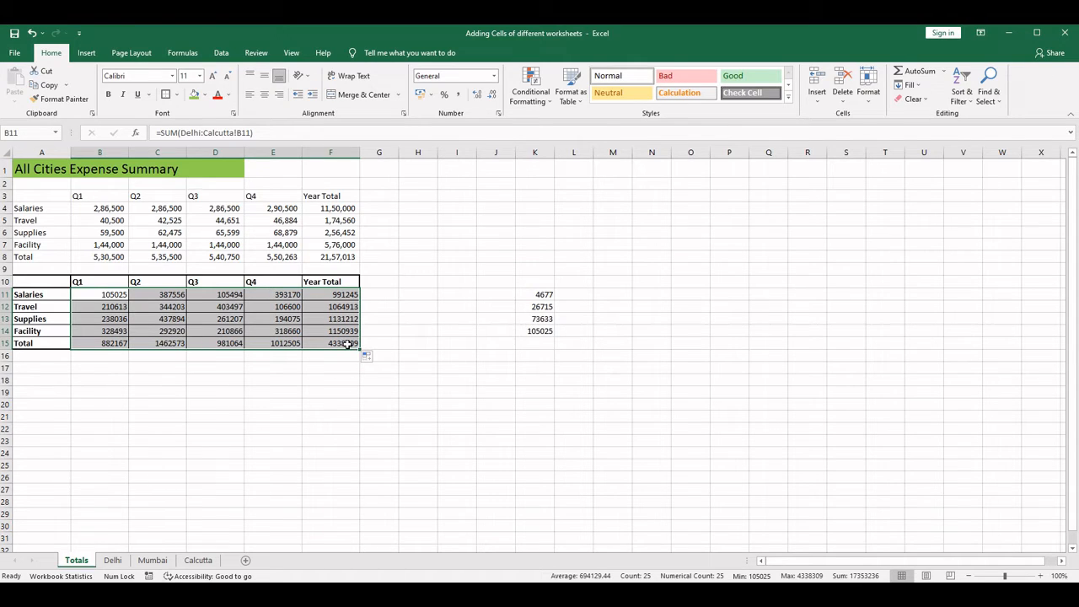
- Look up Delhi's overall Year Total in F15 and enter it as 931261 in O11 on the Totals sheet
{"action": "left_click", "coordinate": [347, 345]}
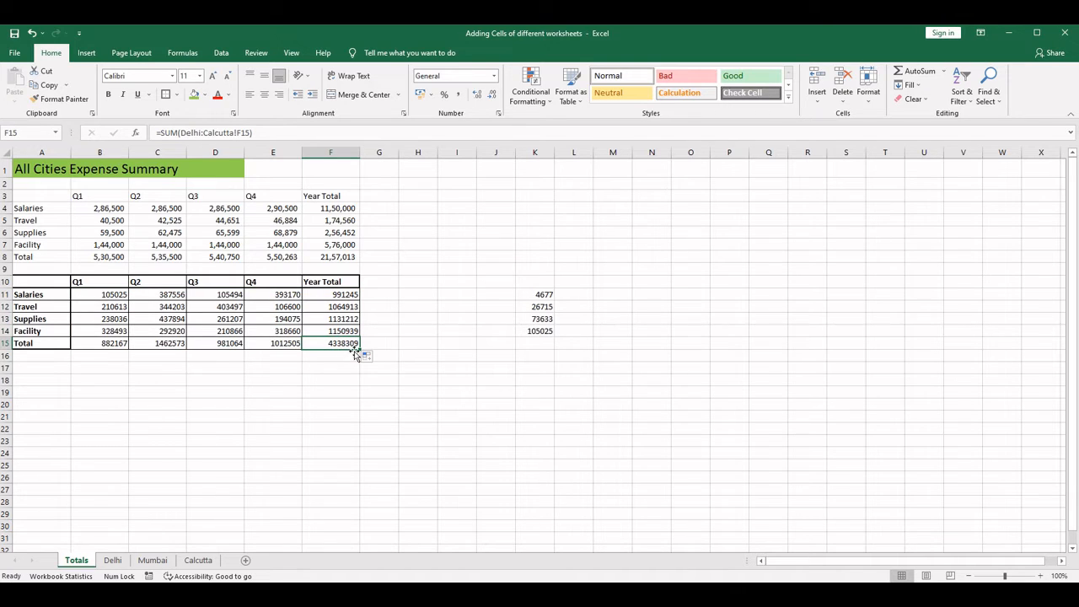
{"action": "left_click", "coordinate": [113, 560]}
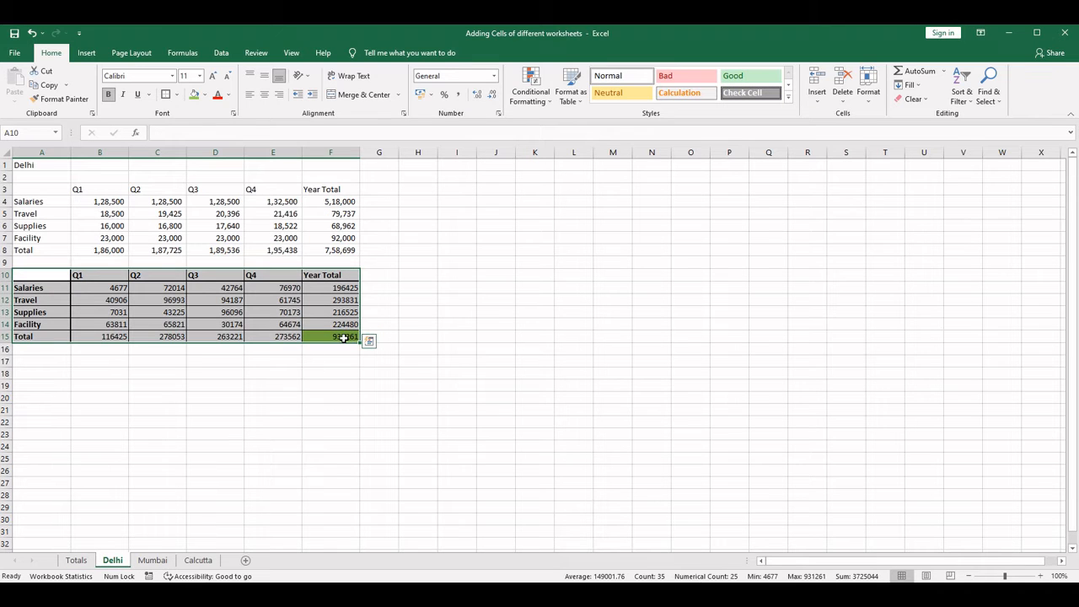
{"action": "left_click", "coordinate": [76, 561]}
{"action": "left_click", "coordinate": [682, 292]}
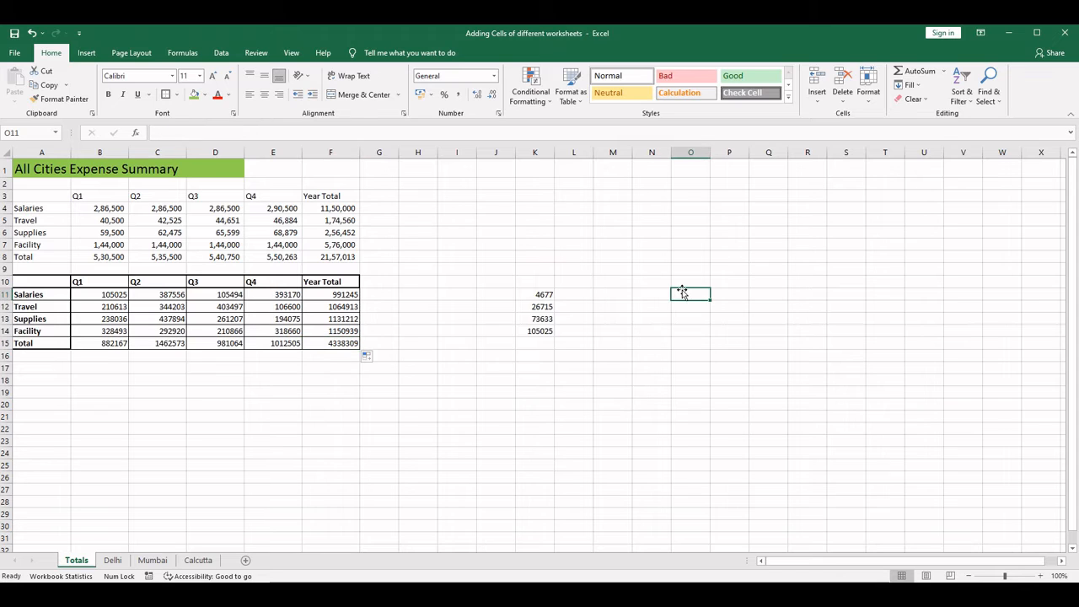
{"action": "type", "text": "931261"}
{"action": "key", "text": "Return"}
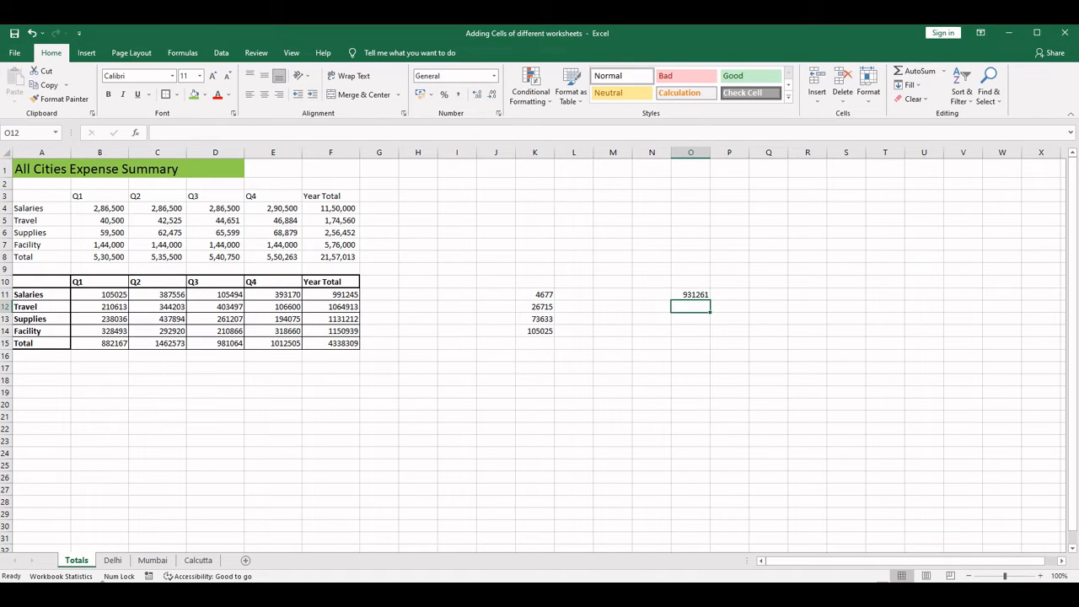
- Look up Mumbai's overall Year Total in F15 and enter it as 1383998 in O12 on the Totals sheet
{"action": "left_click", "coordinate": [160, 563]}
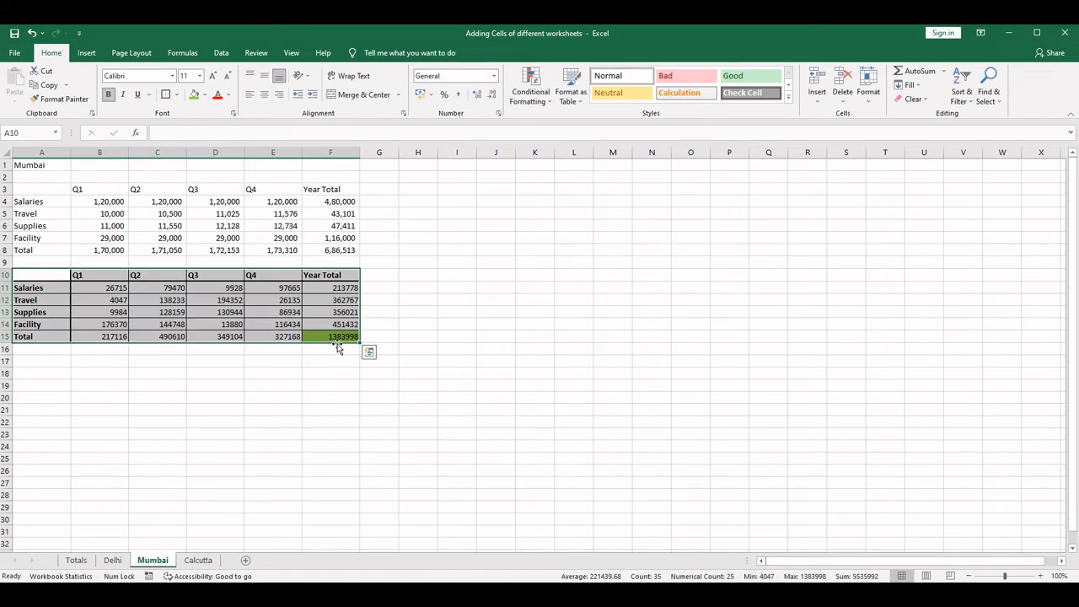
{"action": "left_click", "coordinate": [76, 562]}
{"action": "type", "text": "138"}
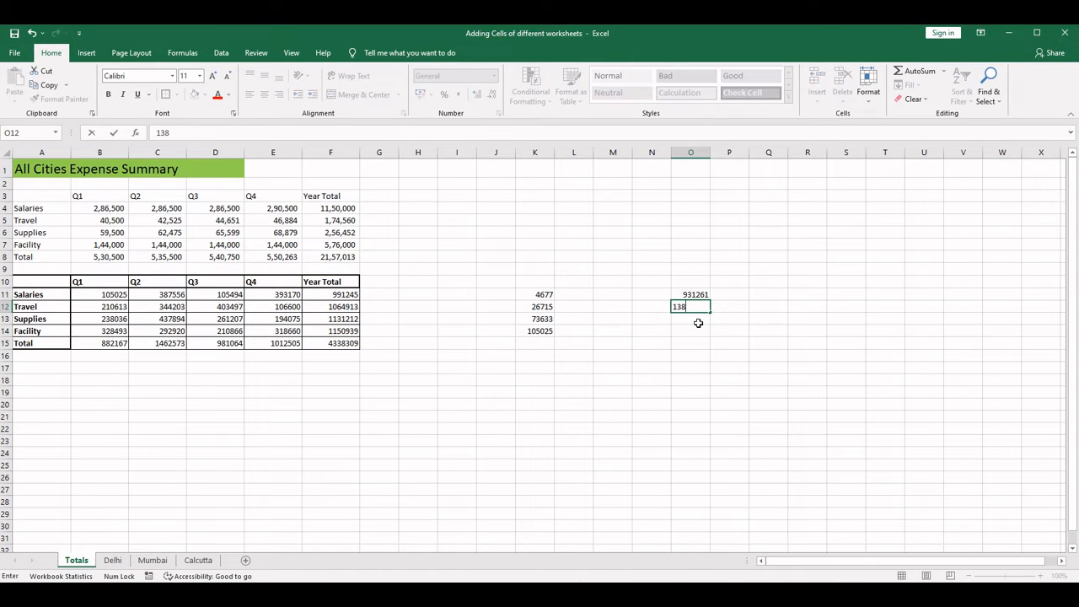
{"action": "type", "text": "399"}
{"action": "key", "text": "Return"}
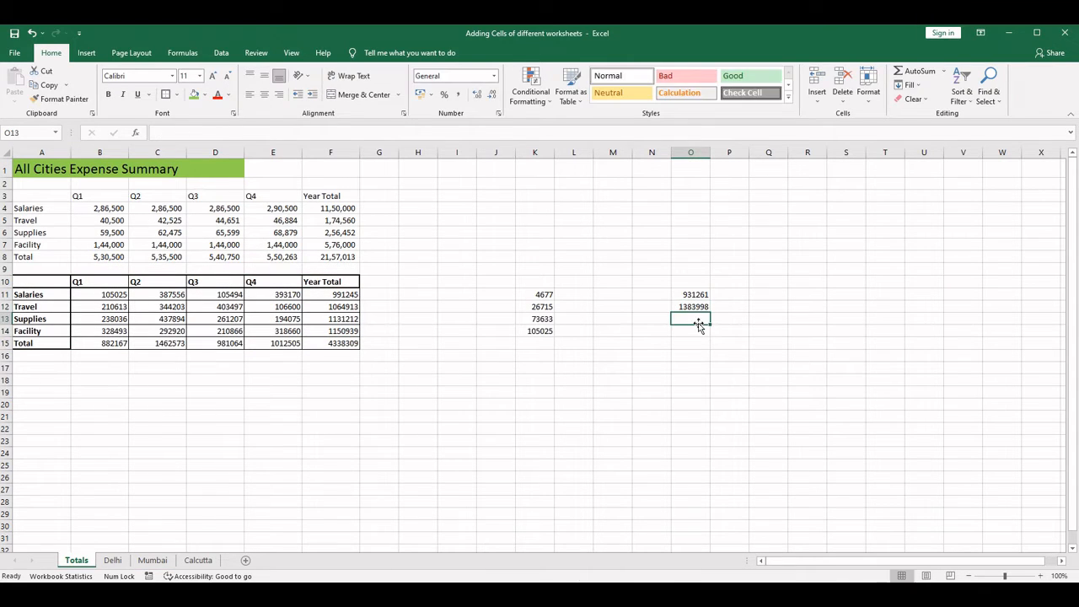
- Enter Calcutta's overall Year Total 2023050 in O13 on Totals, then AutoSum O11:O13 in O14 and compare it with F15
{"action": "left_click", "coordinate": [198, 560]}
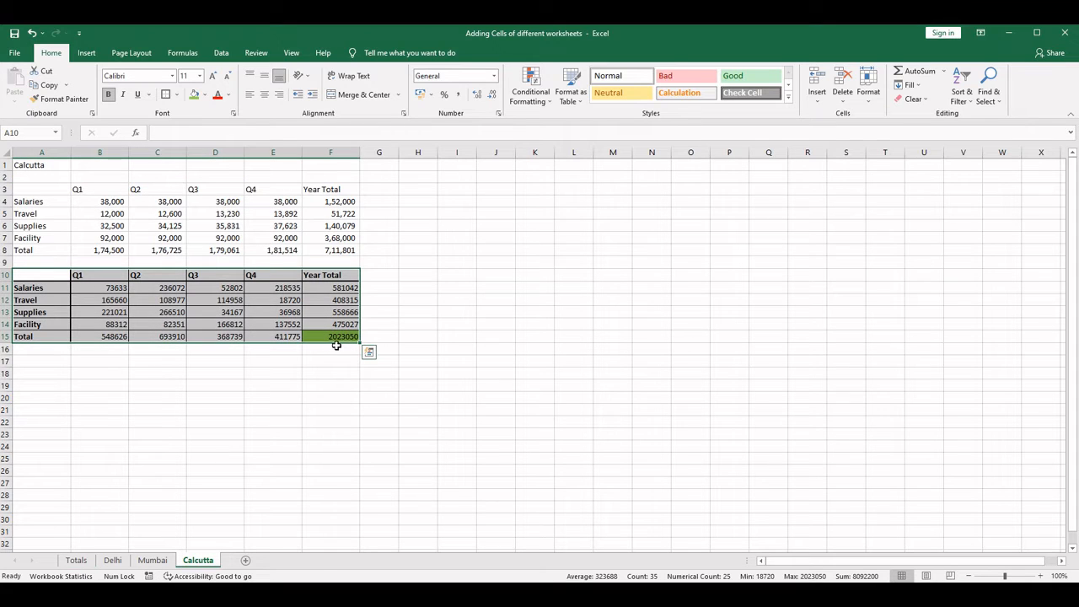
{"action": "left_click", "coordinate": [76, 560]}
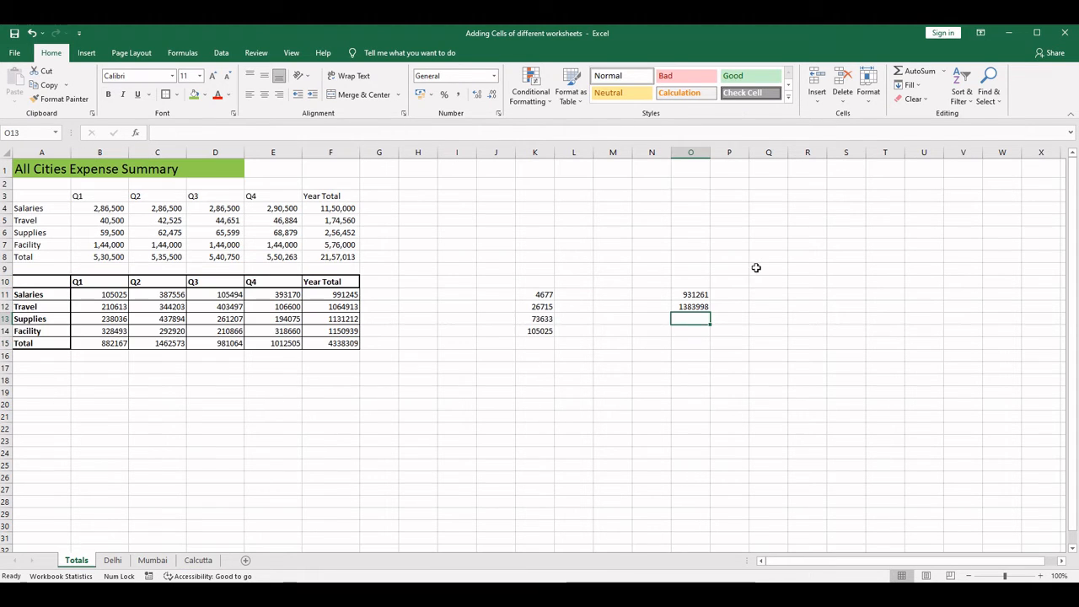
{"action": "type", "text": "202305"}
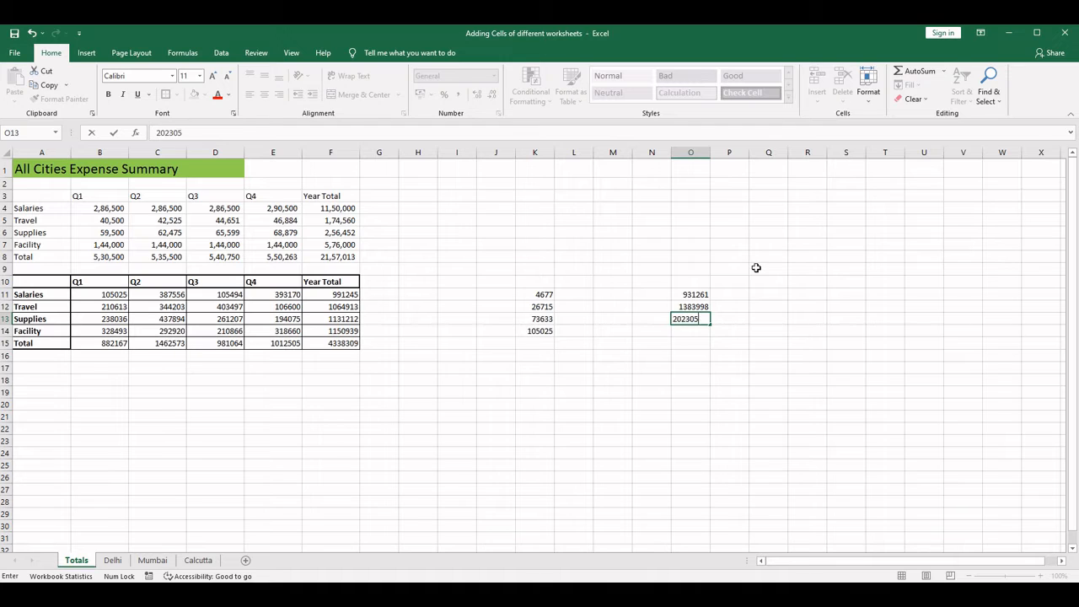
{"action": "type", "text": "0"}
{"action": "key", "text": "Return"}
{"action": "left_click", "coordinate": [920, 72]}
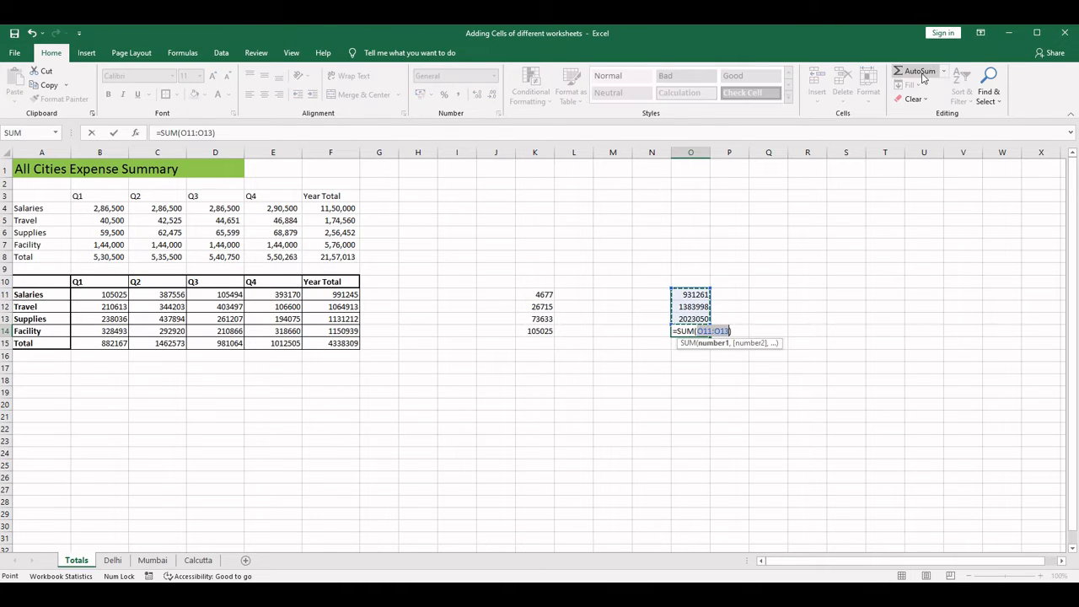
{"action": "key", "text": "Return"}
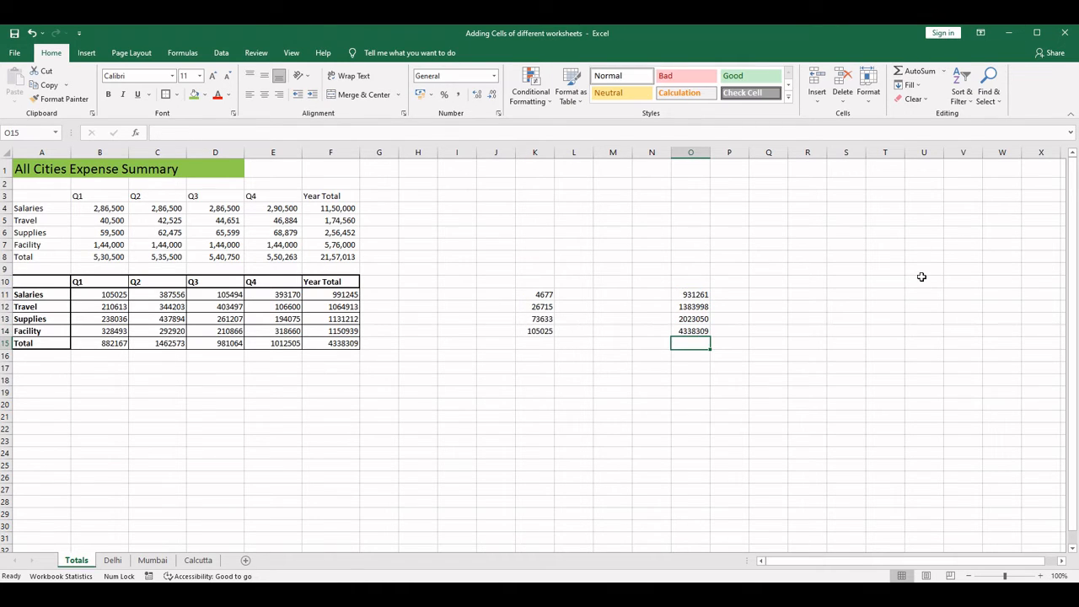
{"action": "left_click", "coordinate": [690, 331]}
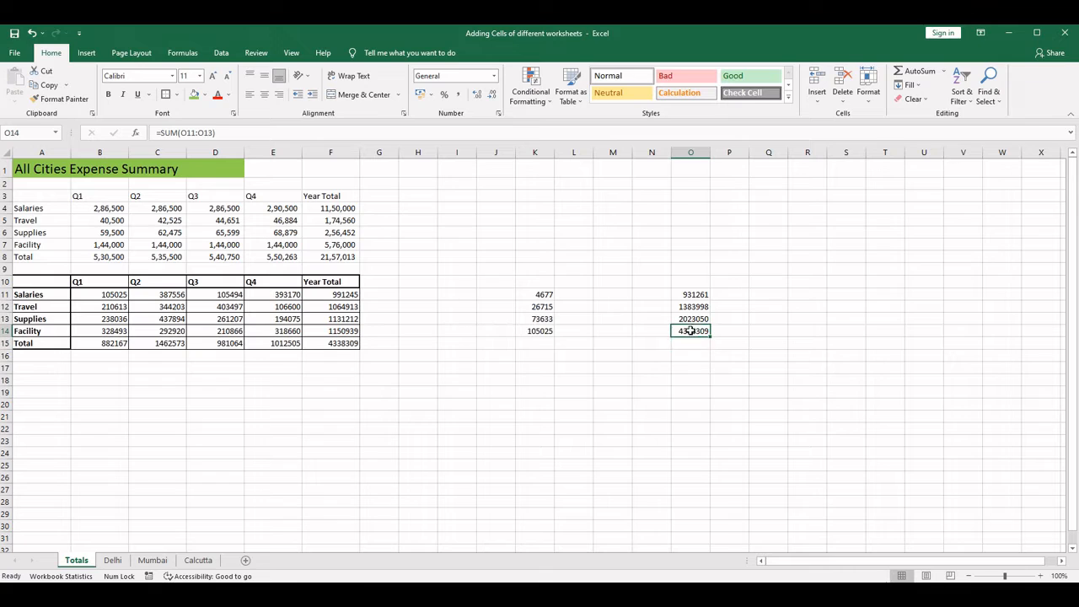
{"action": "left_click", "coordinate": [355, 344]}
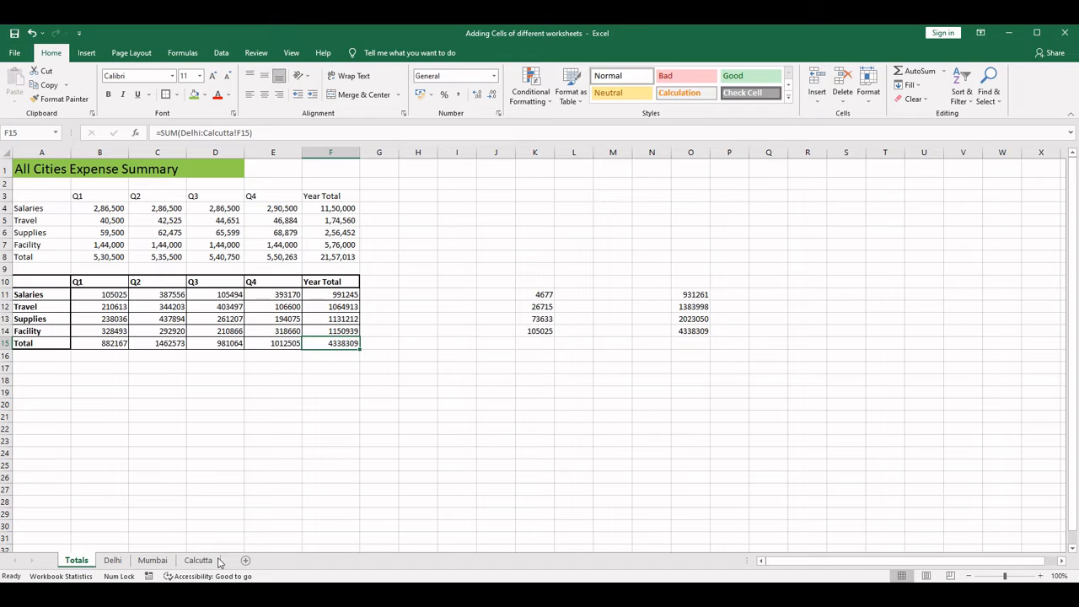
- Copy the green cell formatting of F15 on the Delhi sheet to F15 on Totals with Format Painter
{"action": "left_click", "coordinate": [115, 561]}
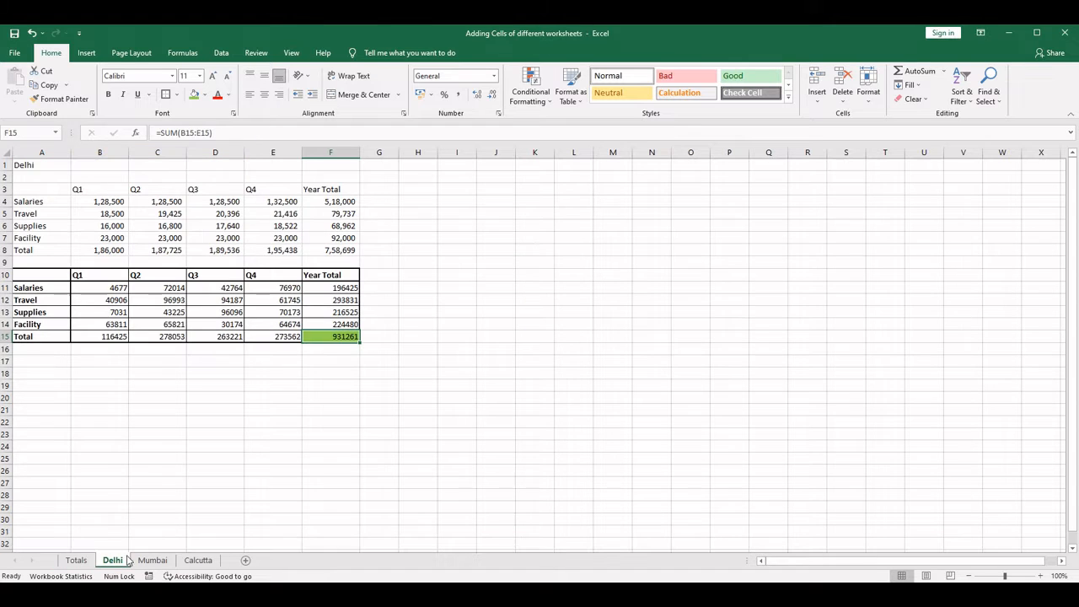
{"action": "left_click", "coordinate": [56, 100]}
{"action": "left_click", "coordinate": [76, 560]}
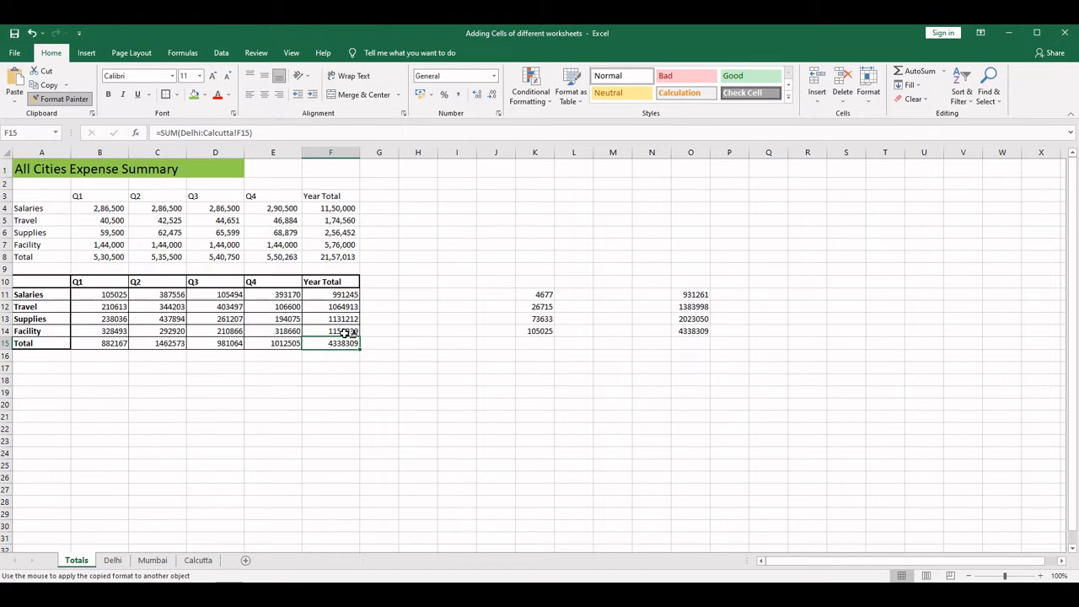
{"action": "left_click", "coordinate": [342, 342]}
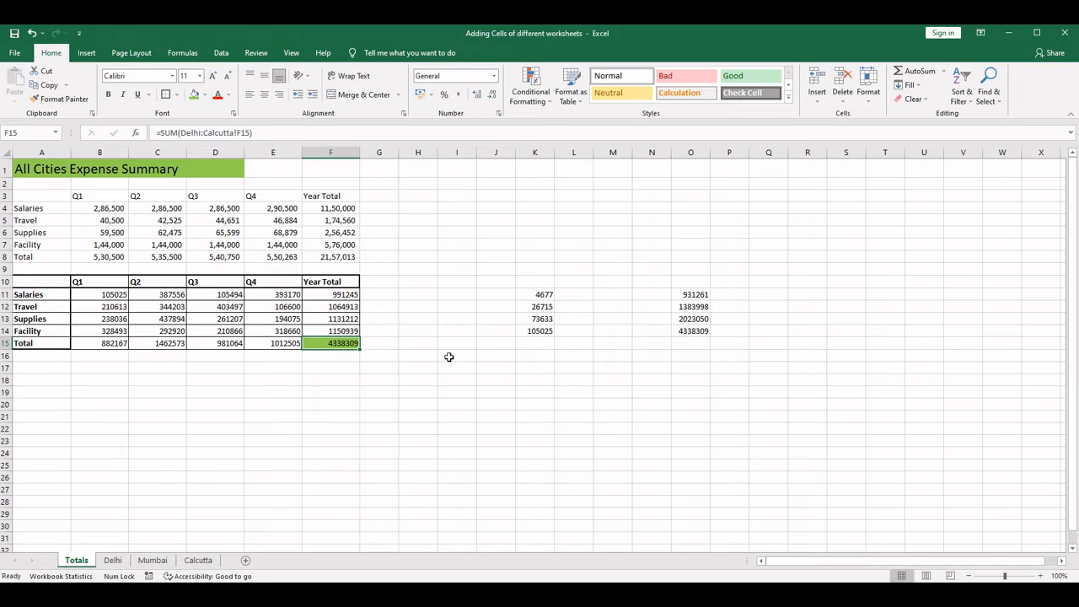
- Apply the formatting of Delhi's table A10:F15 to the Totals table starting at A10 with Format Painter
{"action": "left_click", "coordinate": [114, 561]}
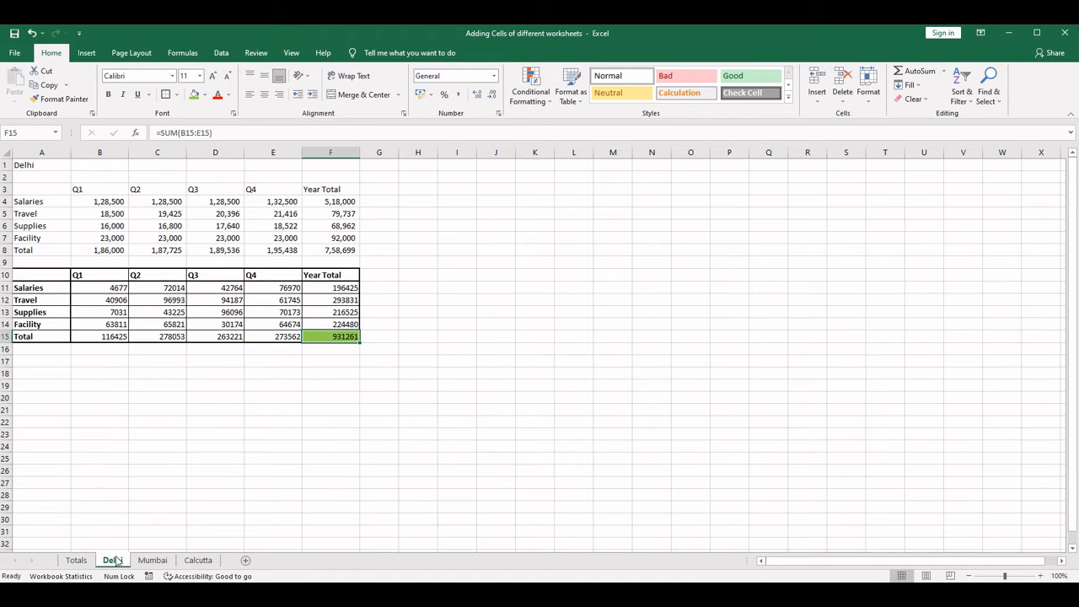
{"action": "left_click_drag", "start_coordinate": [38, 275], "coordinate": [346, 337]}
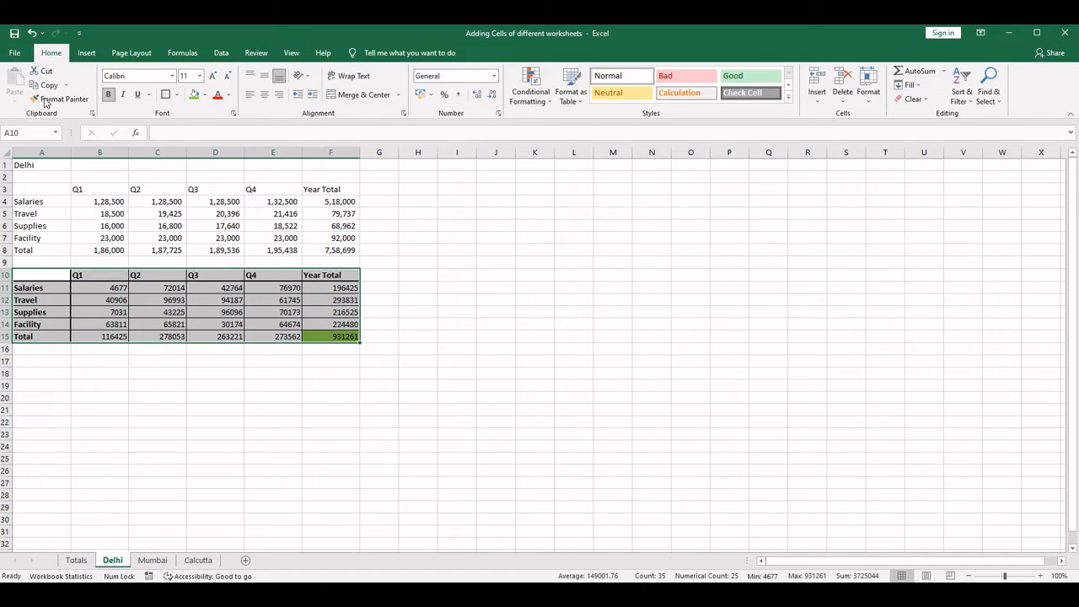
{"action": "left_click", "coordinate": [51, 98]}
{"action": "left_click", "coordinate": [76, 561]}
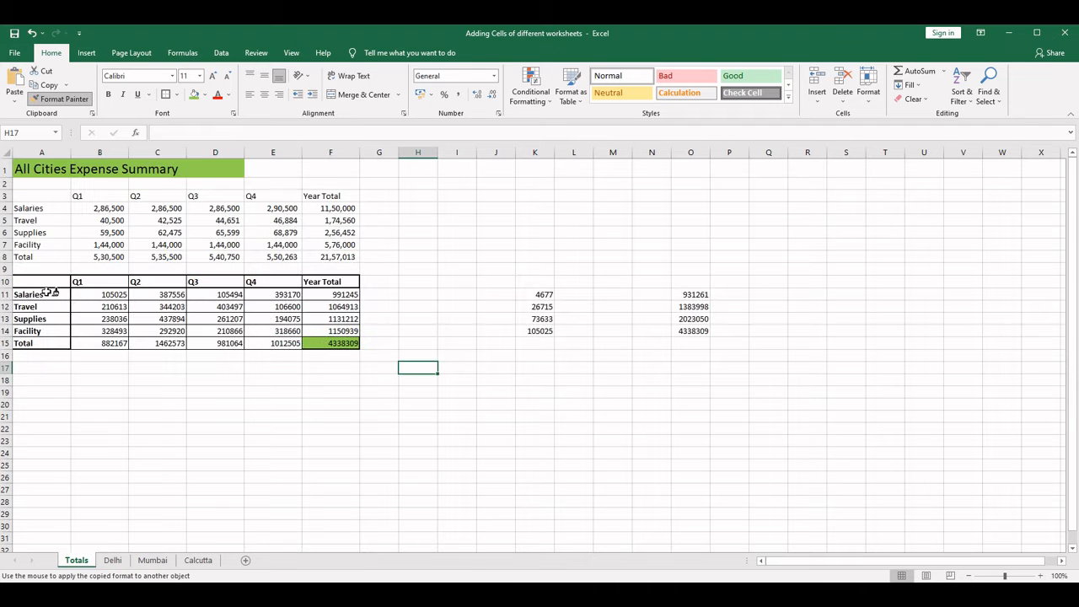
{"action": "left_click", "coordinate": [41, 284]}
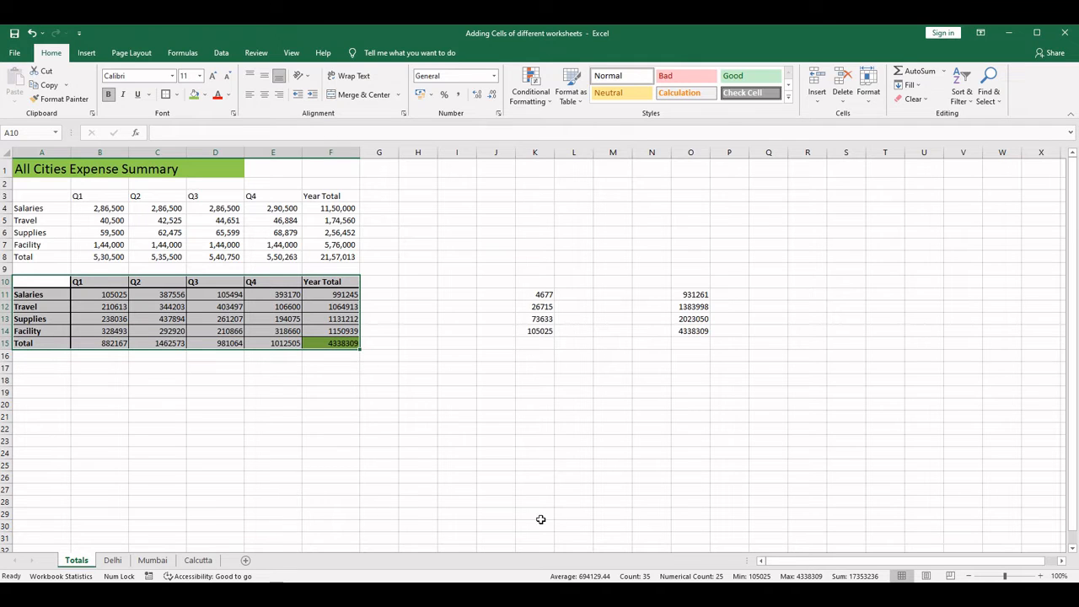
- Review the Delhi, Mumbai and Calcutta worksheets and return to the Totals sheet
{"action": "left_click_drag", "start_coordinate": [882, 563], "coordinate": [896, 563]}
{"action": "left_click_drag", "start_coordinate": [814, 573], "coordinate": [797, 565]}
{"action": "left_click", "coordinate": [109, 561]}
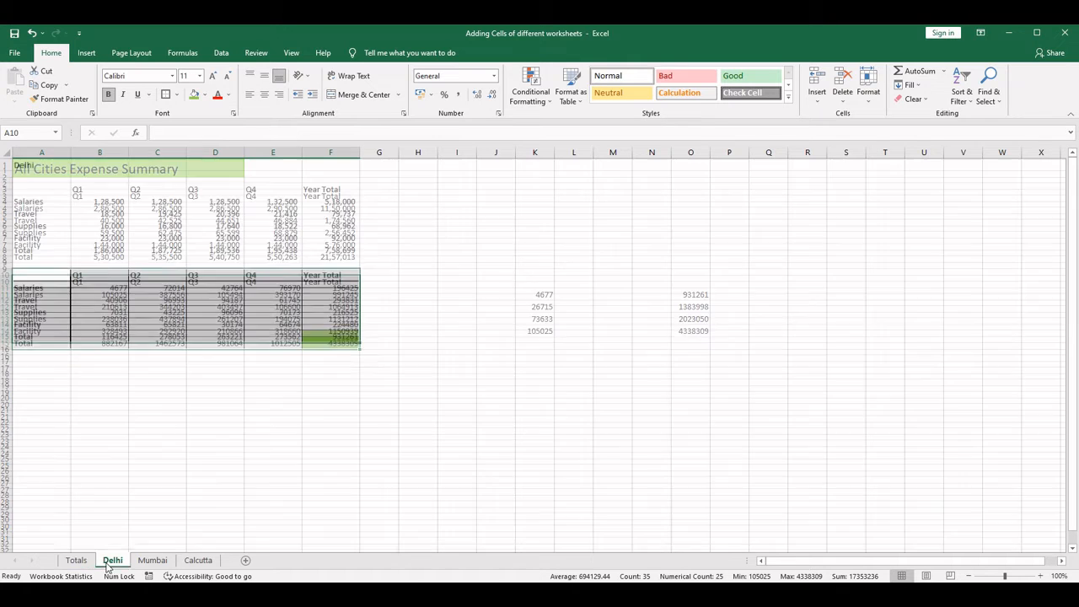
{"action": "left_click", "coordinate": [152, 561]}
{"action": "left_click", "coordinate": [198, 561]}
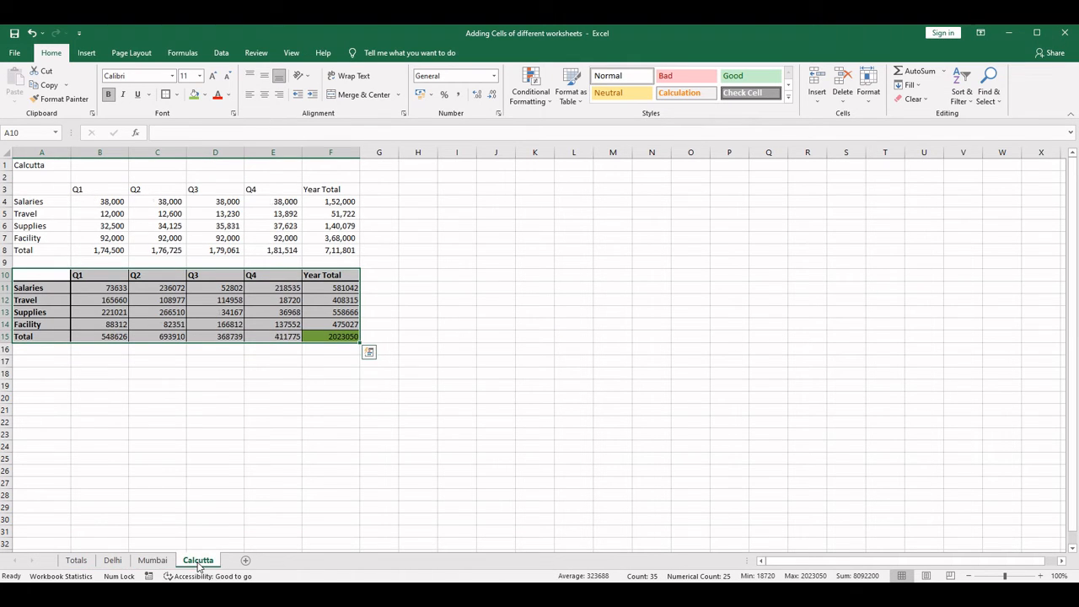
{"action": "left_click", "coordinate": [154, 561]}
{"action": "left_click", "coordinate": [113, 561]}
{"action": "left_click", "coordinate": [76, 561]}
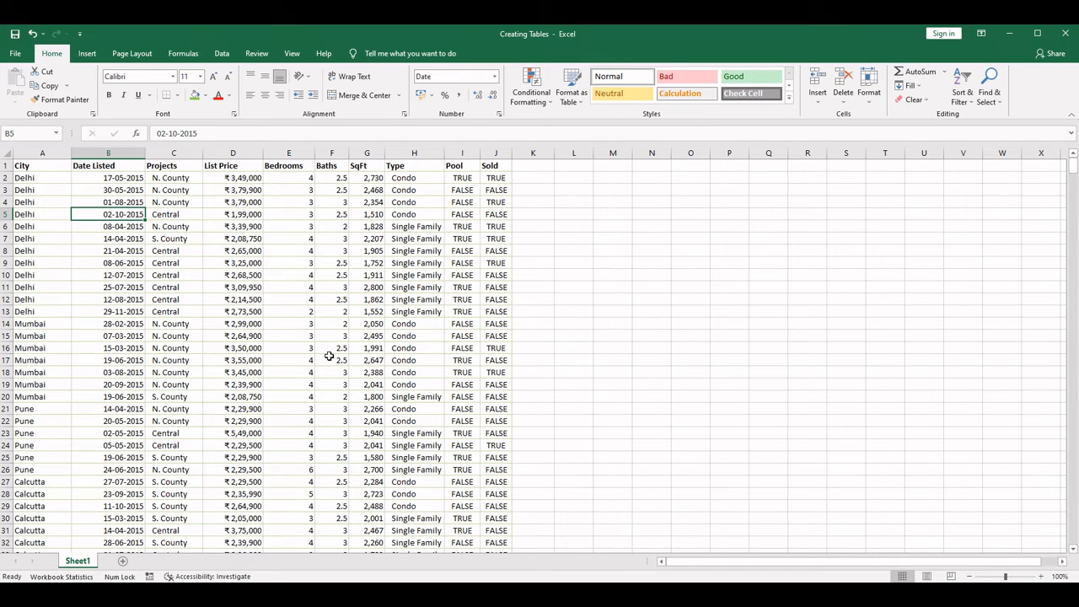
- Examine the property listings in the Creating Tables workbook from the header row down to the last record
{"action": "scroll", "coordinate": [329, 356], "scroll_direction": "down", "scroll_amount": 10}
{"action": "scroll", "coordinate": [329, 356], "scroll_direction": "up", "scroll_amount": 10}
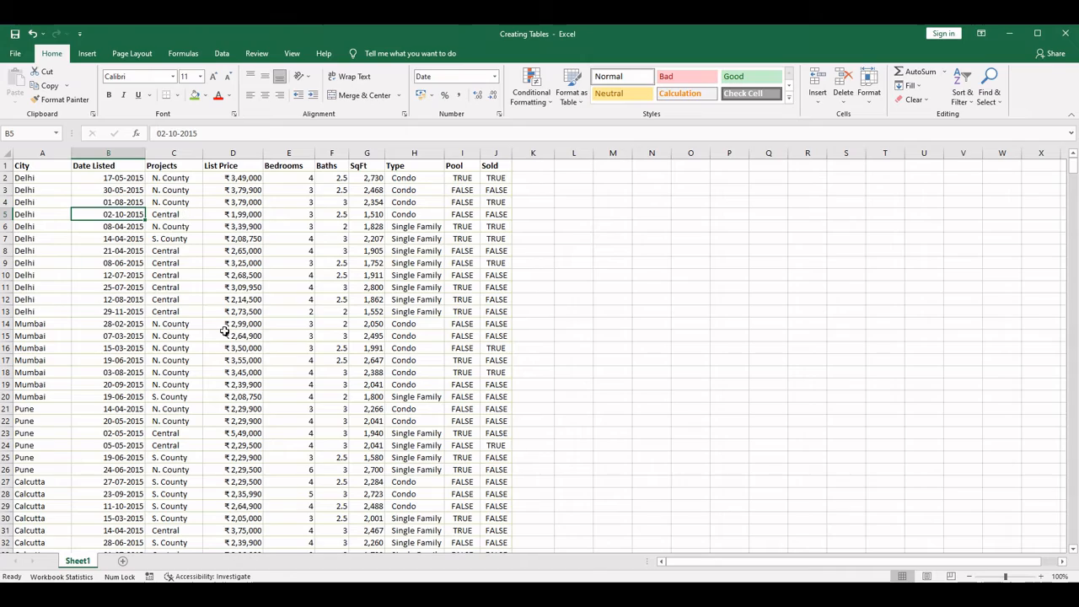
{"action": "scroll", "coordinate": [127, 355], "scroll_direction": "down", "scroll_amount": 20}
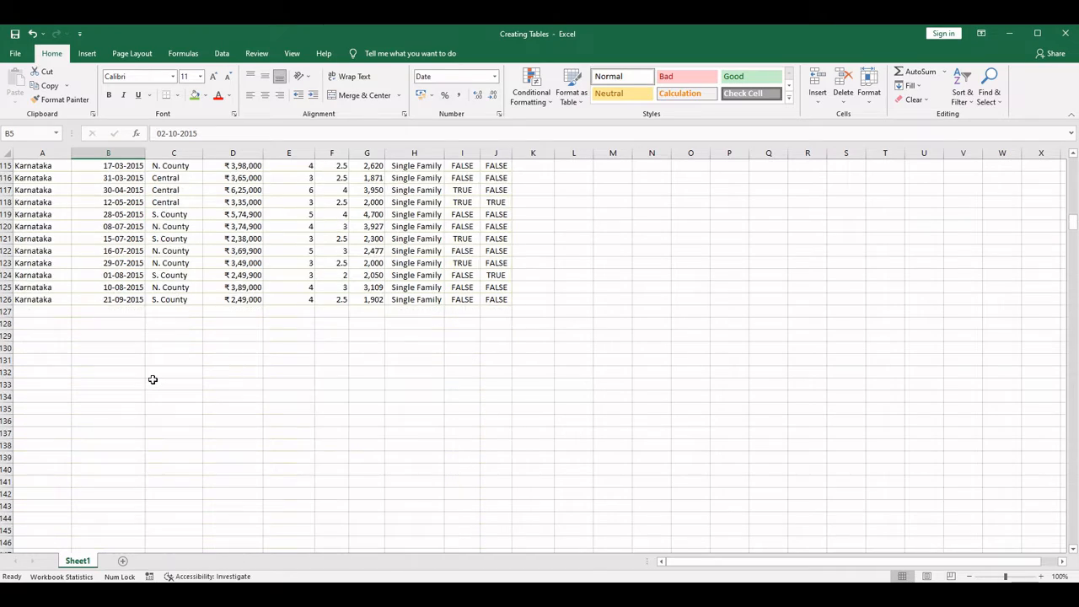
{"action": "scroll", "coordinate": [153, 379], "scroll_direction": "up", "scroll_amount": 20}
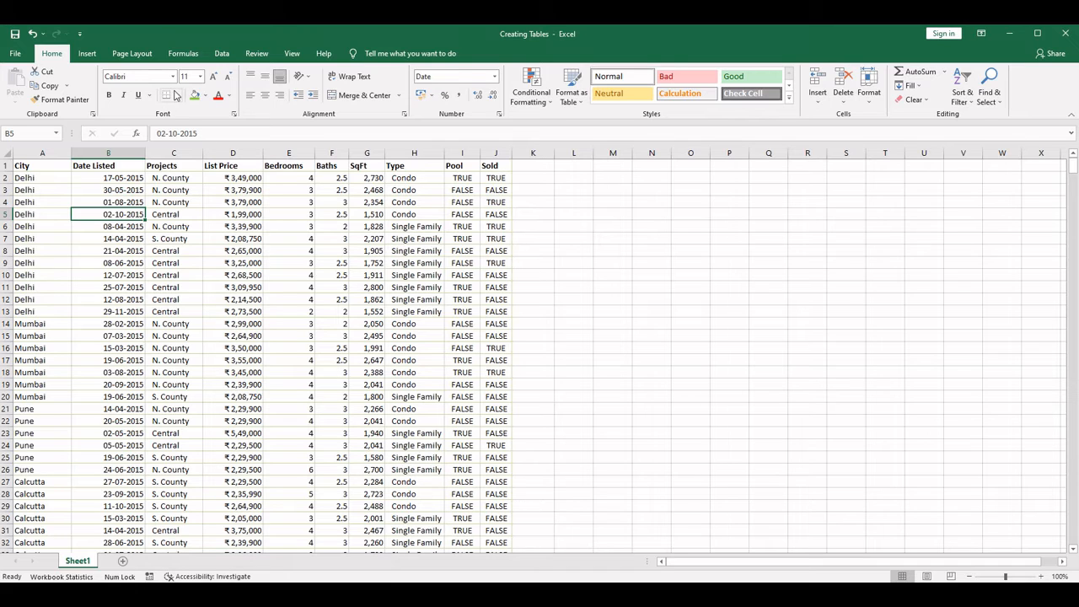
{"action": "left_click", "coordinate": [222, 54]}
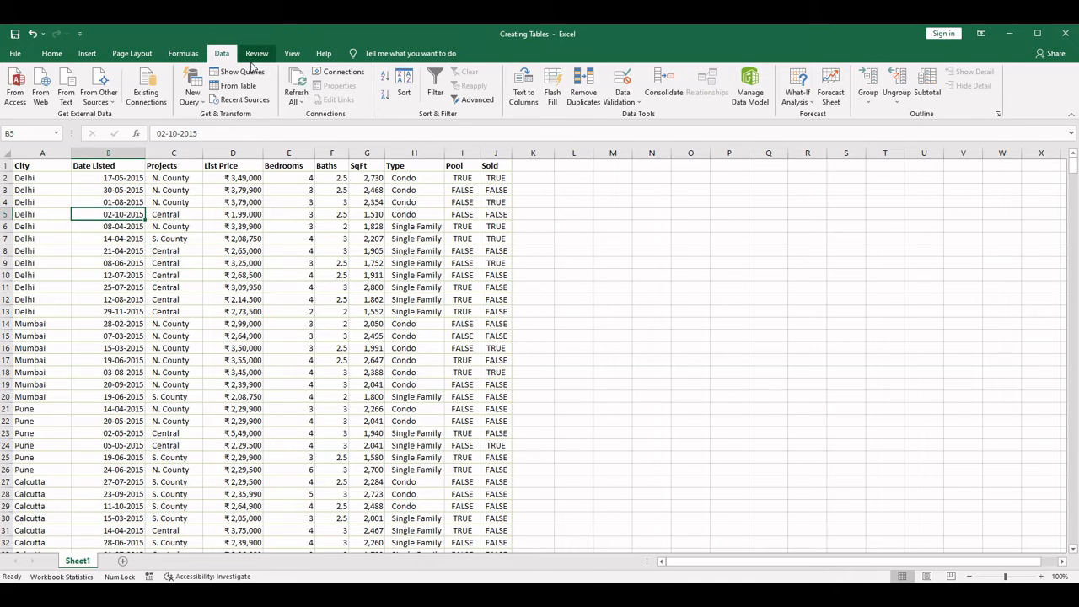
{"action": "left_click", "coordinate": [88, 55]}
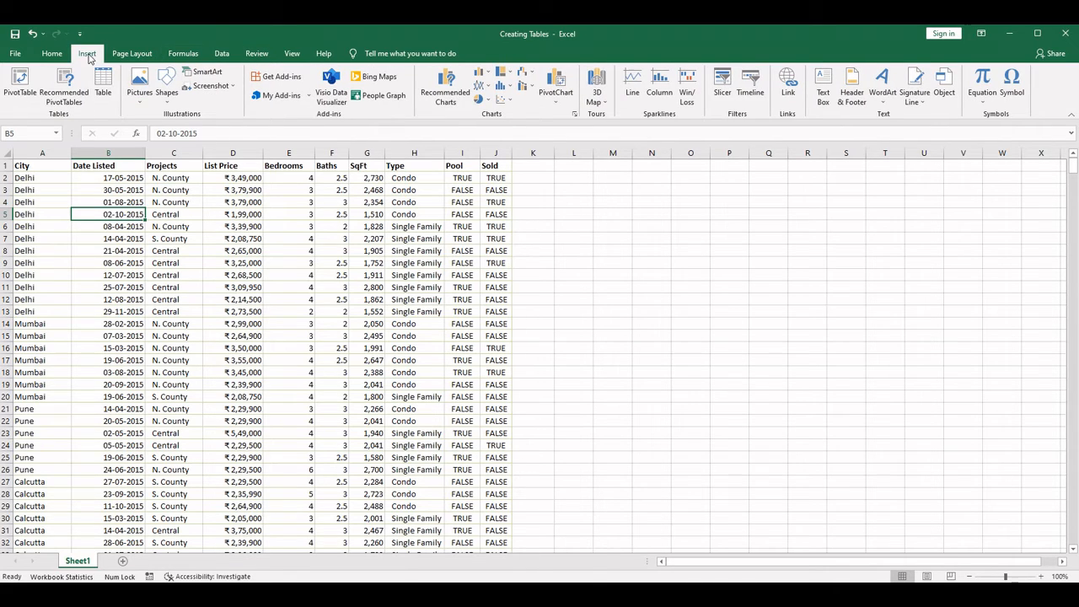
{"action": "left_click", "coordinate": [133, 54]}
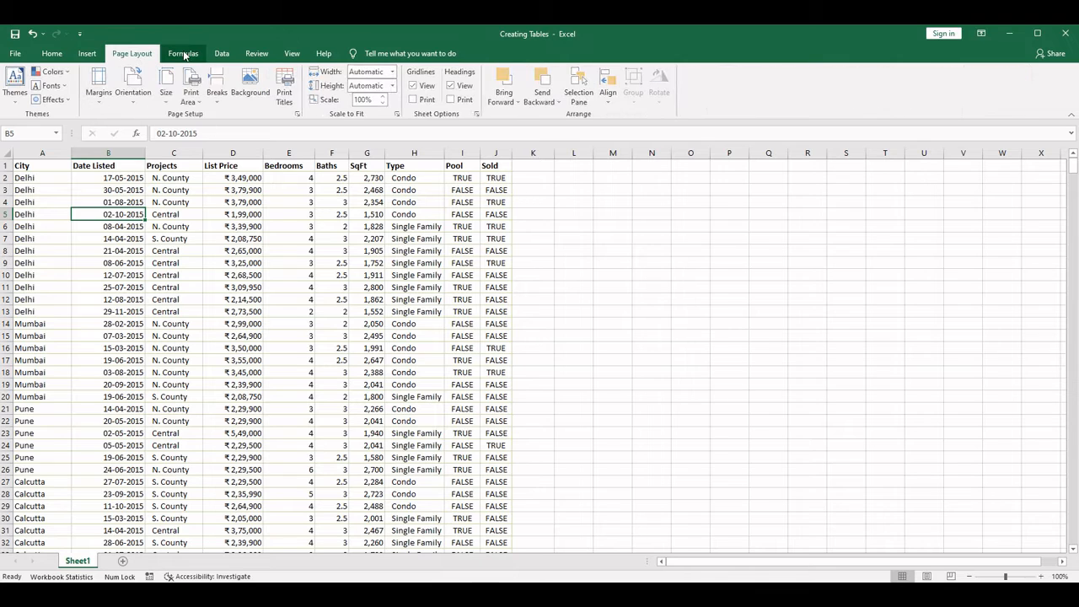
{"action": "left_click", "coordinate": [184, 54]}
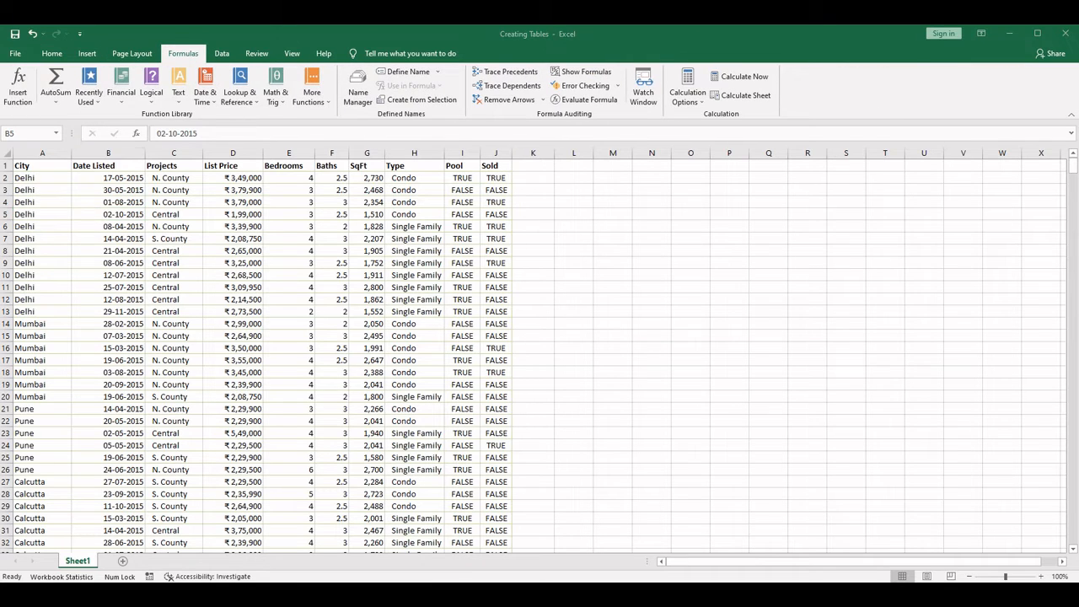
- Turn the property listings in A1:J126 into a table, using the first row as headers
{"action": "left_click", "coordinate": [88, 53]}
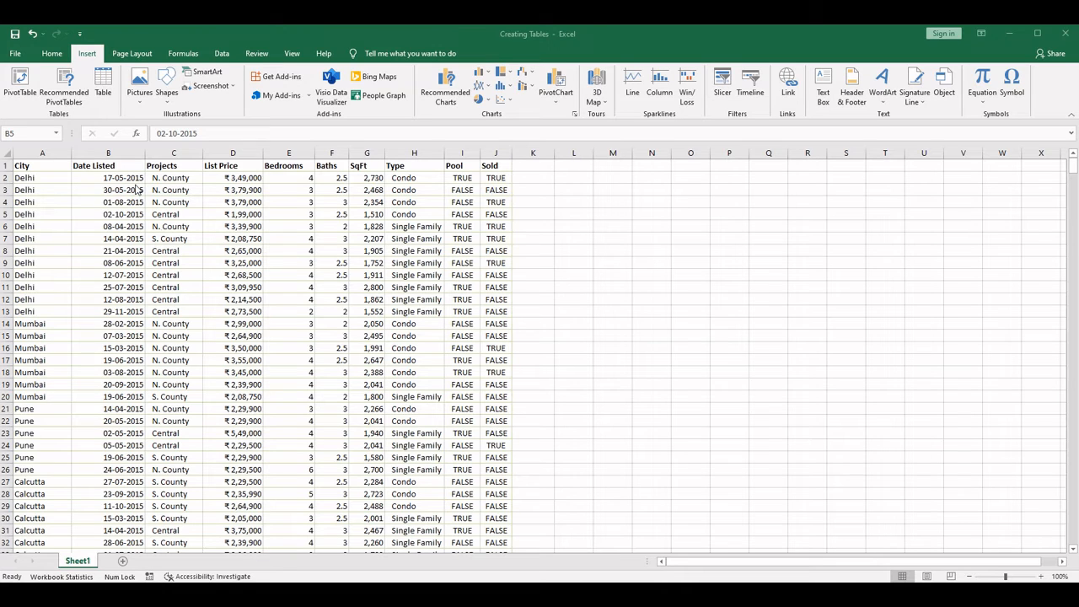
{"action": "left_click", "coordinate": [158, 219]}
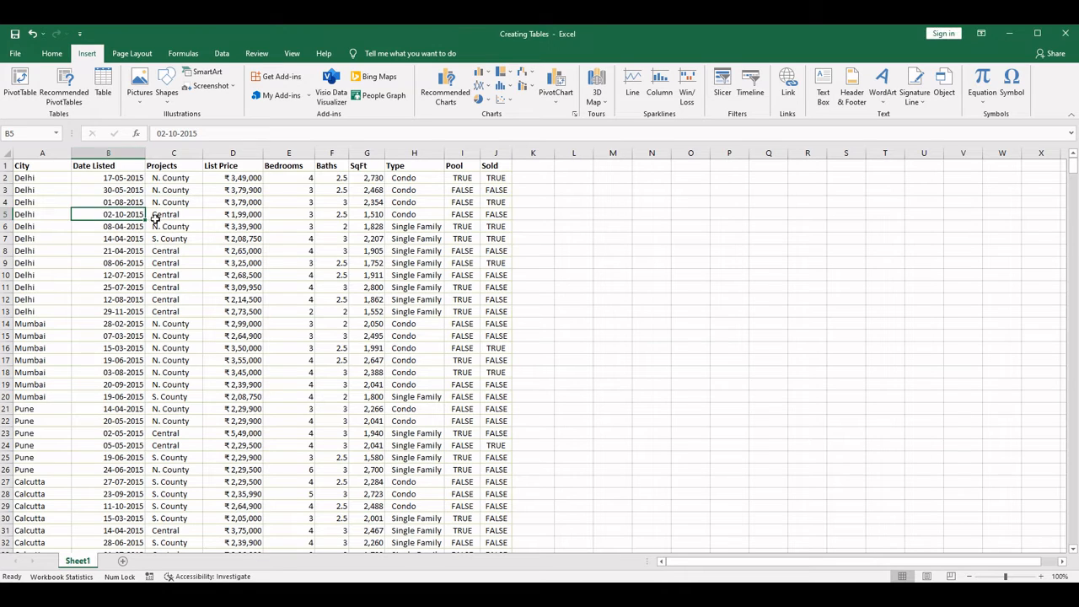
{"action": "left_click", "coordinate": [104, 84]}
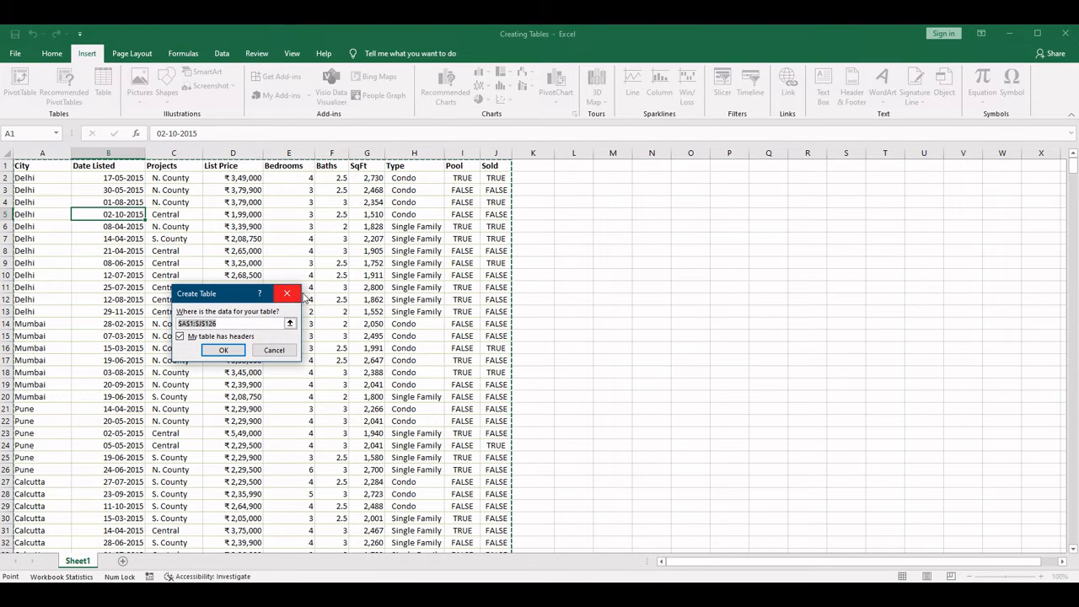
{"action": "scroll", "coordinate": [312, 430], "scroll_direction": "down", "scroll_amount": 17}
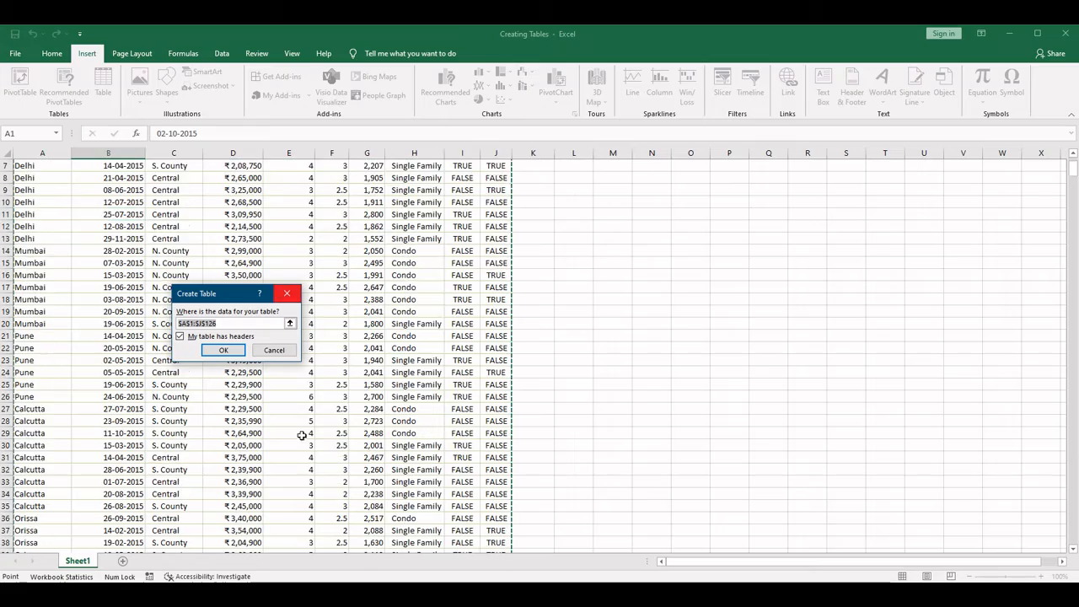
{"action": "scroll", "coordinate": [314, 435], "scroll_direction": "down", "scroll_amount": 18}
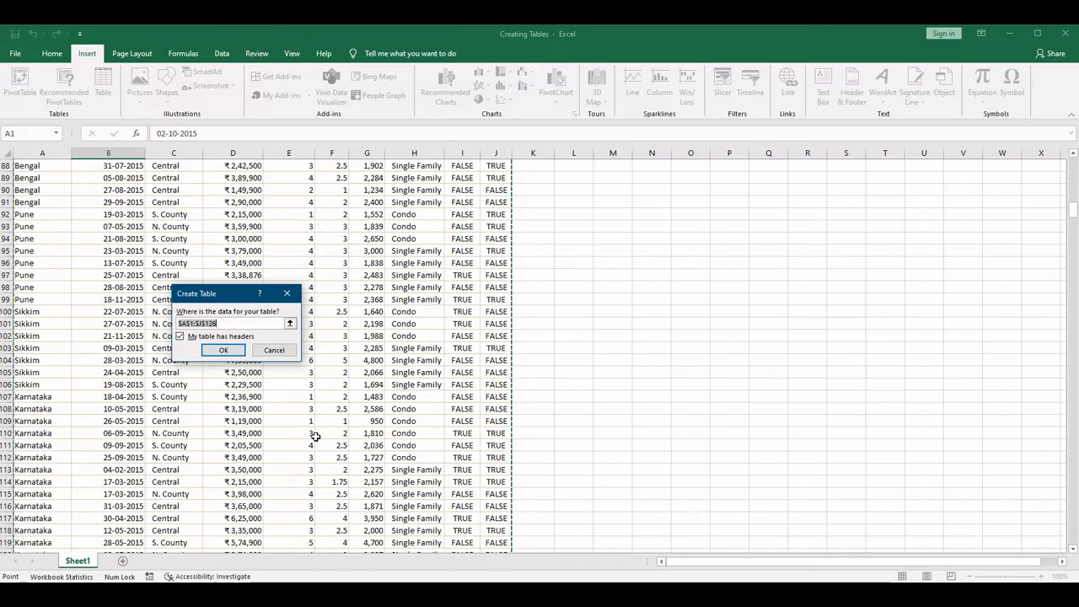
{"action": "scroll", "coordinate": [329, 426], "scroll_direction": "up", "scroll_amount": 14}
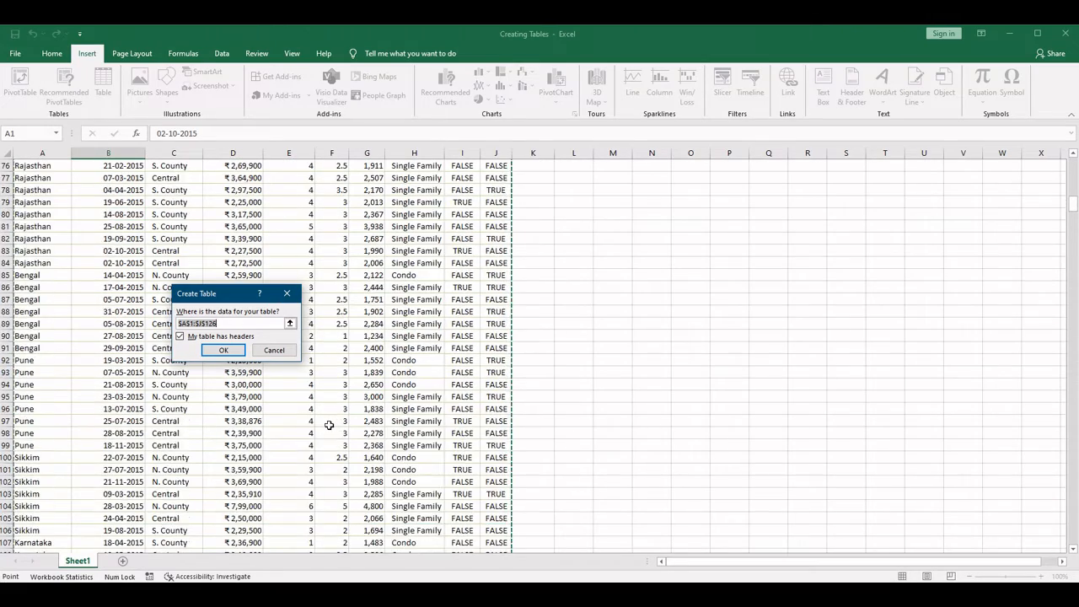
{"action": "scroll", "coordinate": [329, 426], "scroll_direction": "down", "scroll_amount": 11}
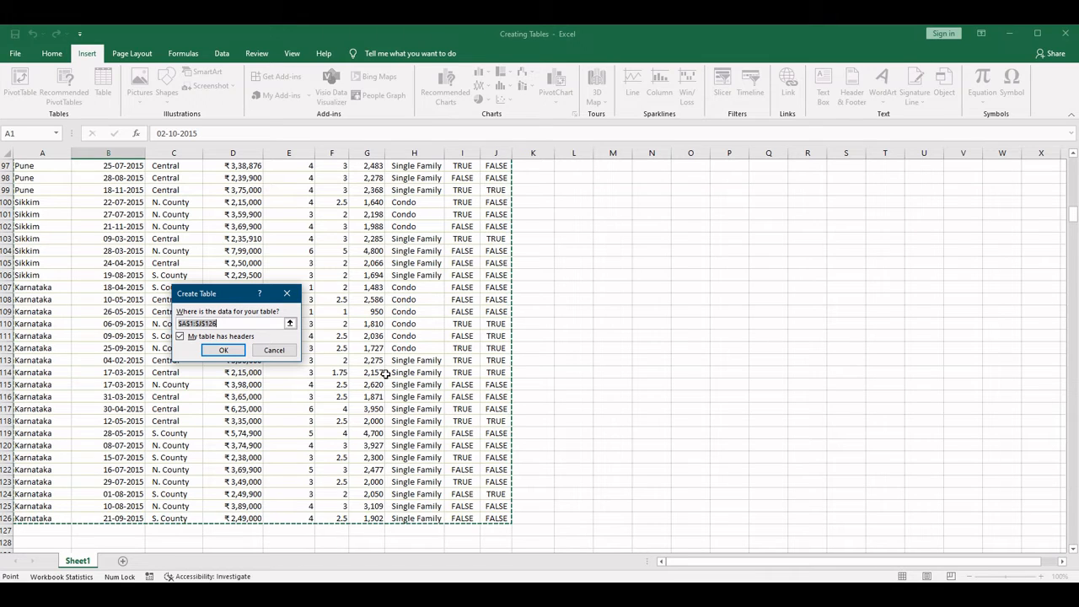
{"action": "scroll", "coordinate": [330, 348], "scroll_direction": "up", "scroll_amount": 3}
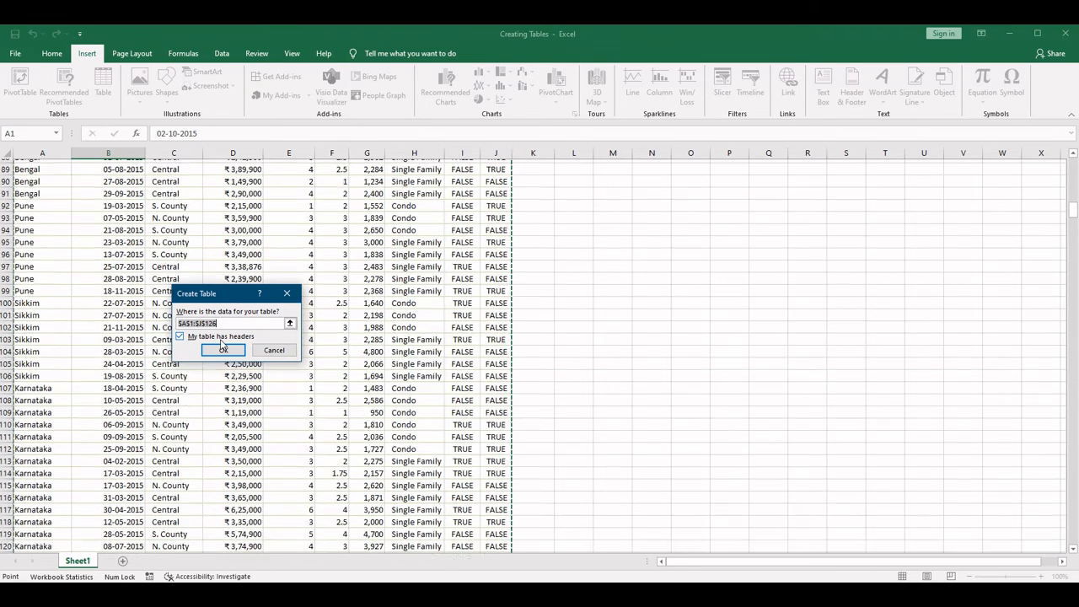
{"action": "scroll", "coordinate": [222, 345], "scroll_direction": "up", "scroll_amount": 20}
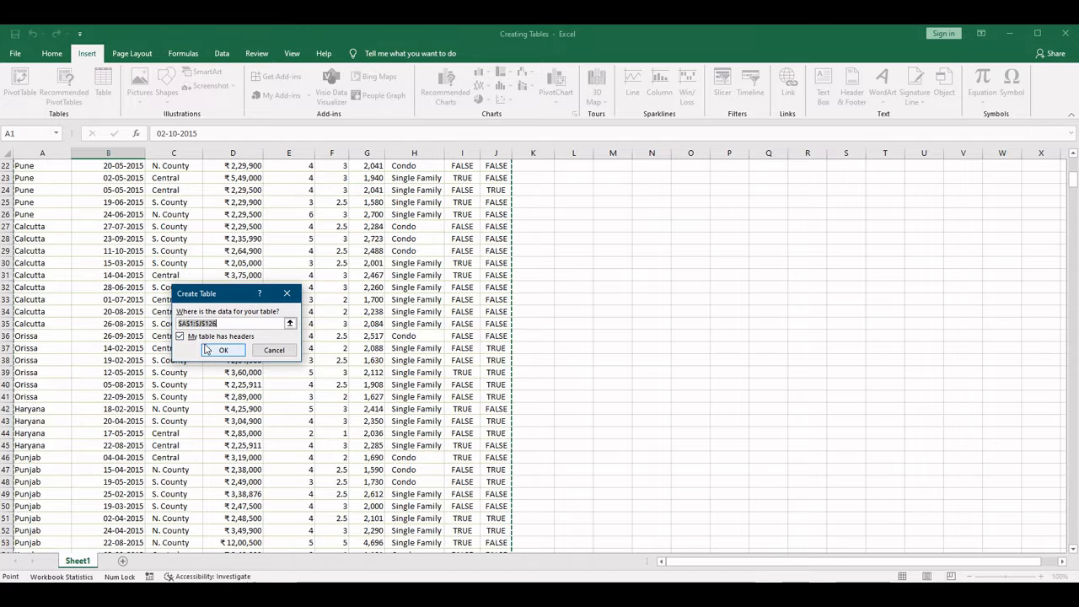
{"action": "scroll", "coordinate": [205, 349], "scroll_direction": "up", "scroll_amount": 7}
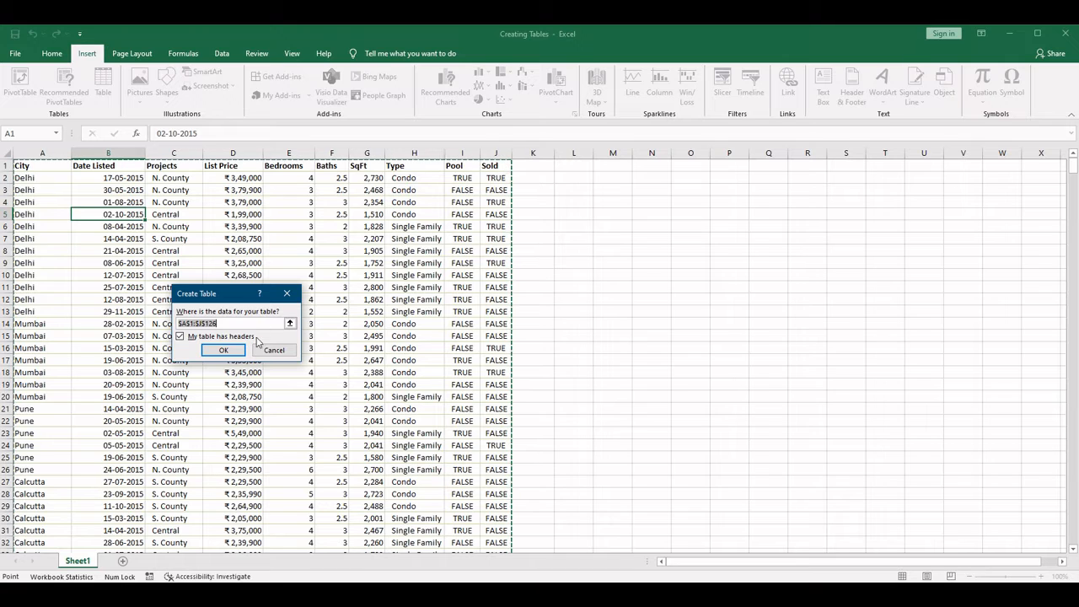
{"action": "left_click", "coordinate": [182, 338]}
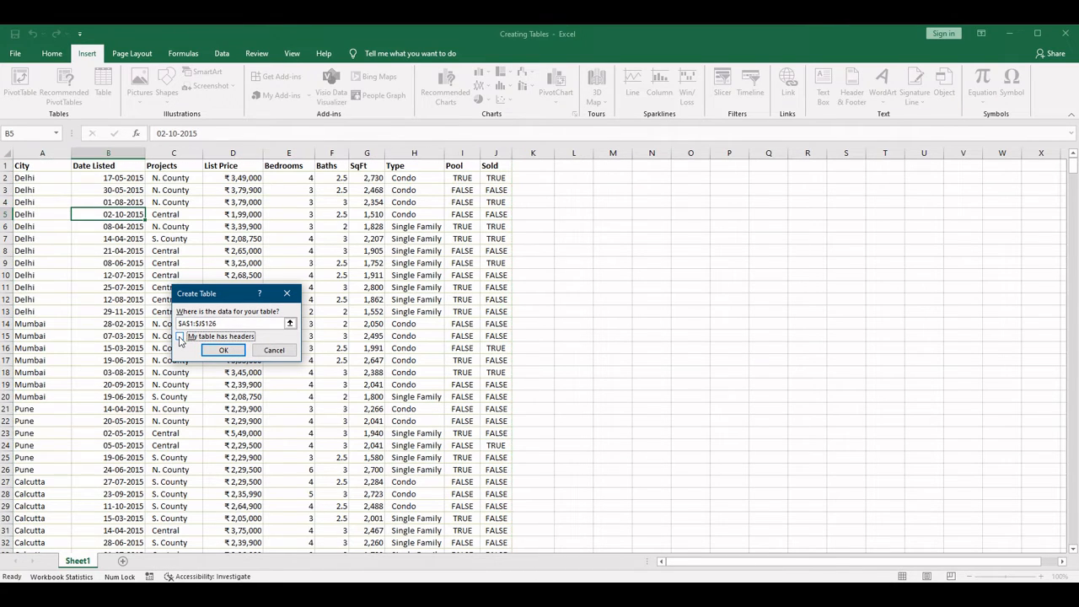
{"action": "left_click", "coordinate": [180, 337]}
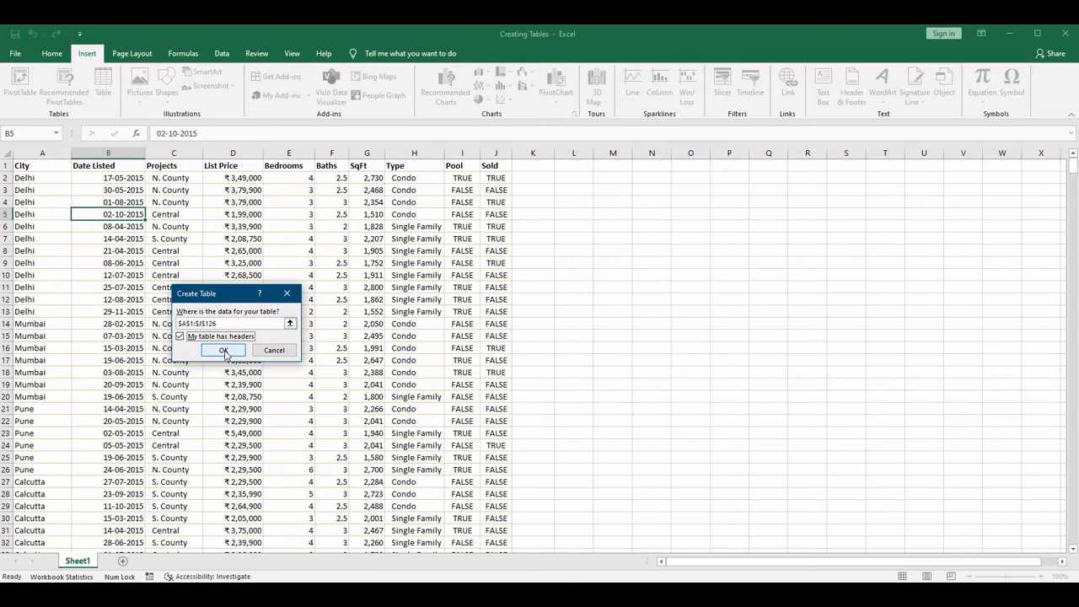
{"action": "left_click", "coordinate": [223, 351]}
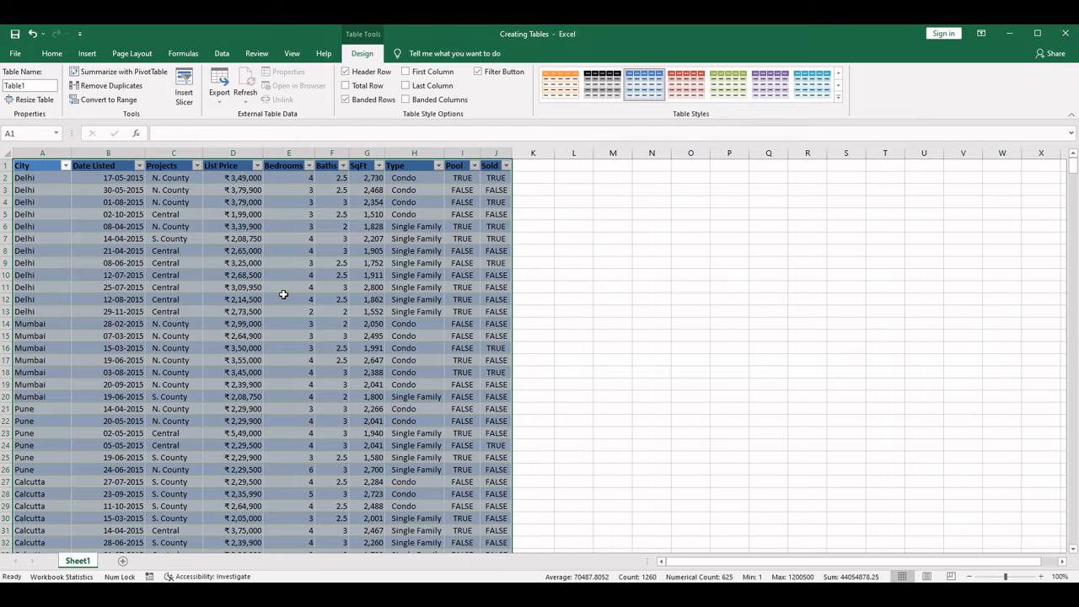
- Review the new table down to its last record and convert it back to a normal range
{"action": "scroll", "coordinate": [283, 324], "scroll_direction": "down", "scroll_amount": 5}
{"action": "scroll", "coordinate": [281, 328], "scroll_direction": "down", "scroll_amount": 20}
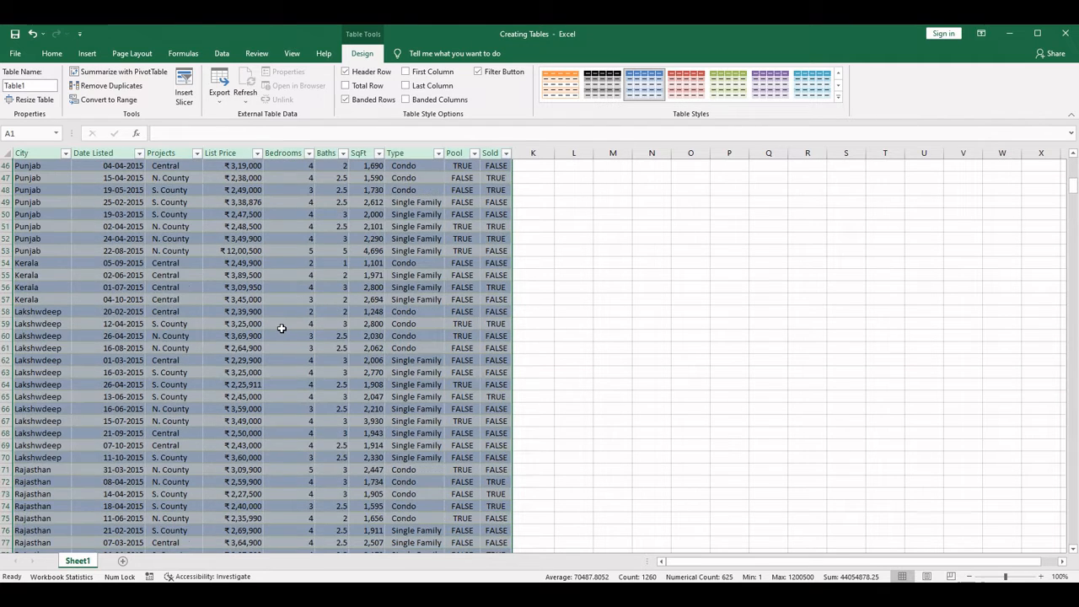
{"action": "scroll", "coordinate": [281, 328], "scroll_direction": "up", "scroll_amount": 20}
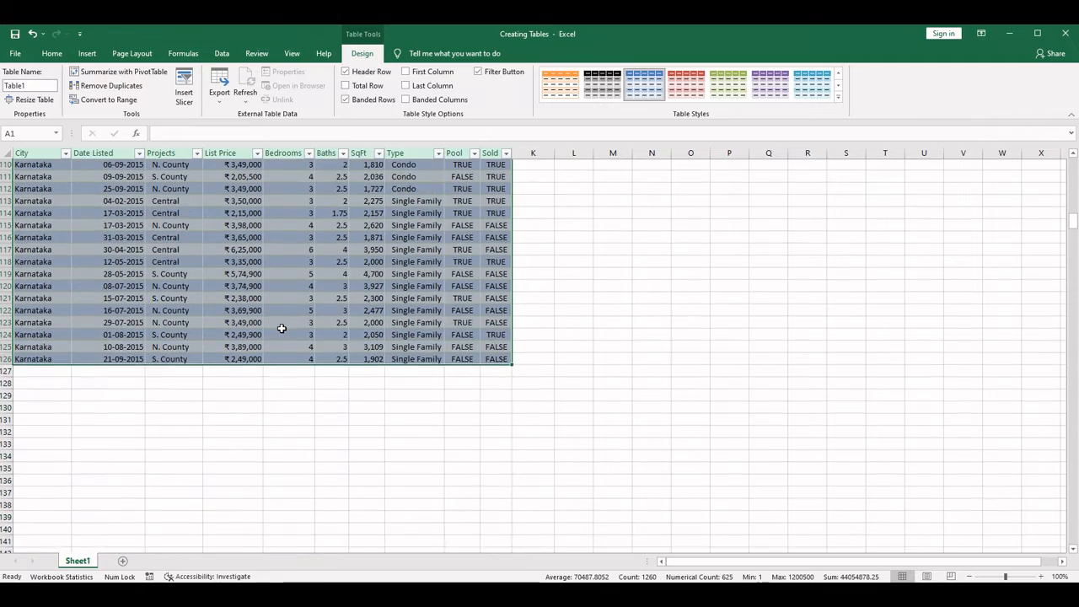
{"action": "scroll", "coordinate": [282, 328], "scroll_direction": "up", "scroll_amount": 8}
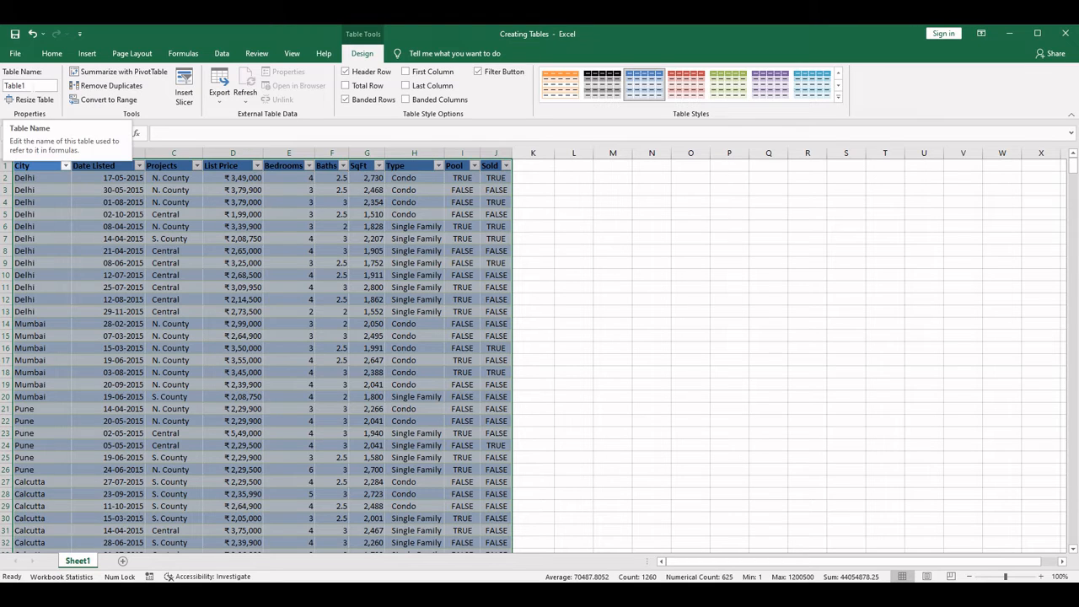
{"action": "left_click", "coordinate": [25, 85]}
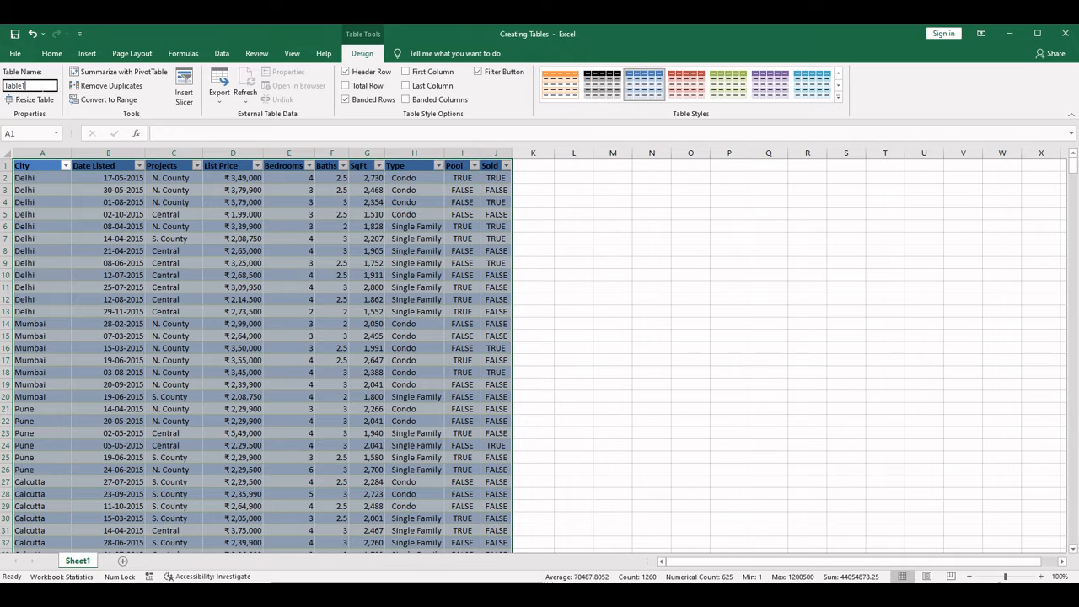
{"action": "left_click", "coordinate": [108, 102]}
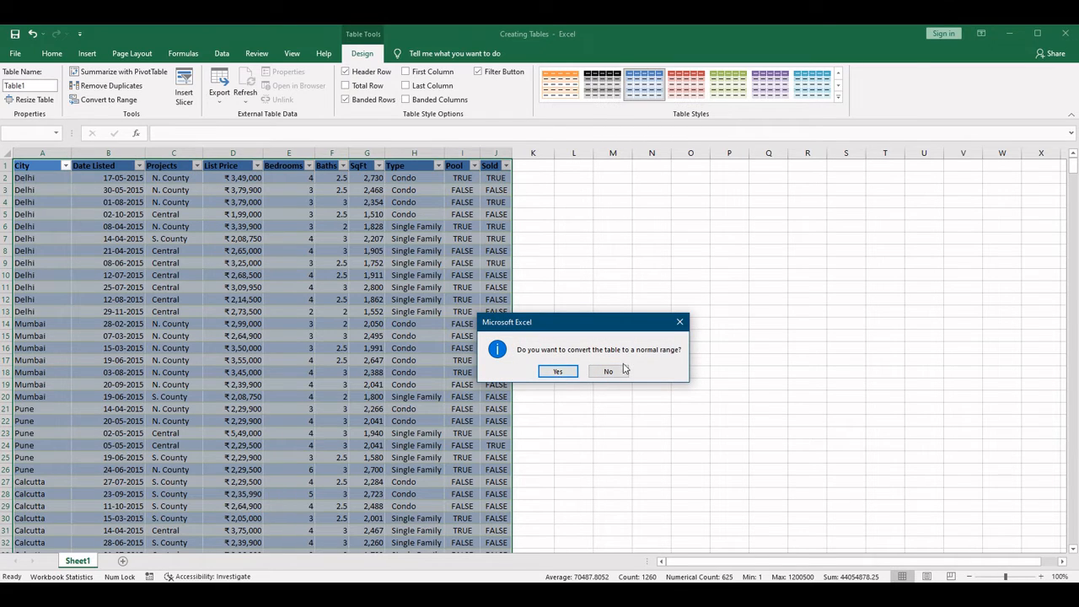
{"action": "left_click", "coordinate": [558, 372]}
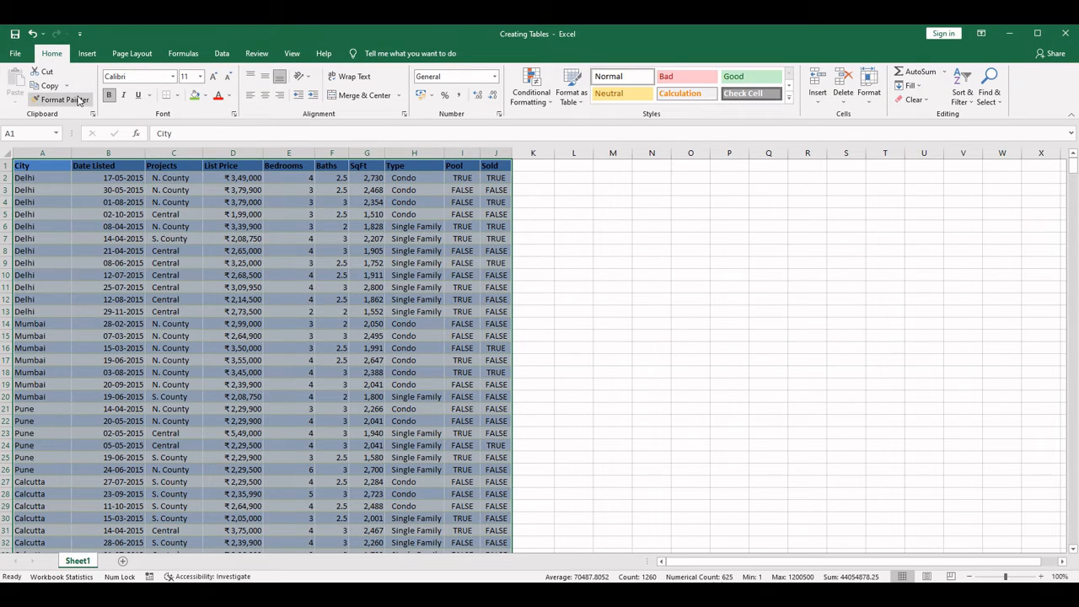
- Create the table again from the listings in A1:J126, keeping the header row setting on
{"action": "left_click", "coordinate": [91, 53]}
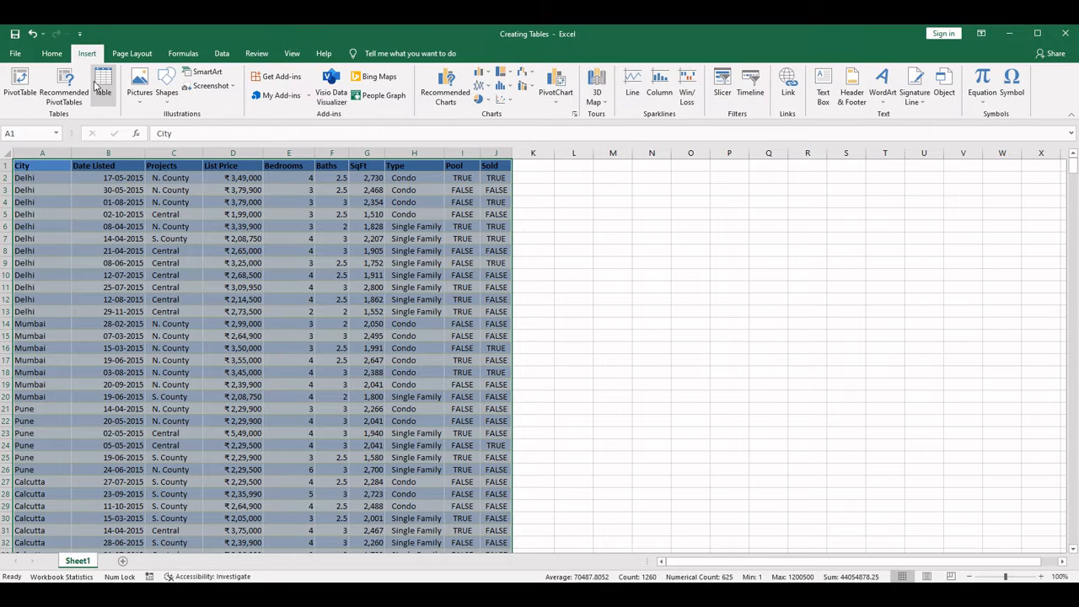
{"action": "left_click", "coordinate": [105, 86]}
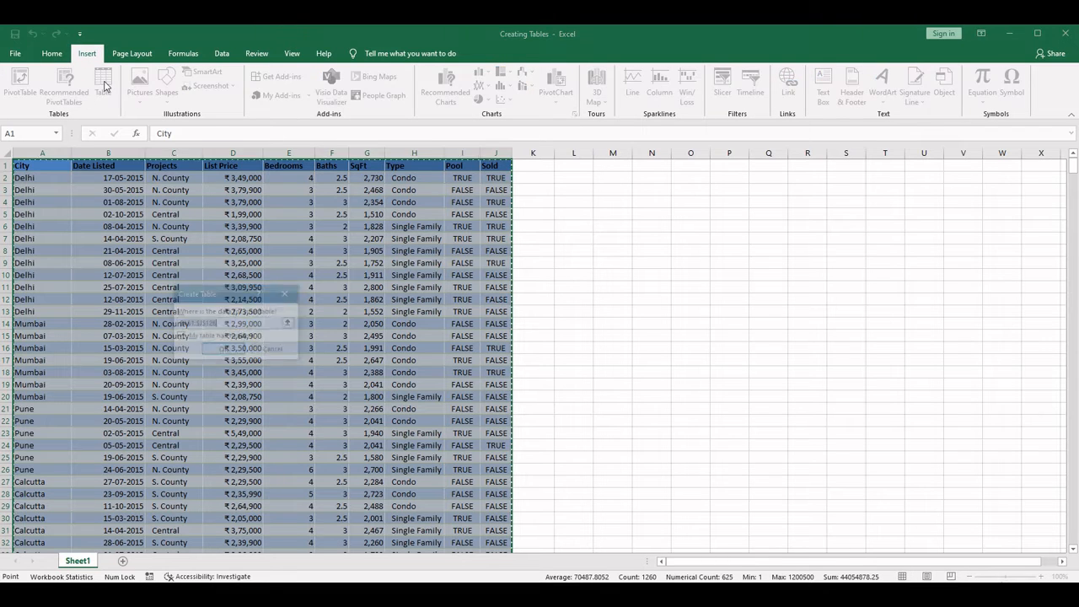
{"action": "left_click", "coordinate": [221, 350]}
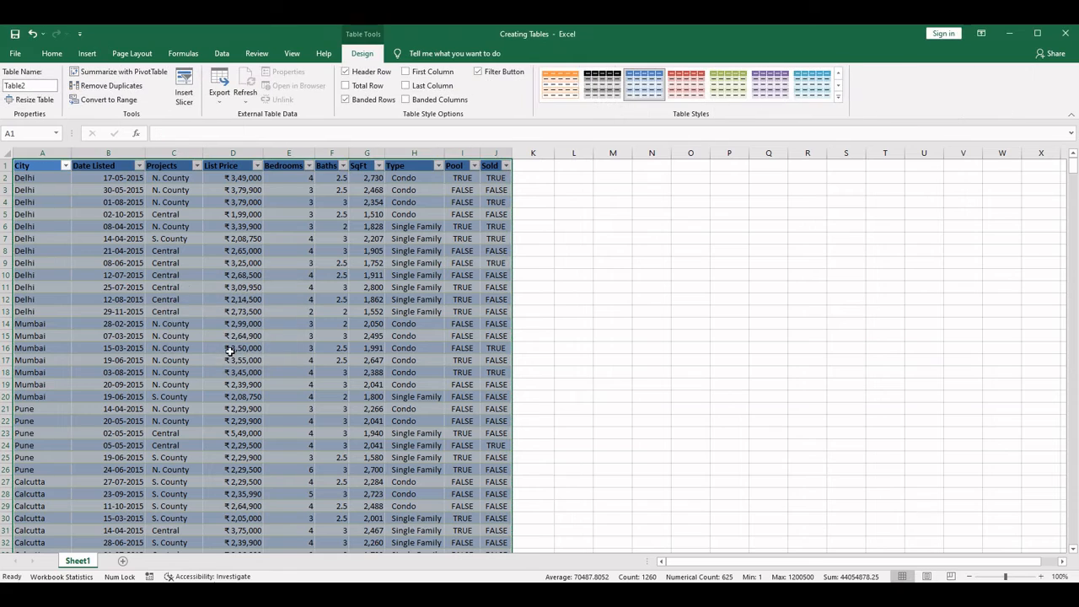
- Examine the sort and filter choices of the table's City and Date Listed columns without applying any
{"action": "left_click", "coordinate": [66, 166]}
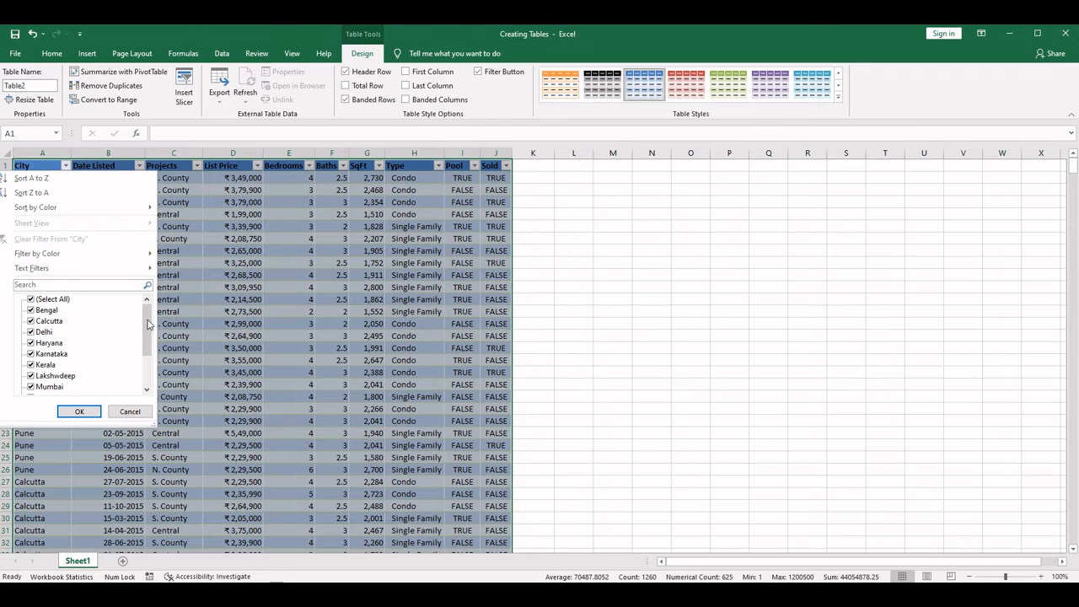
{"action": "left_click_drag", "start_coordinate": [148, 321], "coordinate": [148, 359]}
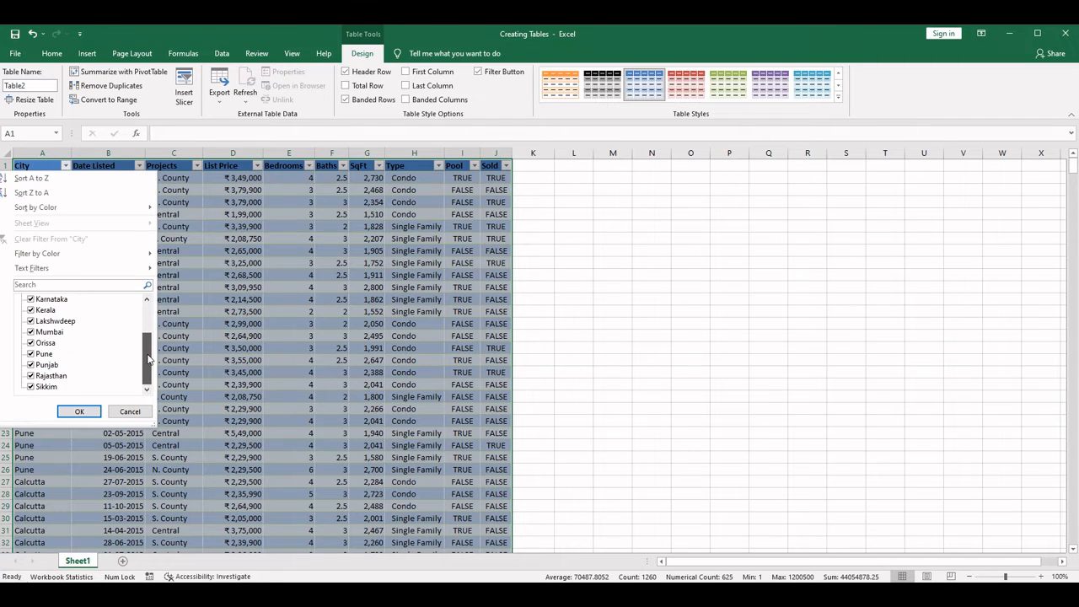
{"action": "scroll", "coordinate": [150, 358], "scroll_direction": "up", "scroll_amount": 5}
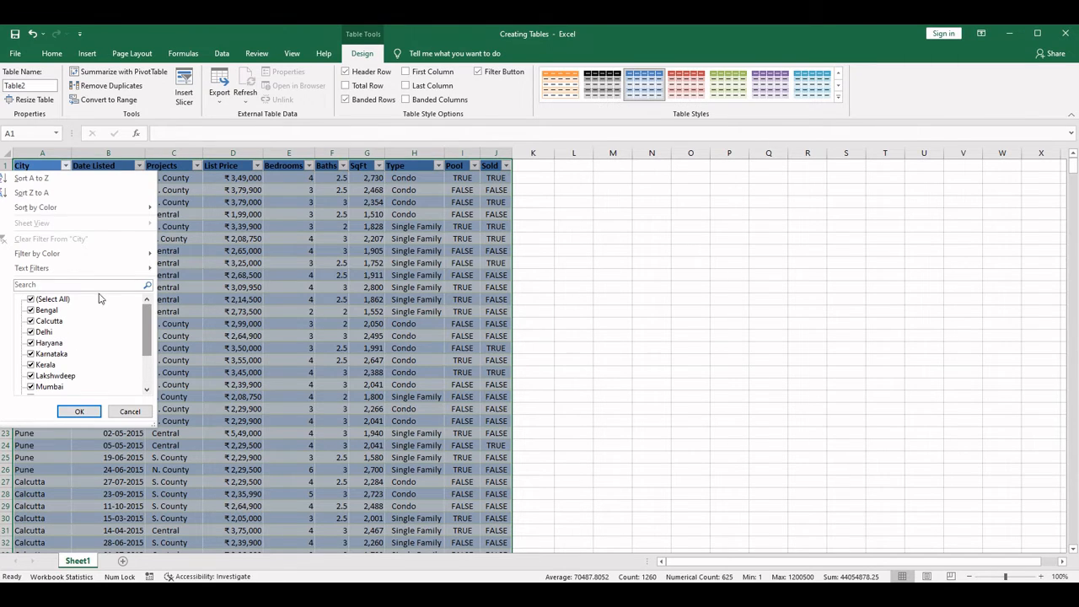
{"action": "left_click", "coordinate": [130, 412]}
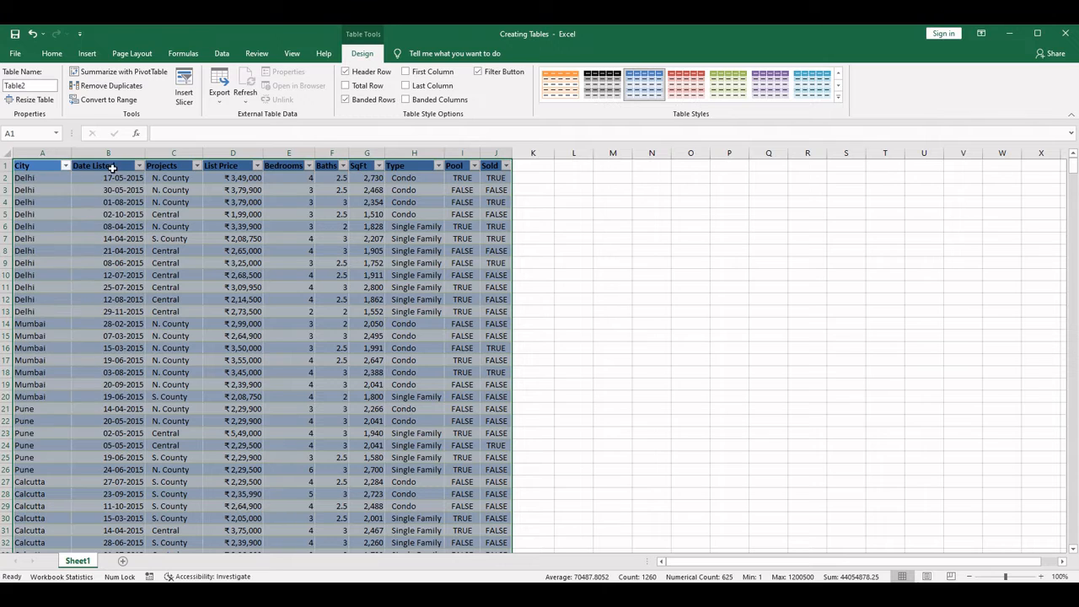
{"action": "left_click", "coordinate": [141, 167]}
{"action": "left_click", "coordinate": [193, 243]}
{"action": "left_click", "coordinate": [140, 166]}
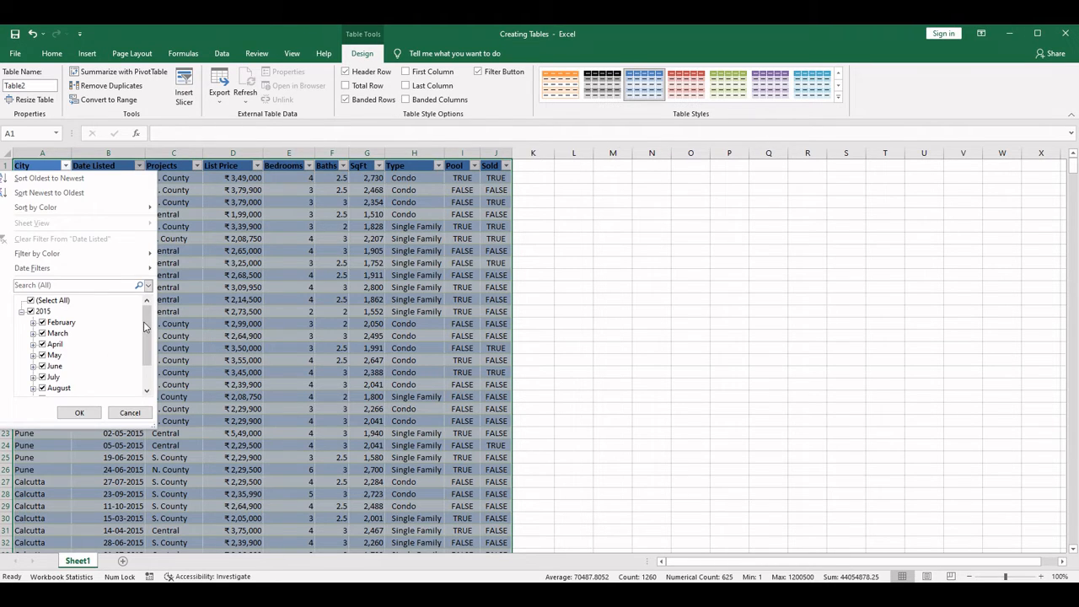
{"action": "left_click_drag", "start_coordinate": [146, 340], "coordinate": [148, 310]}
{"action": "left_click", "coordinate": [207, 183]}
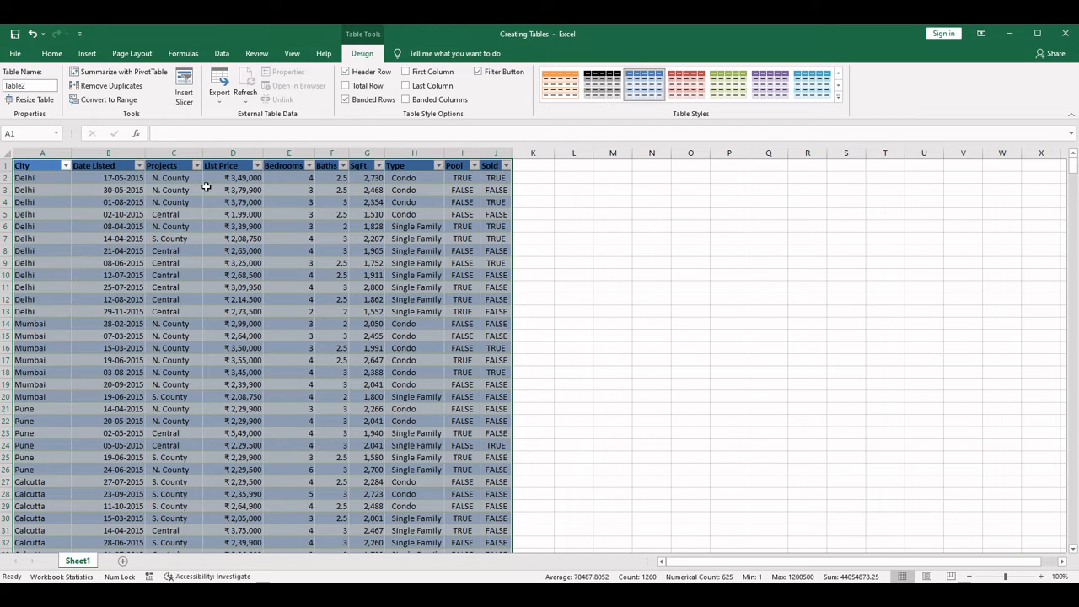
- Examine the sort and filter choices of the Projects, List Price, Bedrooms and Baths columns without applying any
{"action": "left_click", "coordinate": [197, 165]}
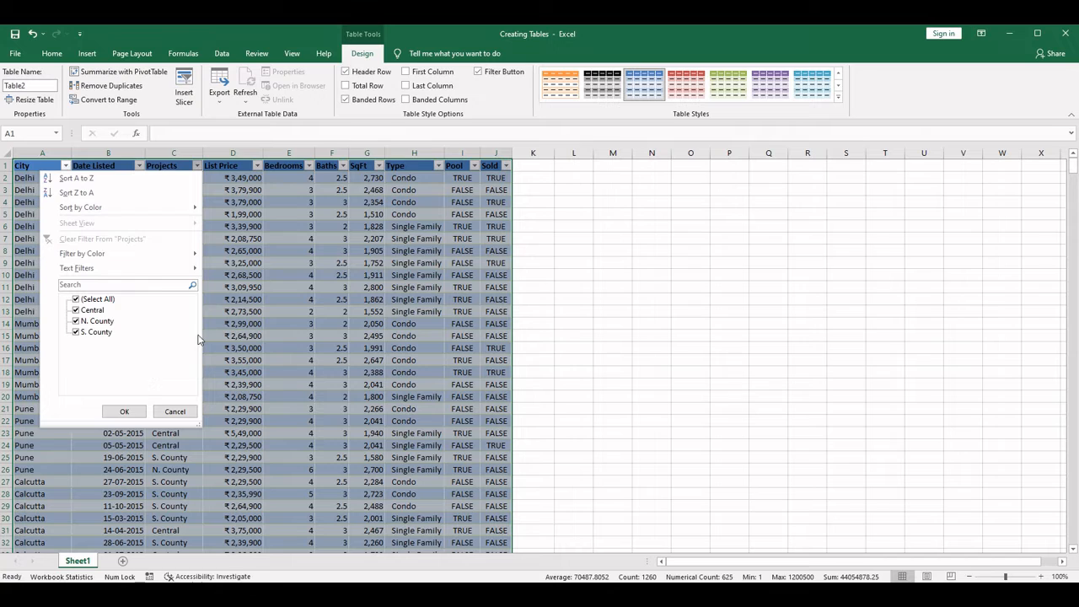
{"action": "left_click", "coordinate": [275, 269]}
{"action": "left_click", "coordinate": [258, 166]}
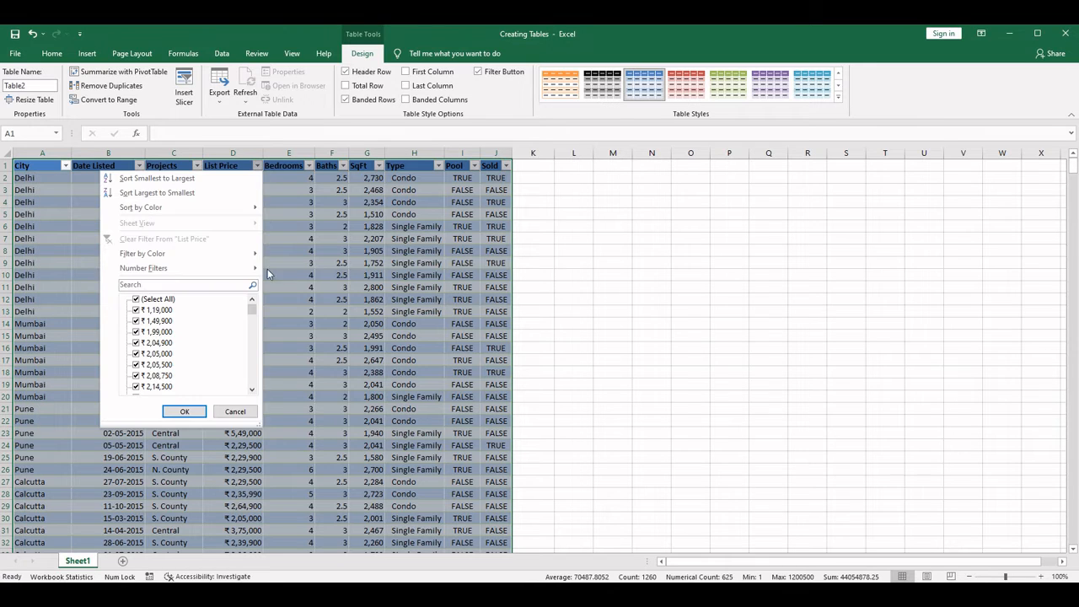
{"action": "left_click_drag", "start_coordinate": [253, 314], "coordinate": [258, 380]}
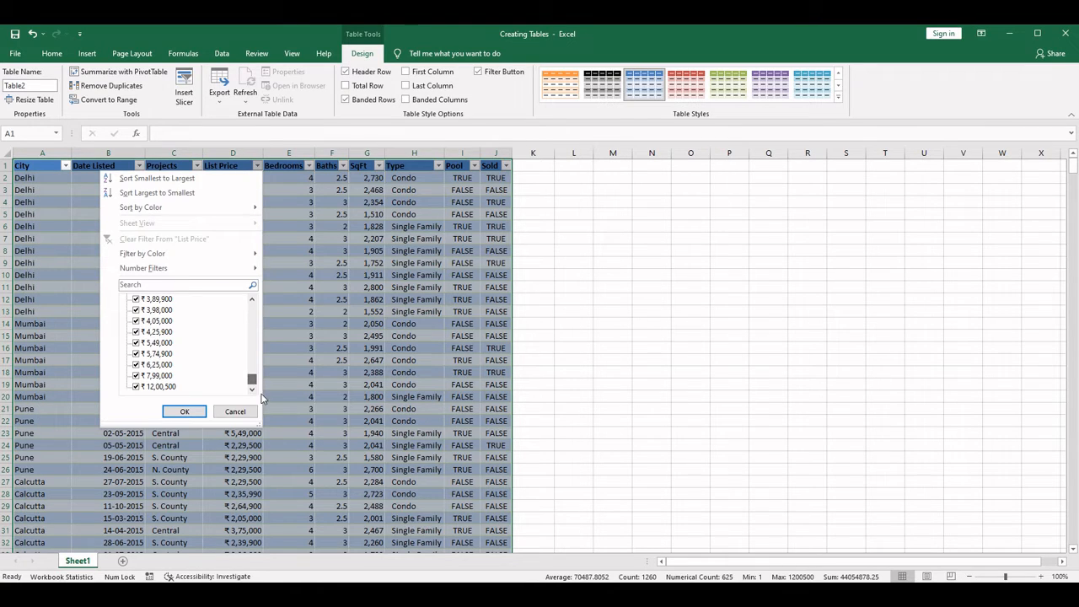
{"action": "left_click", "coordinate": [301, 320]}
{"action": "left_click", "coordinate": [308, 166]}
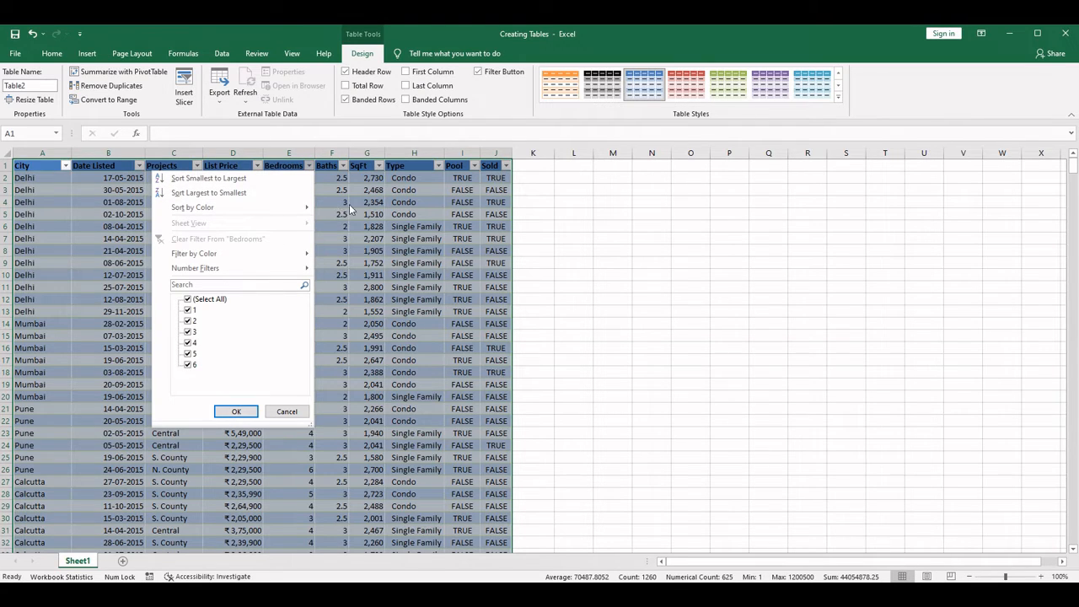
{"action": "left_click", "coordinate": [340, 207]}
{"action": "left_click", "coordinate": [343, 166]}
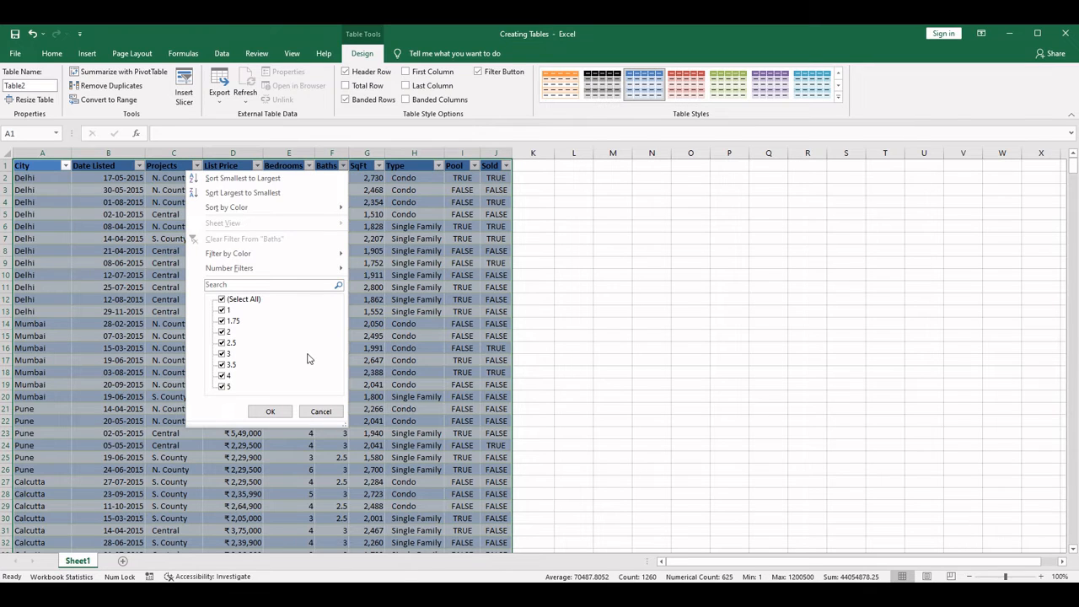
{"action": "left_click", "coordinate": [443, 219]}
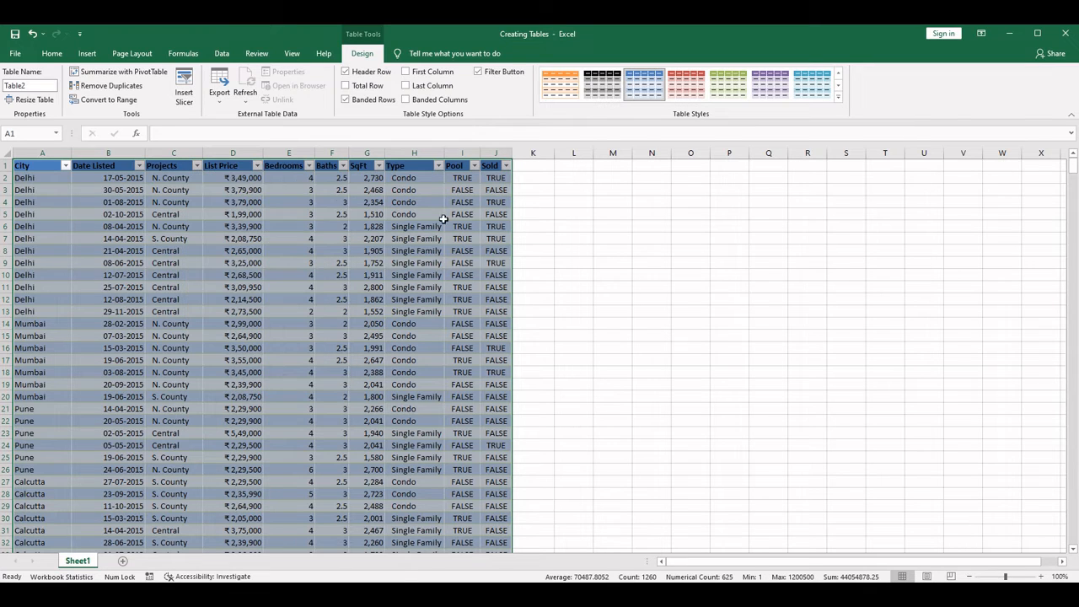
- Examine the sort and filter choices of the SqFt, Type, Pool and Sold columns without applying any
{"action": "left_click", "coordinate": [380, 166]}
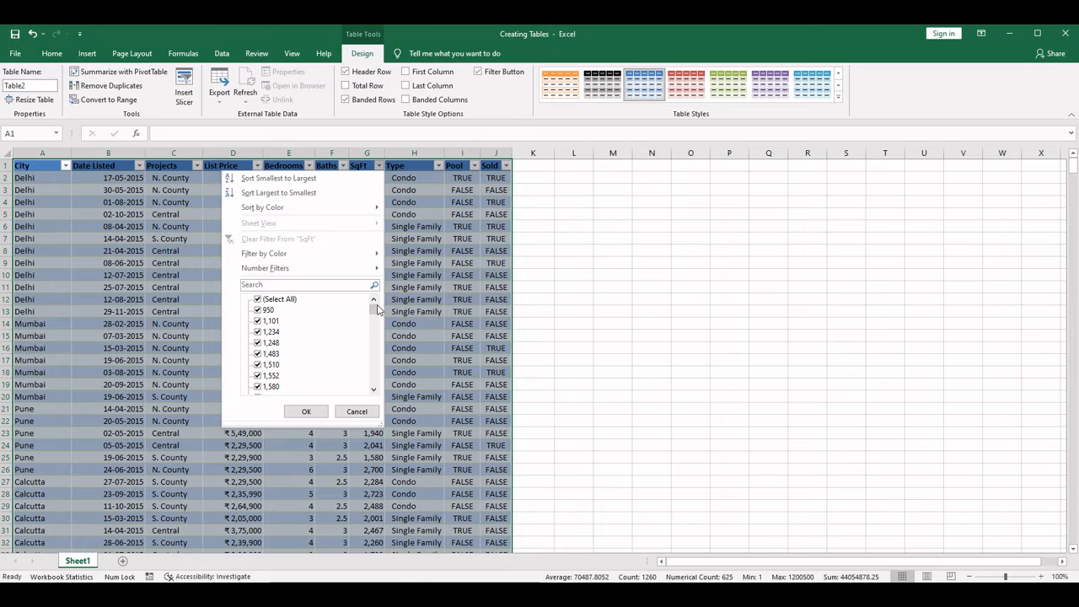
{"action": "left_click_drag", "start_coordinate": [376, 311], "coordinate": [377, 383]}
{"action": "left_click", "coordinate": [390, 170]}
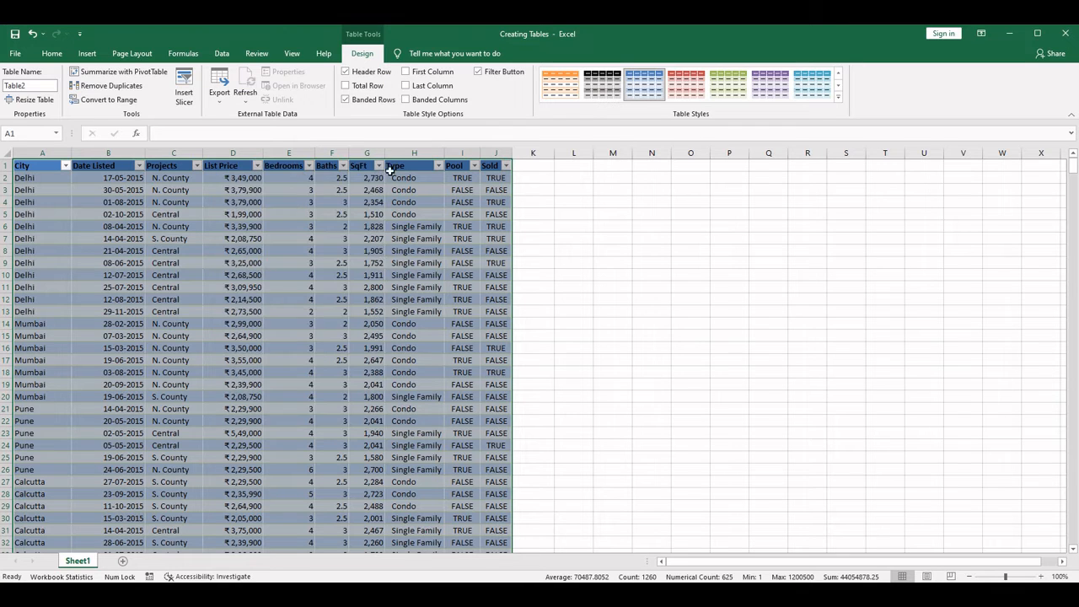
{"action": "left_click", "coordinate": [439, 165]}
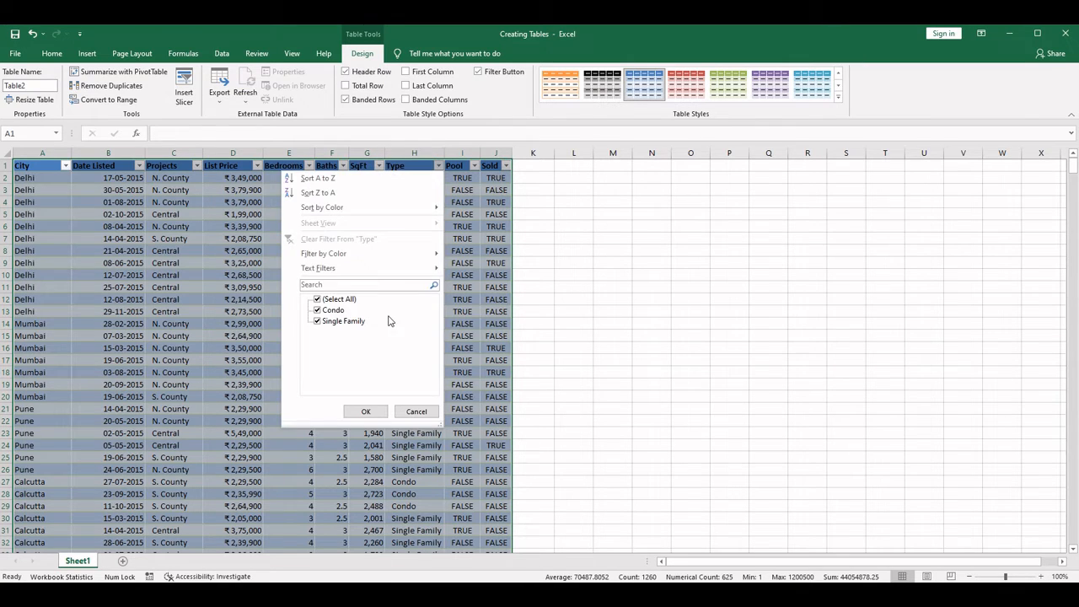
{"action": "left_click", "coordinate": [477, 263]}
{"action": "left_click", "coordinate": [475, 165]}
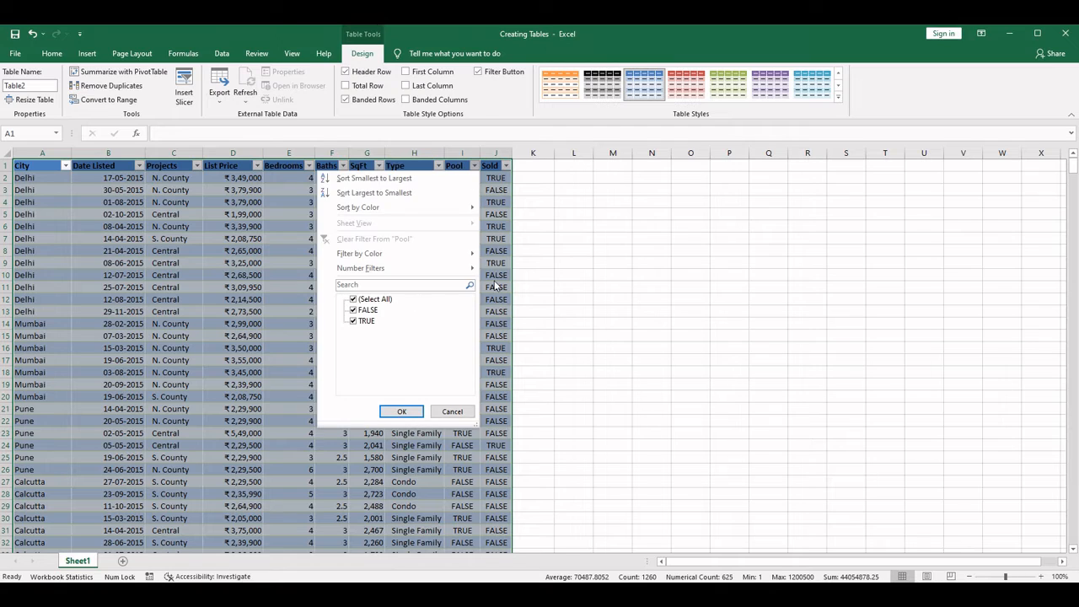
{"action": "left_click", "coordinate": [495, 287]}
{"action": "left_click", "coordinate": [506, 165]}
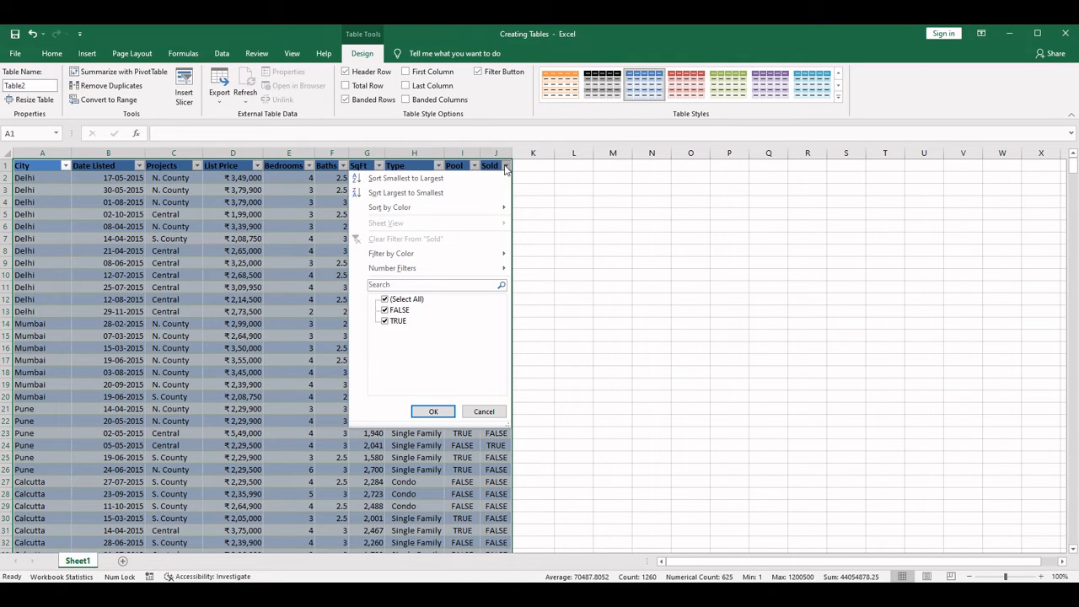
{"action": "left_click", "coordinate": [253, 322]}
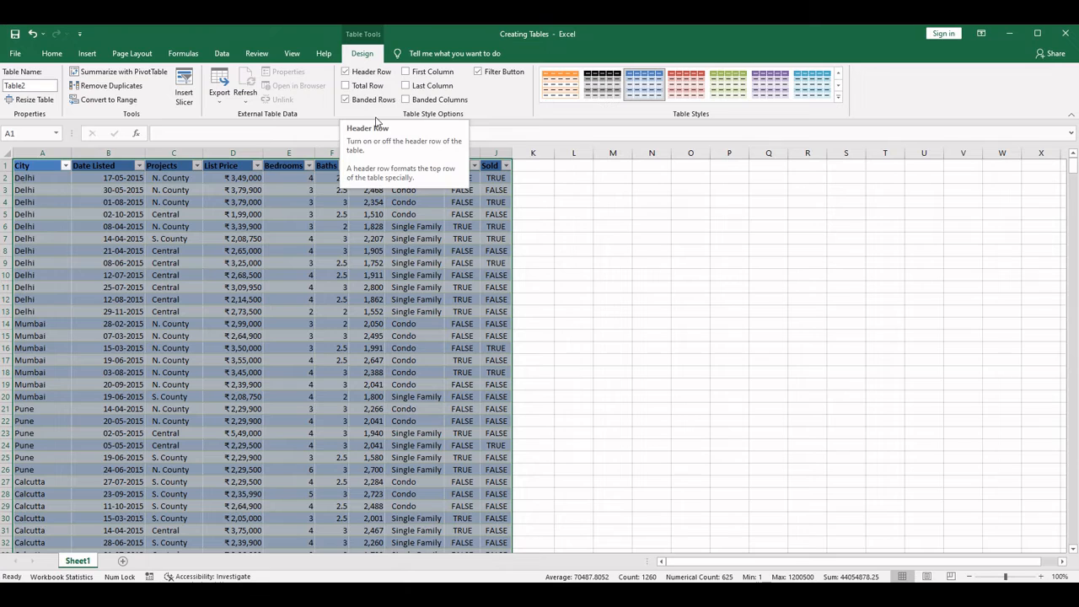
- Switch the table's header row off and back on, and add a total row beneath the last record
{"action": "left_click", "coordinate": [345, 73]}
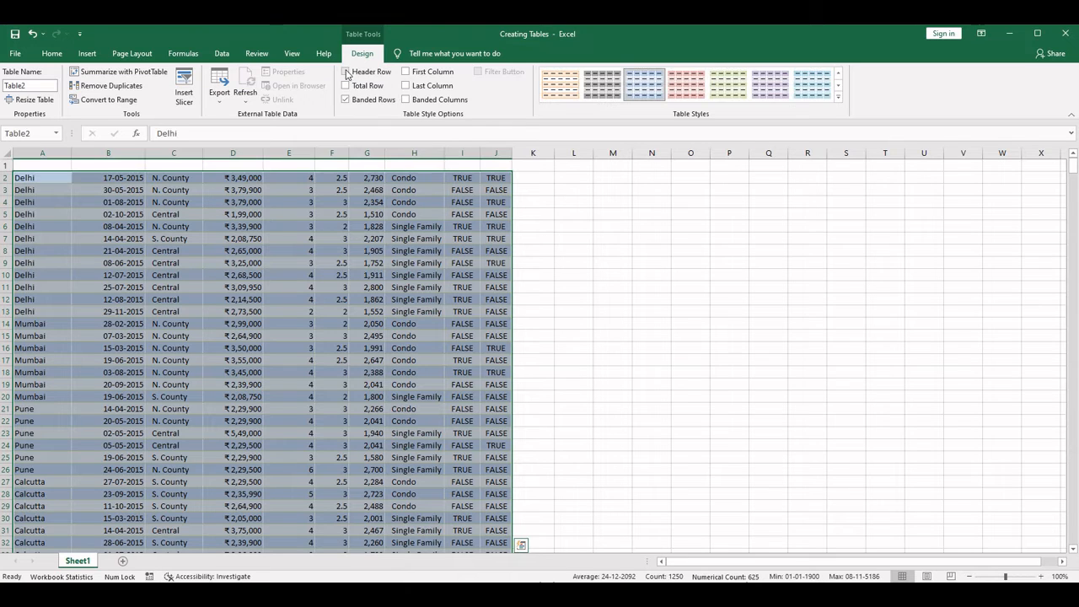
{"action": "left_click", "coordinate": [346, 72]}
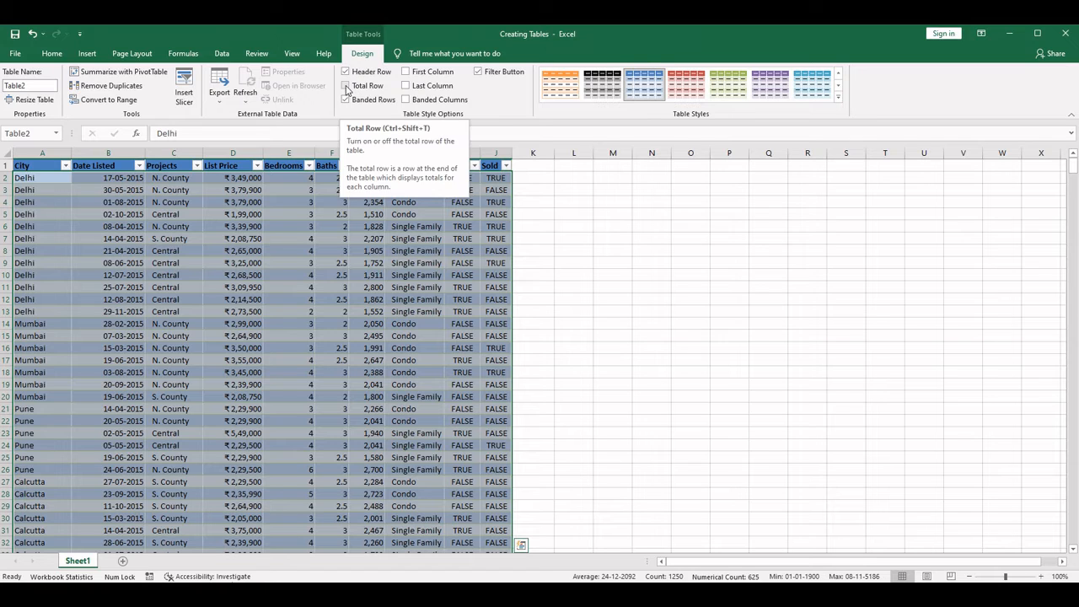
{"action": "scroll", "coordinate": [338, 439], "scroll_direction": "down", "scroll_amount": 20}
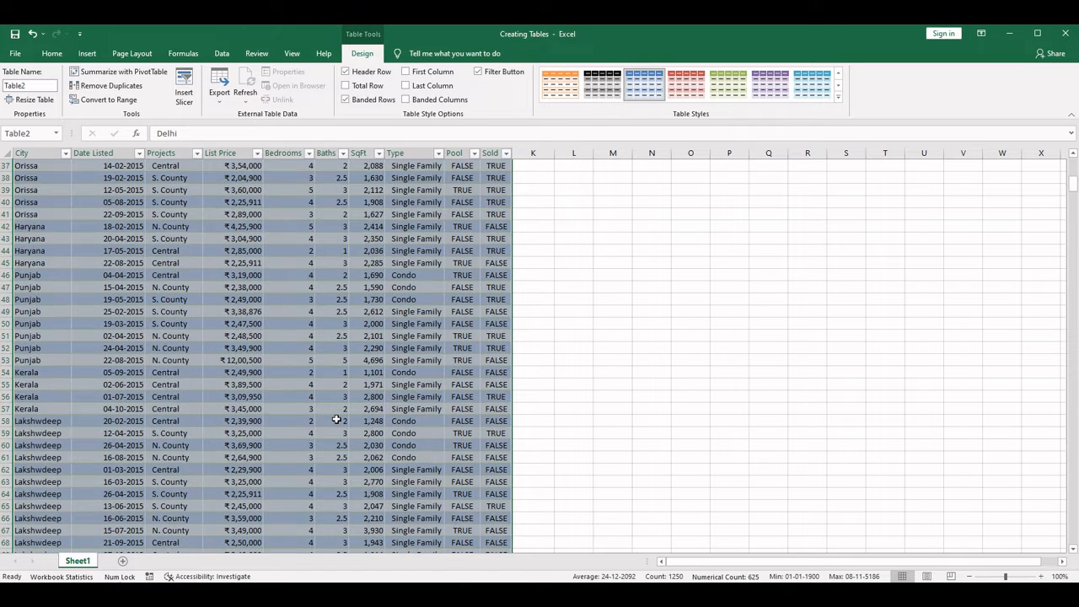
{"action": "scroll", "coordinate": [337, 419], "scroll_direction": "down", "scroll_amount": 7}
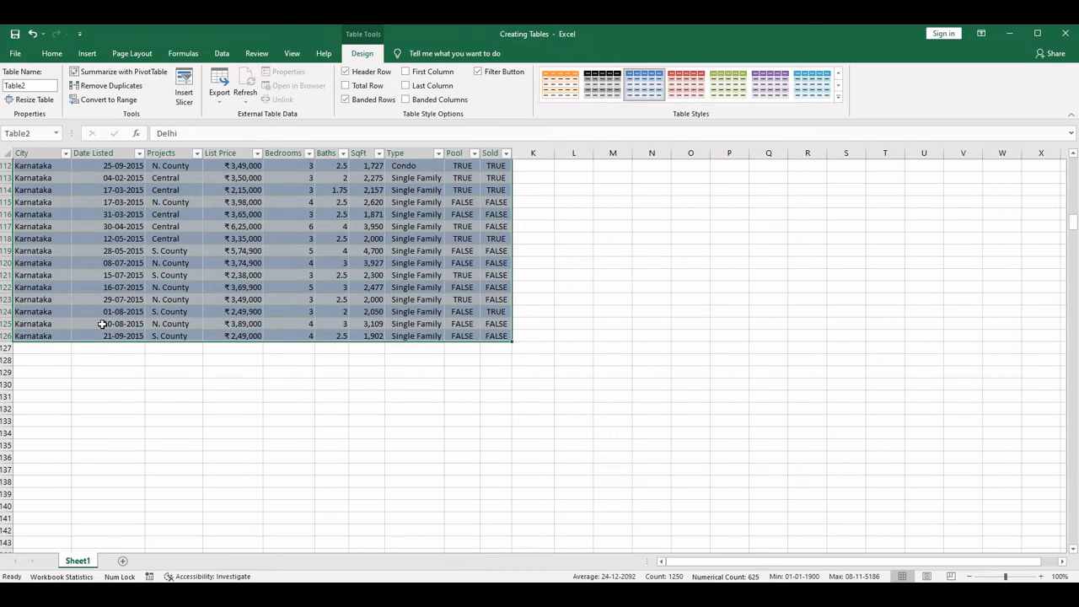
{"action": "left_click", "coordinate": [345, 86]}
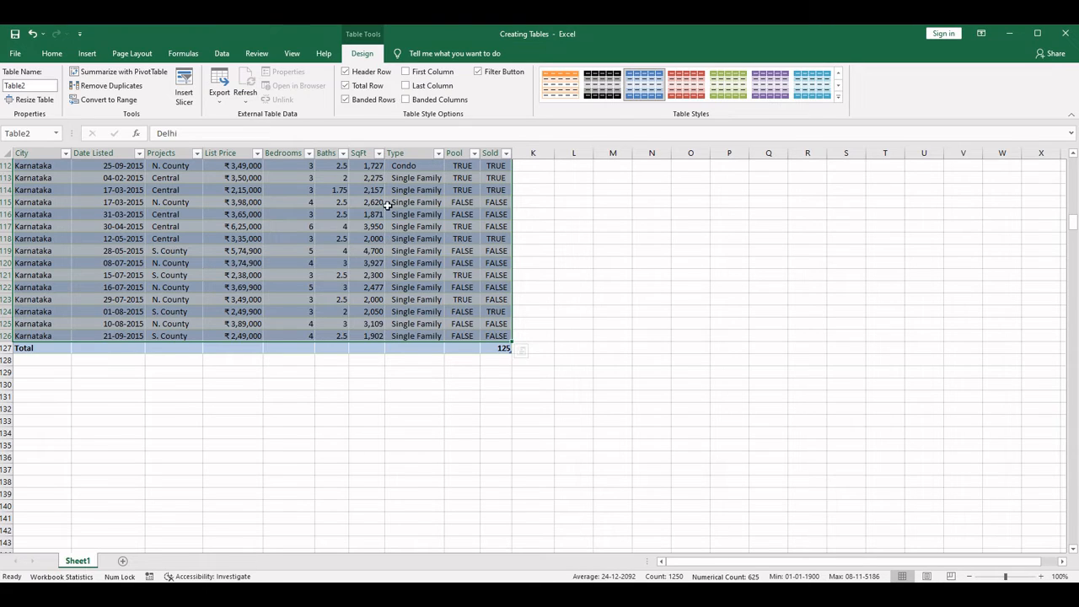
- Remove the total row from the bottom of the property table
{"action": "left_click", "coordinate": [345, 86]}
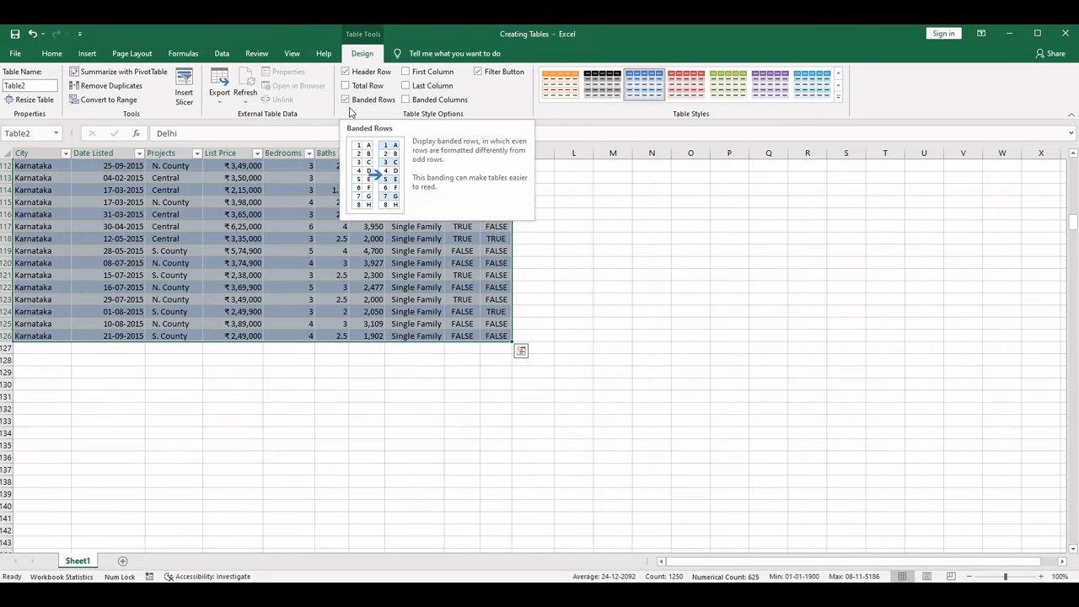
{"action": "scroll", "coordinate": [306, 255], "scroll_direction": "up", "scroll_amount": 16}
{"action": "scroll", "coordinate": [306, 254], "scroll_direction": "up", "scroll_amount": 20}
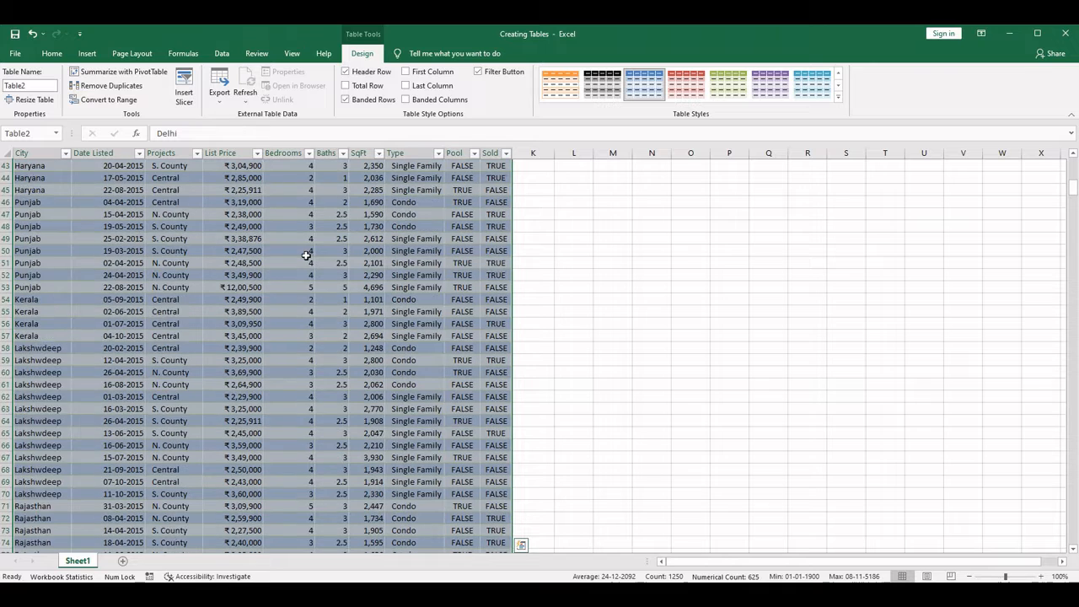
- Switch the table's banded rows option off and back on, selecting the whole table in between
{"action": "left_click", "coordinate": [346, 100]}
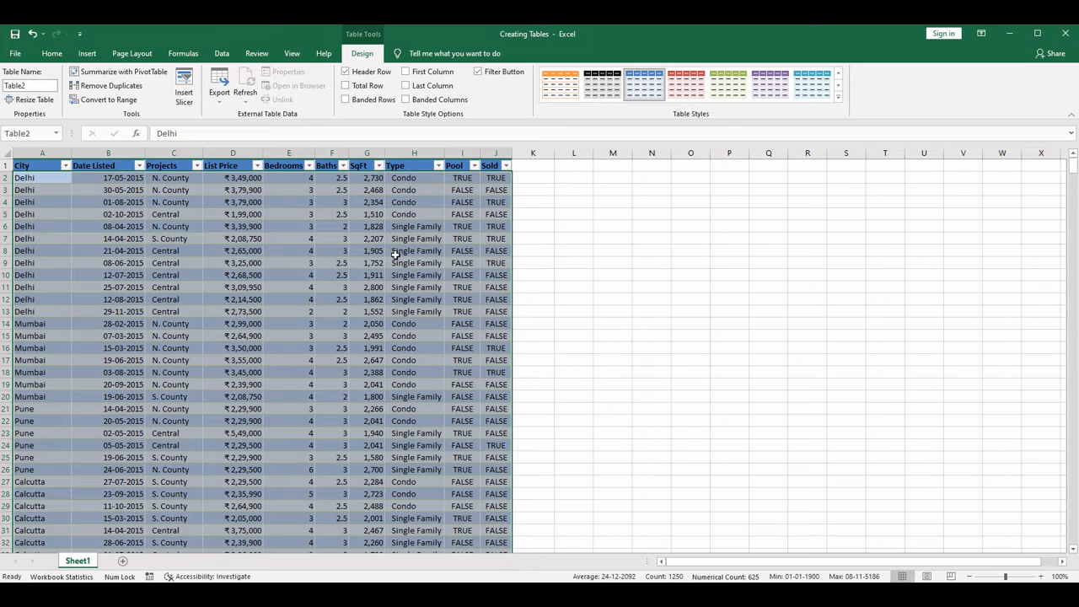
{"action": "left_click", "coordinate": [338, 190]}
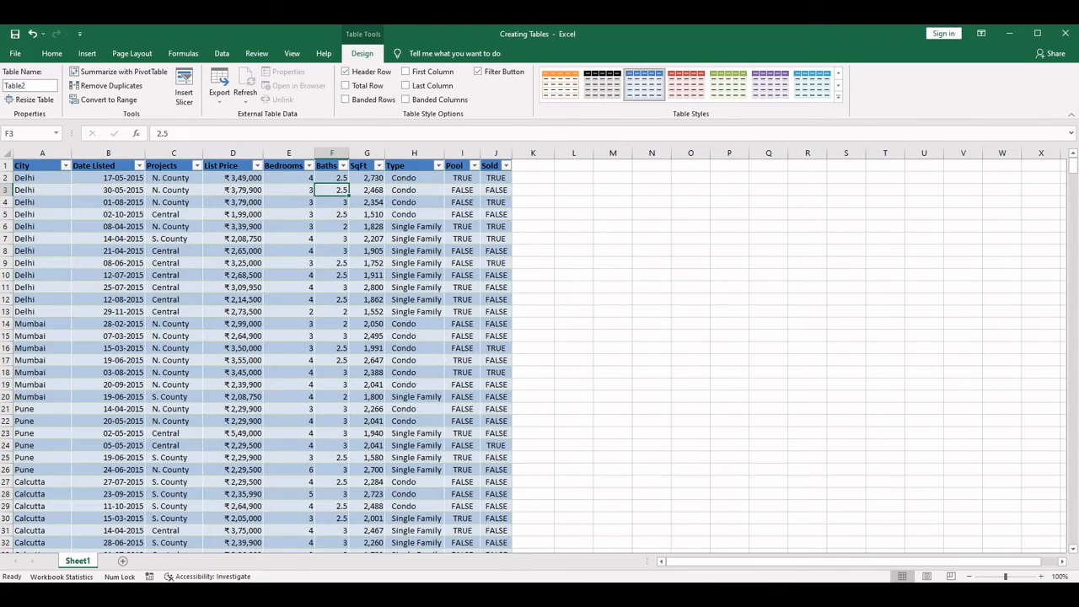
{"action": "key", "text": "ctrl+a"}
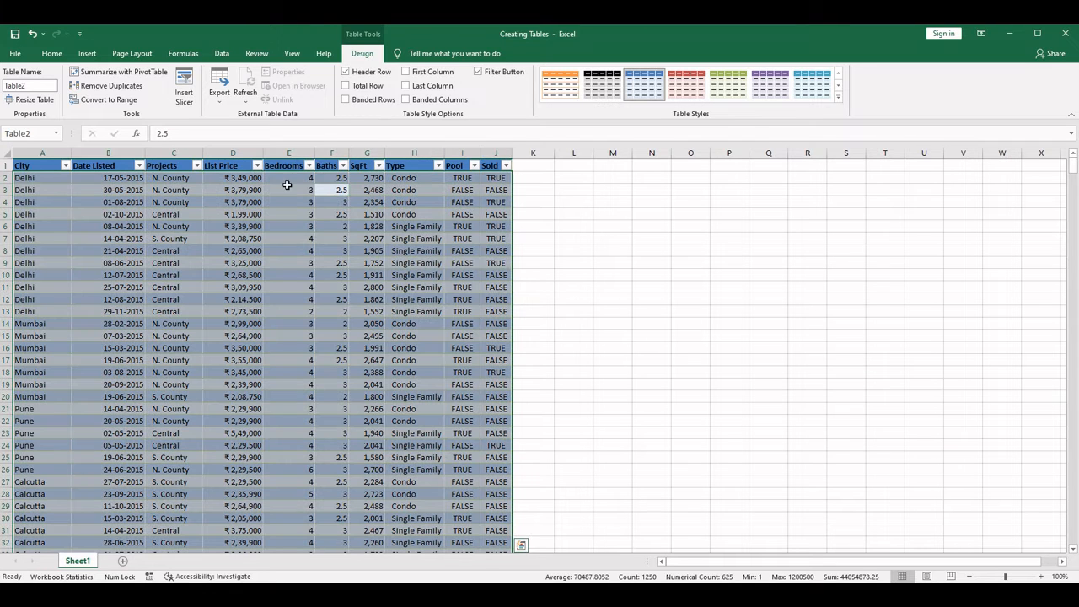
{"action": "left_click", "coordinate": [345, 100]}
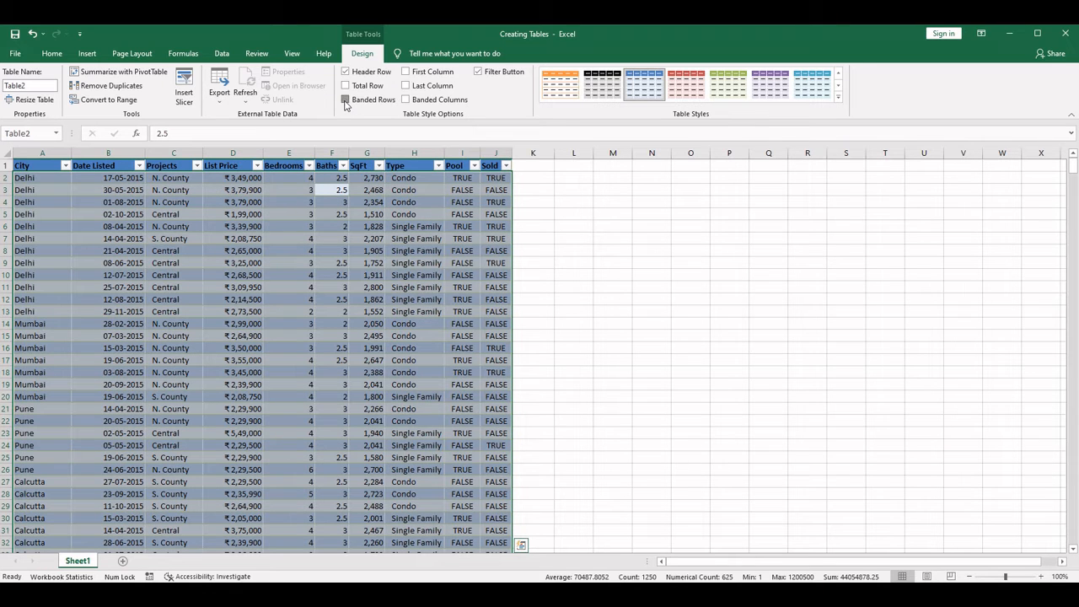
- Try the special formatting for the table's first column and last column, switching each one off again
{"action": "left_click", "coordinate": [407, 73]}
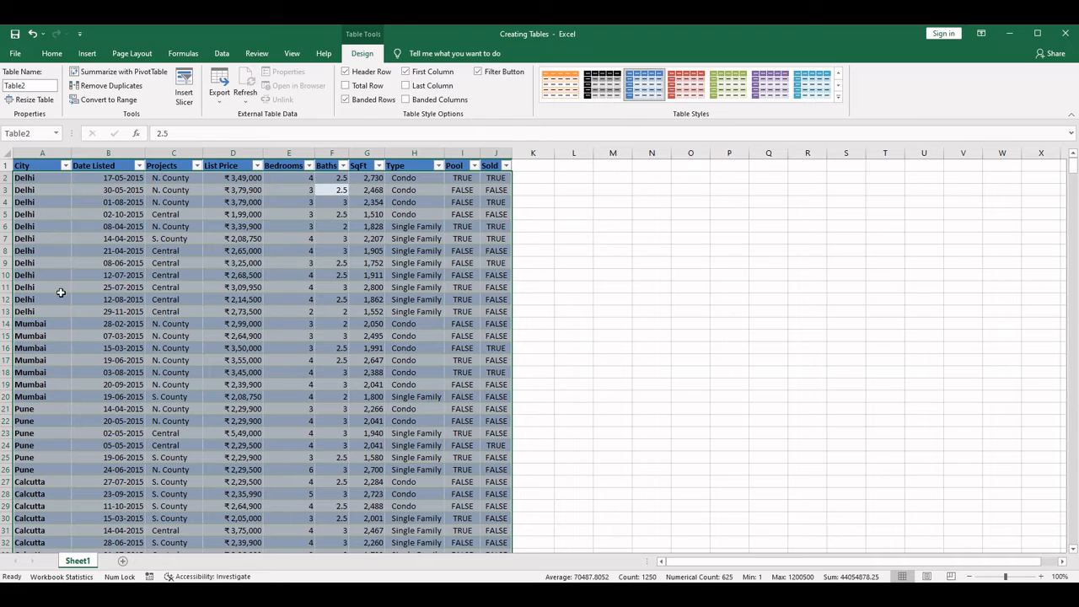
{"action": "left_click", "coordinate": [407, 72]}
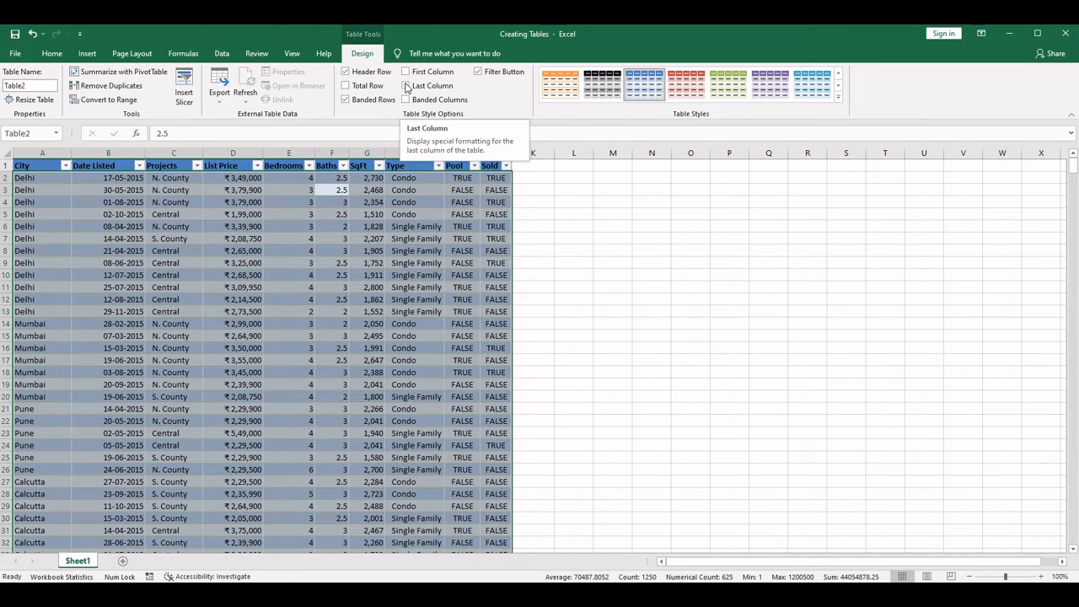
{"action": "left_click", "coordinate": [408, 86]}
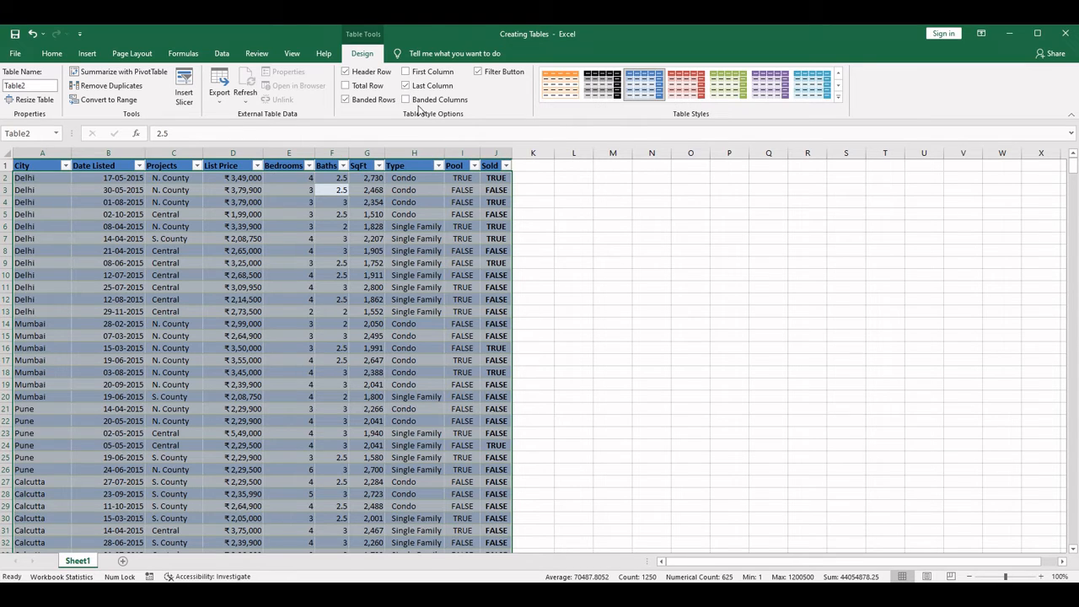
{"action": "left_click", "coordinate": [408, 86]}
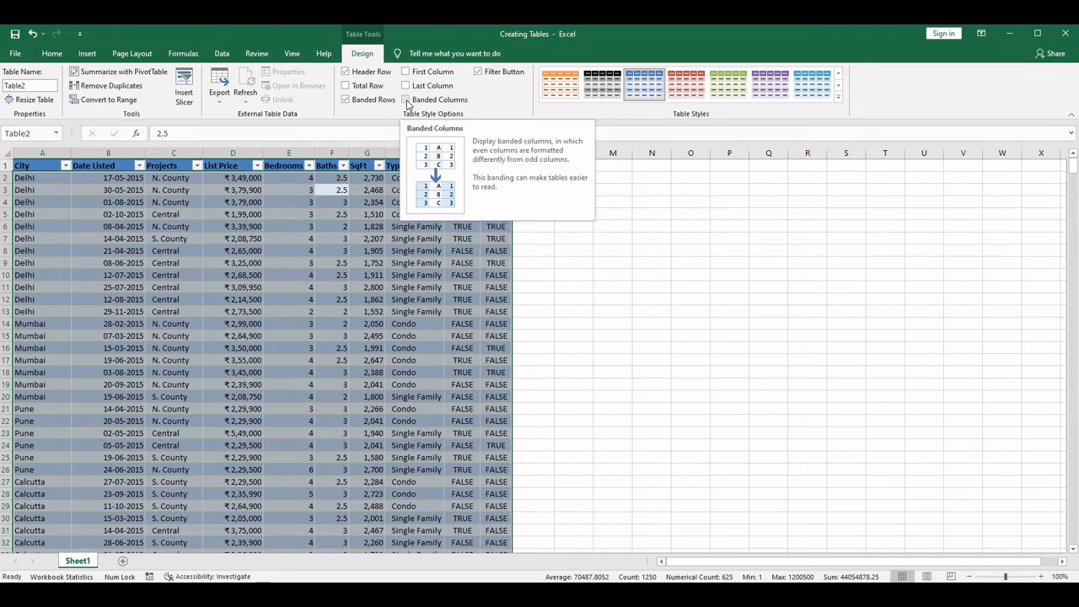
- Try banded columns on the table and leave the option switched off
{"action": "left_click", "coordinate": [407, 101]}
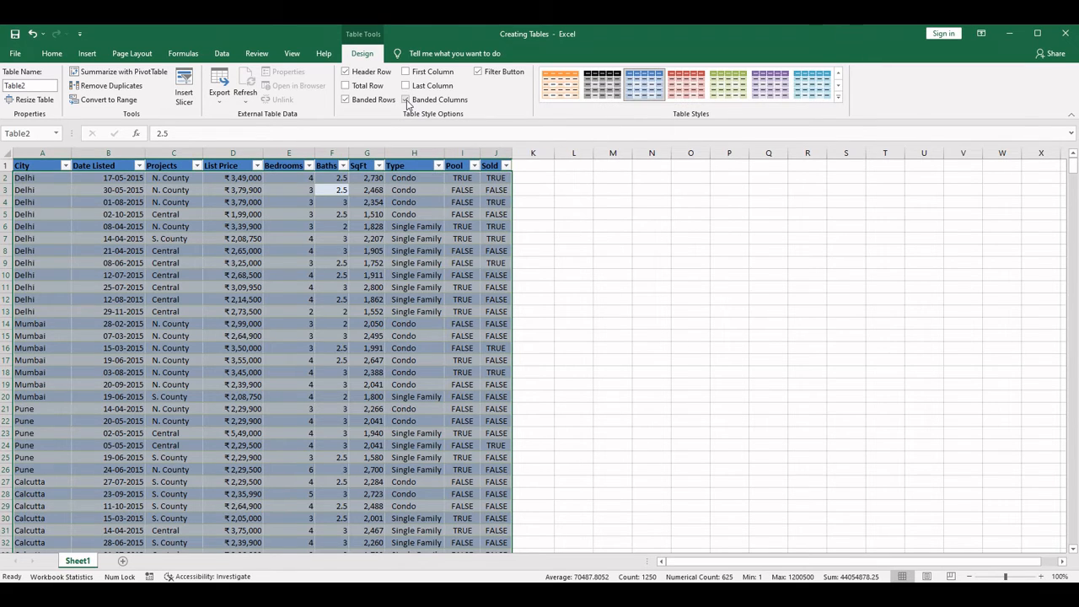
{"action": "left_click", "coordinate": [408, 100]}
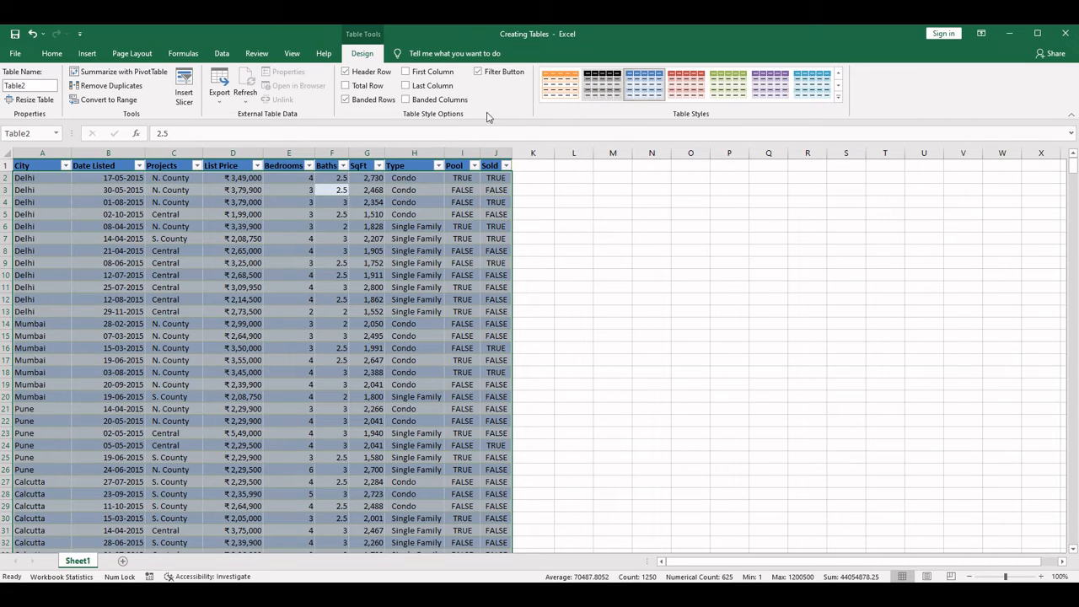
{"action": "left_click", "coordinate": [407, 101]}
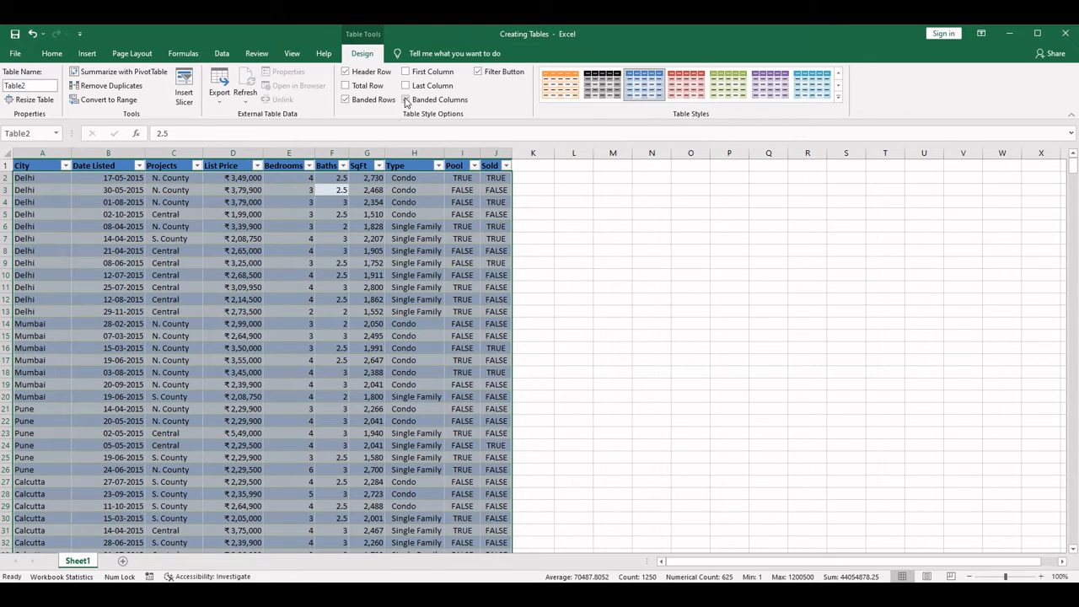
- Turn off the table's banded rows, and hide and restore the filter buttons in its header
{"action": "left_click", "coordinate": [344, 99]}
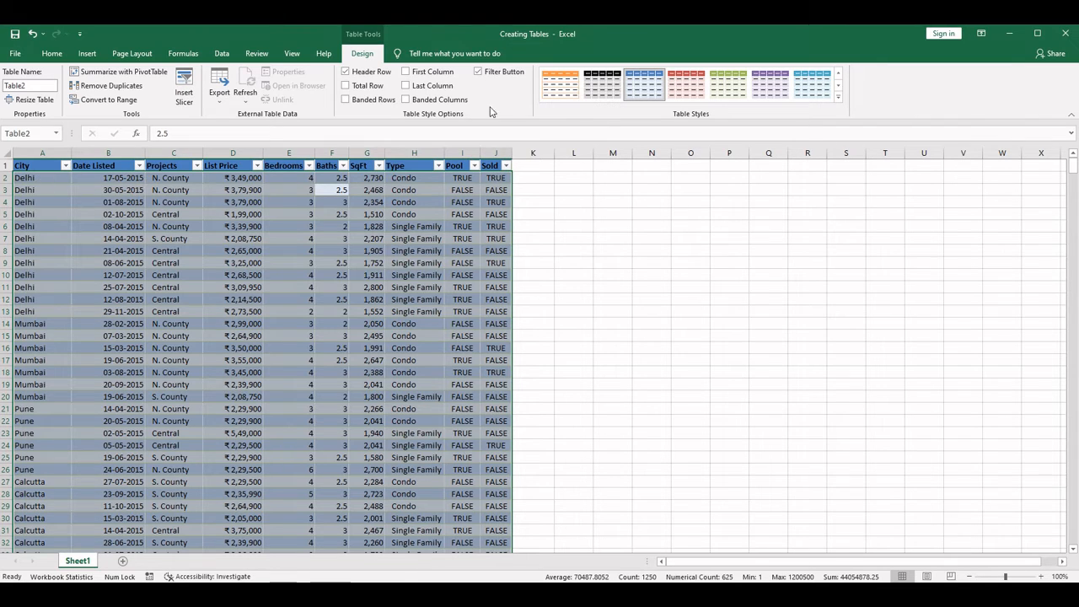
{"action": "left_click", "coordinate": [479, 72]}
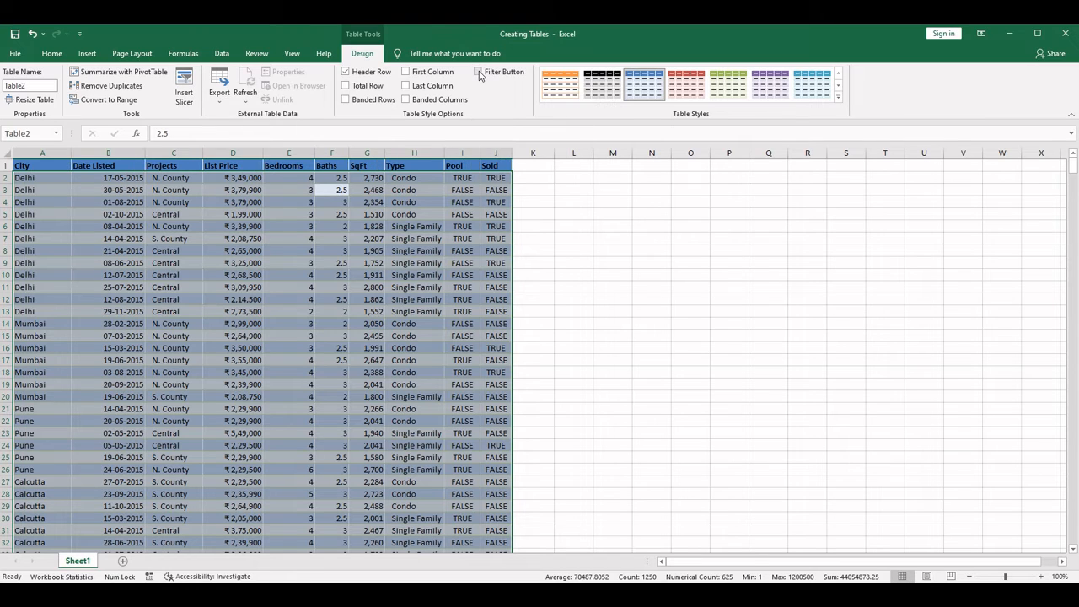
{"action": "left_click", "coordinate": [479, 72]}
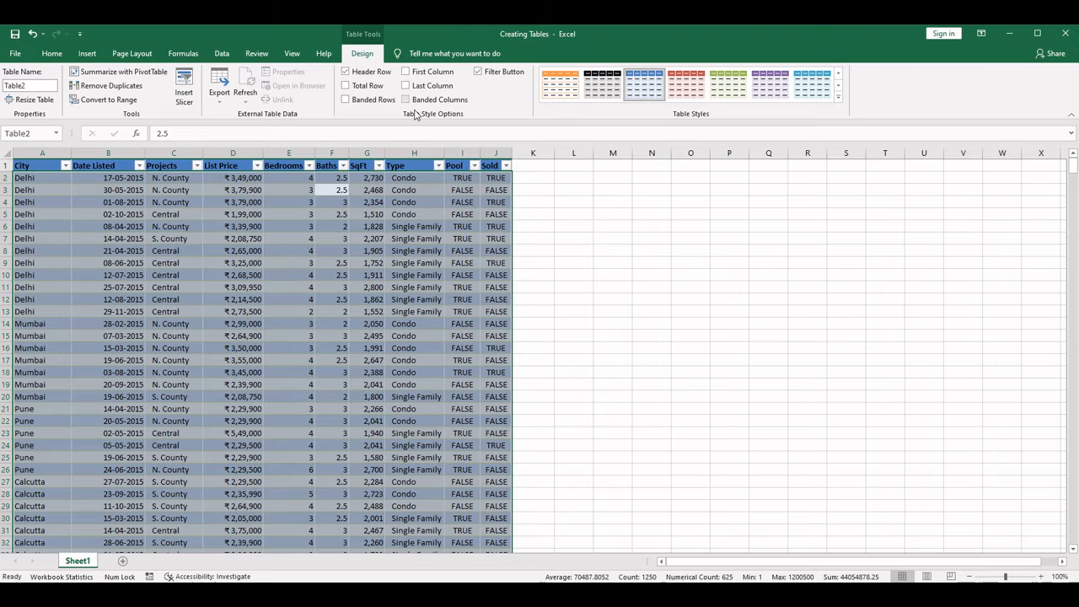
- Remove the table's duplicate rows based on the Bedrooms column only, and check the values left in that column's filter list
{"action": "left_click", "coordinate": [125, 86]}
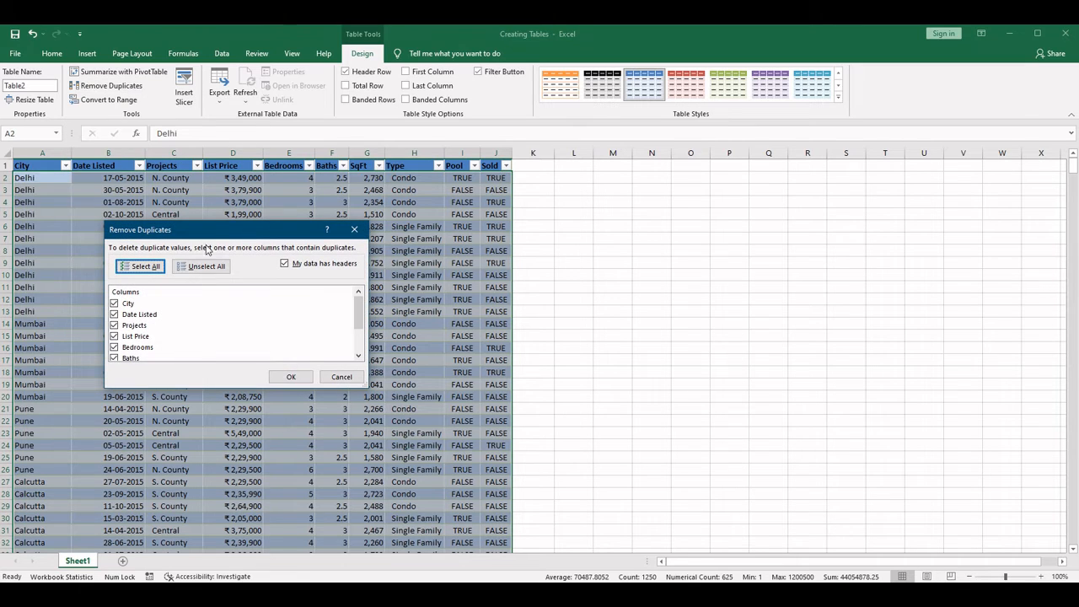
{"action": "left_click_drag", "start_coordinate": [213, 237], "coordinate": [641, 231]}
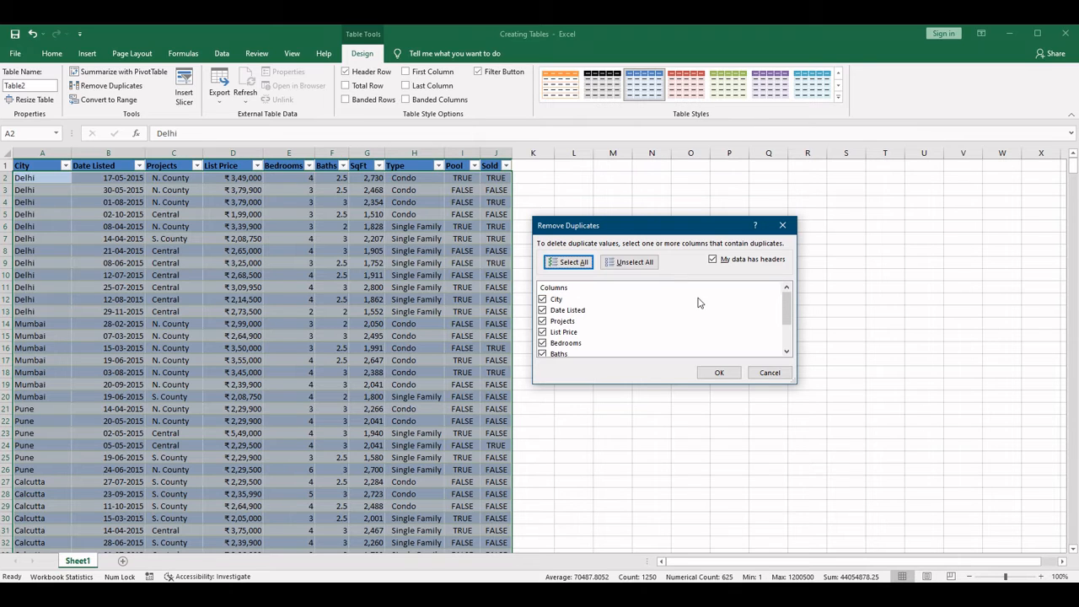
{"action": "scroll", "coordinate": [698, 302], "scroll_direction": "down", "scroll_amount": 2}
{"action": "scroll", "coordinate": [698, 303], "scroll_direction": "up", "scroll_amount": 2}
{"action": "scroll", "coordinate": [557, 339], "scroll_direction": "down", "scroll_amount": 2}
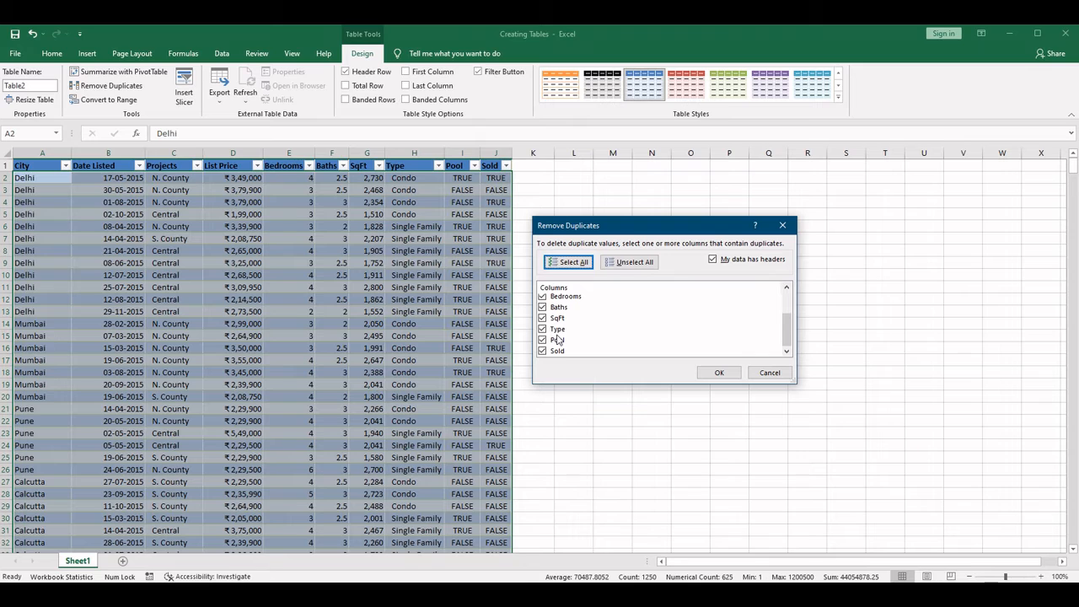
{"action": "scroll", "coordinate": [557, 339], "scroll_direction": "up", "scroll_amount": 2}
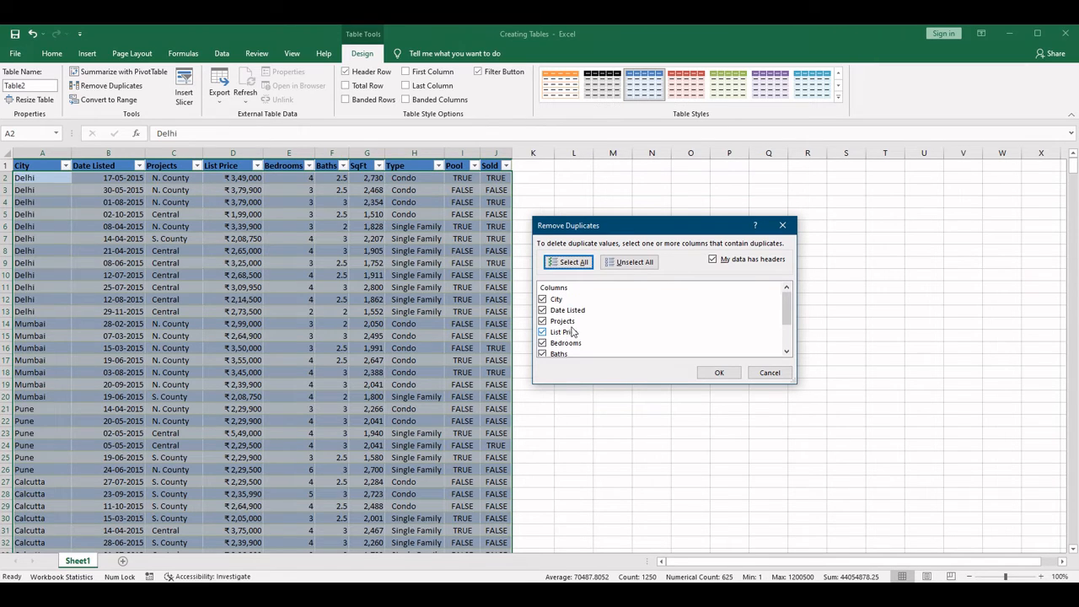
{"action": "left_click", "coordinate": [632, 266]}
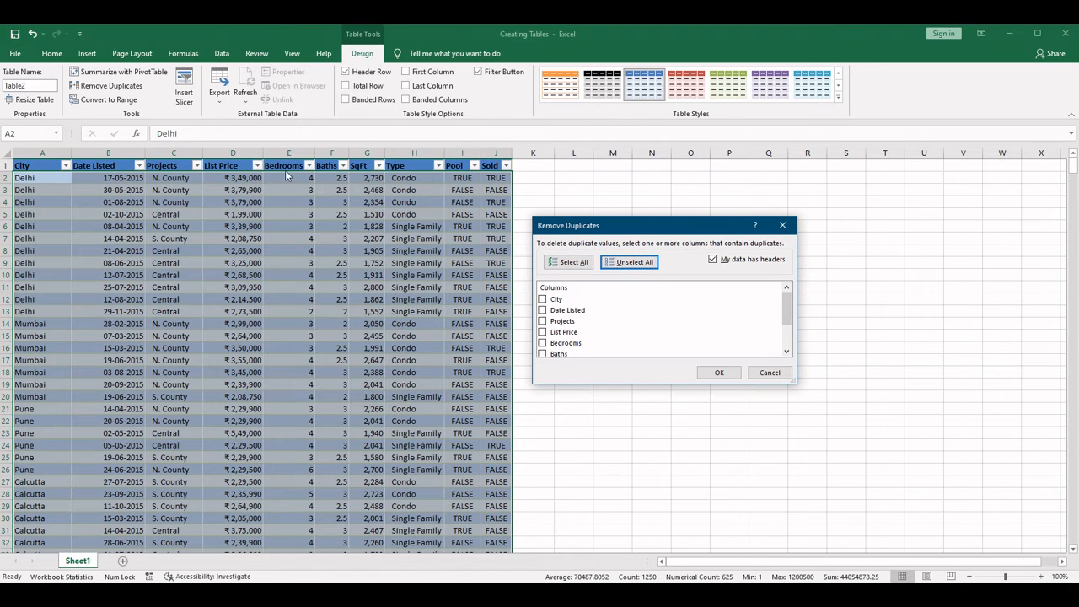
{"action": "left_click", "coordinate": [543, 343]}
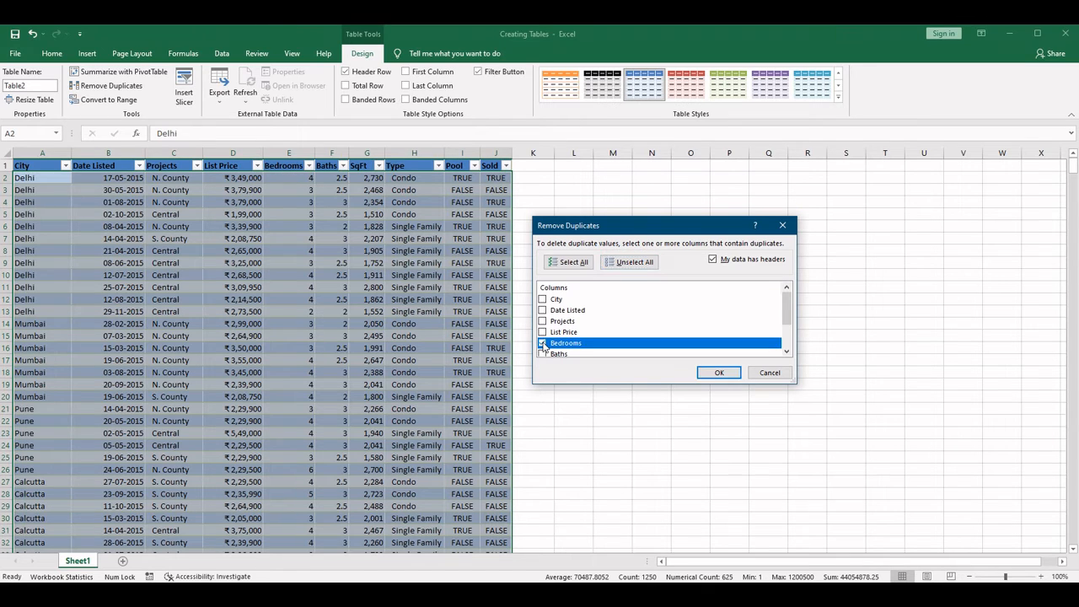
{"action": "left_click", "coordinate": [721, 373]}
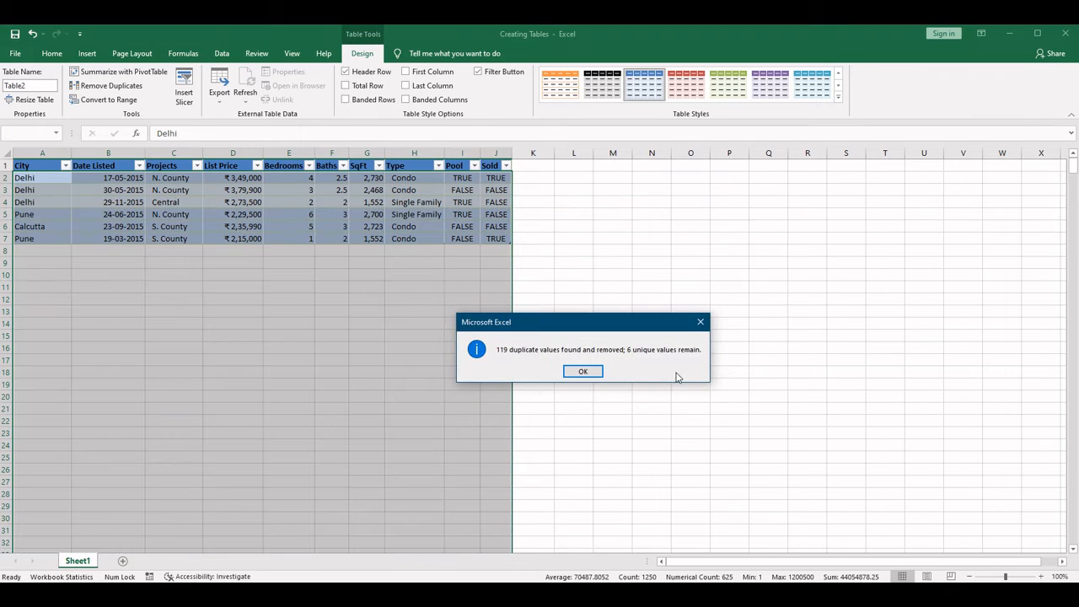
{"action": "left_click", "coordinate": [583, 372]}
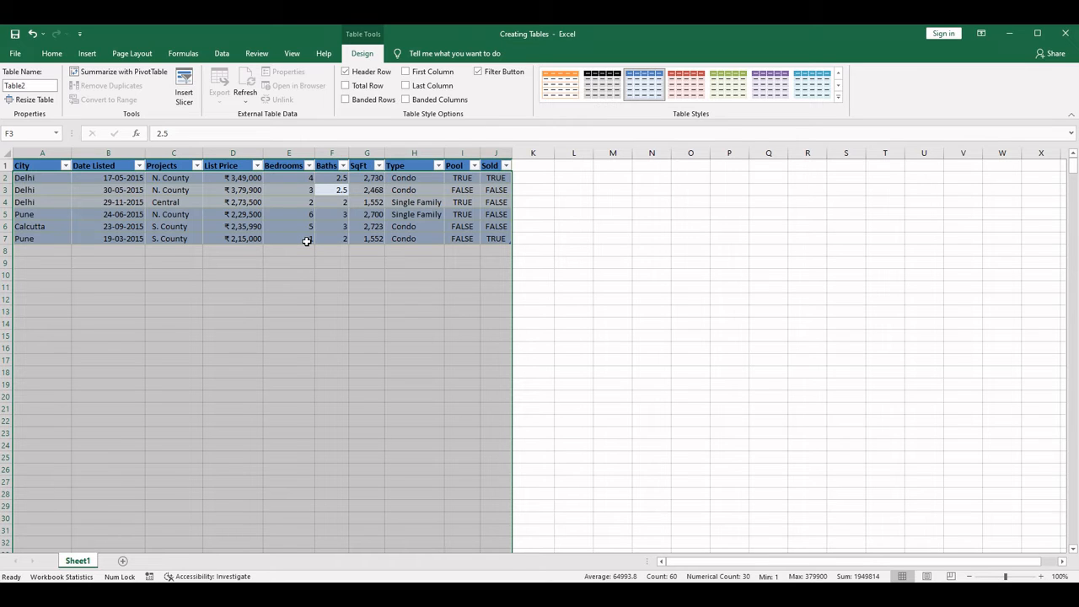
{"action": "left_click", "coordinate": [309, 166]}
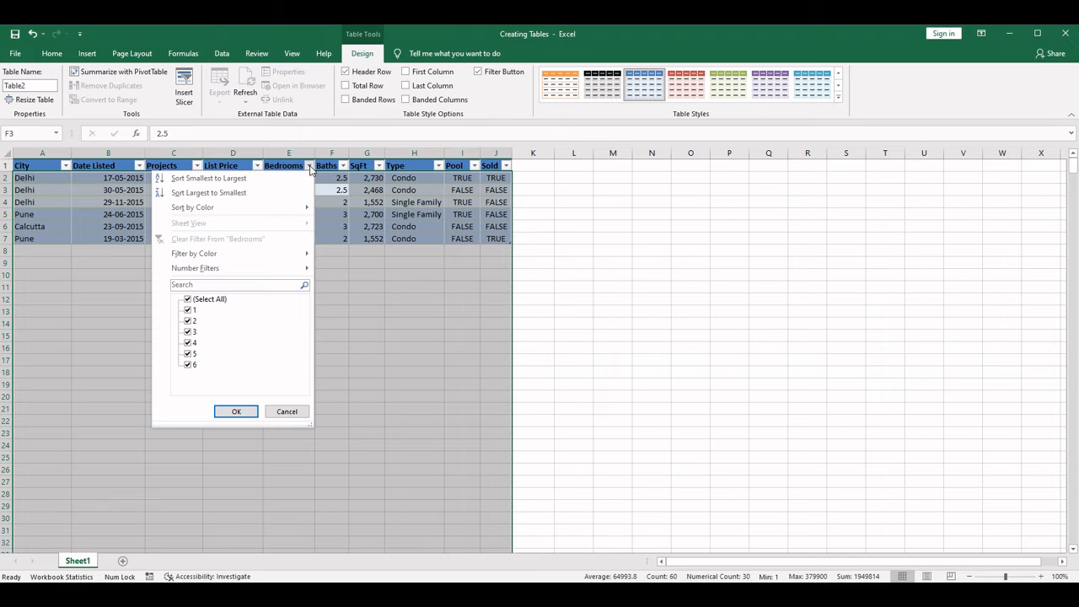
{"action": "left_click", "coordinate": [309, 166]}
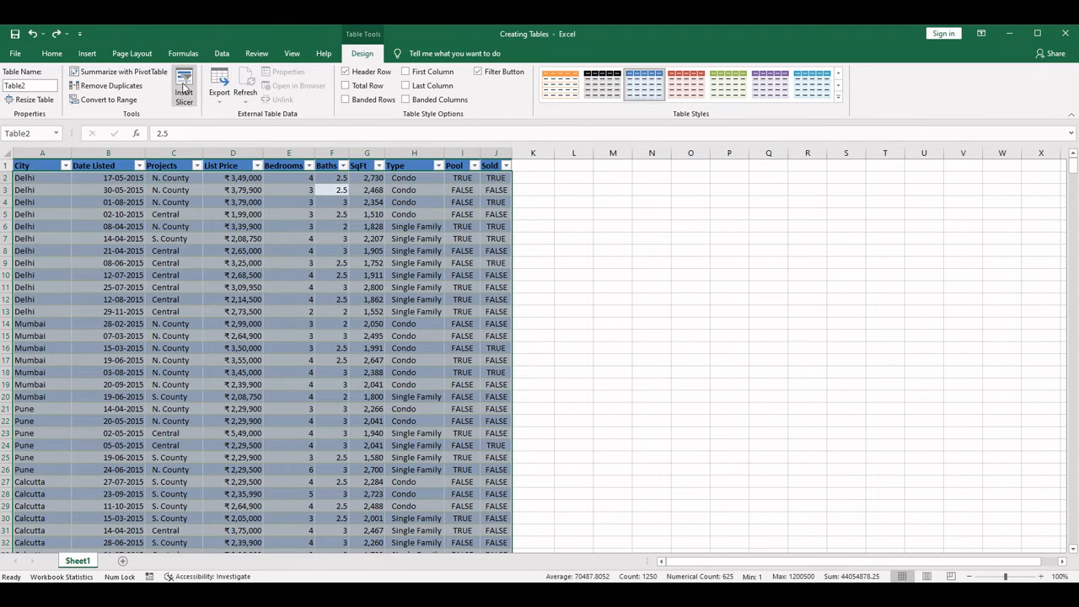
- Insert a slicer for the City column and place it in the empty area beside the table
{"action": "left_click", "coordinate": [184, 88]}
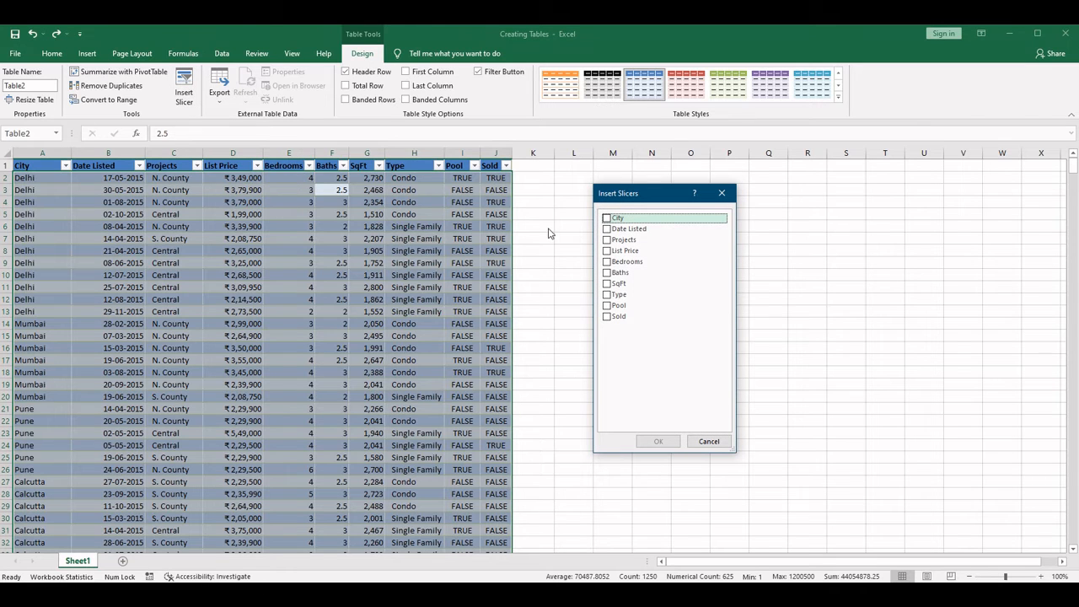
{"action": "left_click_drag", "start_coordinate": [654, 198], "coordinate": [844, 194]}
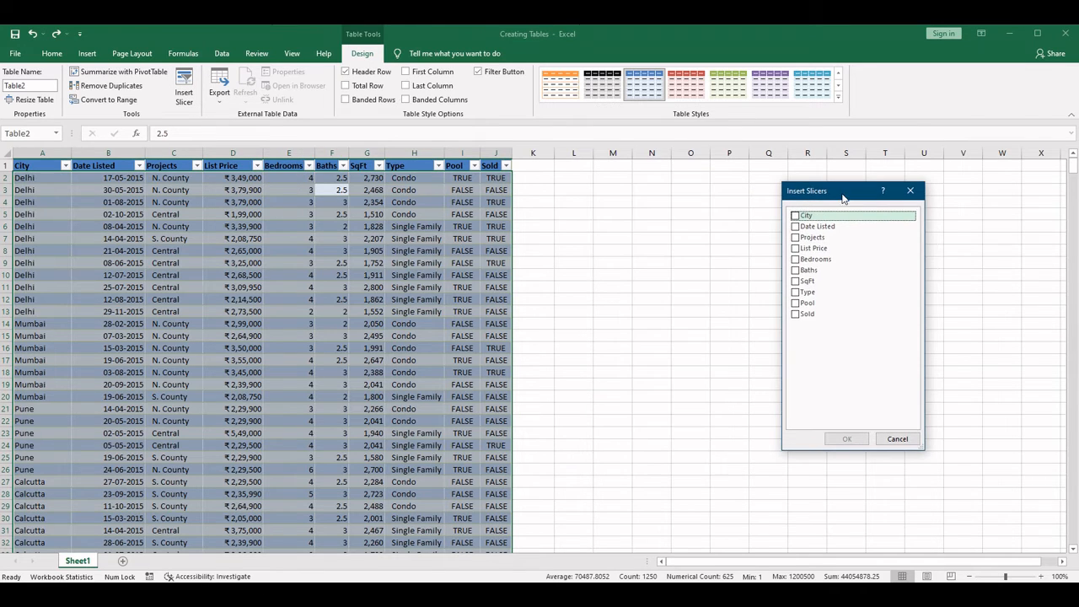
{"action": "left_click", "coordinate": [796, 217]}
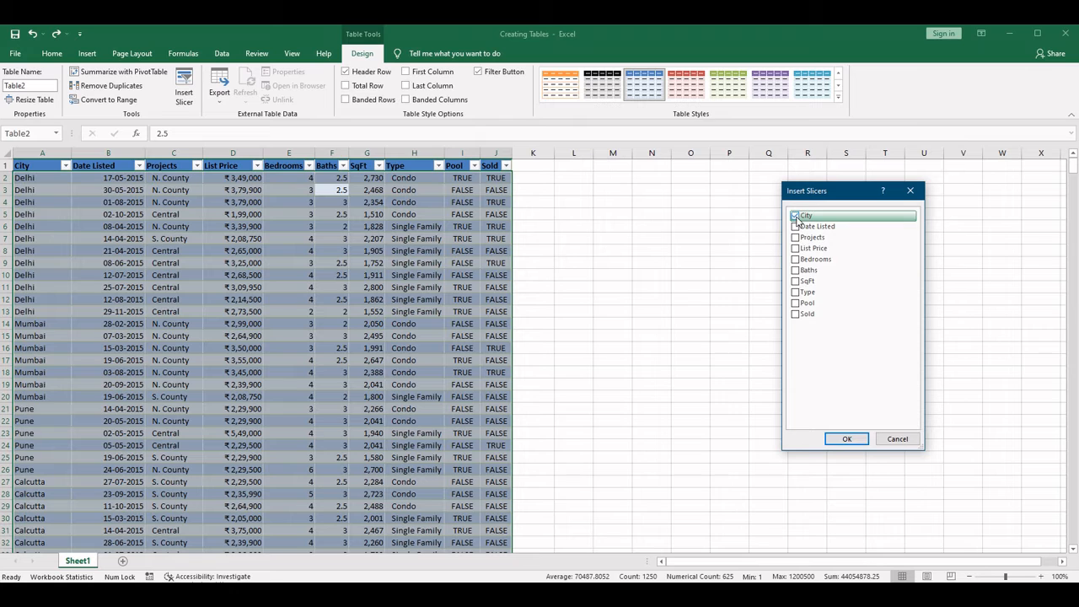
{"action": "left_click", "coordinate": [847, 439]}
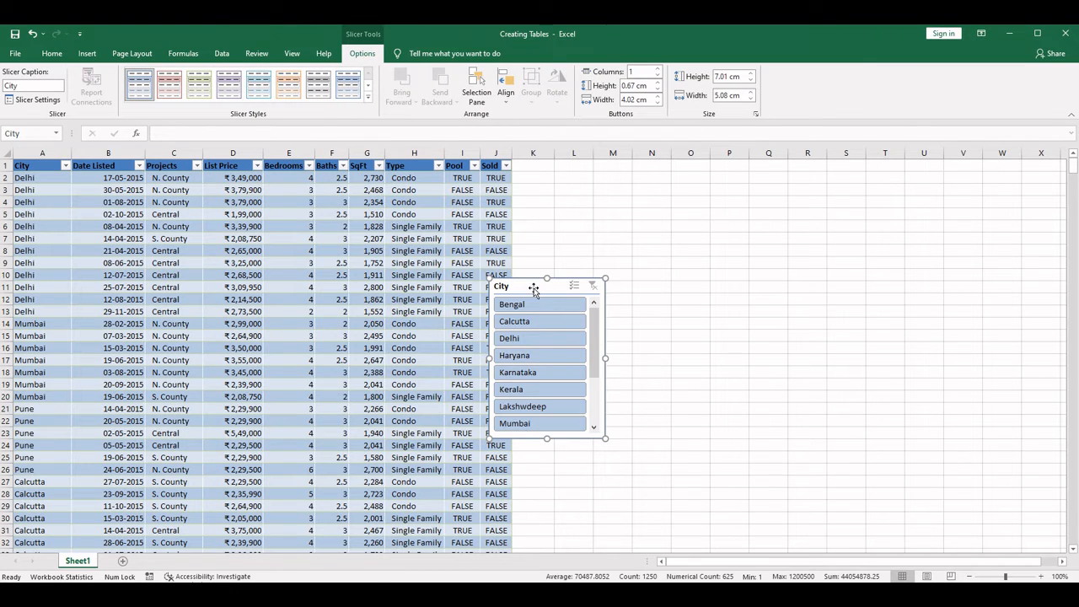
{"action": "left_click_drag", "start_coordinate": [534, 289], "coordinate": [604, 226]}
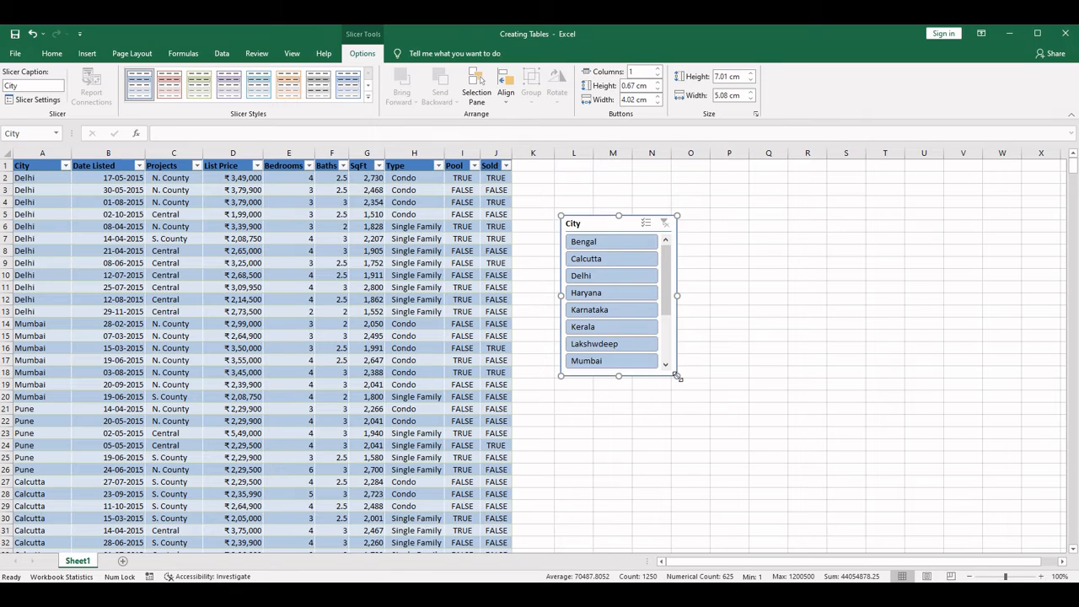
- Arrange the City slicer's buttons in 2 columns and resize the slicer to about 6.4 cm high and 5.35 cm wide
{"action": "left_click_drag", "start_coordinate": [677, 377], "coordinate": [683, 465]}
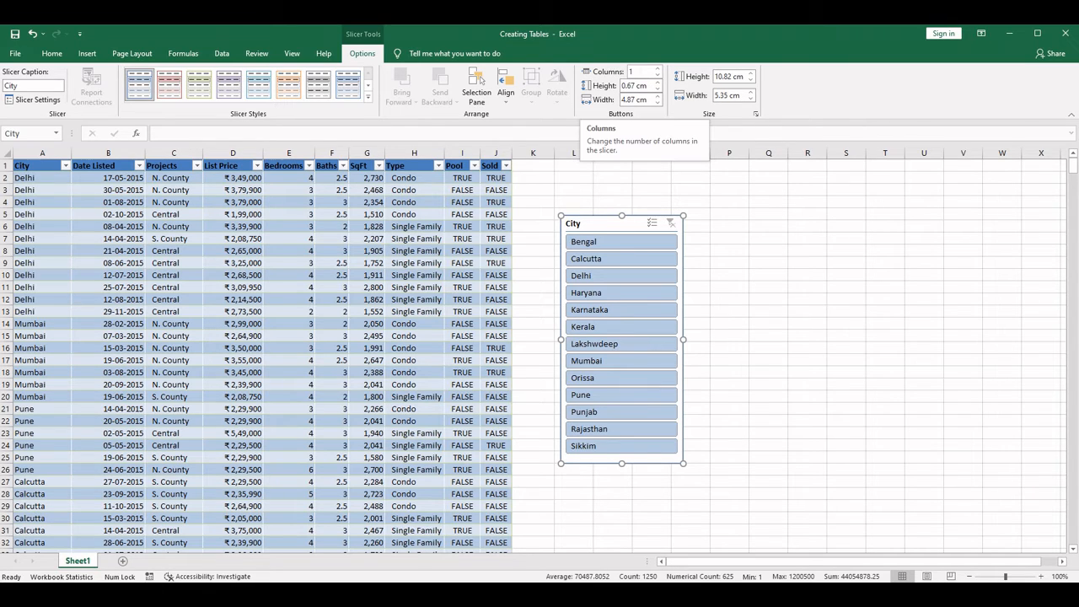
{"action": "left_click", "coordinate": [643, 74]}
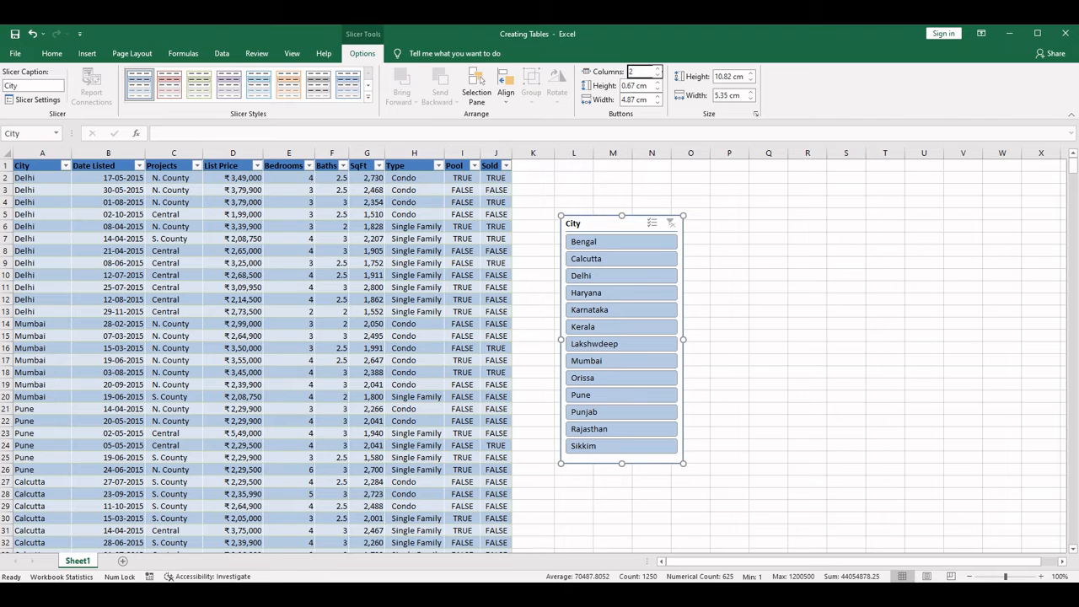
{"action": "key", "text": "Return"}
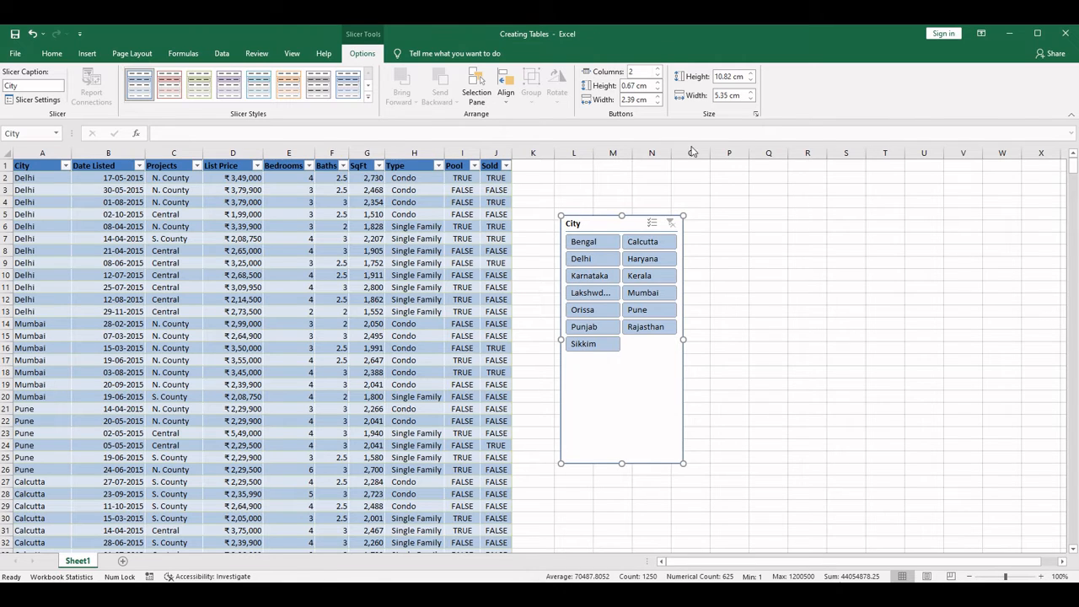
{"action": "left_click_drag", "start_coordinate": [621, 463], "coordinate": [622, 362]}
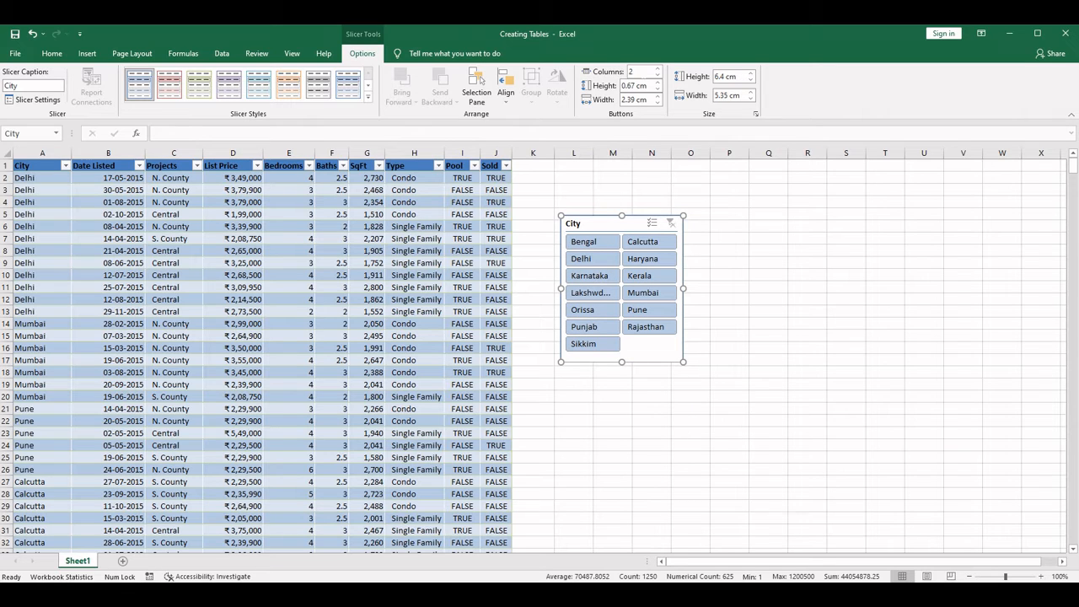
- Arrange the City slicer's buttons in 3 columns and resize the slicer to about 4.92 cm high and 8.23 cm wide
{"action": "left_click", "coordinate": [646, 72]}
{"action": "key", "text": "Return"}
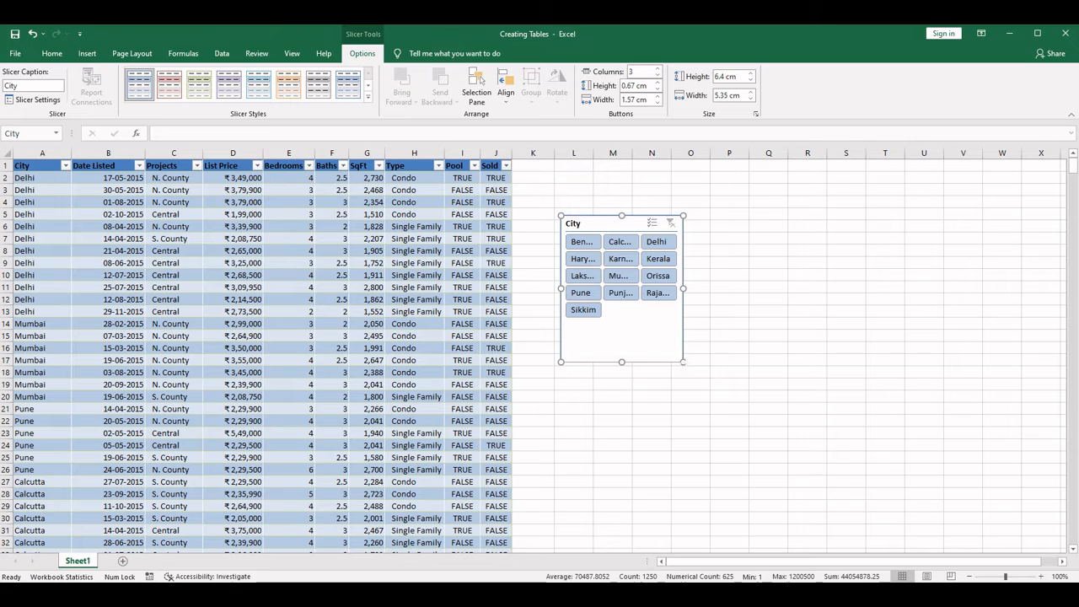
{"action": "left_click_drag", "start_coordinate": [683, 361], "coordinate": [736, 325]}
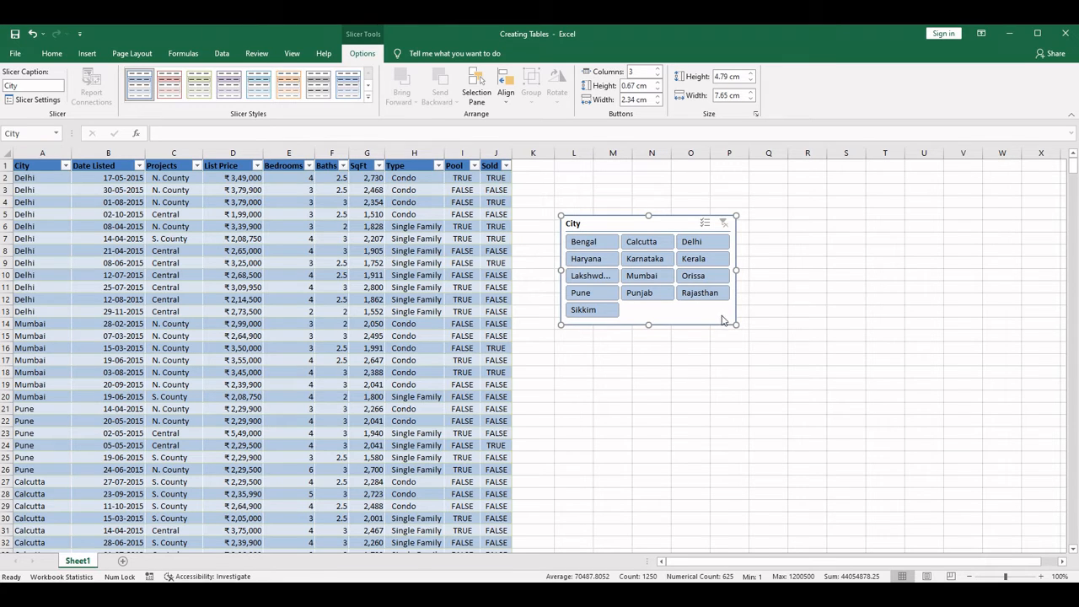
{"action": "left_click_drag", "start_coordinate": [736, 324], "coordinate": [751, 327]}
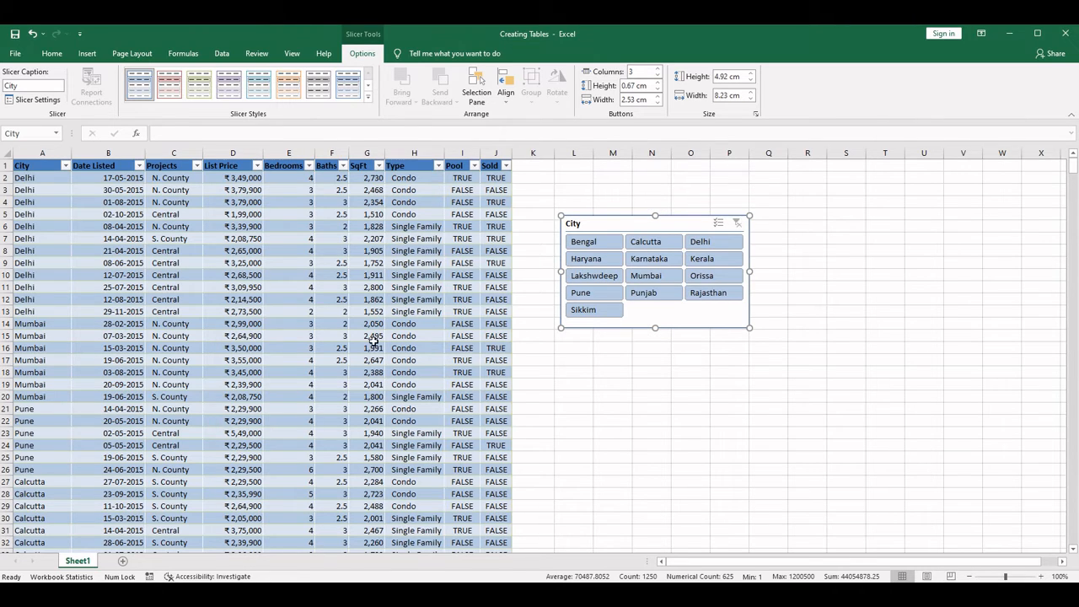
- Filter the table to Punjab with the City slicer and check the Bedrooms values of those listings
{"action": "left_click", "coordinate": [656, 297]}
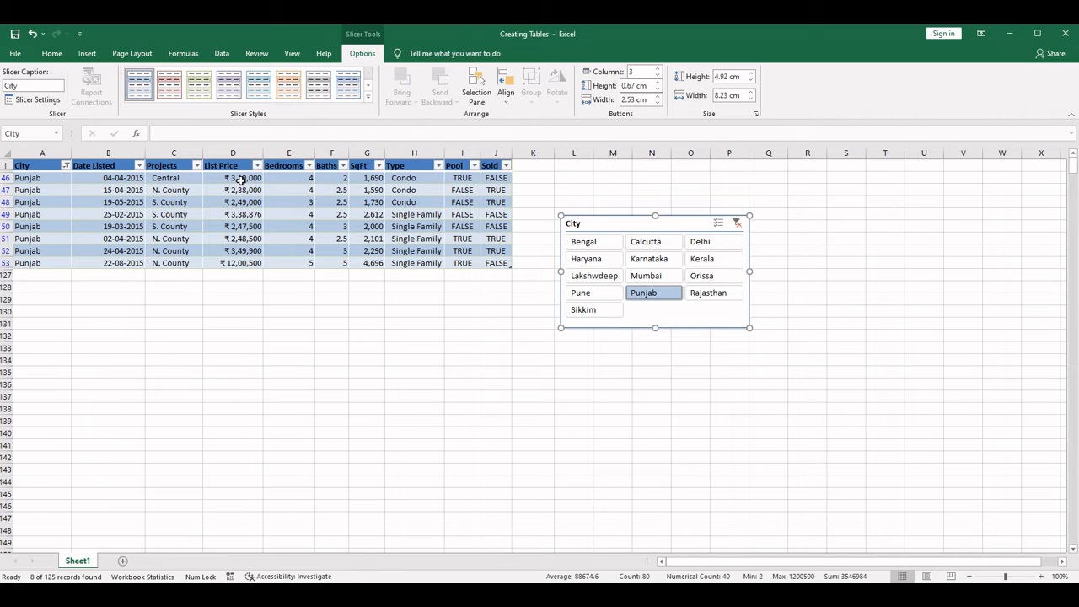
{"action": "left_click_drag", "start_coordinate": [301, 179], "coordinate": [313, 262]}
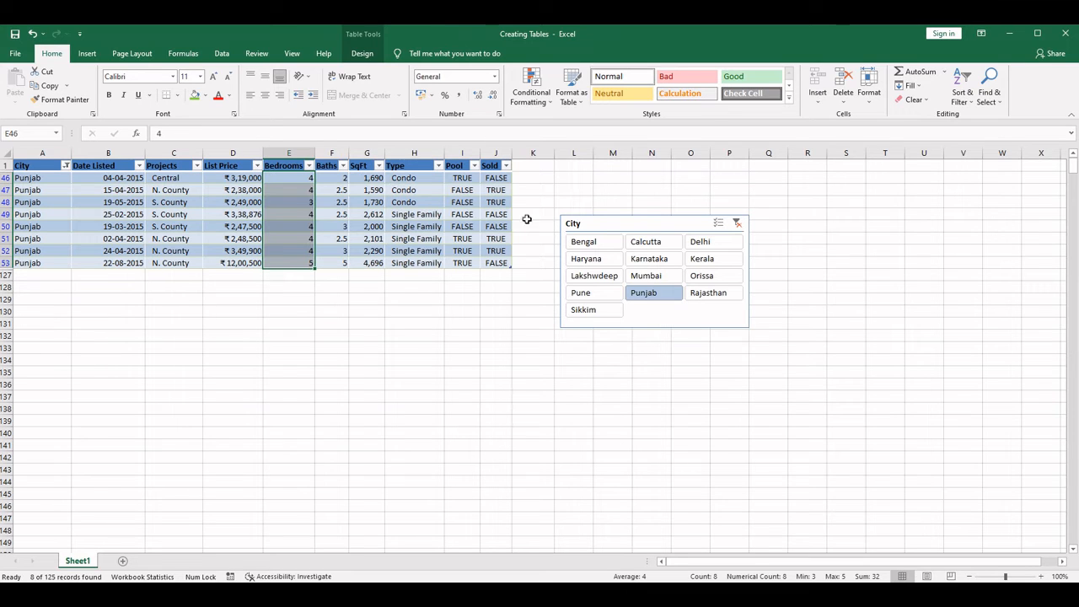
- Filter the table to Haryana, Punjab and Sikkim together with the City slicer, and check the city names in the filtered rows
{"action": "left_click", "coordinate": [592, 260]}
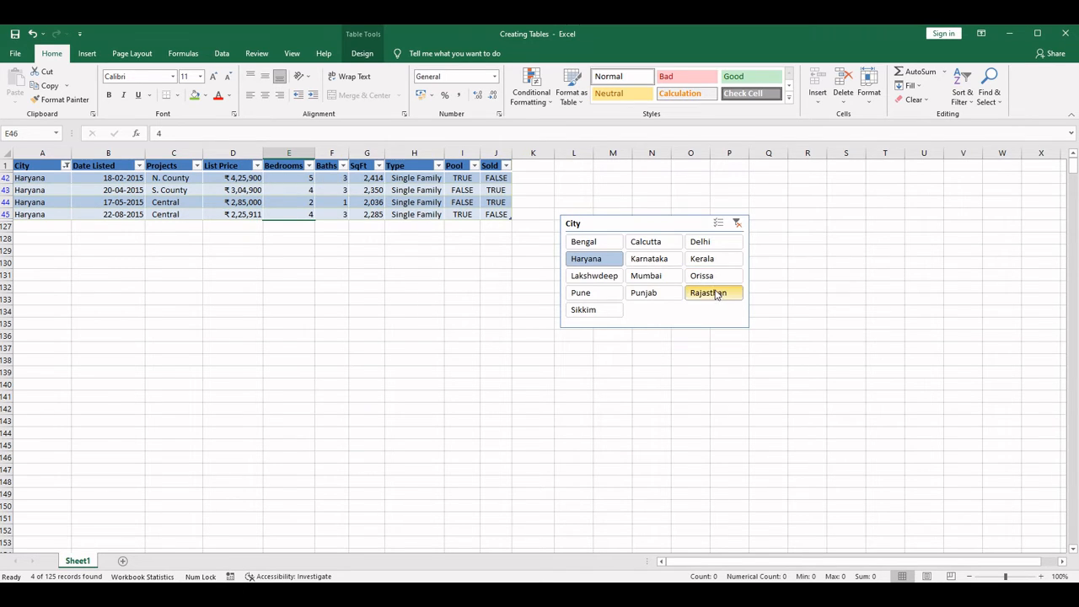
{"action": "left_click", "coordinate": [658, 295], "text": "ctrl"}
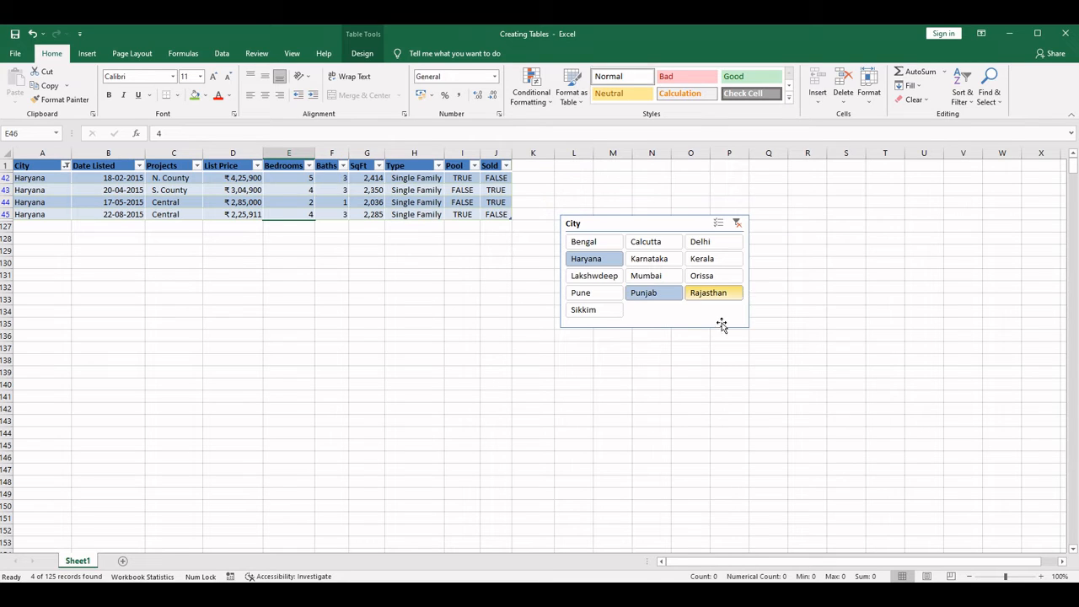
{"action": "left_click", "coordinate": [595, 311], "text": "ctrl"}
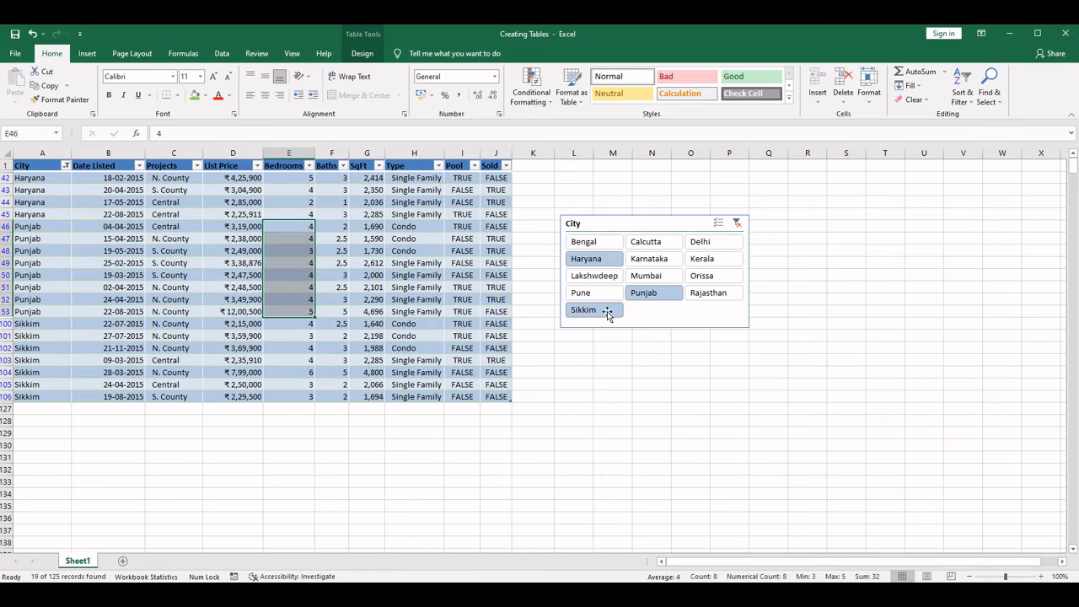
{"action": "left_click", "coordinate": [38, 190]}
{"action": "left_click", "coordinate": [37, 226]}
{"action": "left_click", "coordinate": [37, 250]}
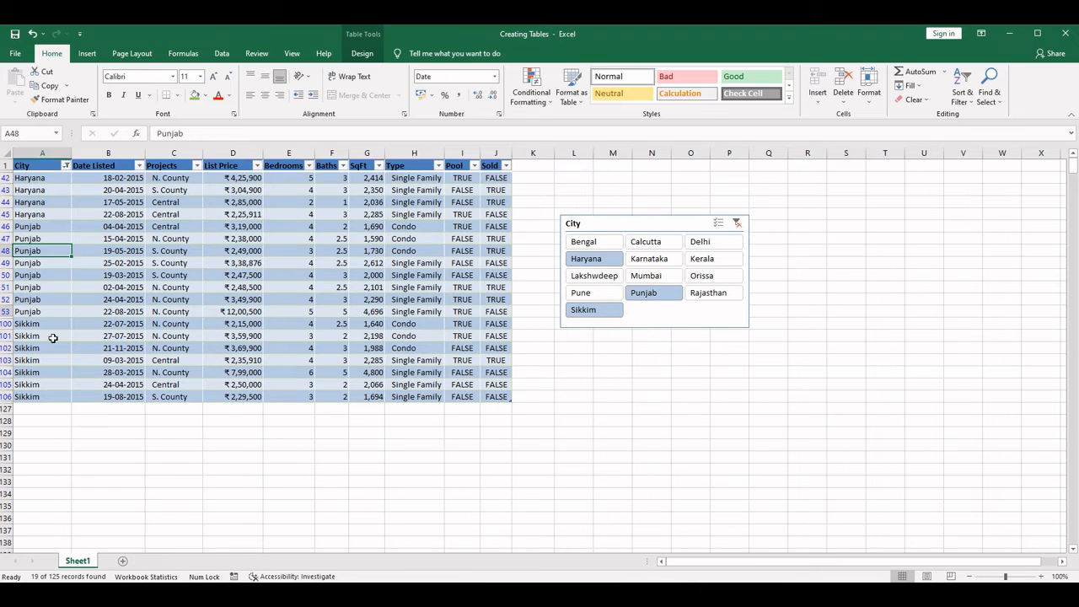
{"action": "left_click", "coordinate": [39, 349]}
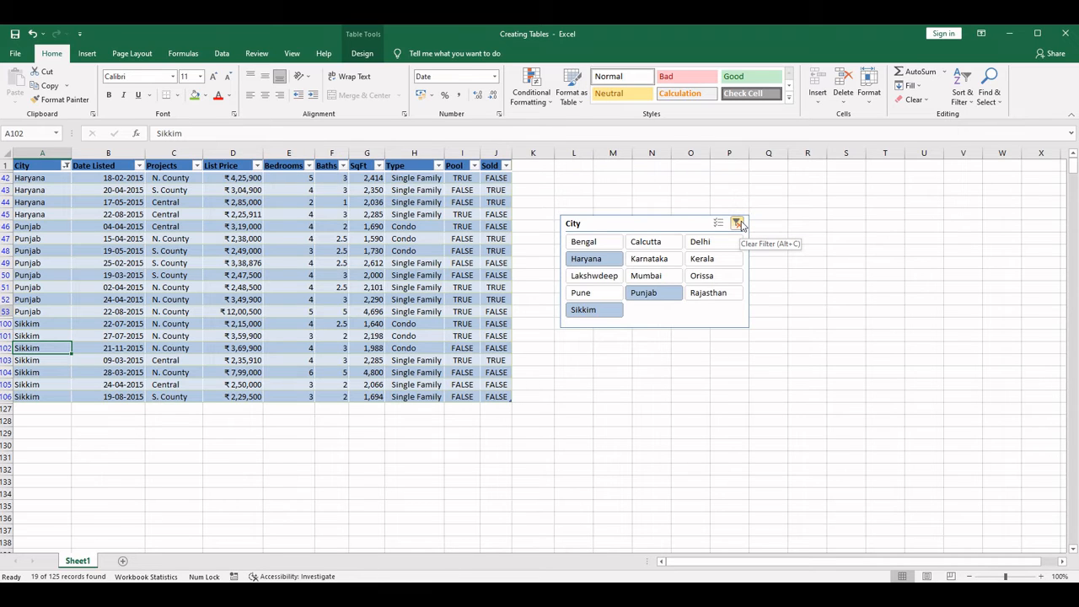
- Clear the City slicer's filter and look through the full list of properties
{"action": "left_click", "coordinate": [739, 223]}
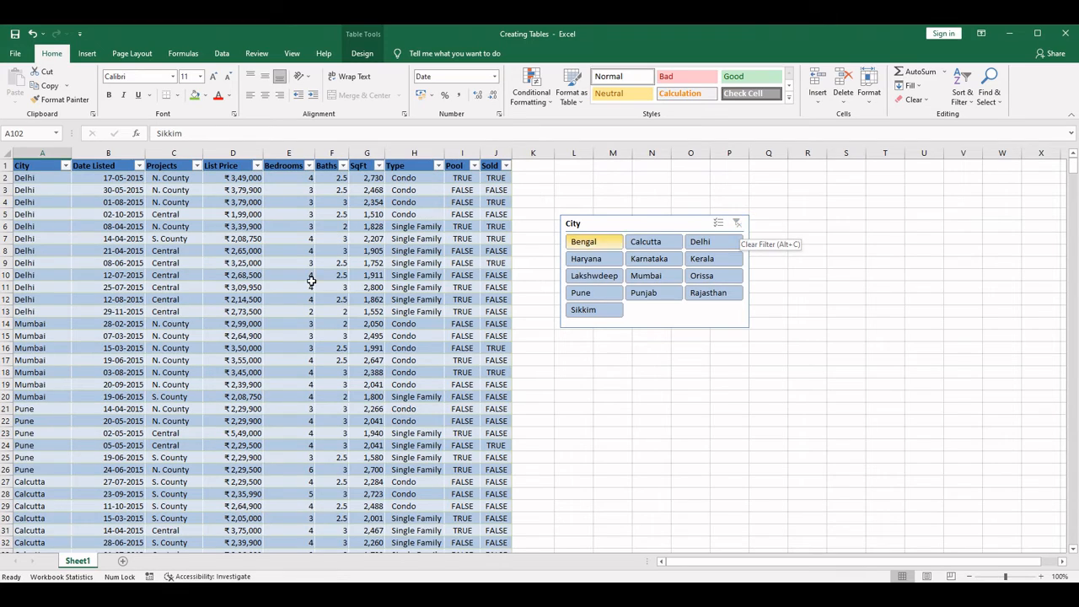
{"action": "scroll", "coordinate": [238, 324], "scroll_direction": "down", "scroll_amount": 20}
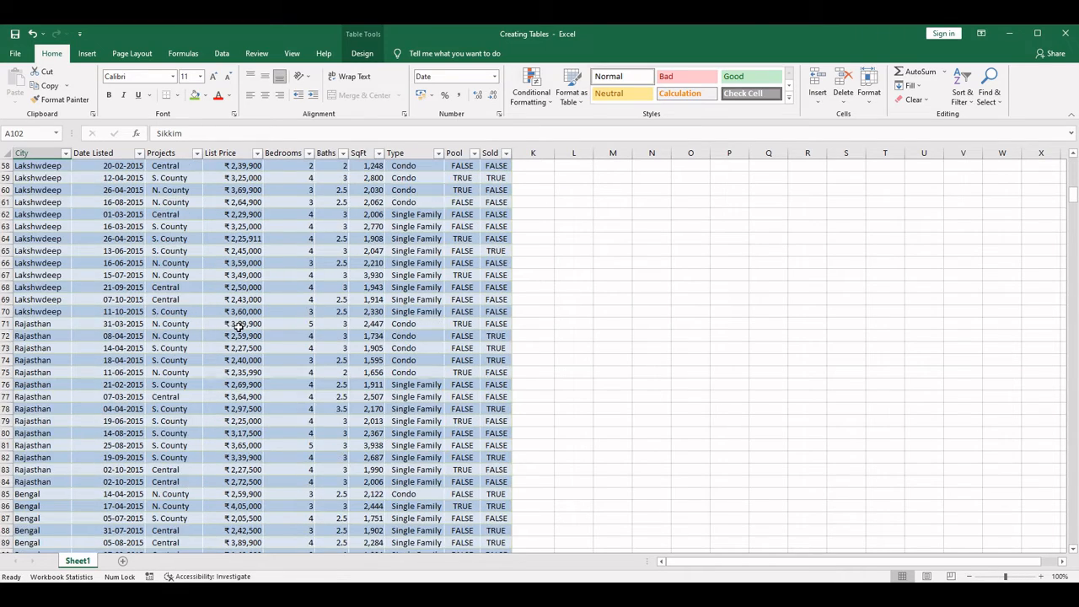
{"action": "scroll", "coordinate": [239, 335], "scroll_direction": "up", "scroll_amount": 20}
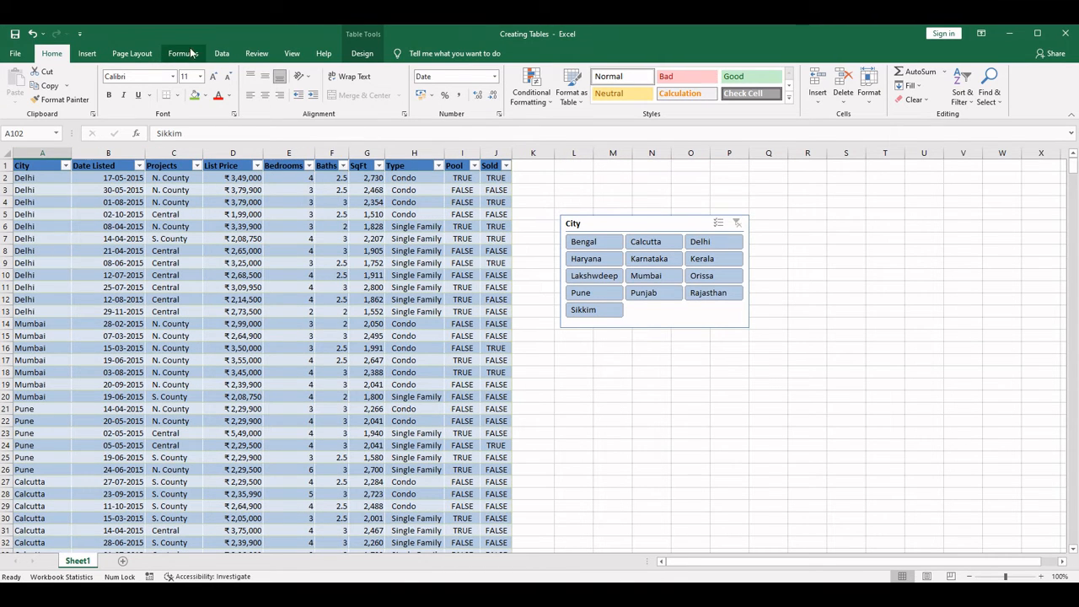
{"action": "left_click", "coordinate": [88, 53]}
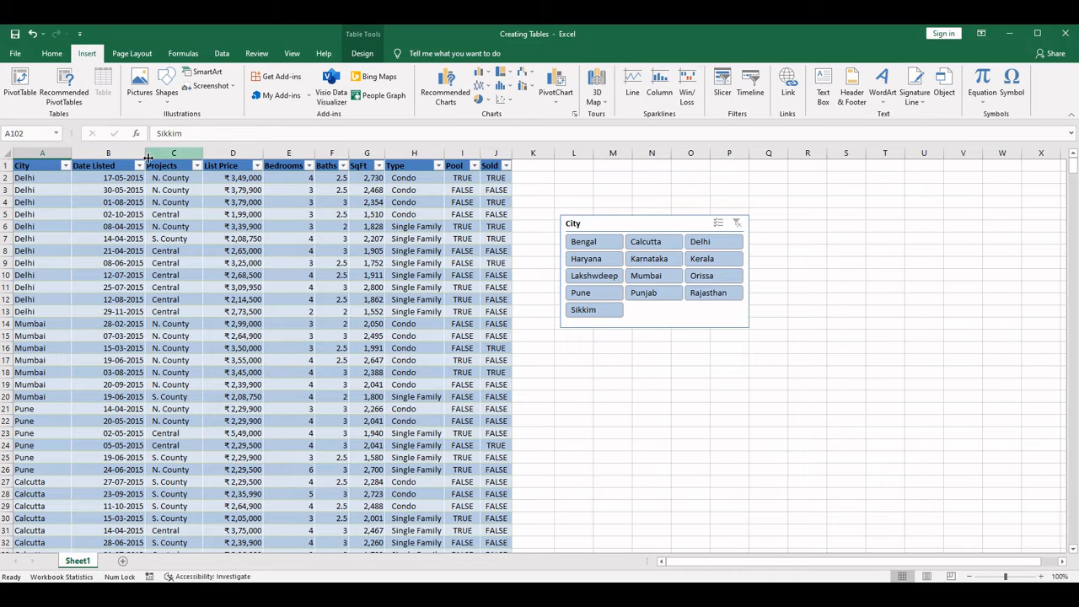
{"action": "left_click", "coordinate": [220, 54]}
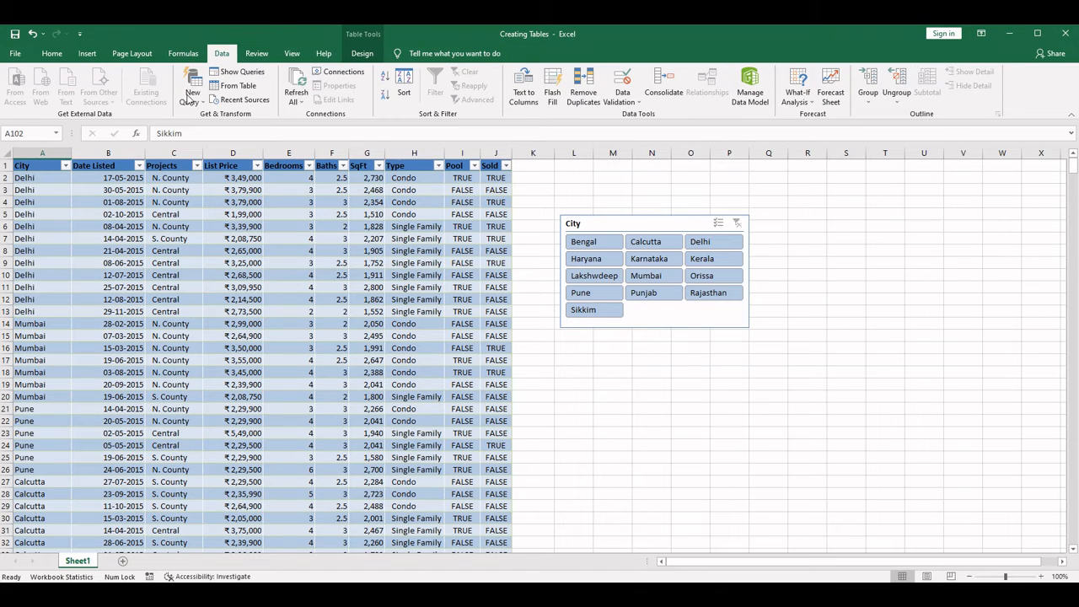
{"action": "left_click", "coordinate": [363, 55]}
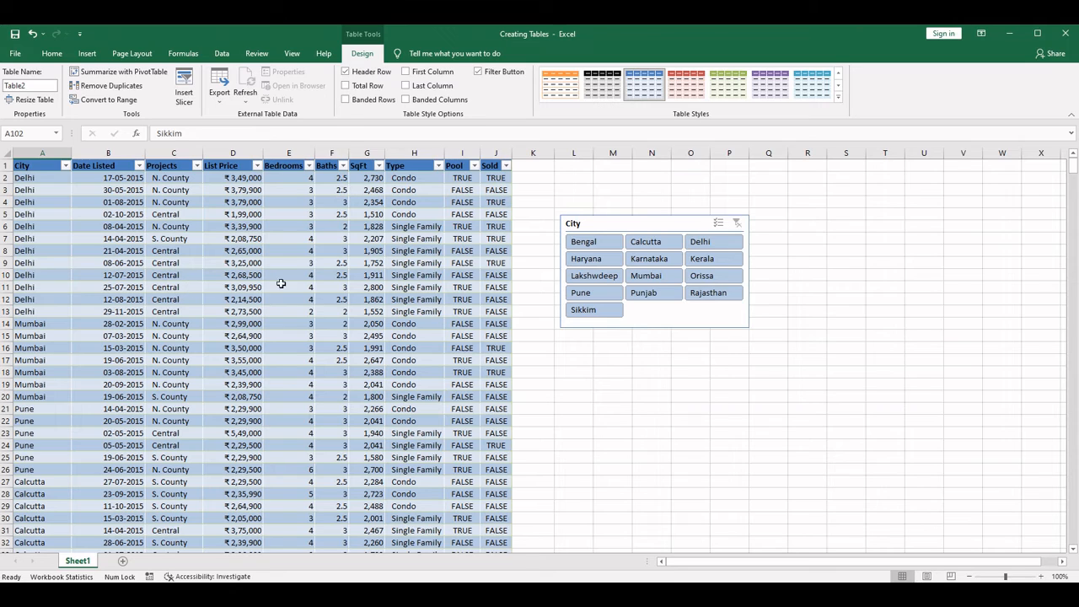
{"action": "left_click", "coordinate": [223, 290]}
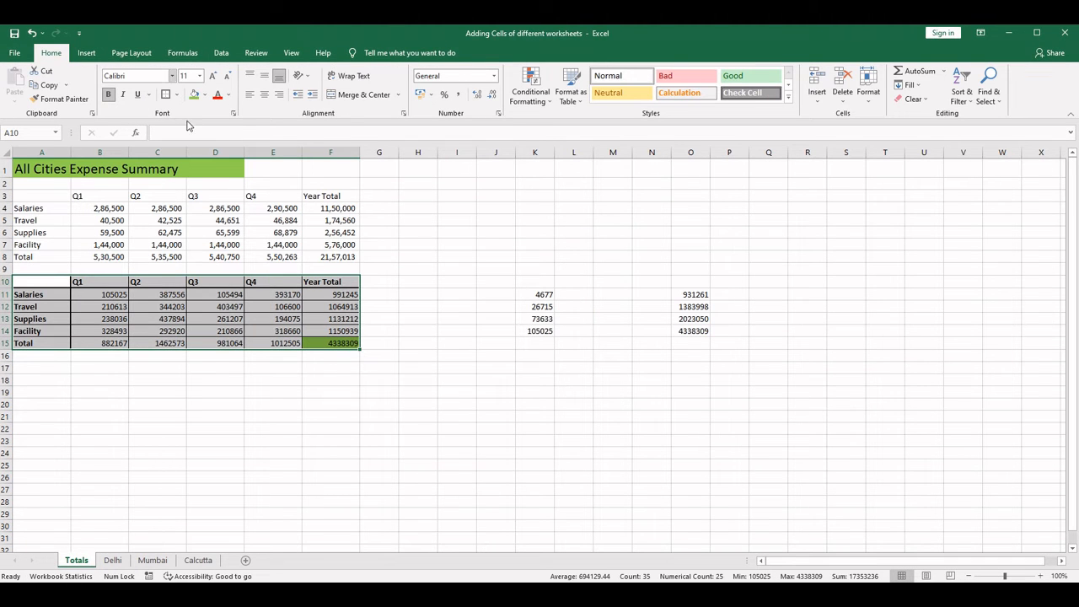
- In the Adding Cells of different worksheets workbook, create a table with headers from A10:F15 on the Totals sheet
{"action": "left_click", "coordinate": [134, 230]}
{"action": "left_click_drag", "start_coordinate": [41, 282], "coordinate": [354, 344]}
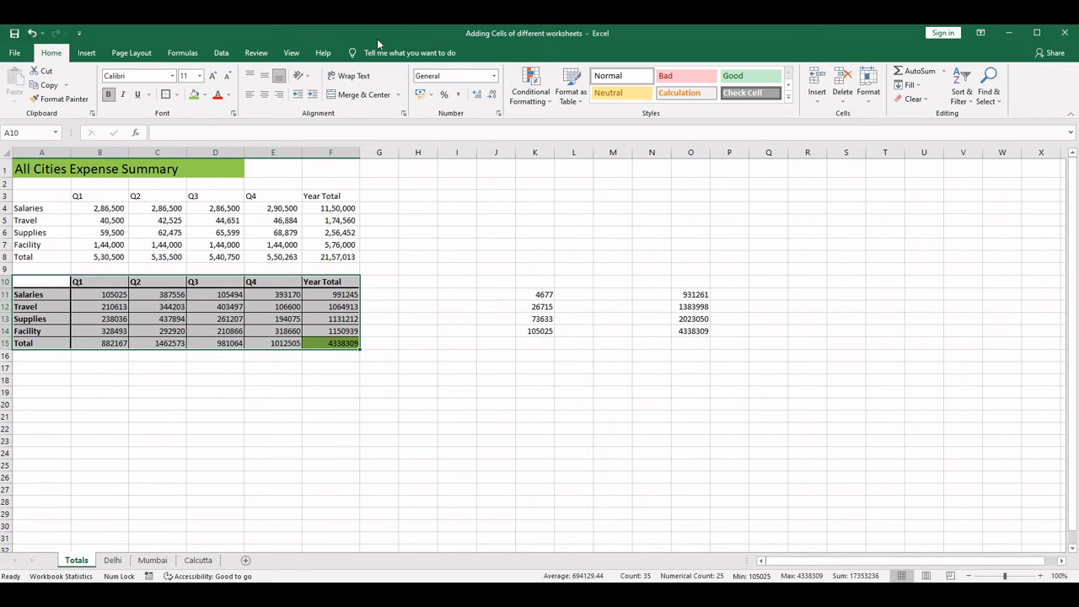
{"action": "left_click", "coordinate": [83, 54]}
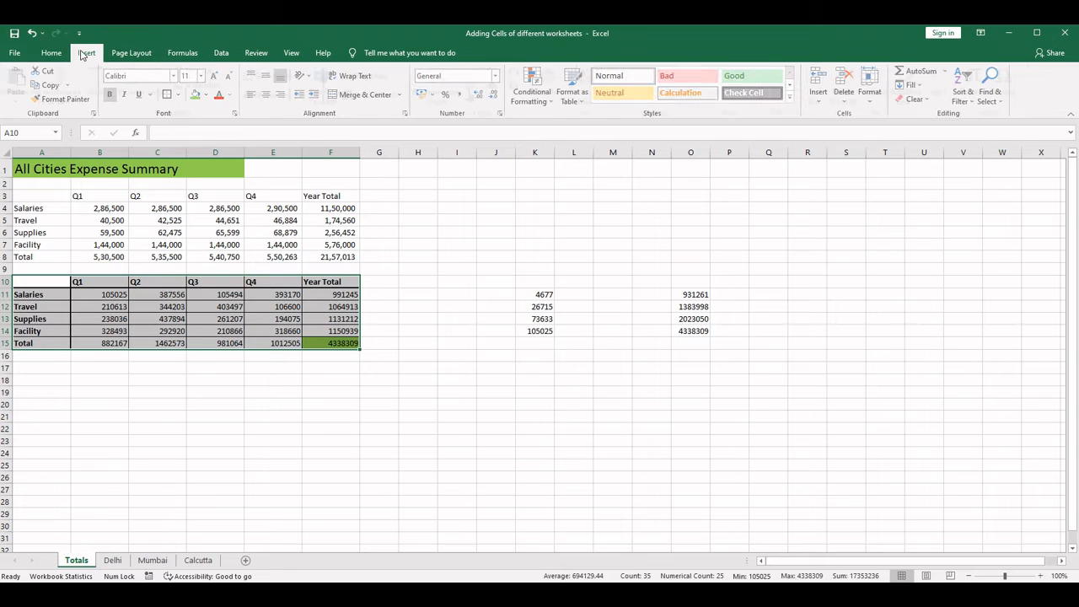
{"action": "left_click", "coordinate": [101, 81]}
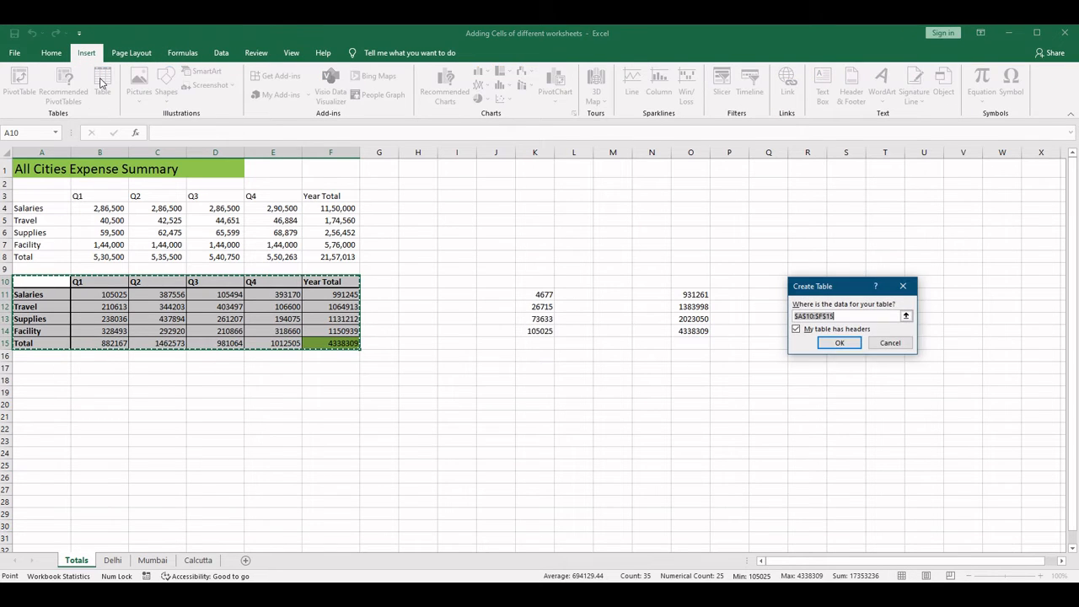
{"action": "left_click_drag", "start_coordinate": [828, 287], "coordinate": [482, 201]}
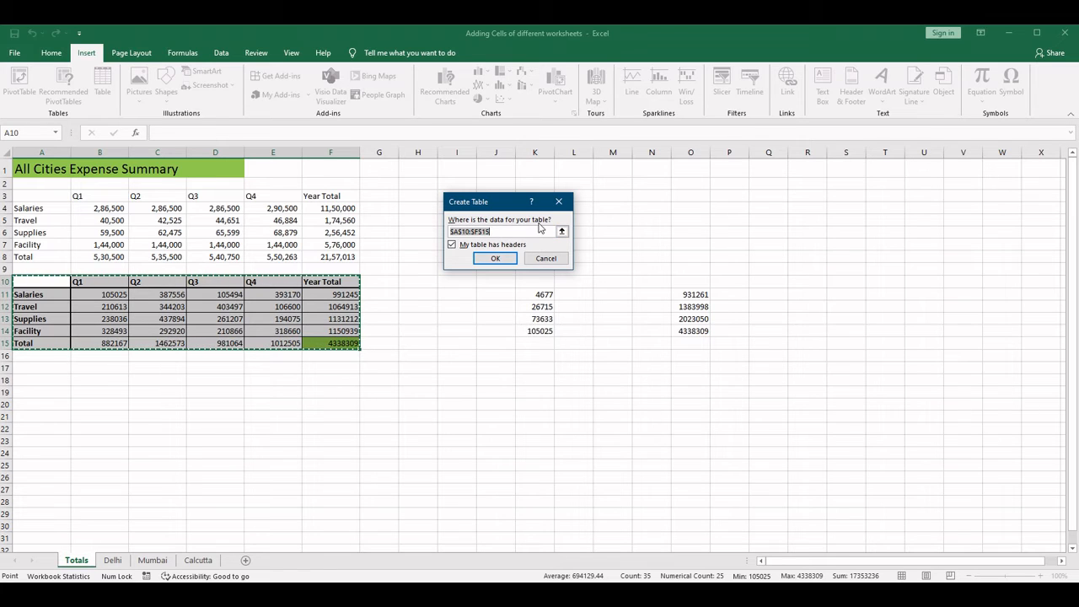
{"action": "left_click_drag", "start_coordinate": [499, 231], "coordinate": [451, 231]}
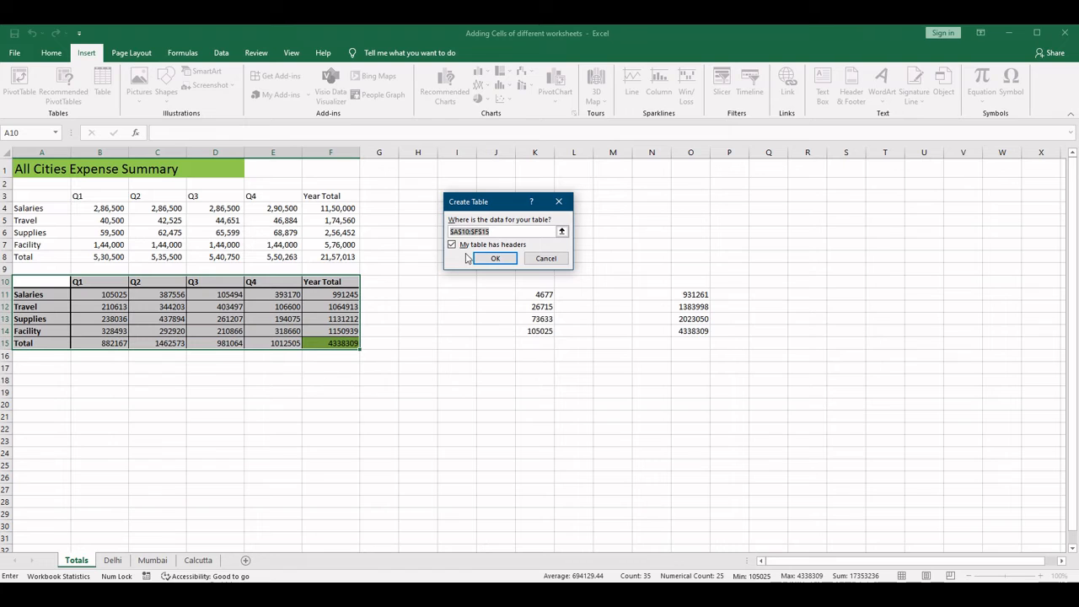
{"action": "left_click", "coordinate": [497, 258]}
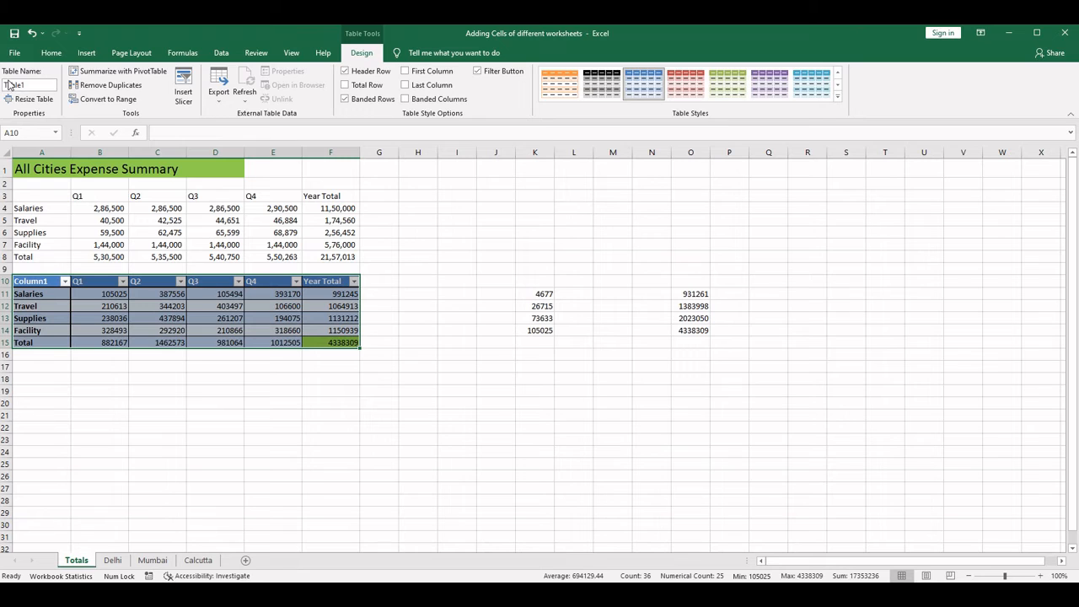
- Convert the expense table on the Totals sheet back to a normal range
{"action": "left_click", "coordinate": [107, 99]}
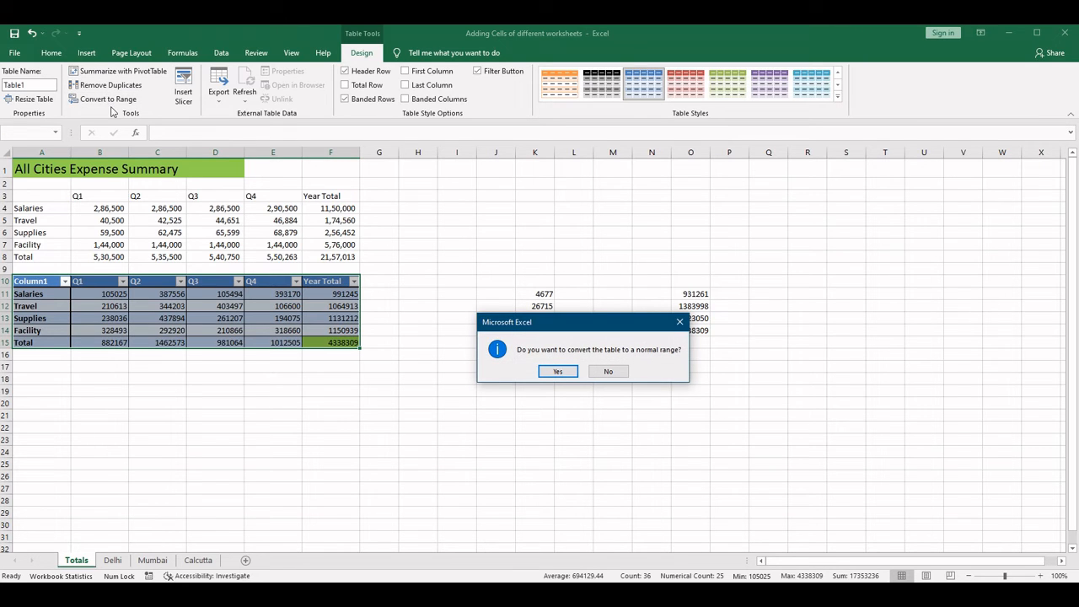
{"action": "left_click", "coordinate": [560, 372]}
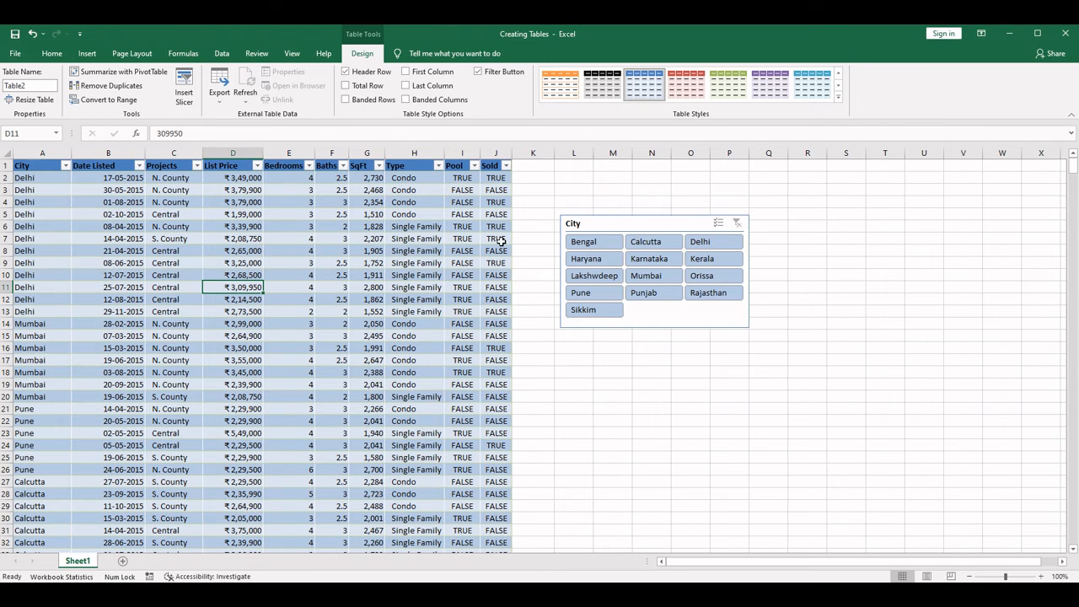
- In the Creating Tables workbook, examine the font, border and fill options for a new table style, and close them without creating the style
{"action": "left_click", "coordinate": [838, 97]}
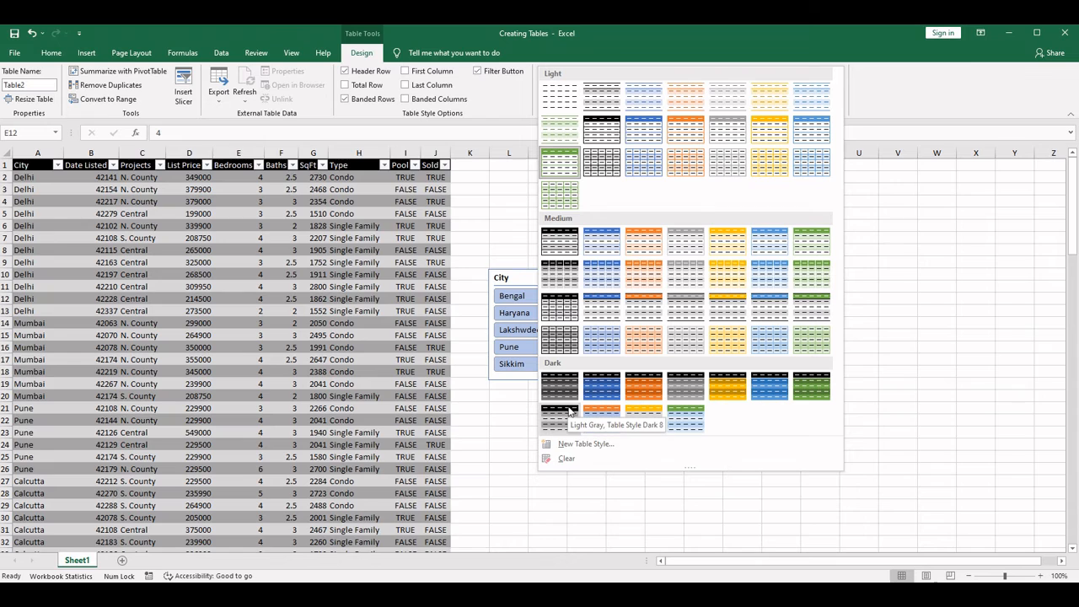
{"action": "left_click", "coordinate": [591, 450]}
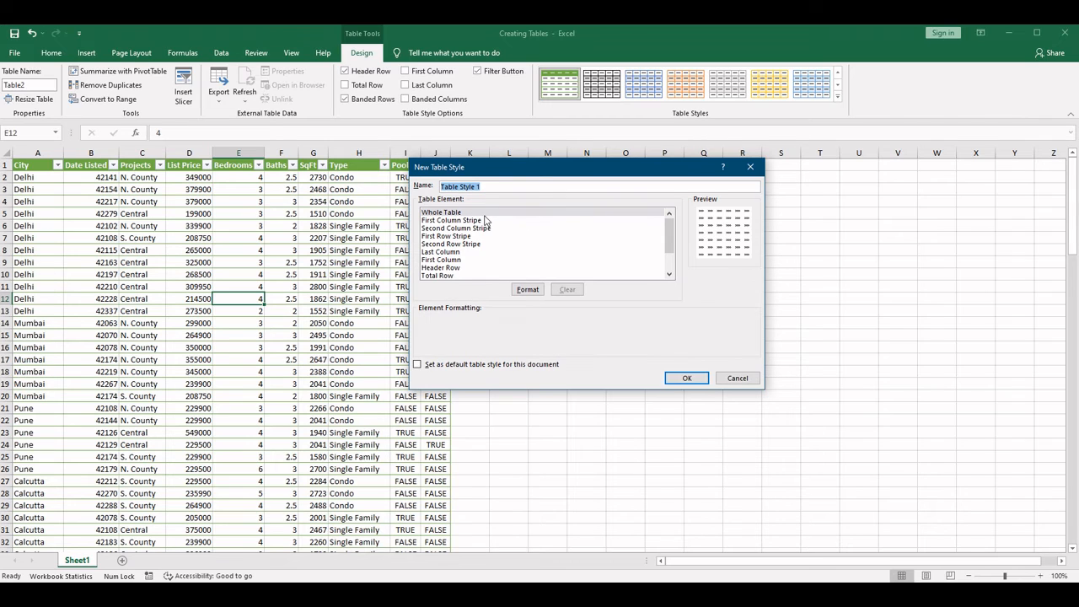
{"action": "left_click", "coordinate": [527, 290]}
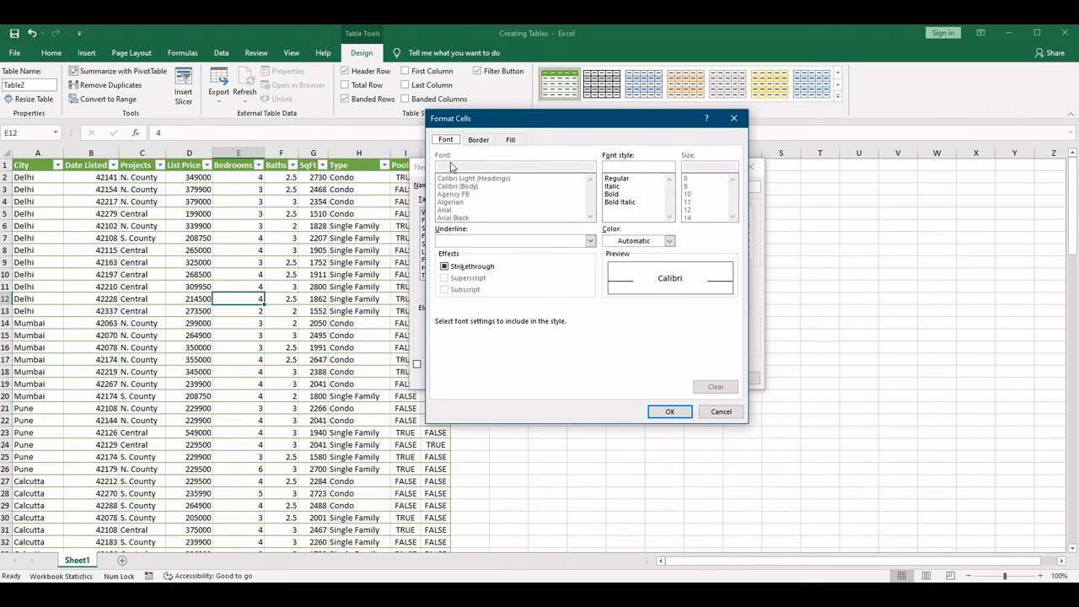
{"action": "left_click", "coordinate": [479, 140]}
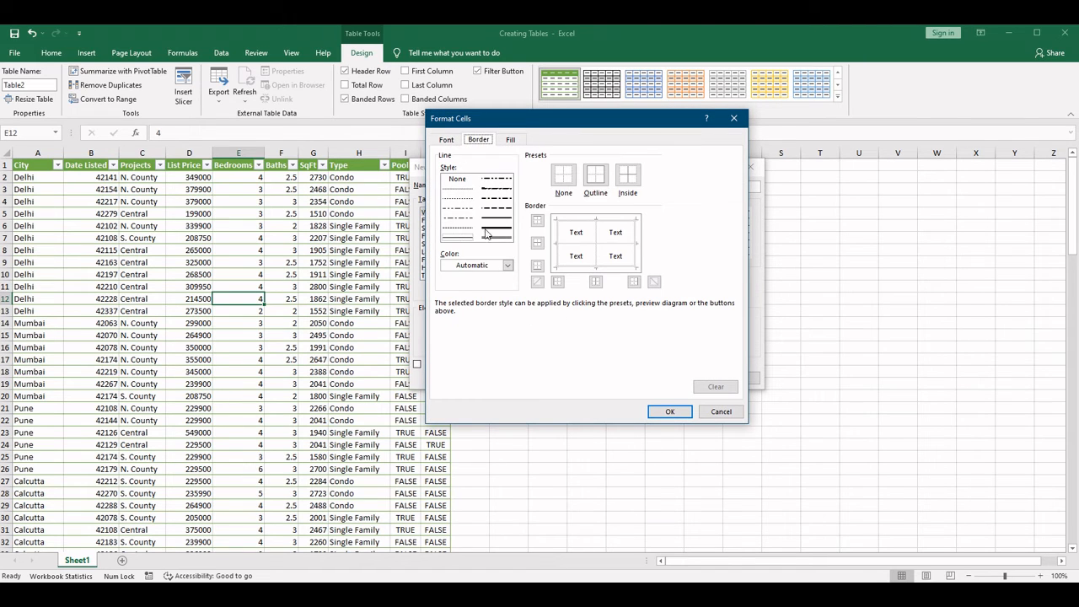
{"action": "left_click", "coordinate": [518, 142]}
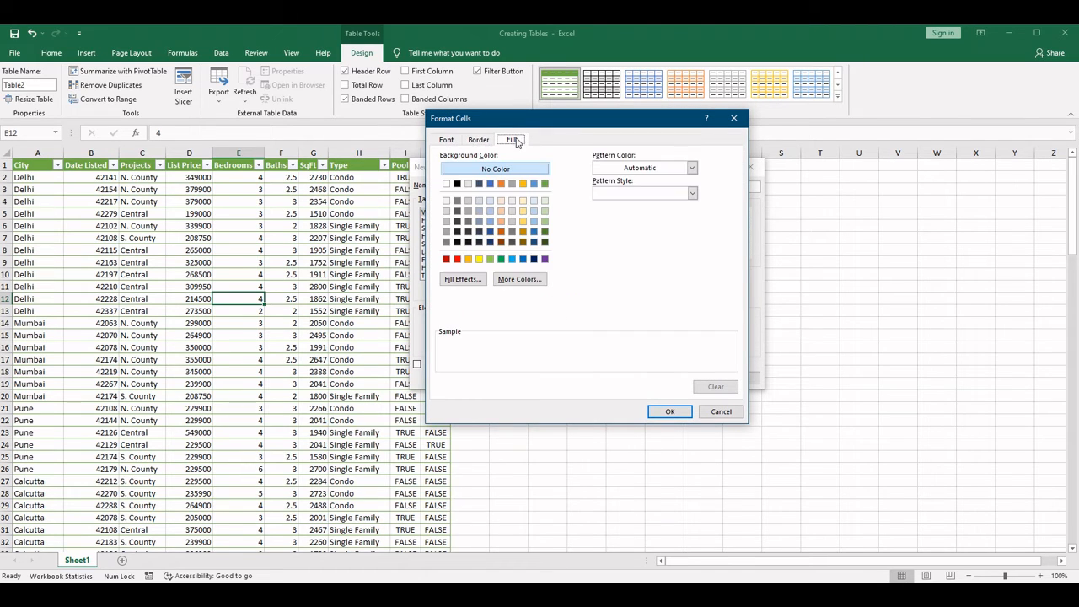
{"action": "left_click", "coordinate": [722, 413]}
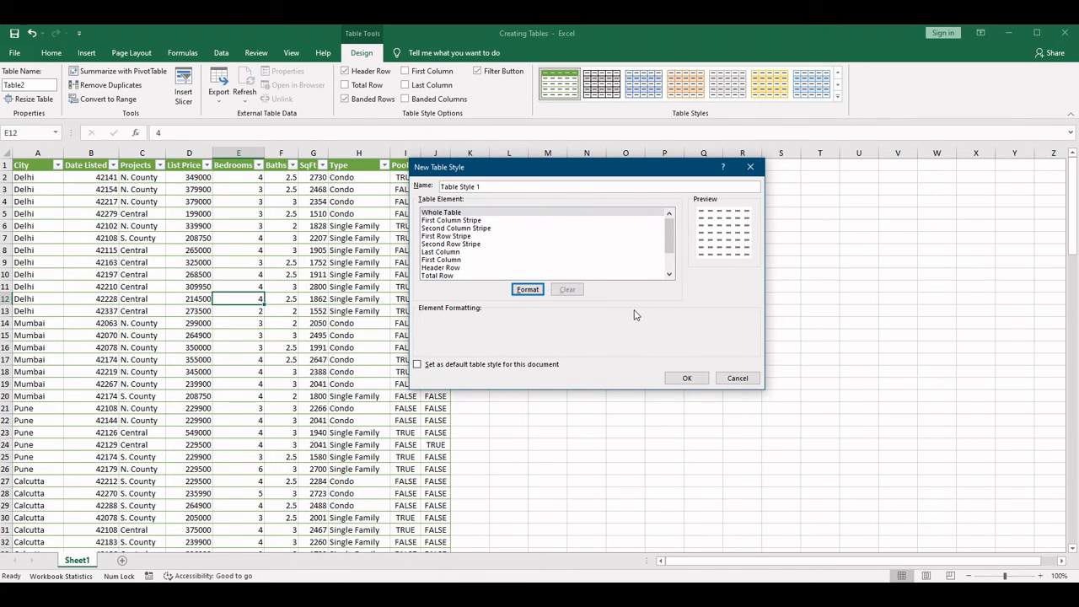
{"action": "left_click", "coordinate": [739, 378]}
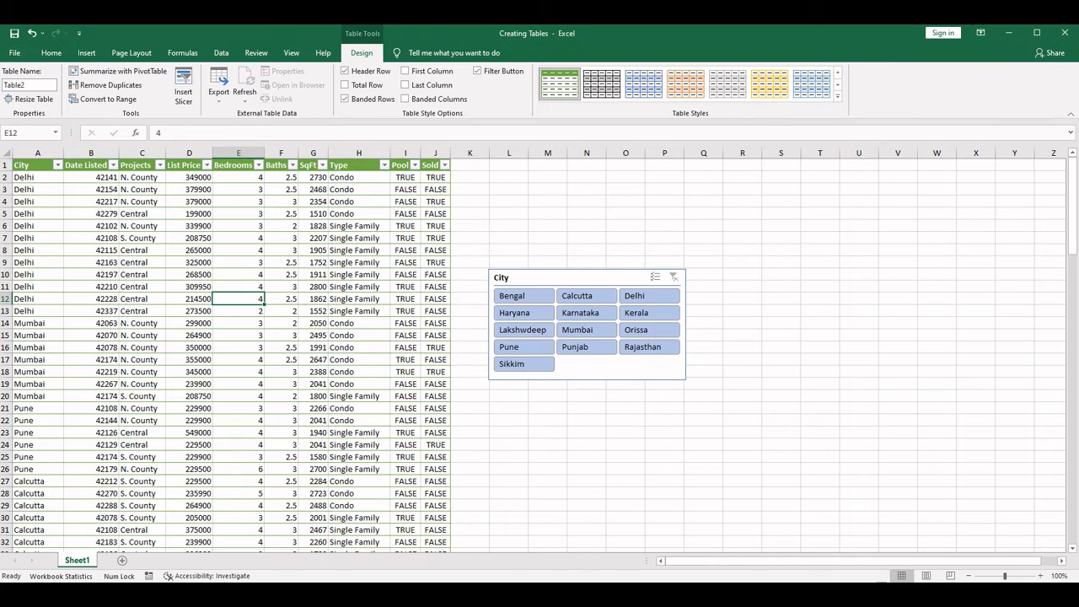
- Clear the style from the property table and select all of its data
{"action": "left_click", "coordinate": [838, 96]}
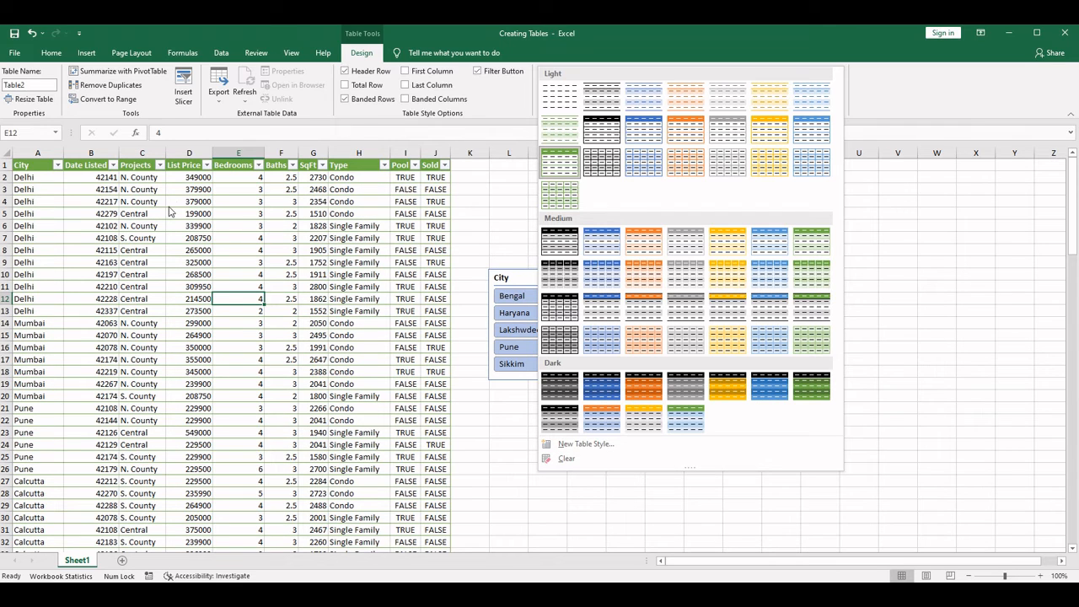
{"action": "left_click", "coordinate": [565, 460]}
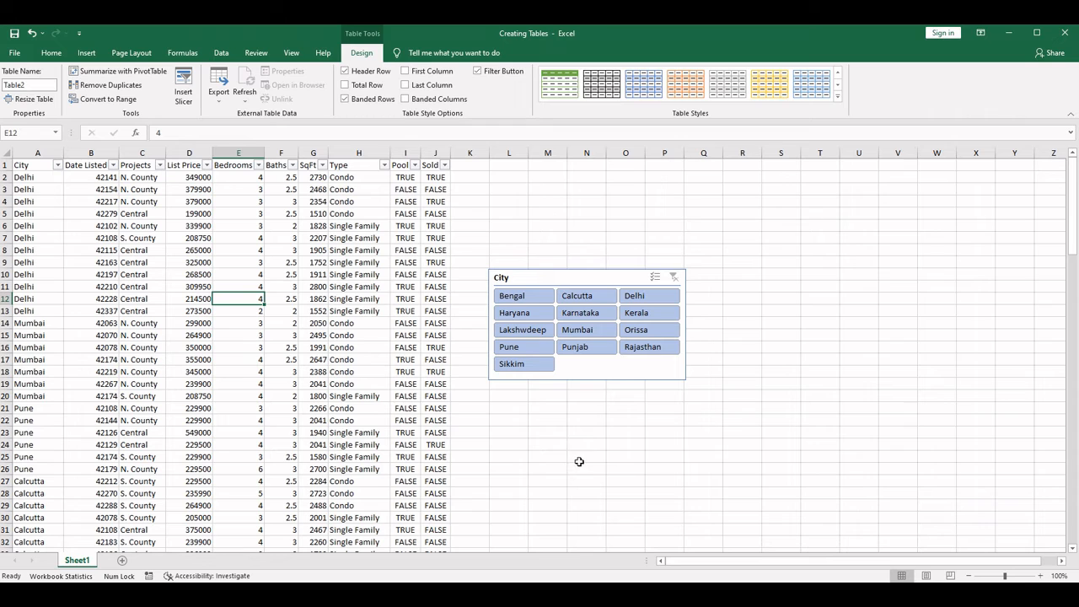
{"action": "left_click", "coordinate": [311, 311]}
{"action": "left_click", "coordinate": [223, 310]}
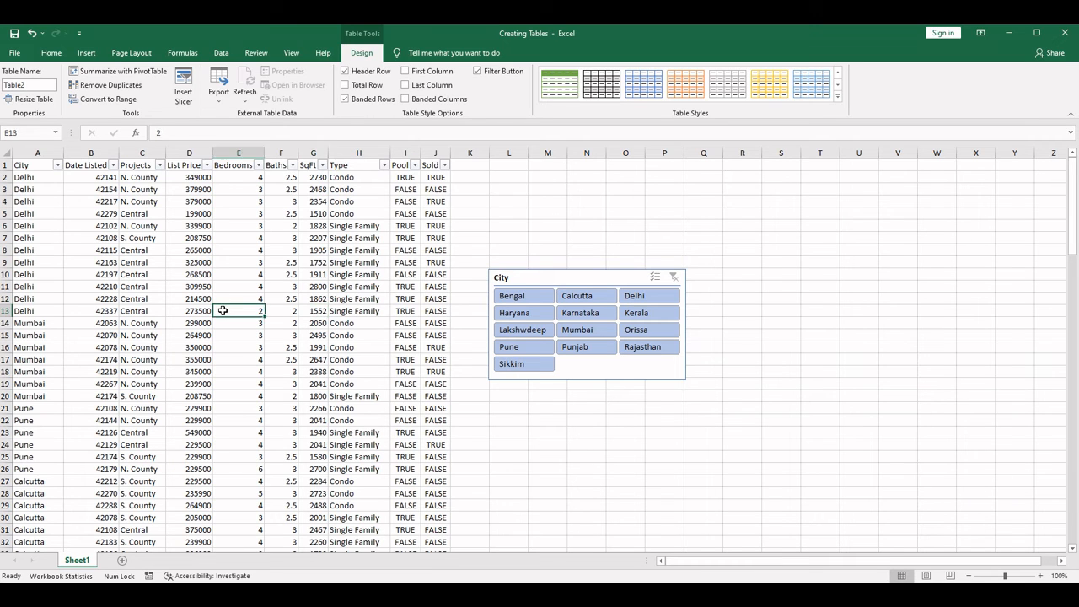
{"action": "key", "text": "ctrl+a"}
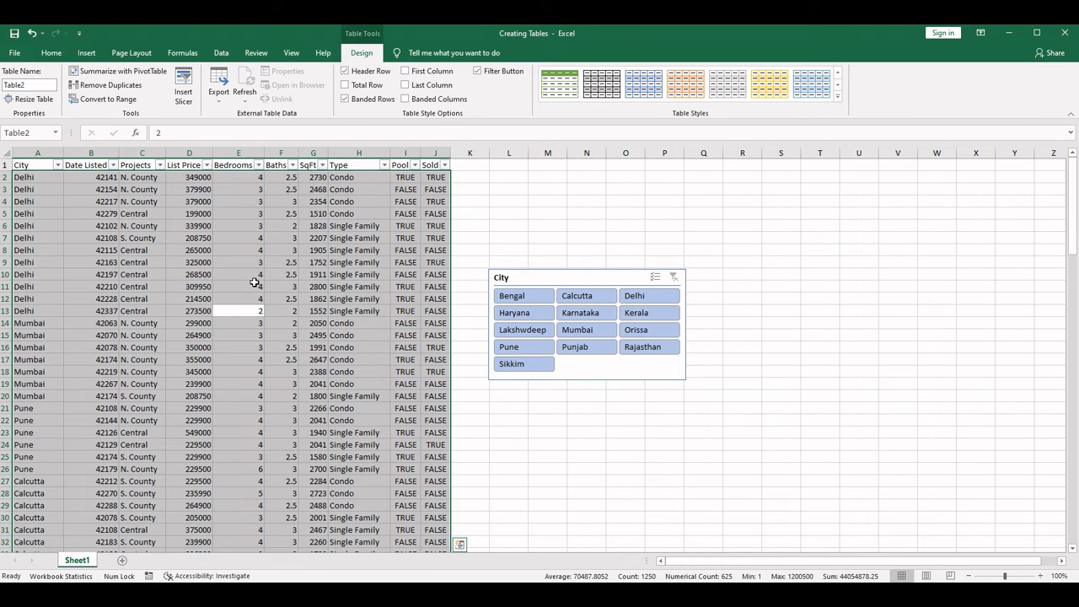
- Select the entire property table including its headers and apply the blue banded style from the Medium group
{"action": "key", "text": "ctrl+Up"}
{"action": "key", "text": "ctrl+Left"}
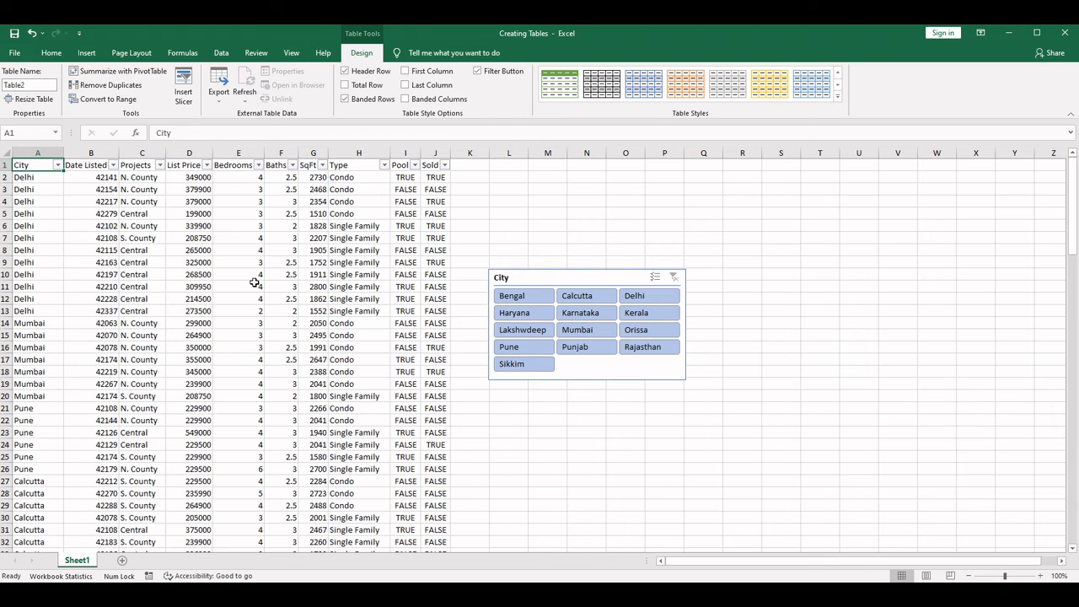
{"action": "key", "text": "ctrl+shift+Right"}
{"action": "key", "text": "ctrl+shift+Down"}
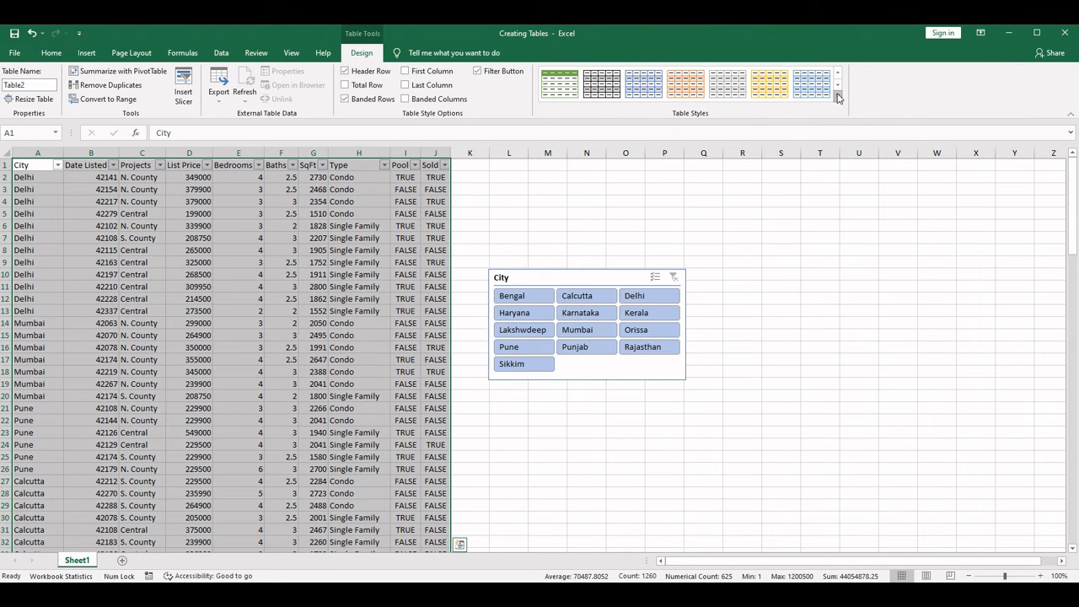
{"action": "left_click", "coordinate": [839, 96]}
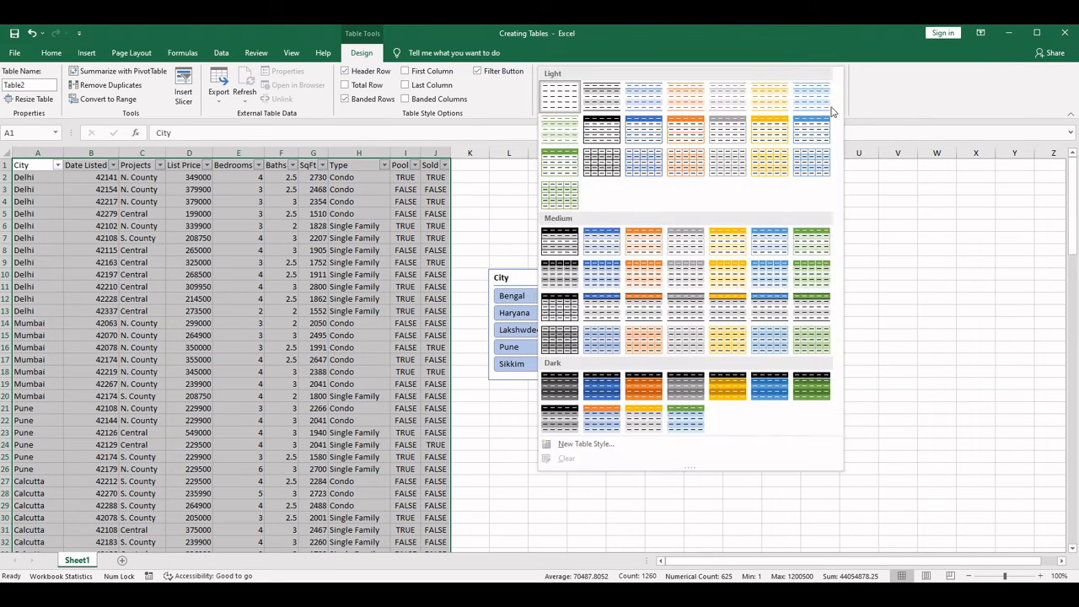
{"action": "left_click", "coordinate": [597, 242]}
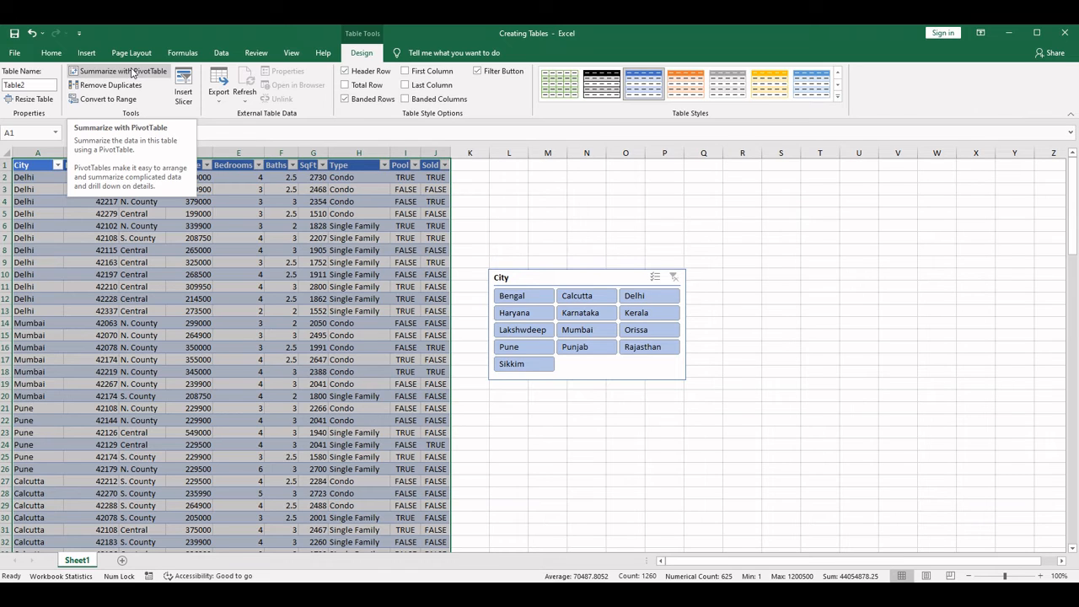
{"action": "left_click", "coordinate": [105, 235]}
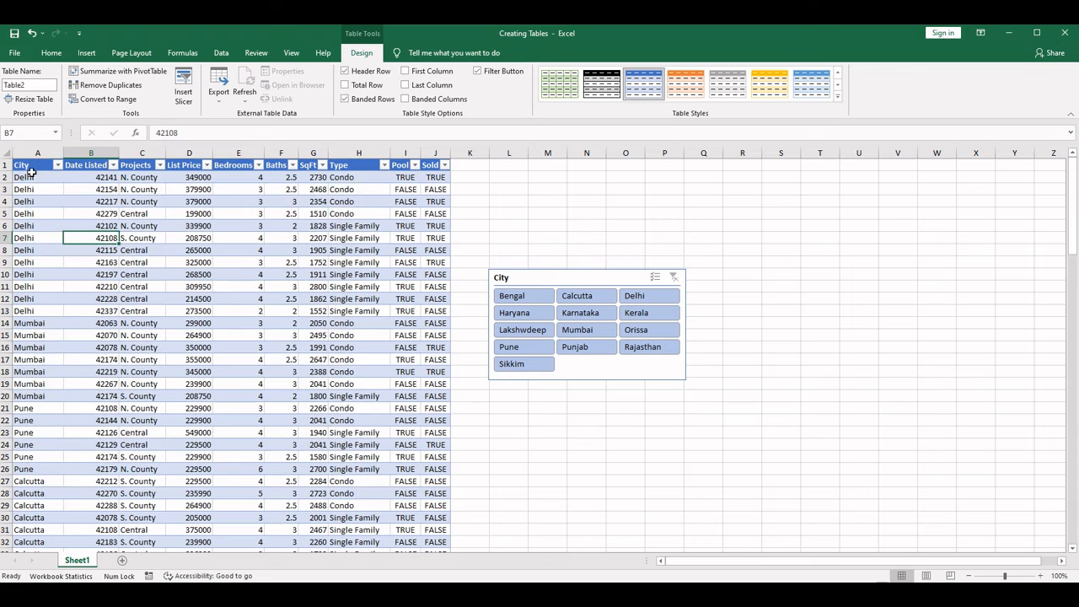
- Copy the whole property table, paste it as values at A1 of a new worksheet, and autofit the columns
{"action": "left_click", "coordinate": [29, 166]}
{"action": "key", "text": "ctrl+shift+End"}
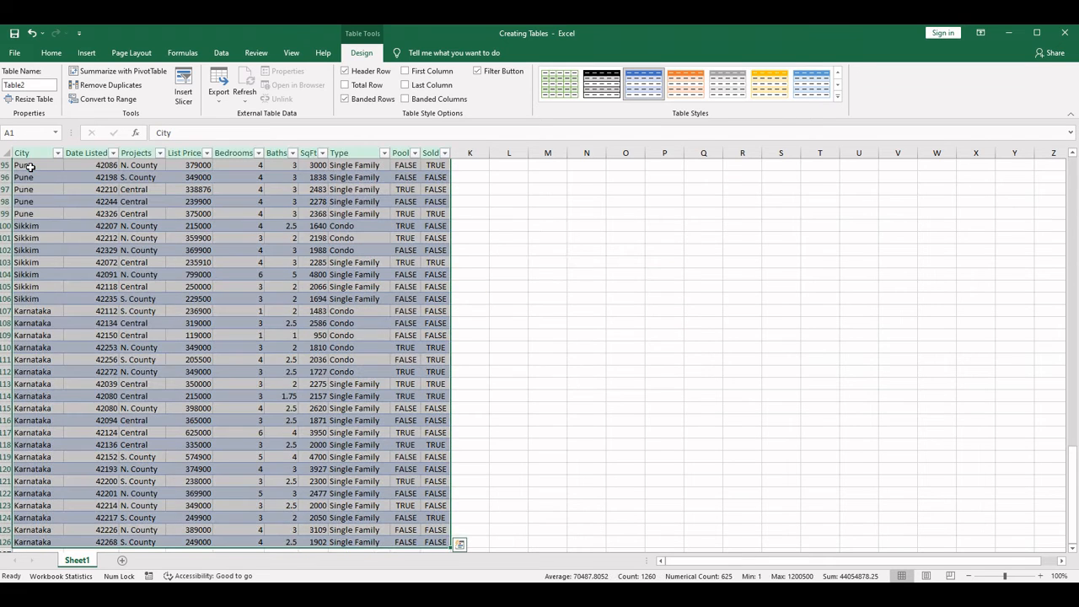
{"action": "key", "text": "ctrl+c"}
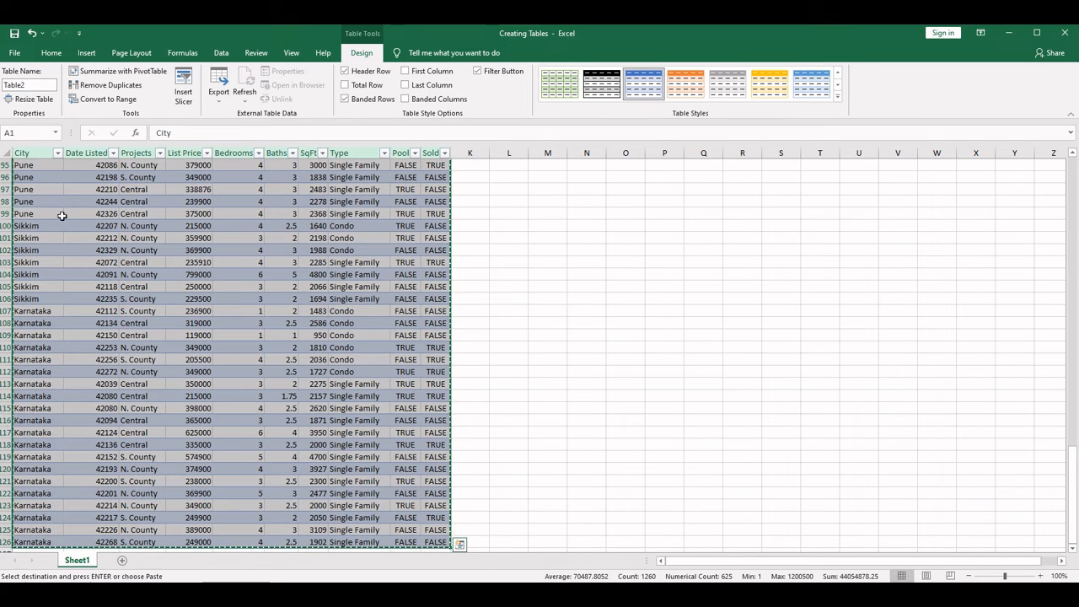
{"action": "left_click", "coordinate": [122, 560]}
{"action": "right_click", "coordinate": [40, 172]}
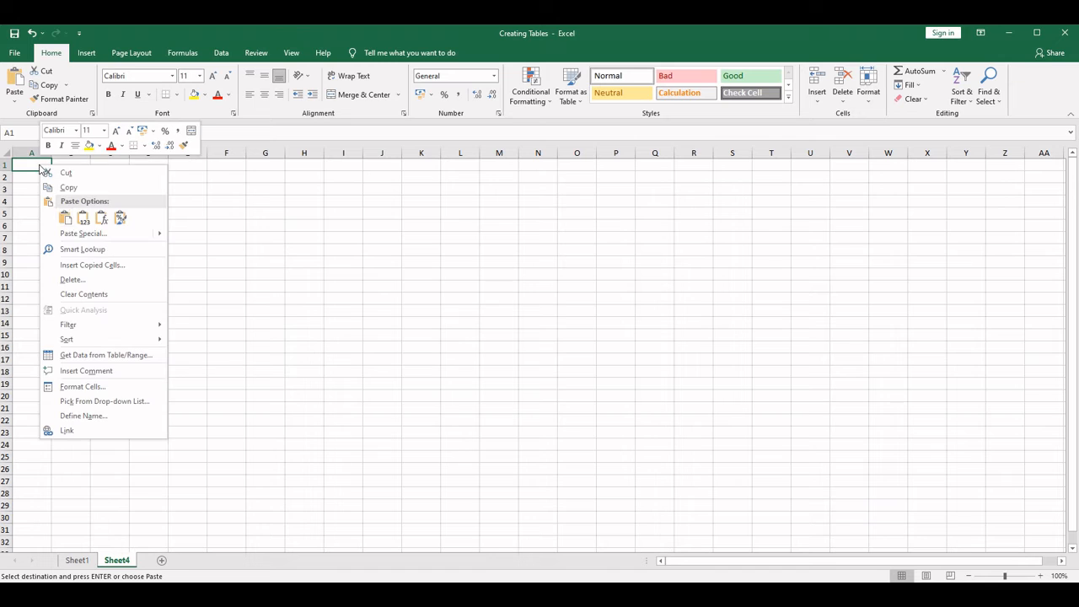
{"action": "left_click", "coordinate": [84, 221]}
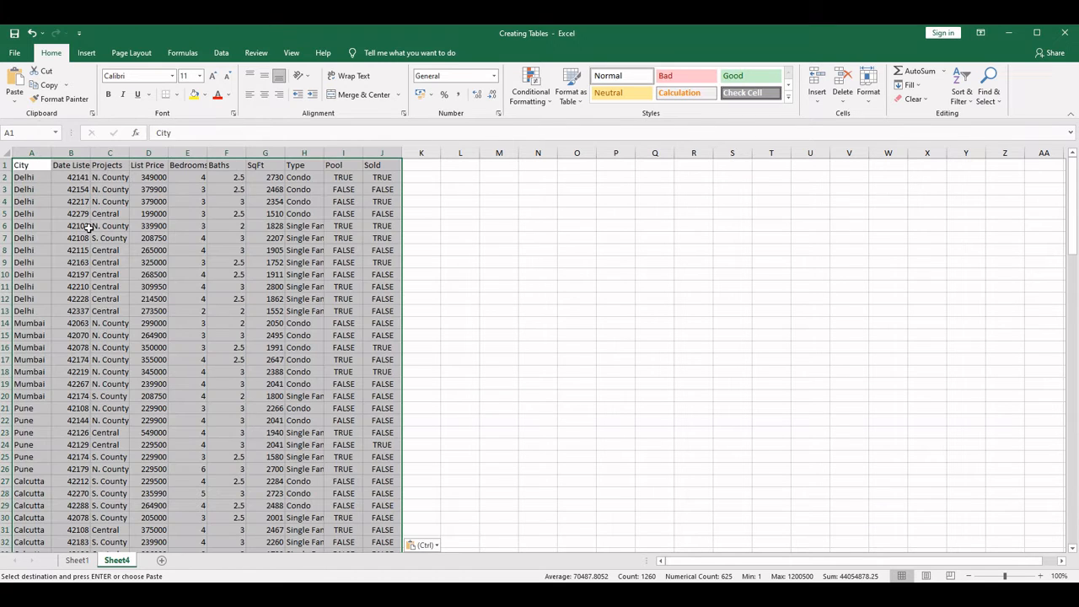
{"action": "left_click", "coordinate": [5, 152]}
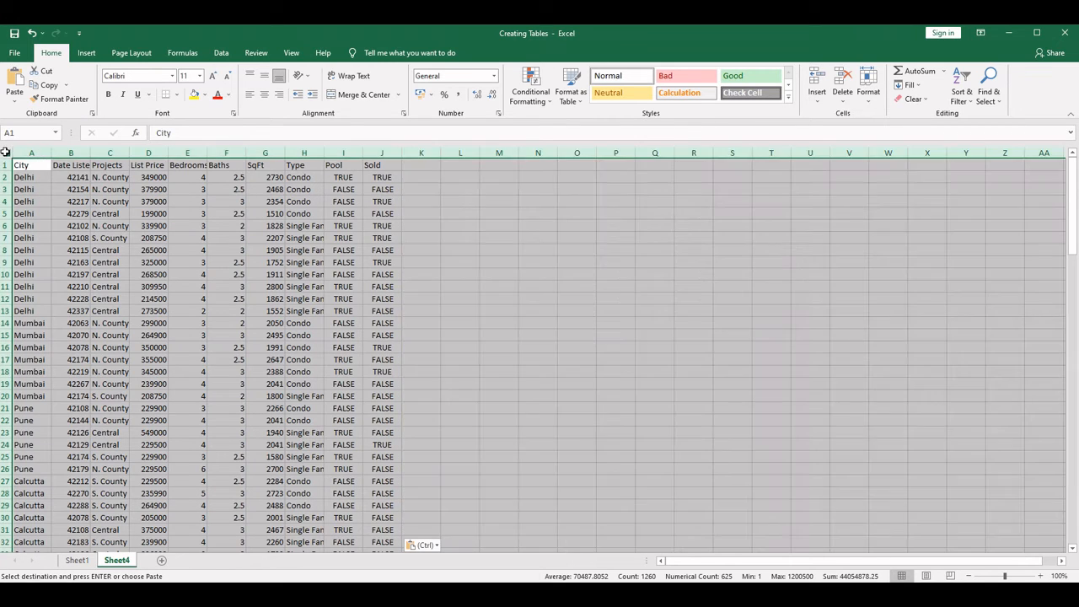
{"action": "double_click", "coordinate": [402, 152]}
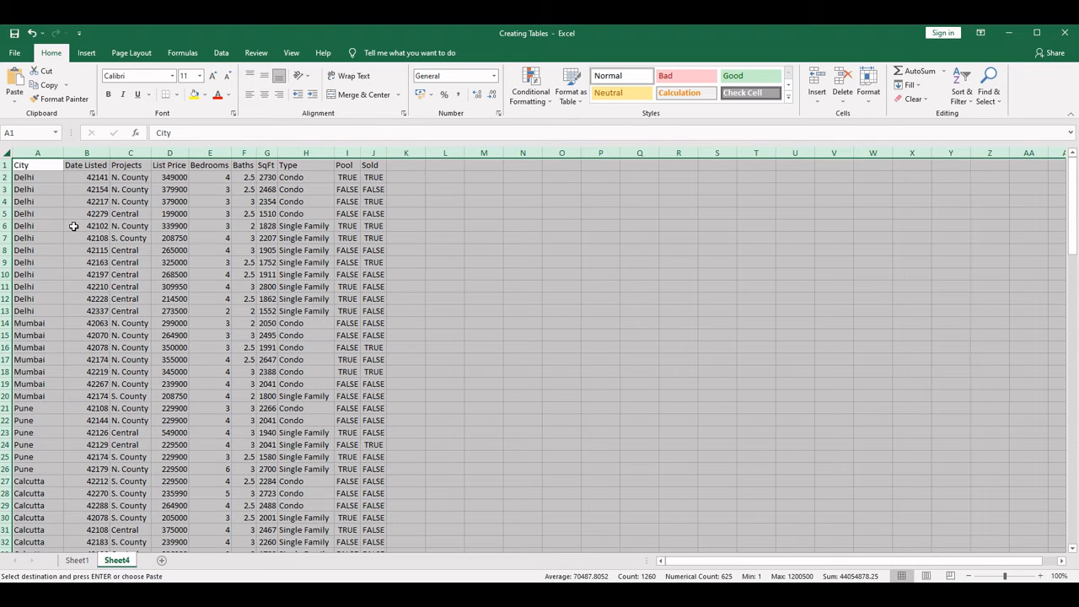
- Format all the Date Listed values on Sheet4 as Short Date
{"action": "left_click", "coordinate": [102, 168]}
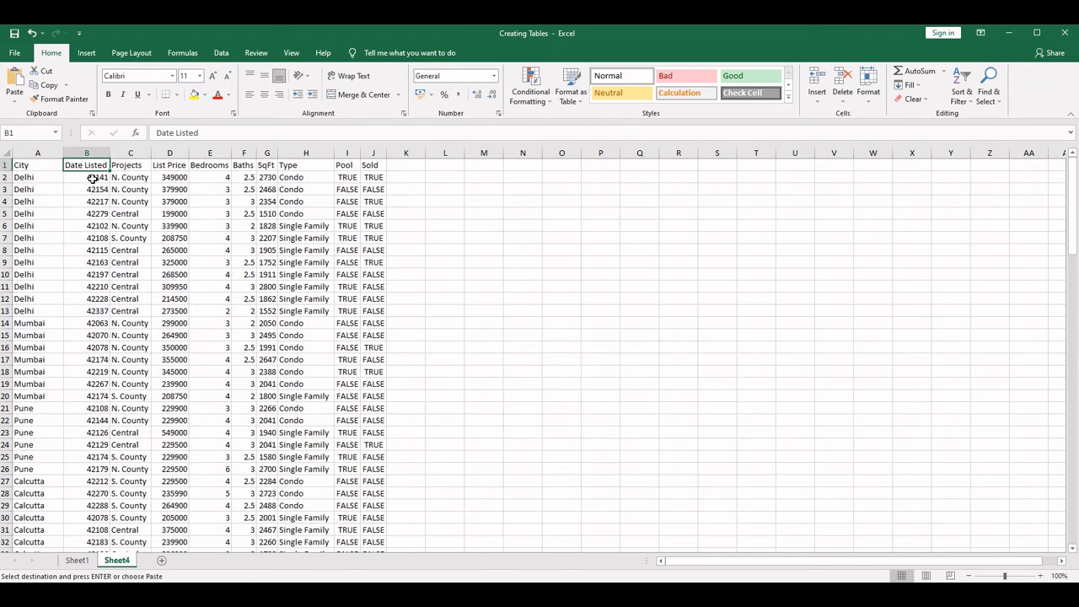
{"action": "left_click", "coordinate": [73, 177]}
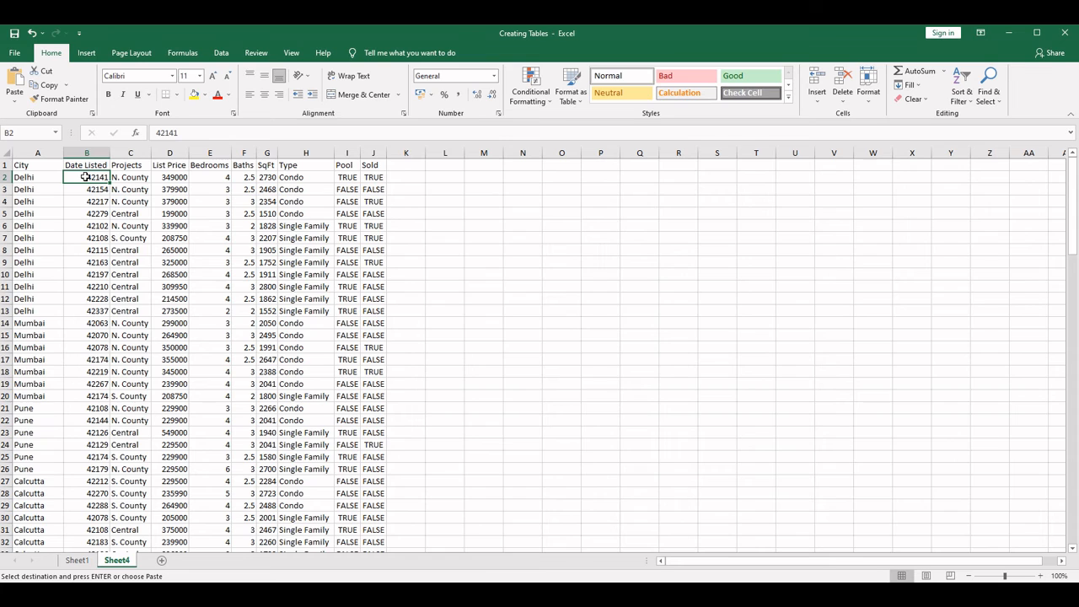
{"action": "key", "text": "ctrl+shift+Down"}
{"action": "scroll", "coordinate": [85, 176], "scroll_direction": "up", "scroll_amount": 20}
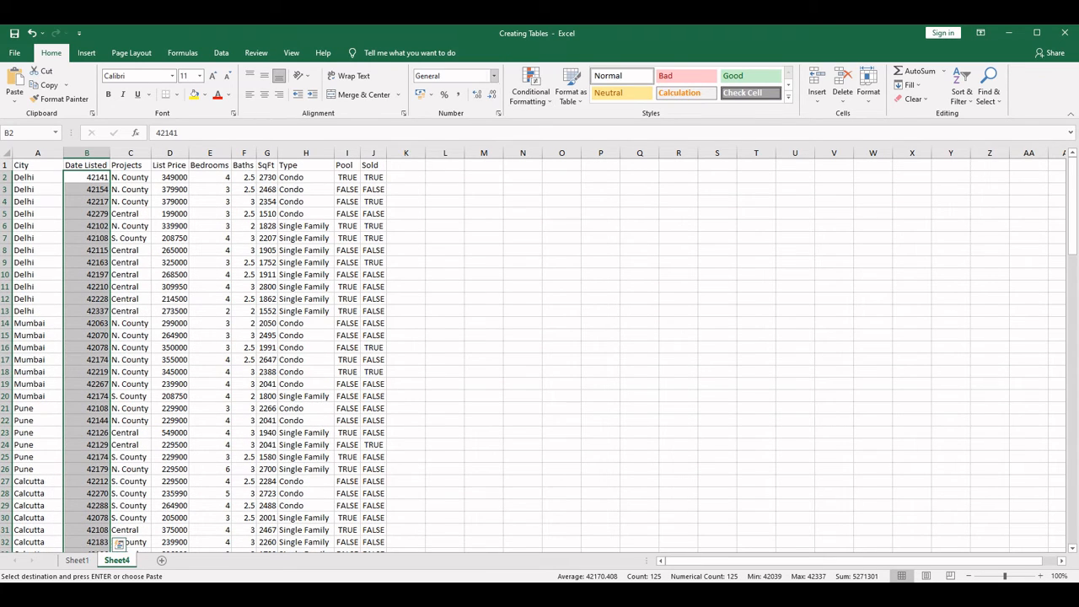
{"action": "left_click", "coordinate": [495, 77]}
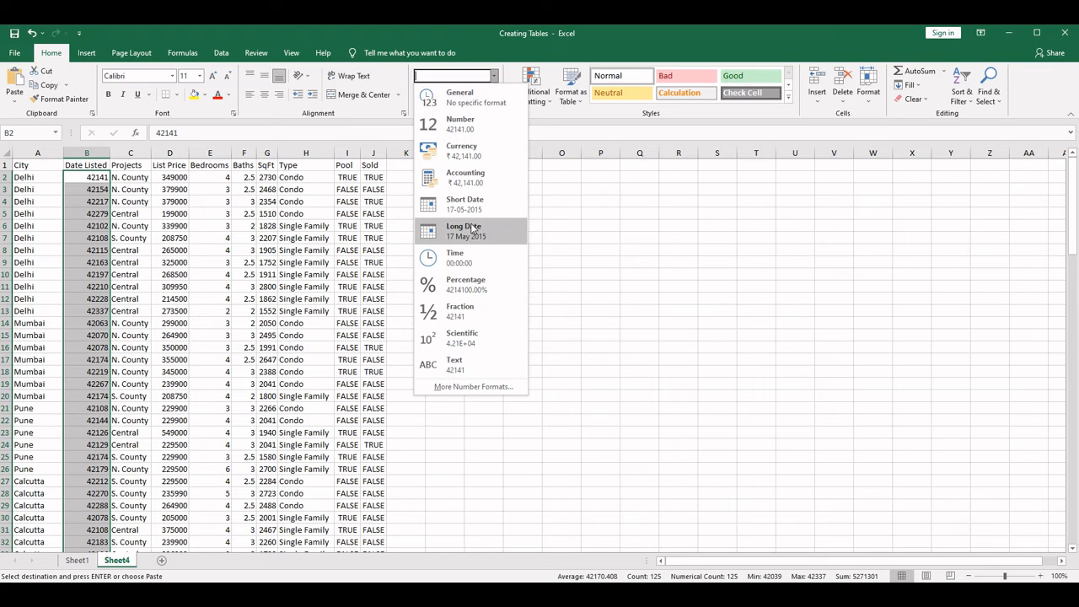
{"action": "left_click", "coordinate": [476, 217]}
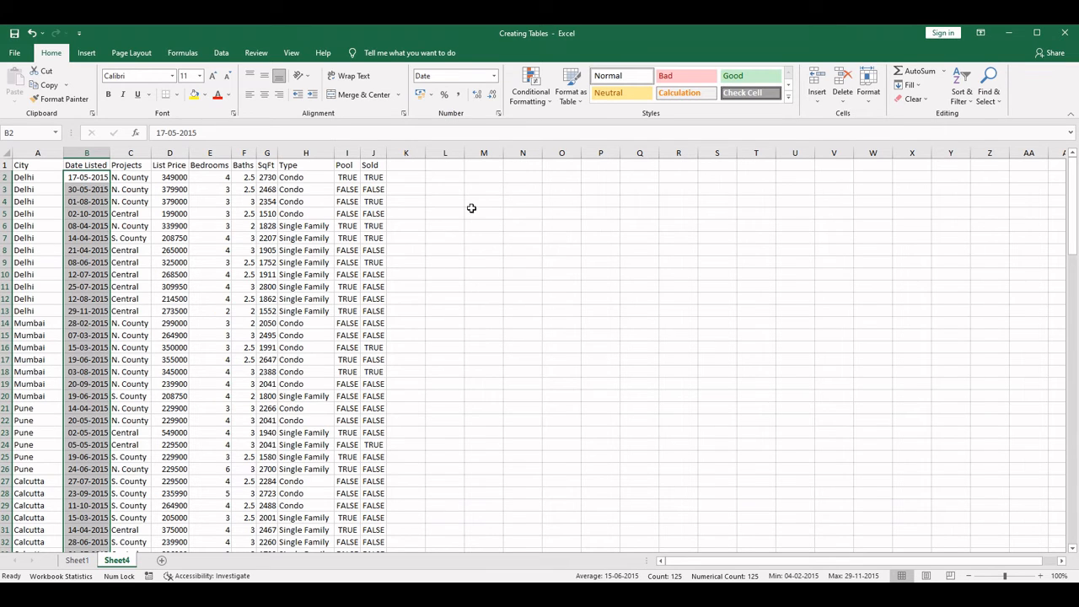
- Format the Date Listed column of the property table on Sheet1 as Short Date
{"action": "left_click", "coordinate": [77, 560]}
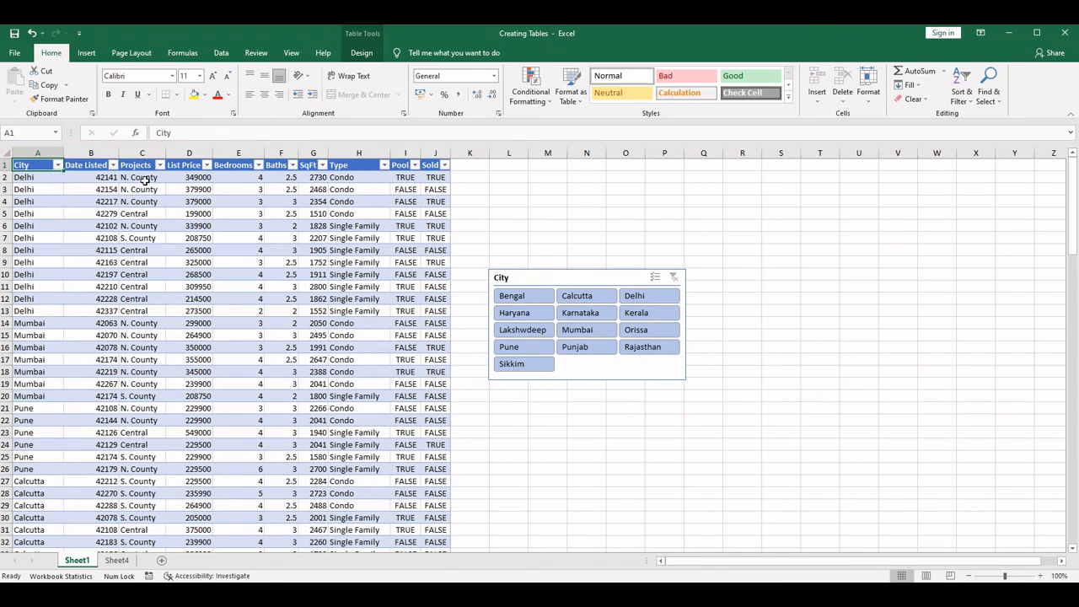
{"action": "left_click", "coordinate": [141, 167]}
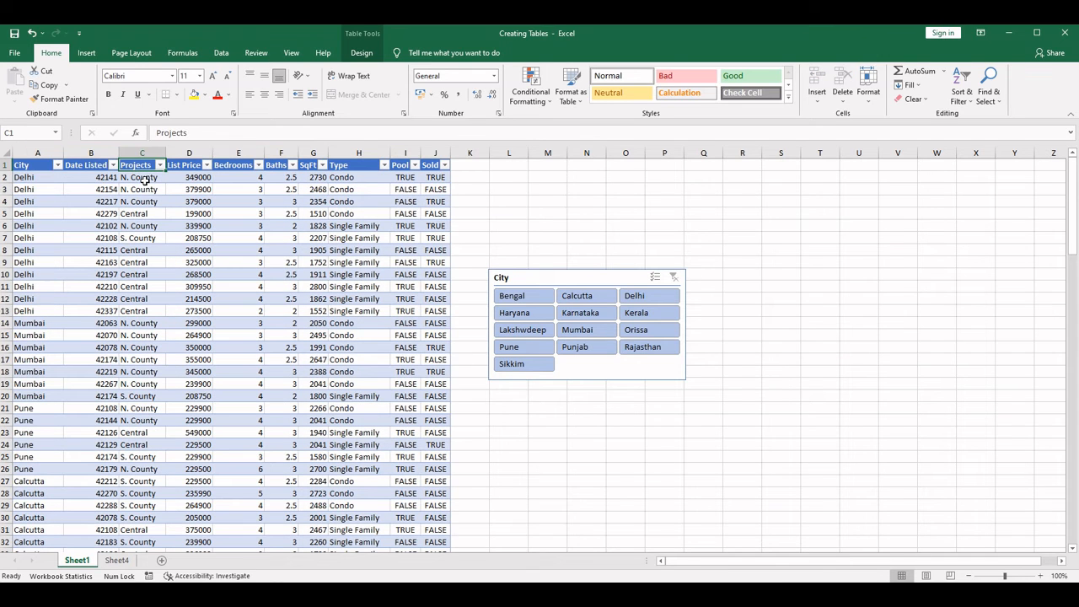
{"action": "key", "text": "Left"}
{"action": "key", "text": "Down"}
{"action": "key", "text": "ctrl+shift+Down"}
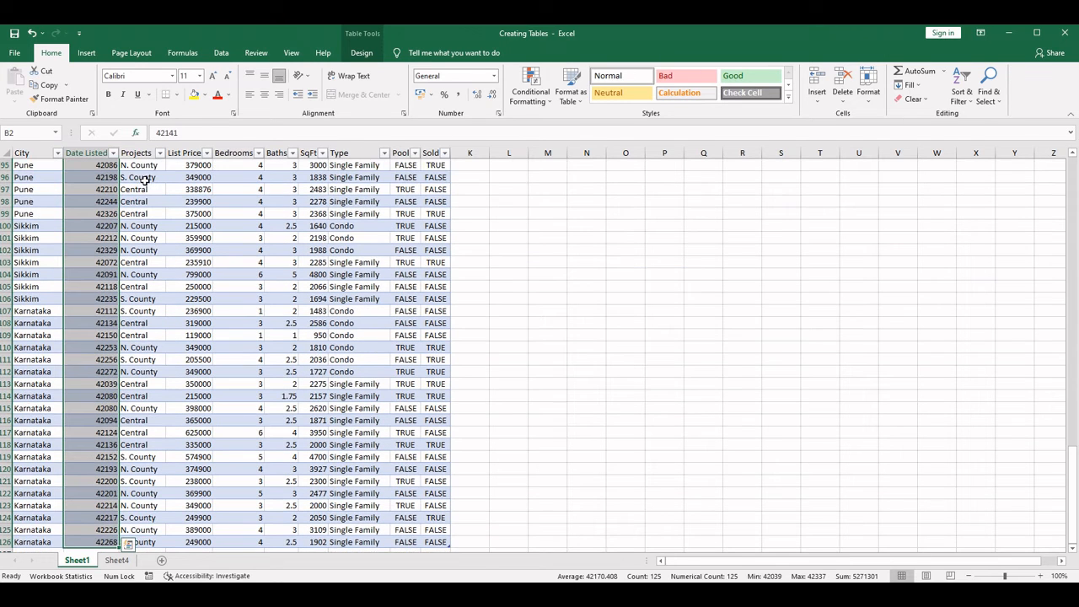
{"action": "left_click", "coordinate": [496, 77]}
{"action": "left_click", "coordinate": [469, 205]}
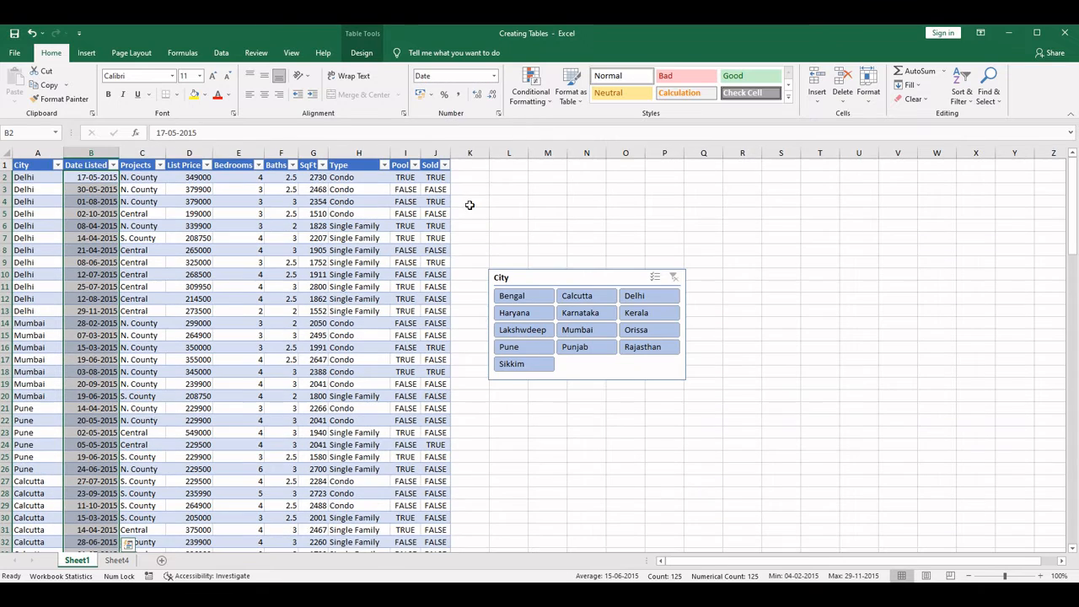
{"action": "left_click", "coordinate": [371, 300]}
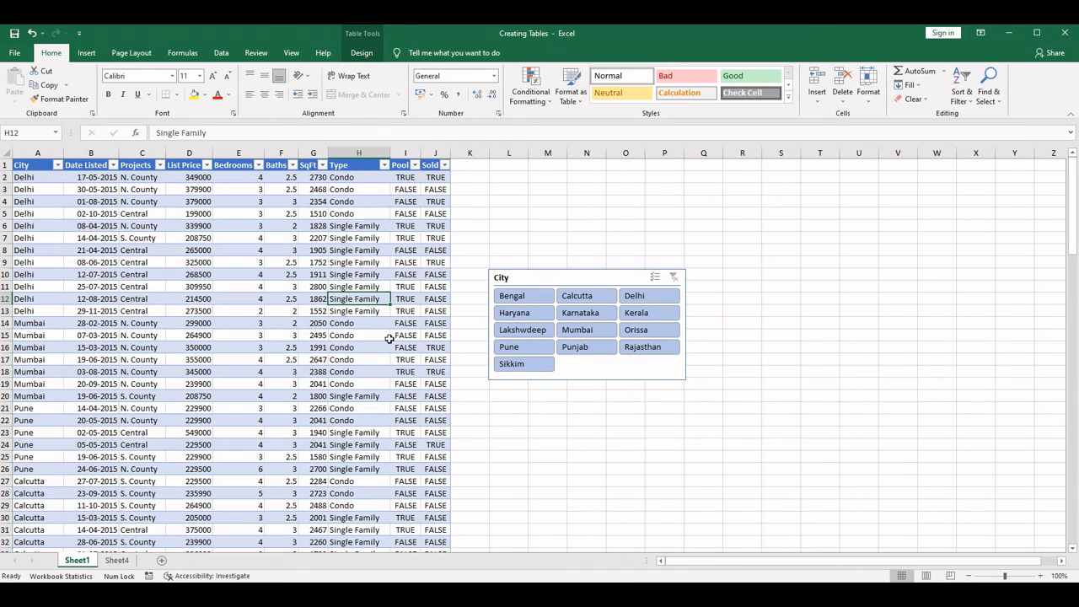
- Create a PivotTable on a new worksheet from the Sheet4 data range A1:J126
{"action": "left_click", "coordinate": [117, 561]}
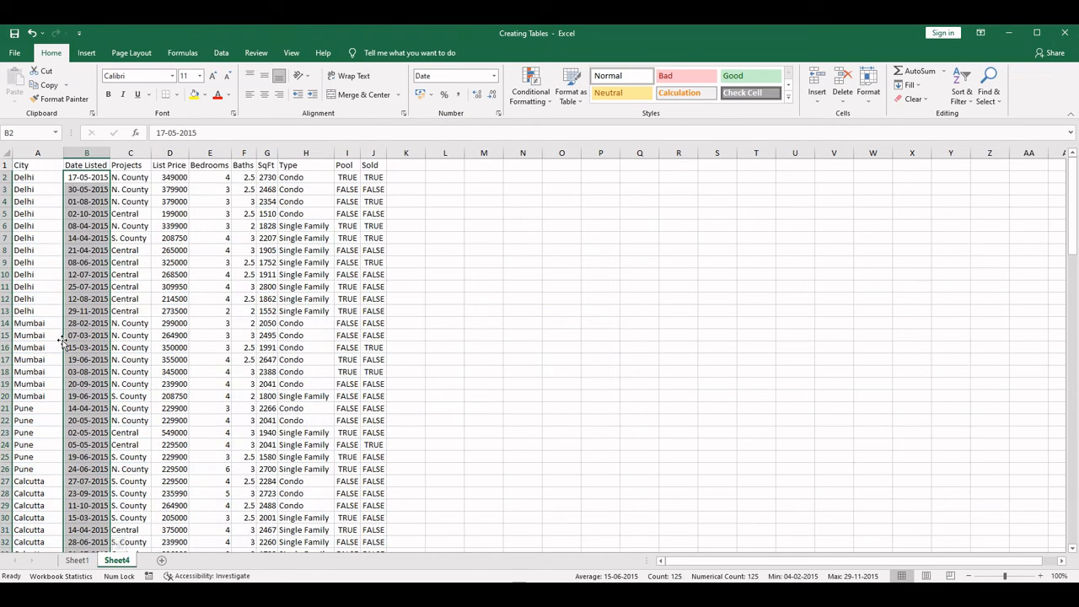
{"action": "left_click", "coordinate": [37, 165]}
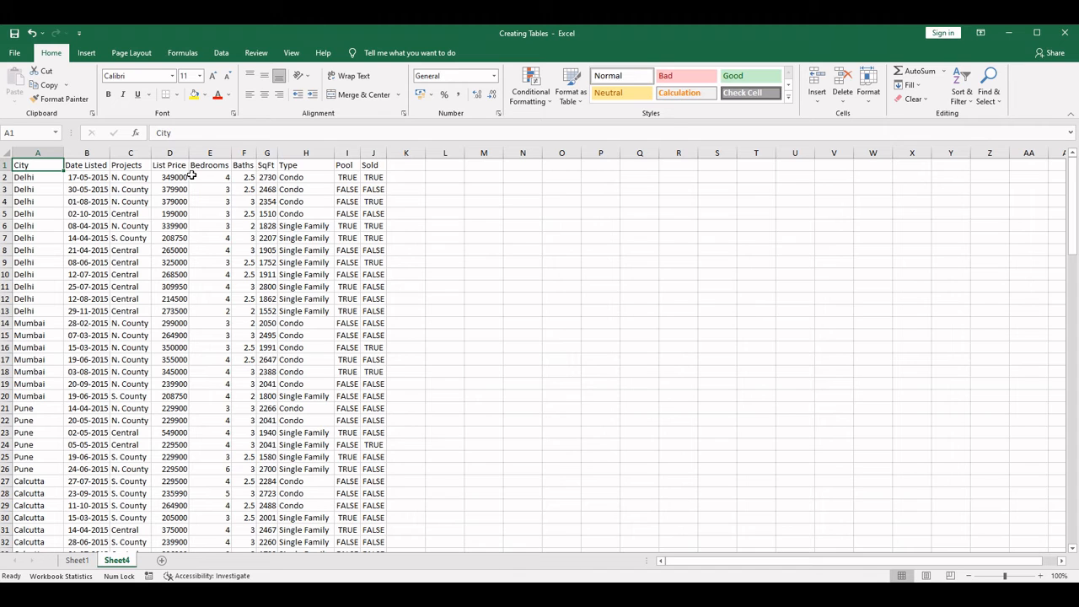
{"action": "key", "text": "ctrl+shift+Right"}
{"action": "key", "text": "ctrl+shift+Down"}
{"action": "scroll", "coordinate": [191, 175], "scroll_direction": "up", "scroll_amount": 20}
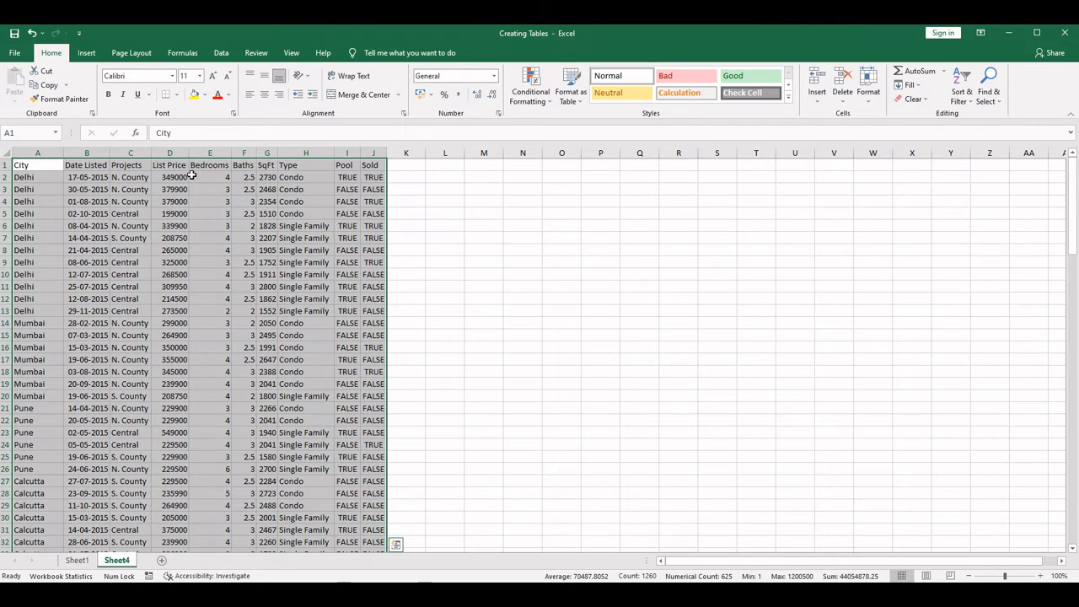
{"action": "left_click", "coordinate": [113, 295]}
{"action": "left_click", "coordinate": [87, 54]}
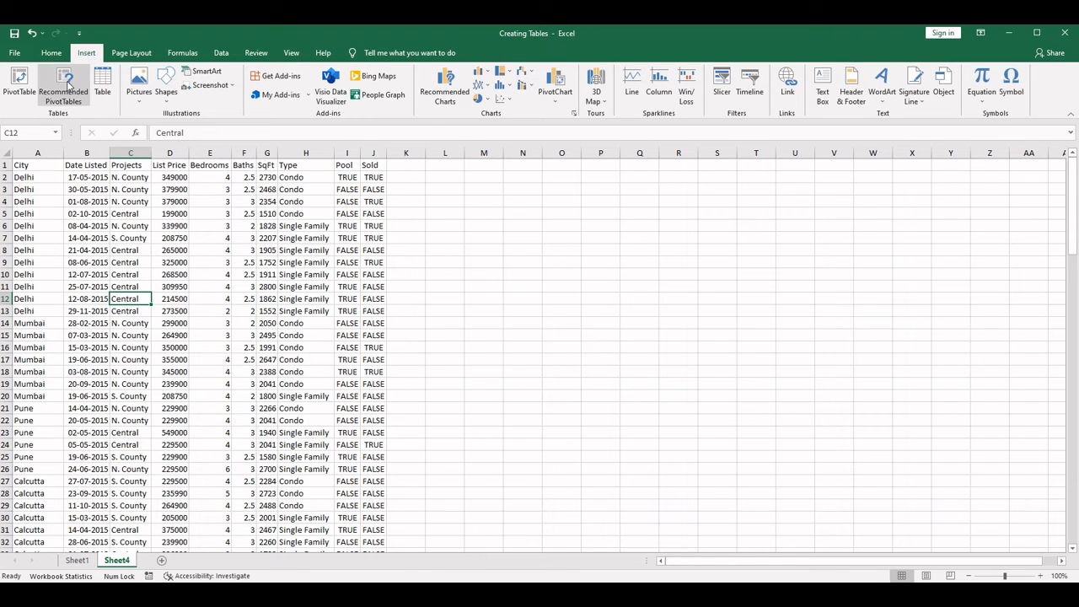
{"action": "left_click", "coordinate": [19, 84]}
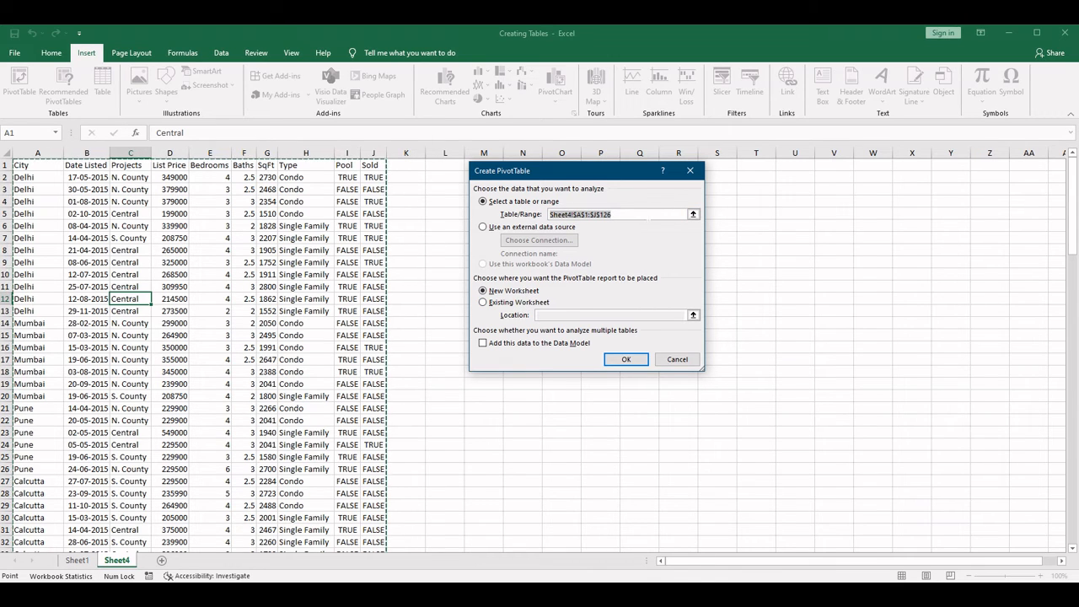
{"action": "left_click", "coordinate": [627, 361]}
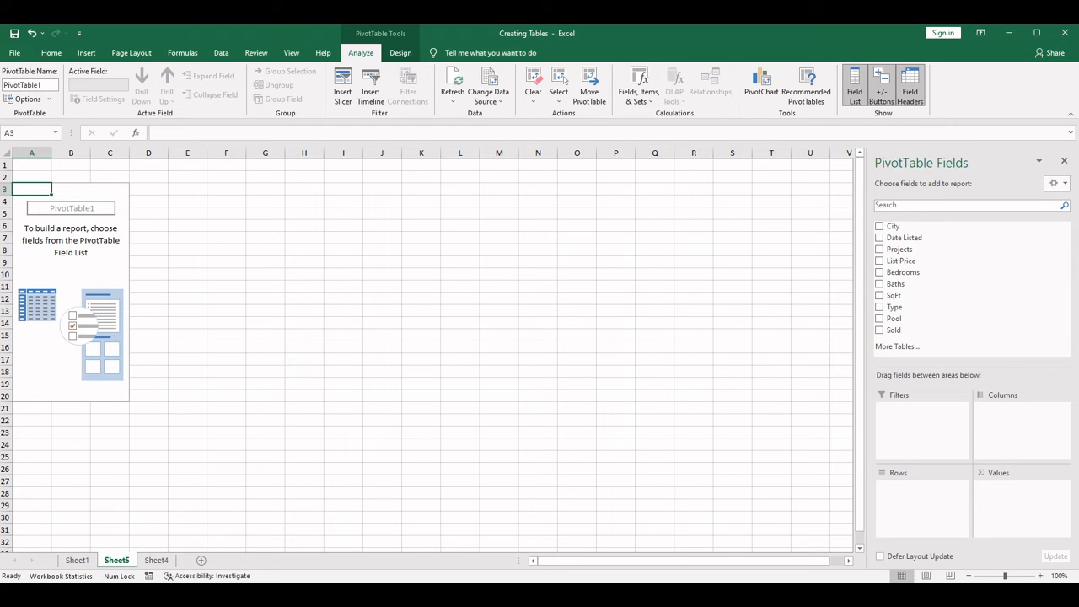
- Close the PivotTable field list and show it again for the empty PivotTable
{"action": "left_click", "coordinate": [1065, 160]}
{"action": "left_click", "coordinate": [258, 251]}
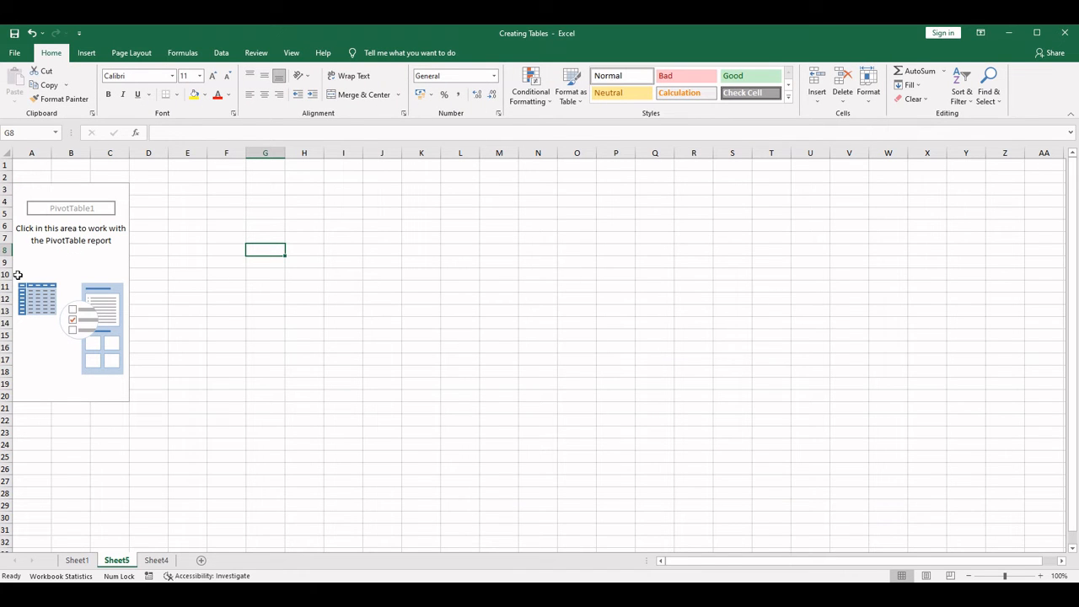
{"action": "left_click", "coordinate": [73, 242]}
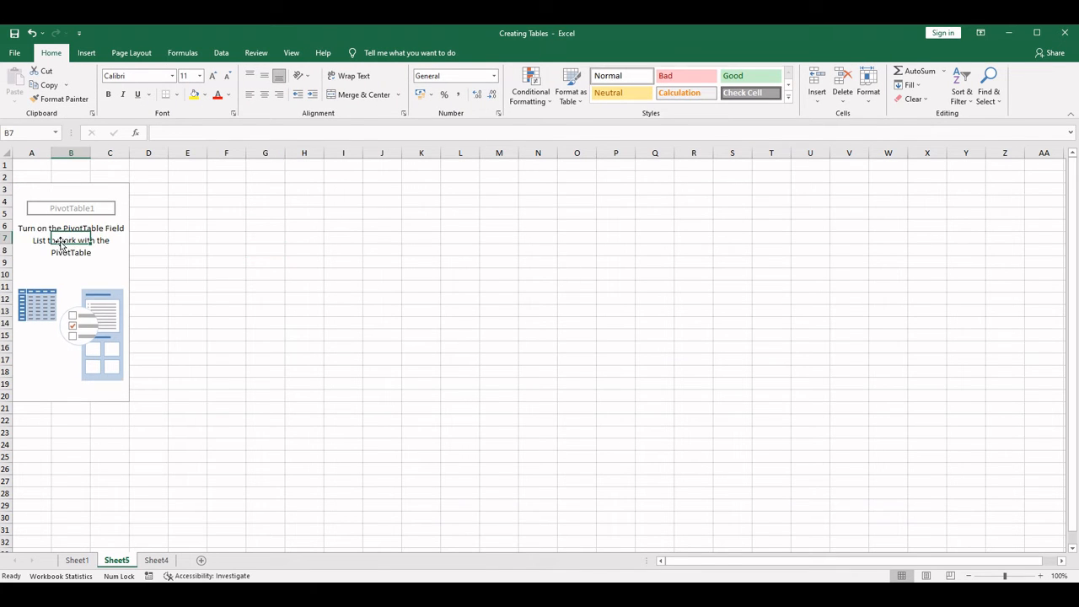
{"action": "right_click", "coordinate": [71, 241]}
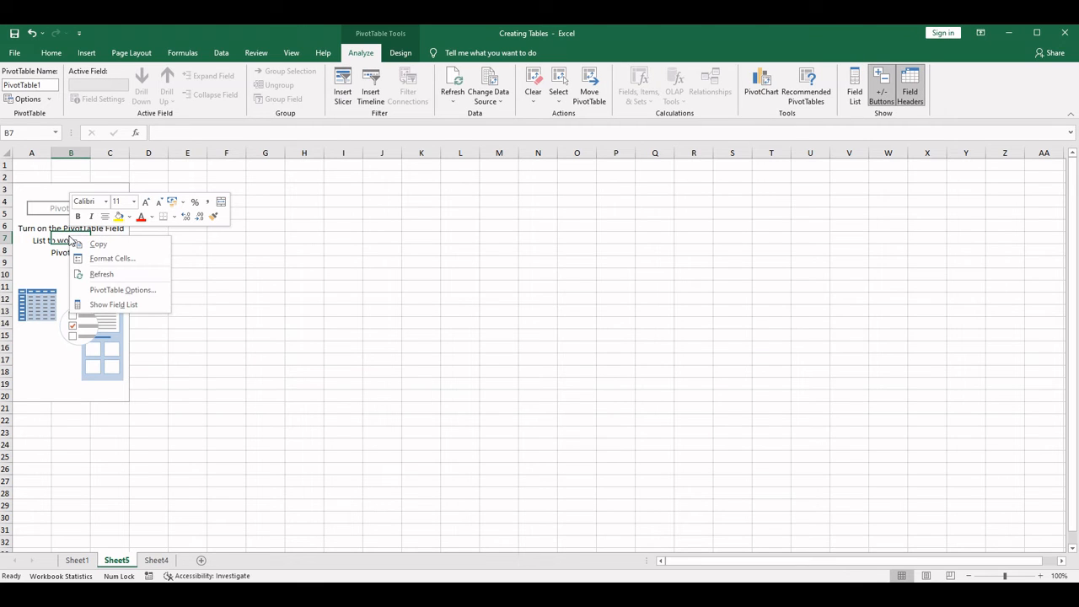
{"action": "left_click", "coordinate": [118, 305]}
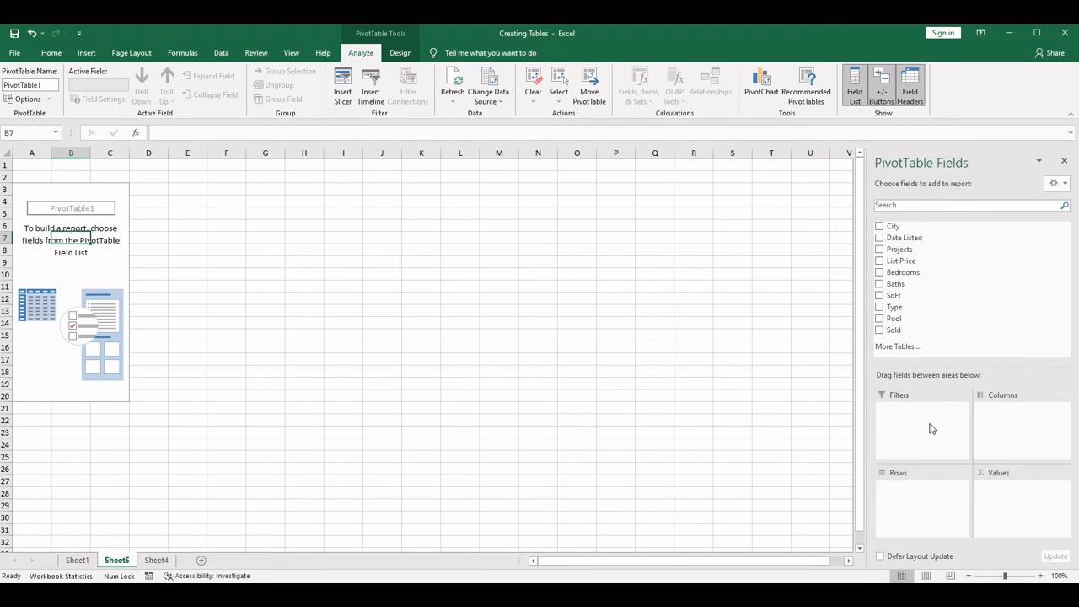
- Move the Sheet4 worksheet in front of Sheet5, directly after Sheet1
{"action": "left_click", "coordinate": [89, 563]}
{"action": "left_click", "coordinate": [117, 561]}
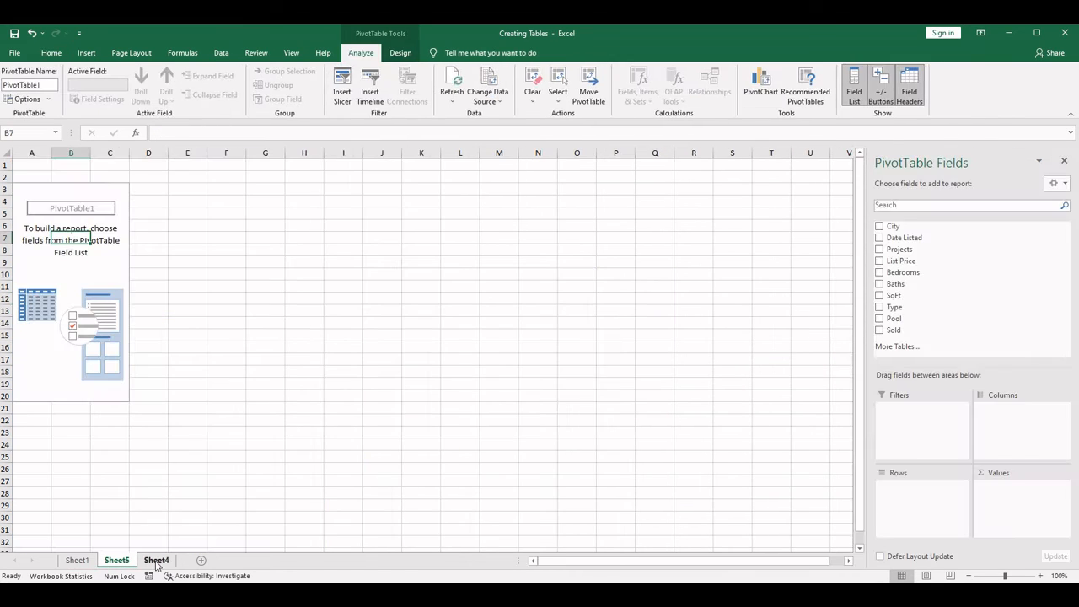
{"action": "left_click", "coordinate": [157, 561]}
{"action": "left_click_drag", "start_coordinate": [159, 565], "coordinate": [114, 563]}
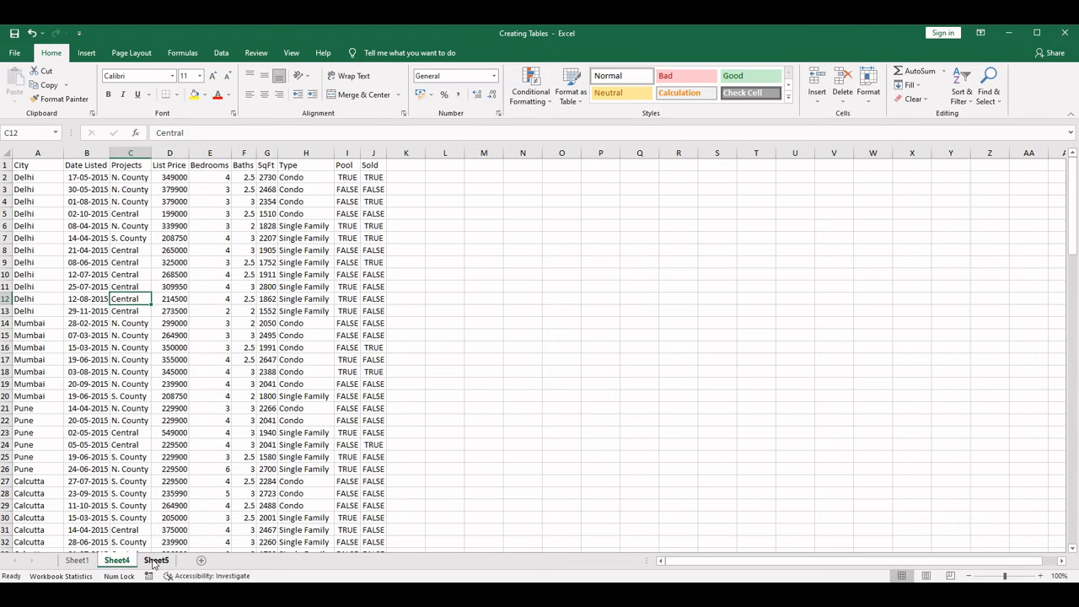
- Add the City field to the rows of the PivotTable on Sheet5
{"action": "left_click", "coordinate": [155, 561]}
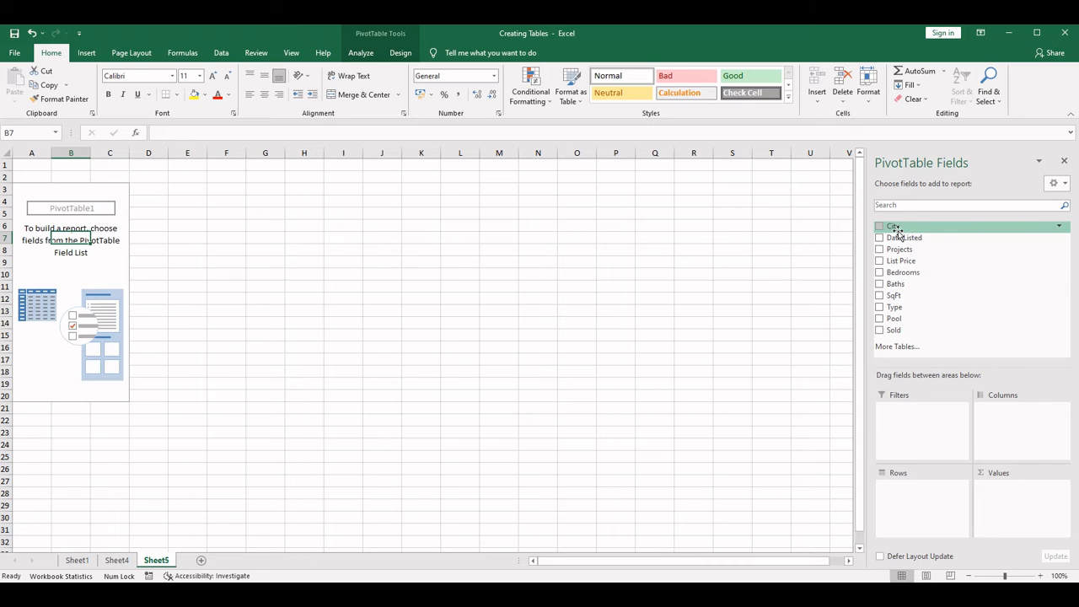
{"action": "left_click_drag", "start_coordinate": [893, 226], "coordinate": [911, 501]}
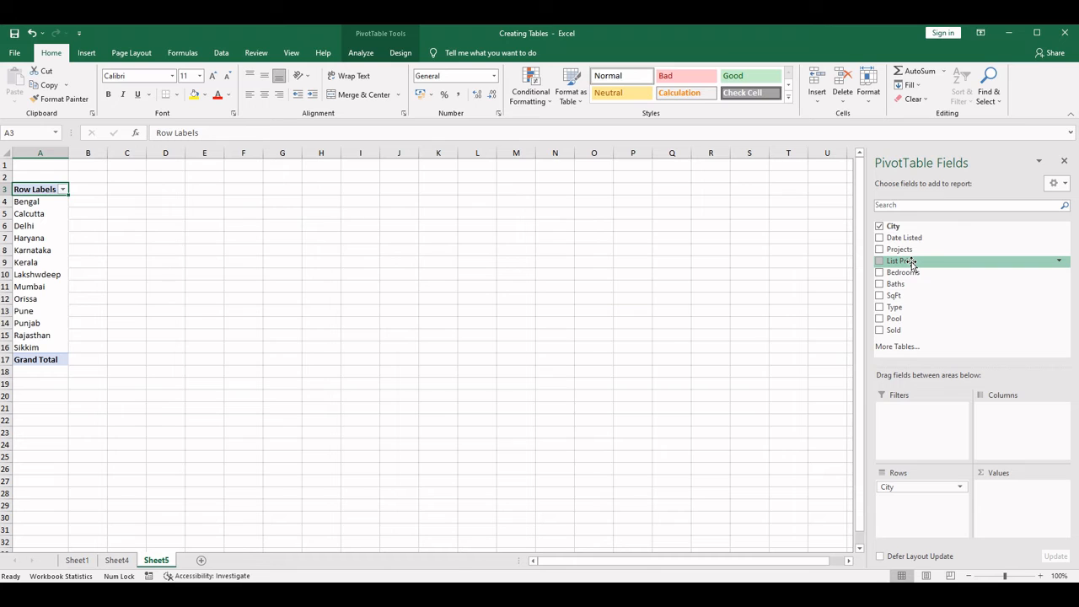
- Add the Type field to the PivotTable's columns and the List Price field to its values
{"action": "left_click_drag", "start_coordinate": [912, 261], "coordinate": [967, 313]}
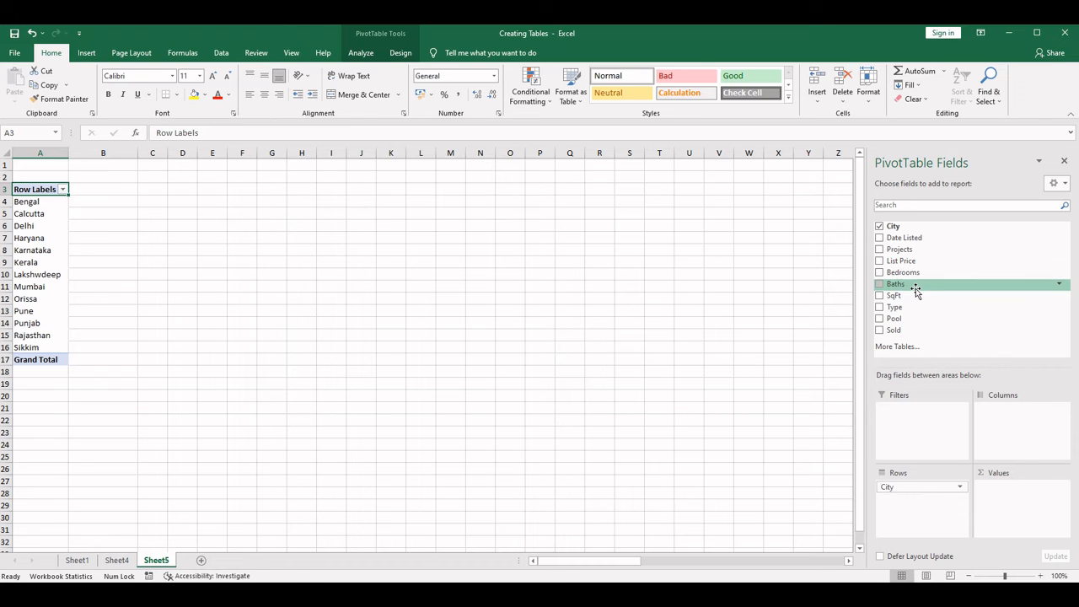
{"action": "left_click_drag", "start_coordinate": [908, 307], "coordinate": [1001, 422]}
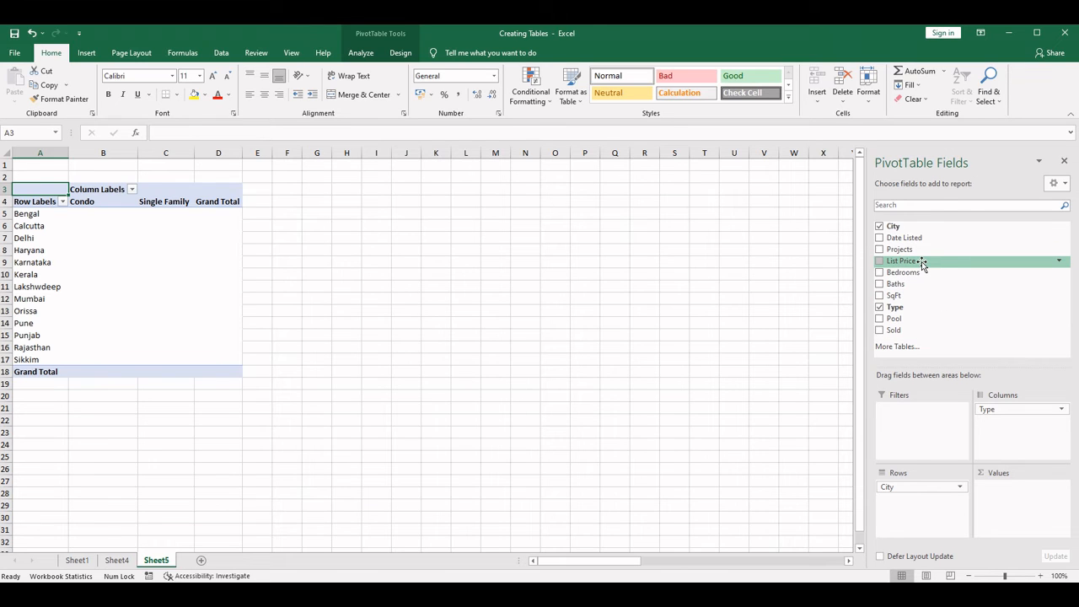
{"action": "left_click_drag", "start_coordinate": [922, 262], "coordinate": [1018, 504]}
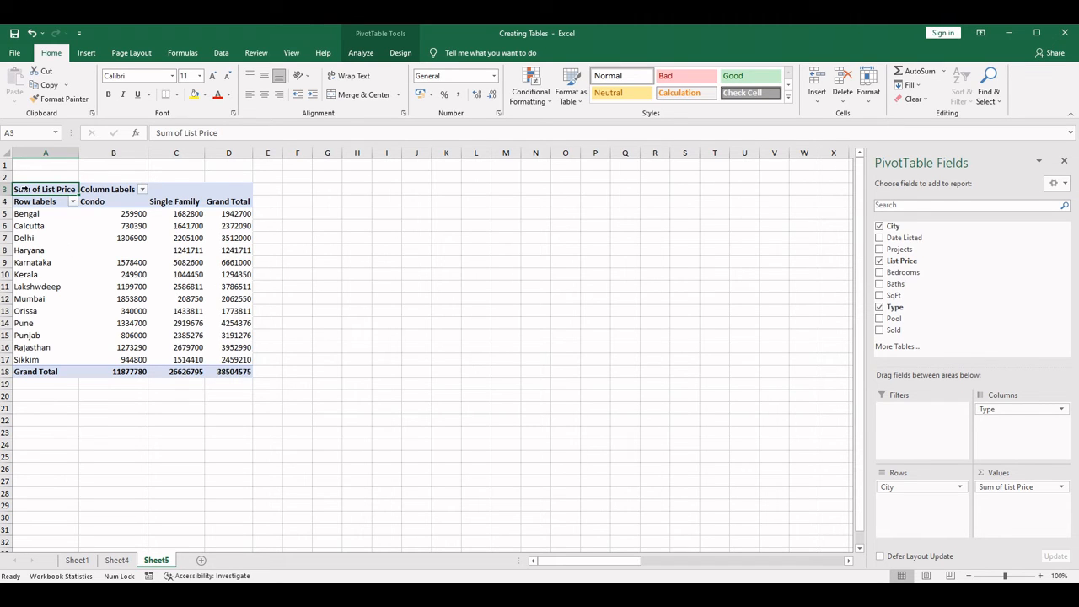
- Apply all borders to the entire PivotTable on Sheet5
{"action": "key", "text": "ctrl+a"}
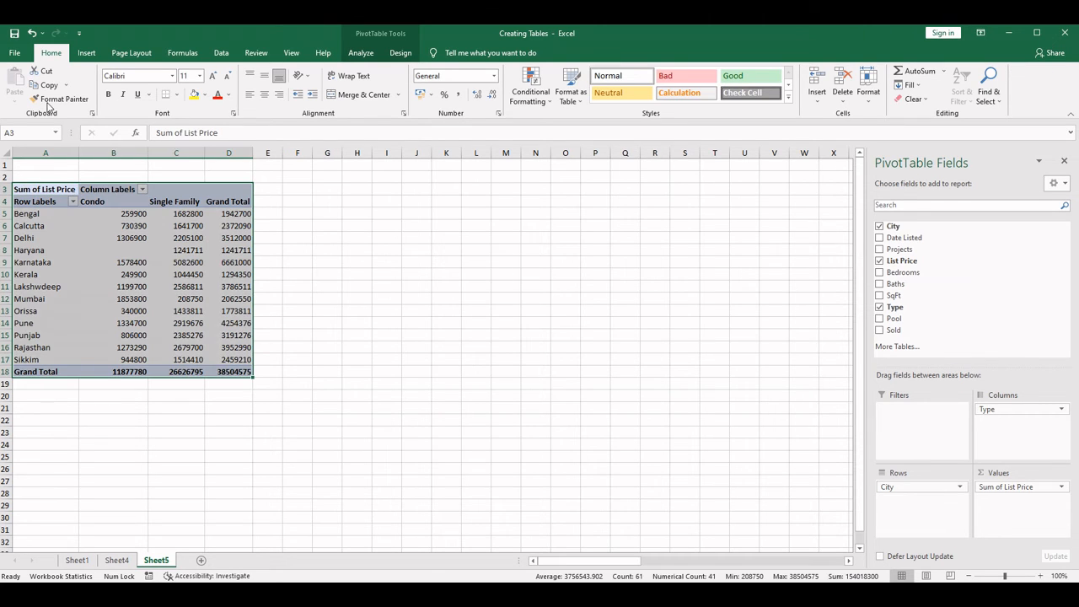
{"action": "left_click", "coordinate": [176, 94]}
{"action": "left_click", "coordinate": [198, 200]}
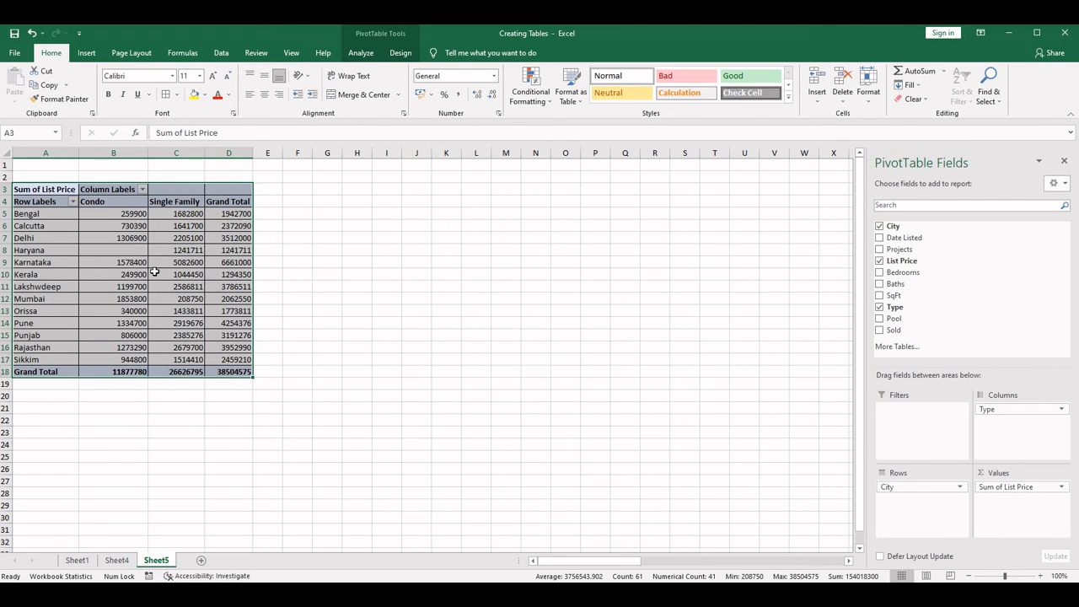
- Summarize the List Price values in the PivotTable by Count
{"action": "left_click", "coordinate": [131, 372]}
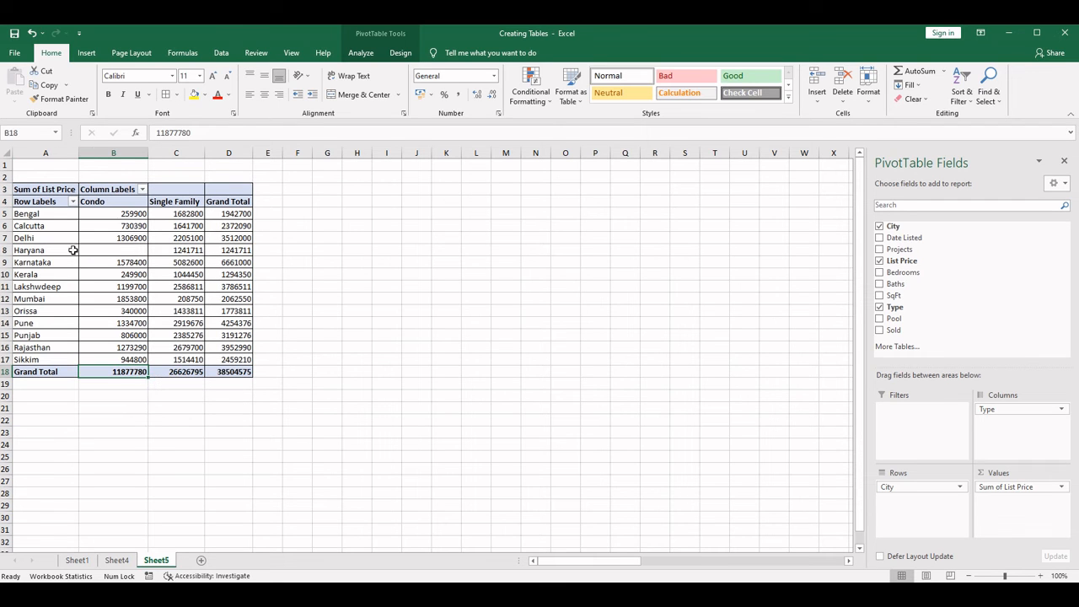
{"action": "right_click", "coordinate": [130, 376]}
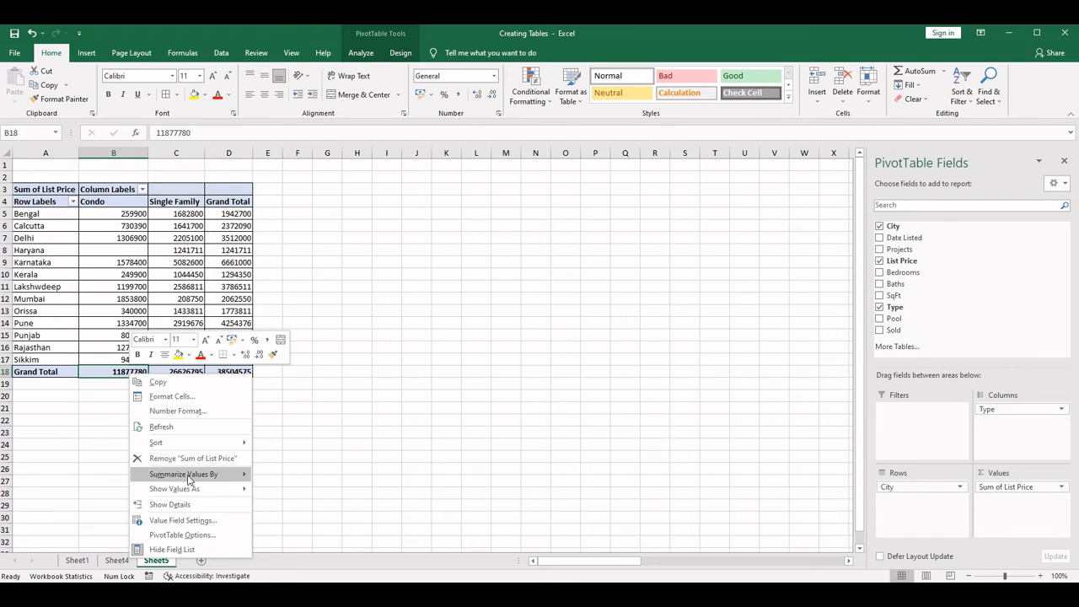
{"action": "mouse_move", "coordinate": [190, 490]}
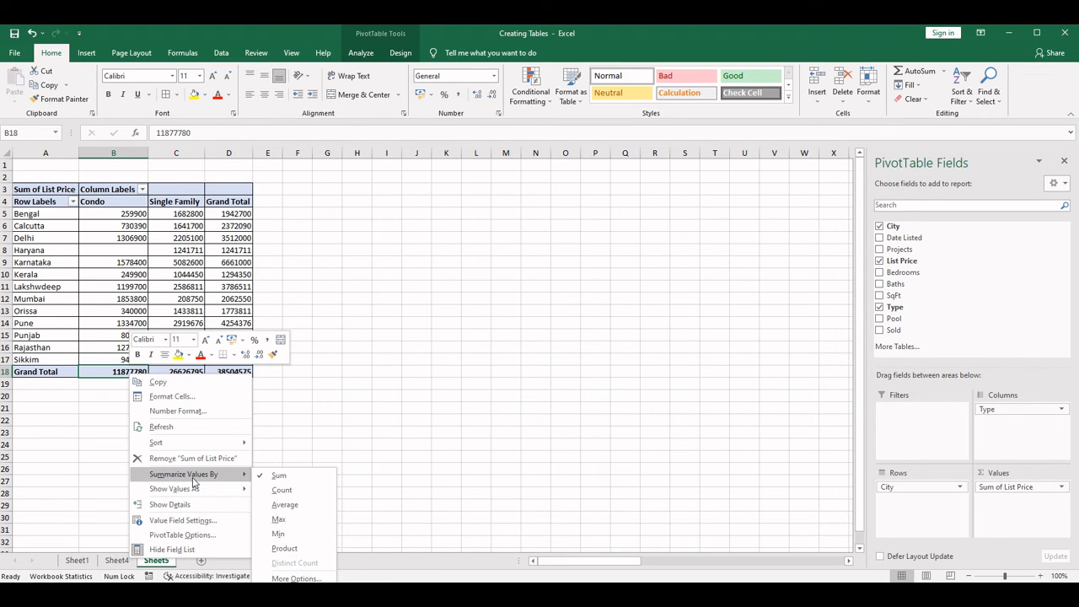
{"action": "left_click", "coordinate": [282, 491]}
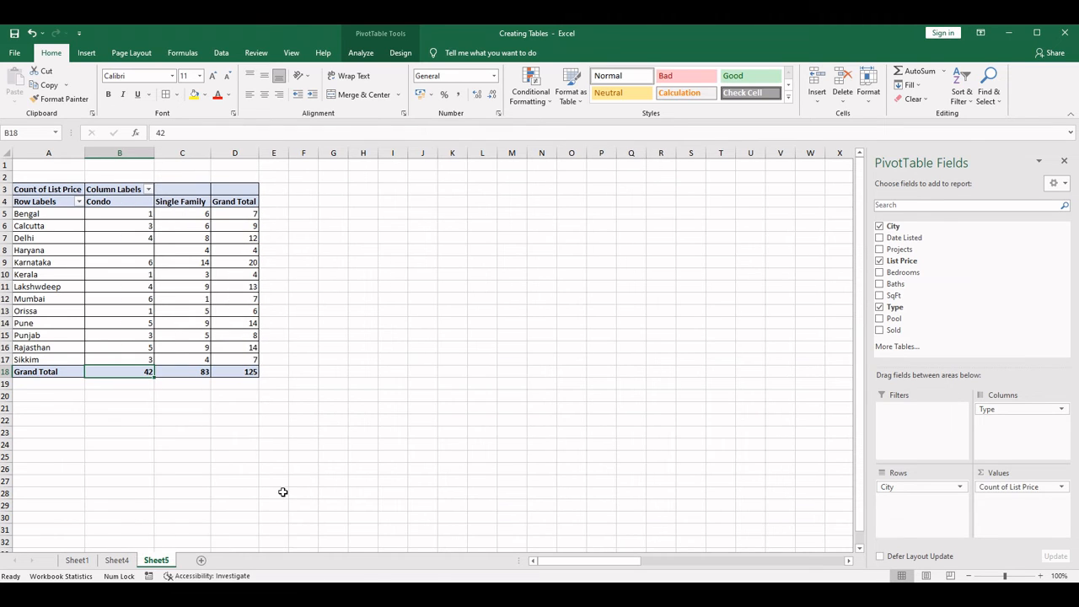
- Examine the Condo and Single Family counts for each city along with the grand totals in the PivotTable
{"action": "left_click", "coordinate": [44, 214]}
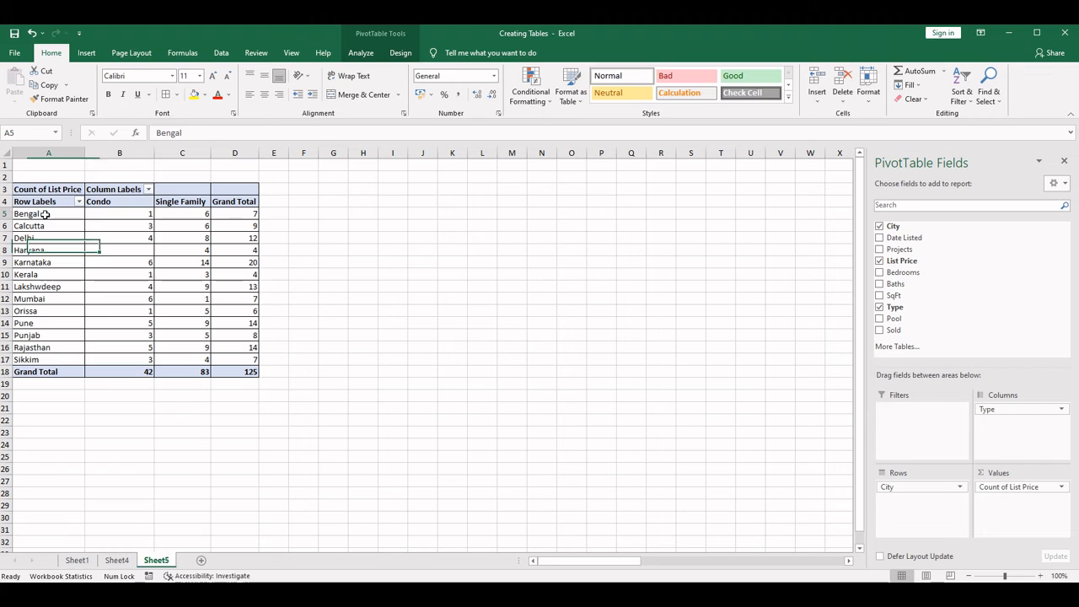
{"action": "left_click", "coordinate": [130, 214]}
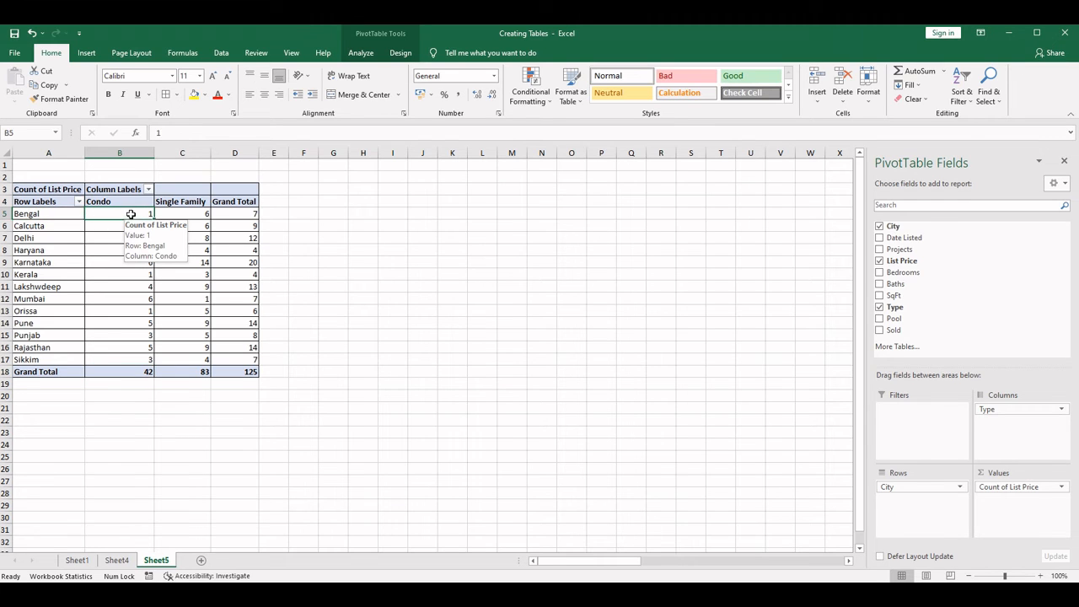
{"action": "left_click", "coordinate": [196, 214]}
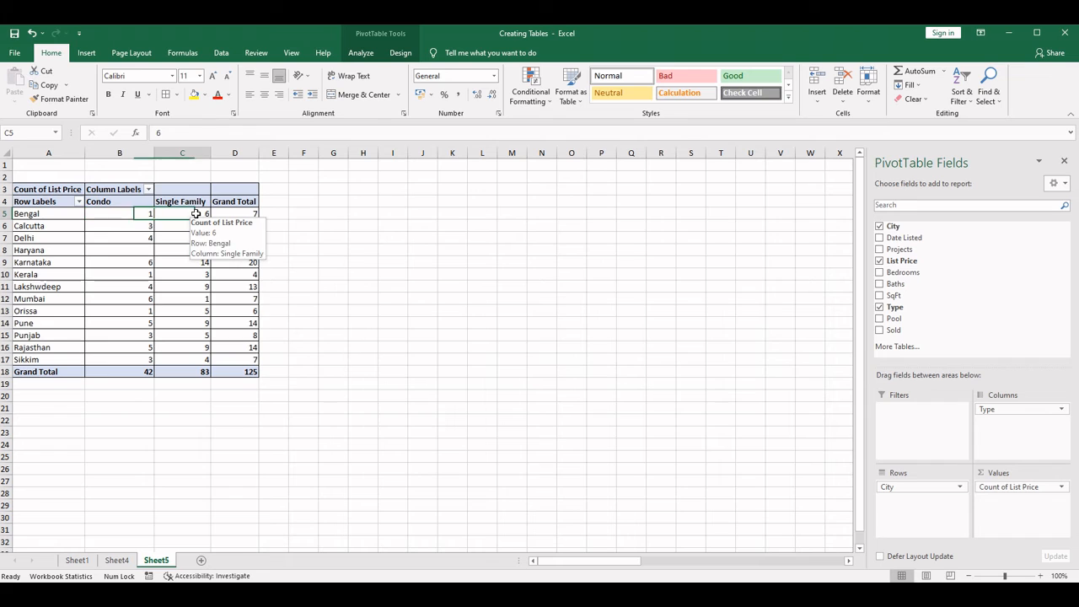
{"action": "left_click", "coordinate": [249, 214]}
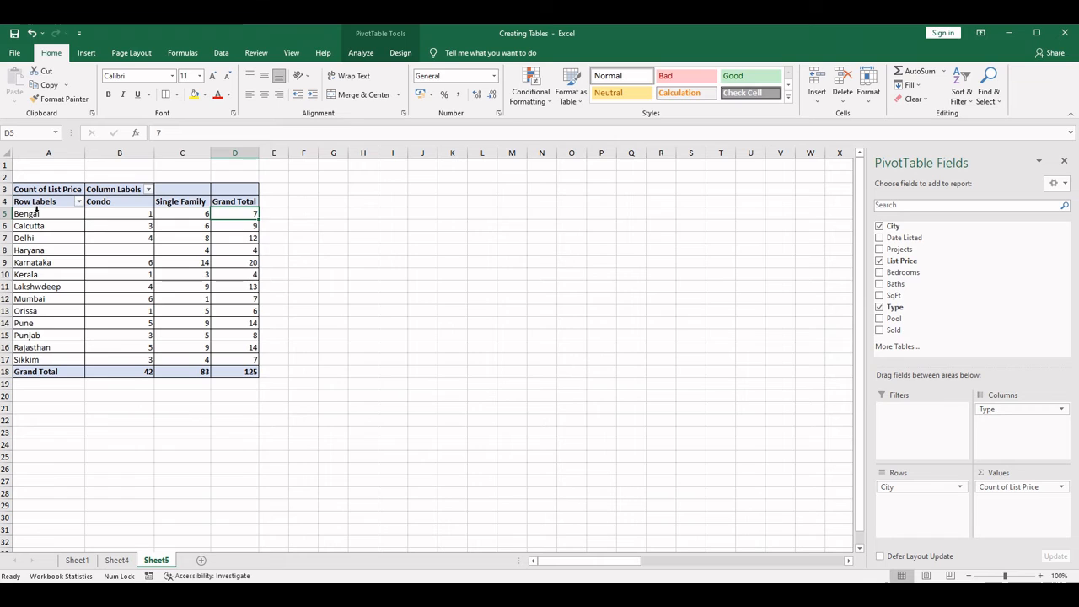
{"action": "left_click_drag", "start_coordinate": [38, 212], "coordinate": [228, 362]}
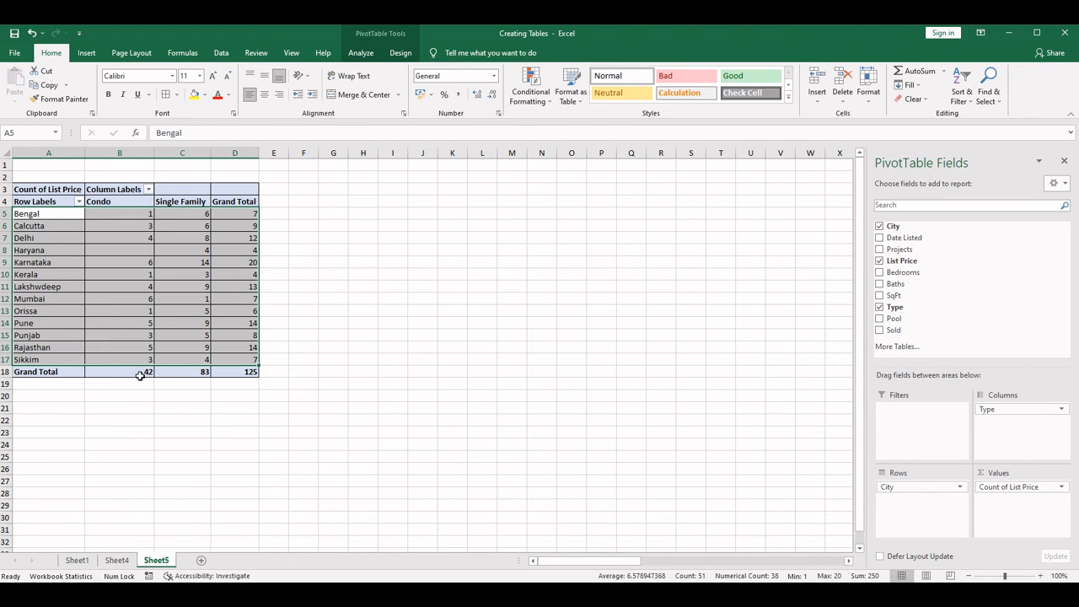
{"action": "left_click", "coordinate": [134, 372]}
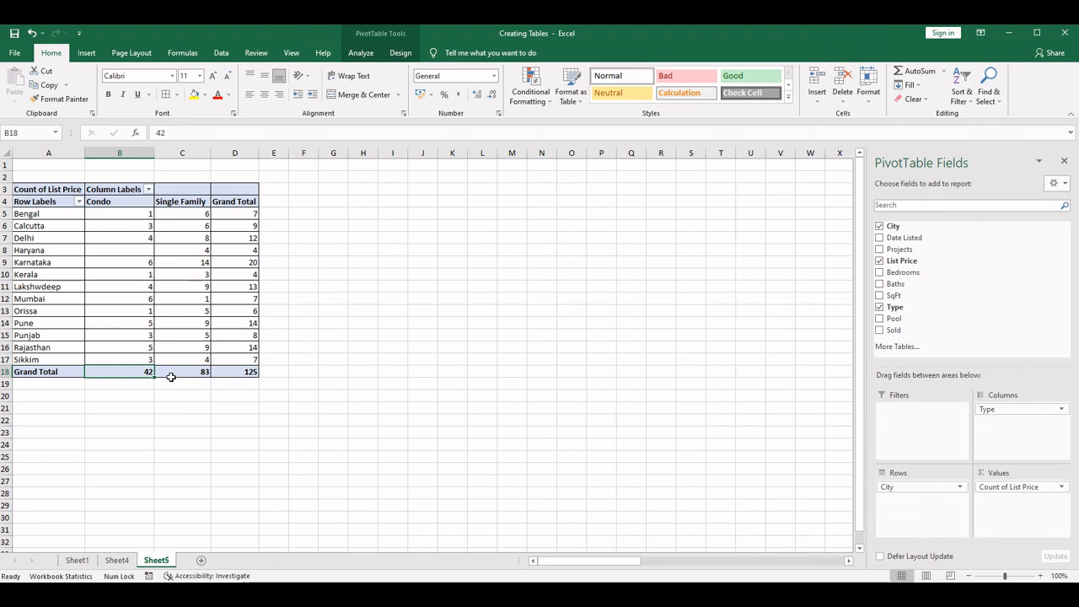
{"action": "left_click", "coordinate": [40, 214]}
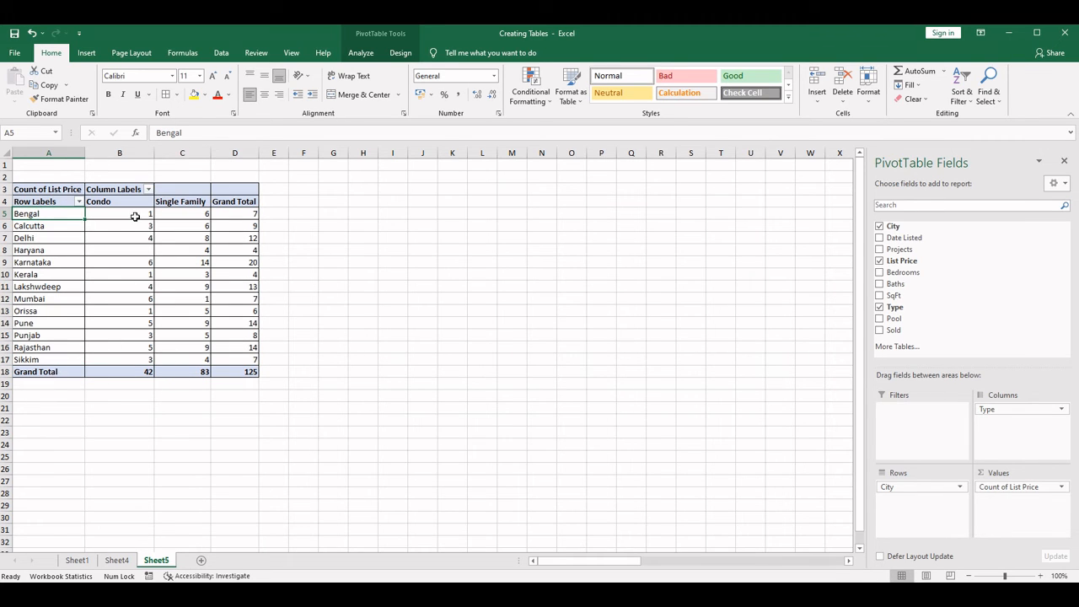
{"action": "left_click_drag", "start_coordinate": [122, 214], "coordinate": [145, 372]}
{"action": "left_click_drag", "start_coordinate": [183, 213], "coordinate": [202, 372]}
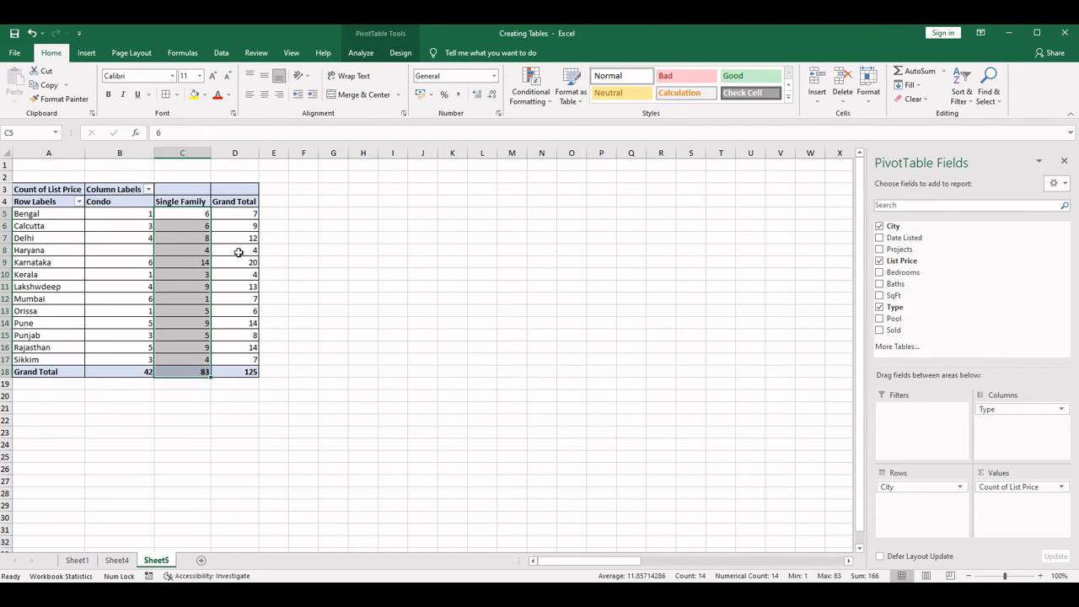
{"action": "left_click", "coordinate": [243, 372]}
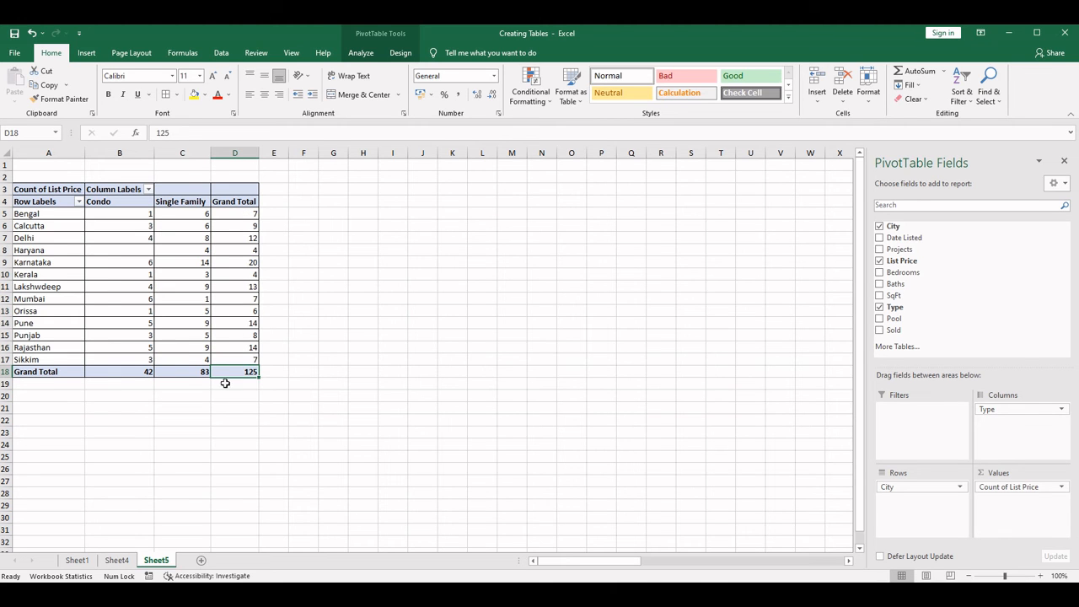
- Check the number of listings in the Sheet4 data and the Sheet1 City column against the PivotTable's overall grand total
{"action": "left_click", "coordinate": [117, 560]}
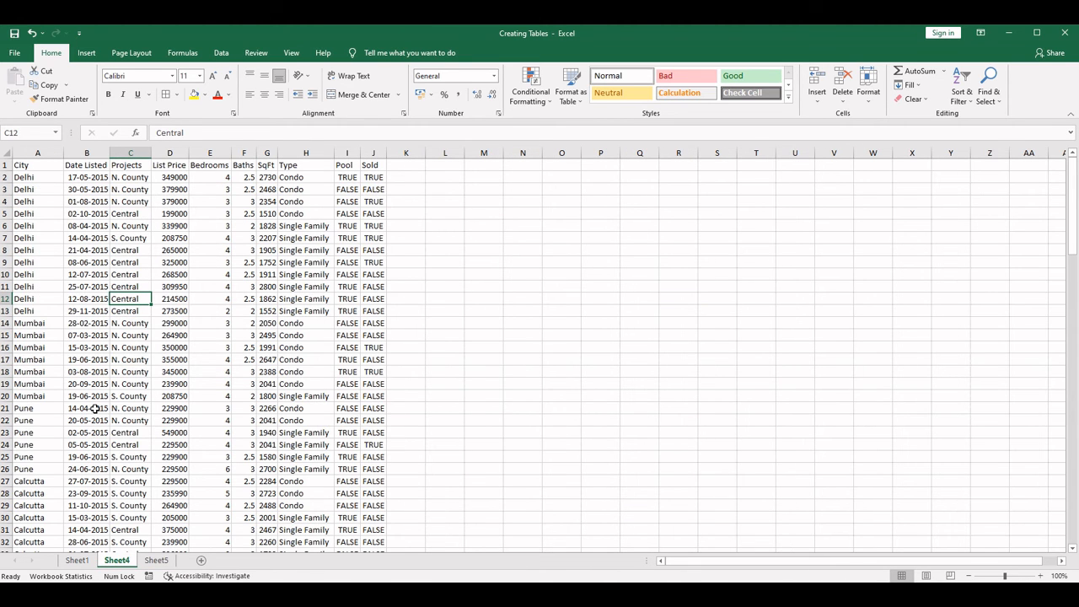
{"action": "key", "text": "ctrl+Home"}
{"action": "key", "text": "Right"}
{"action": "key", "text": "Down"}
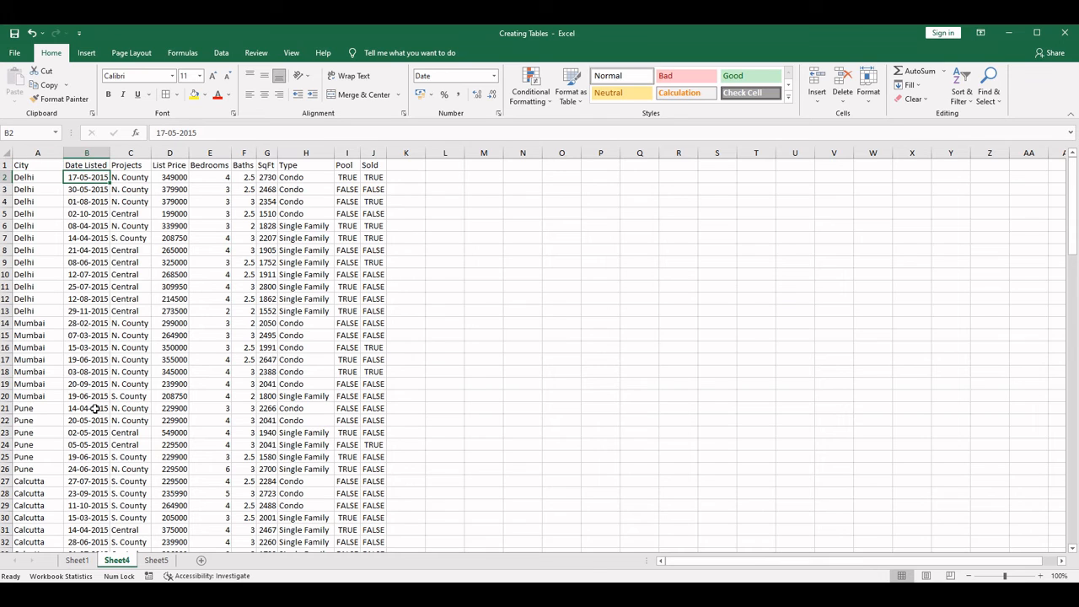
{"action": "key", "text": "ctrl+Down"}
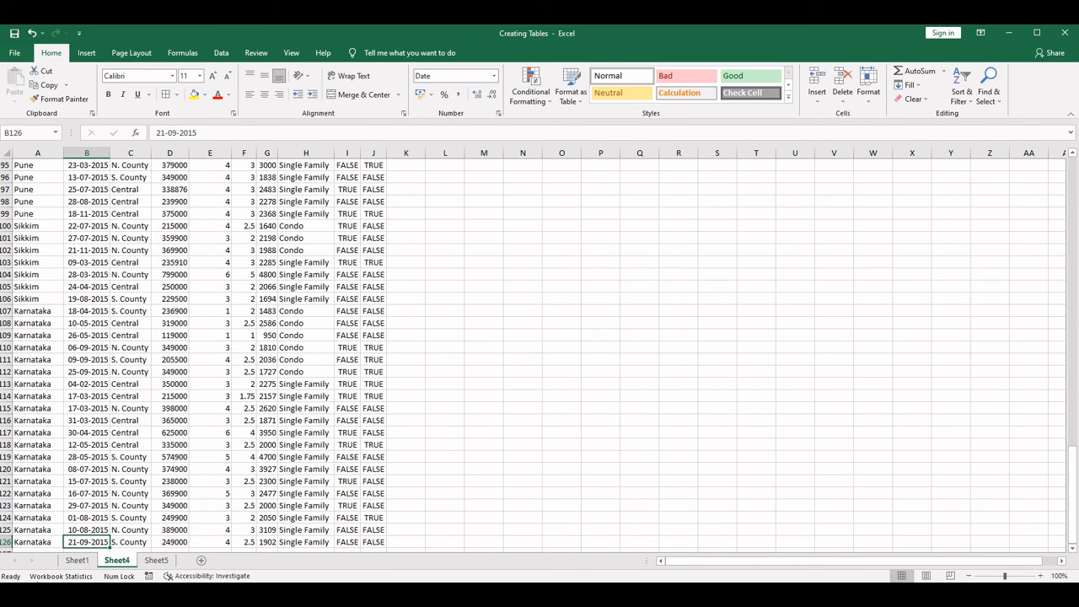
{"action": "key", "text": "ctrl+Home"}
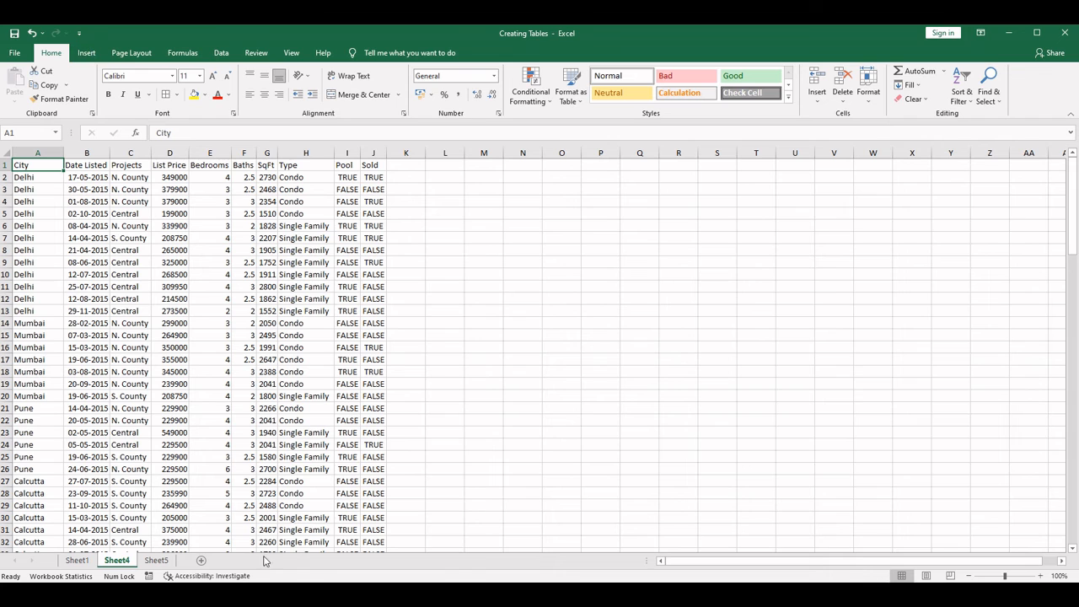
{"action": "left_click", "coordinate": [76, 560]}
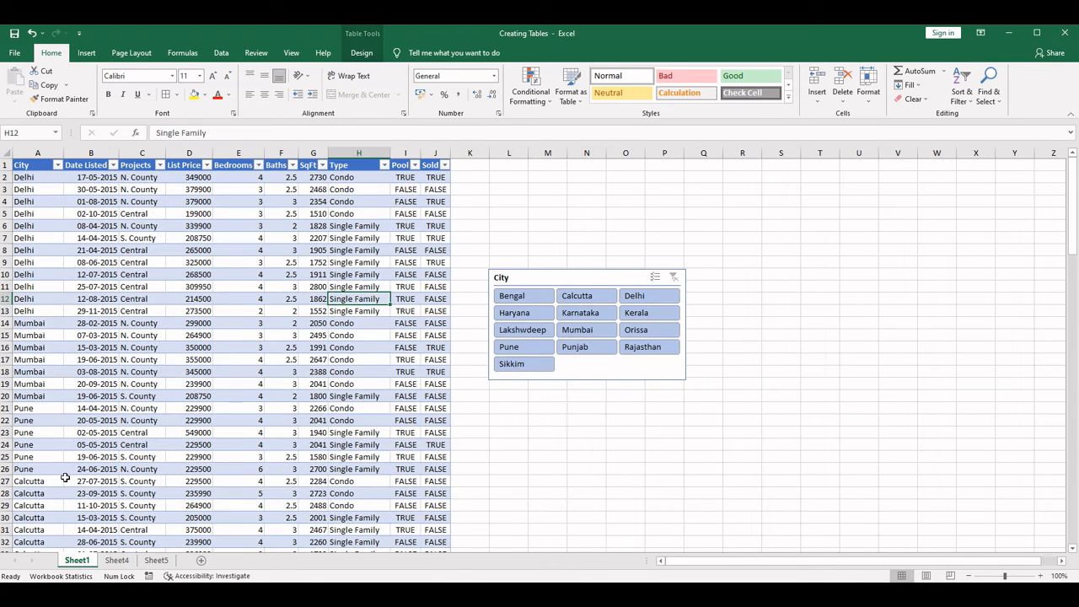
{"action": "left_click", "coordinate": [30, 175]}
{"action": "key", "text": "ctrl+shift+Down"}
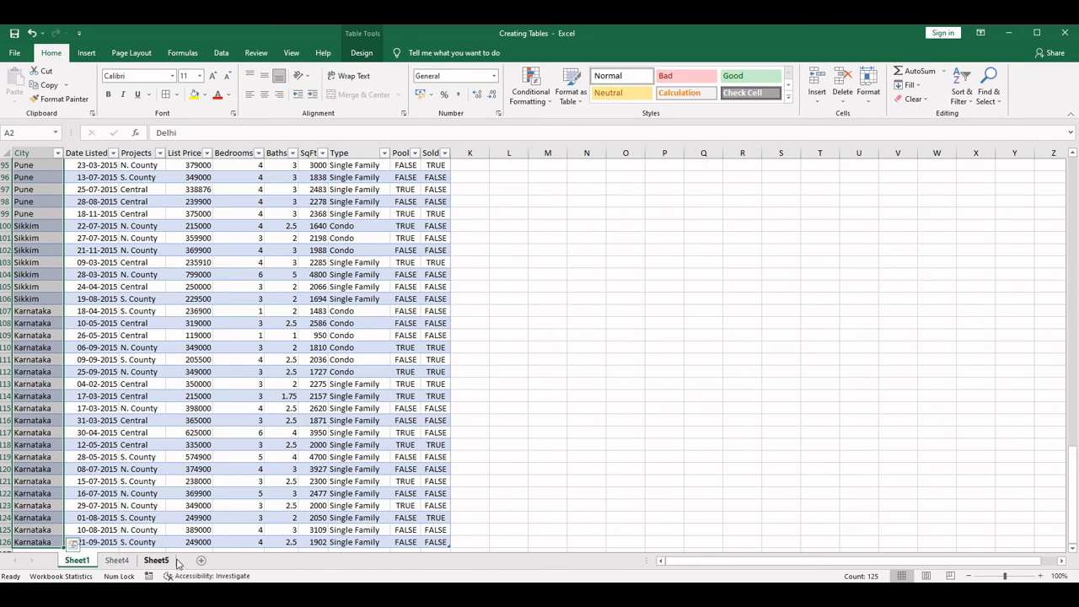
{"action": "left_click", "coordinate": [116, 560]}
{"action": "left_click", "coordinate": [164, 564]}
{"action": "left_click", "coordinate": [237, 376]}
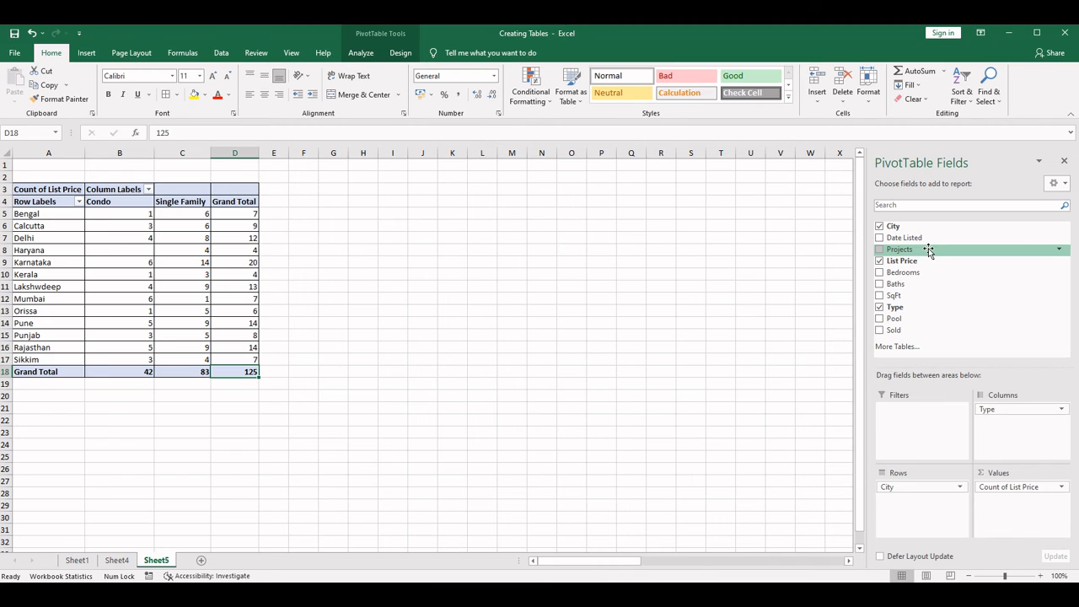
- Add the Projects field as a report filter, enable selecting multiple items, and filter the PivotTable to Central only
{"action": "left_click_drag", "start_coordinate": [929, 250], "coordinate": [919, 427]}
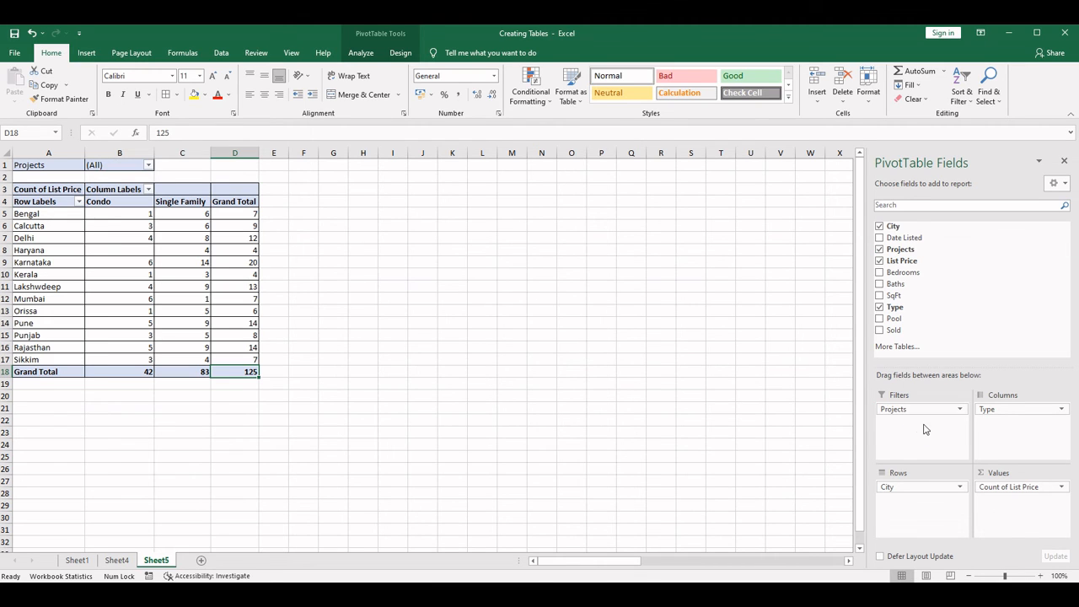
{"action": "left_click", "coordinate": [149, 166]}
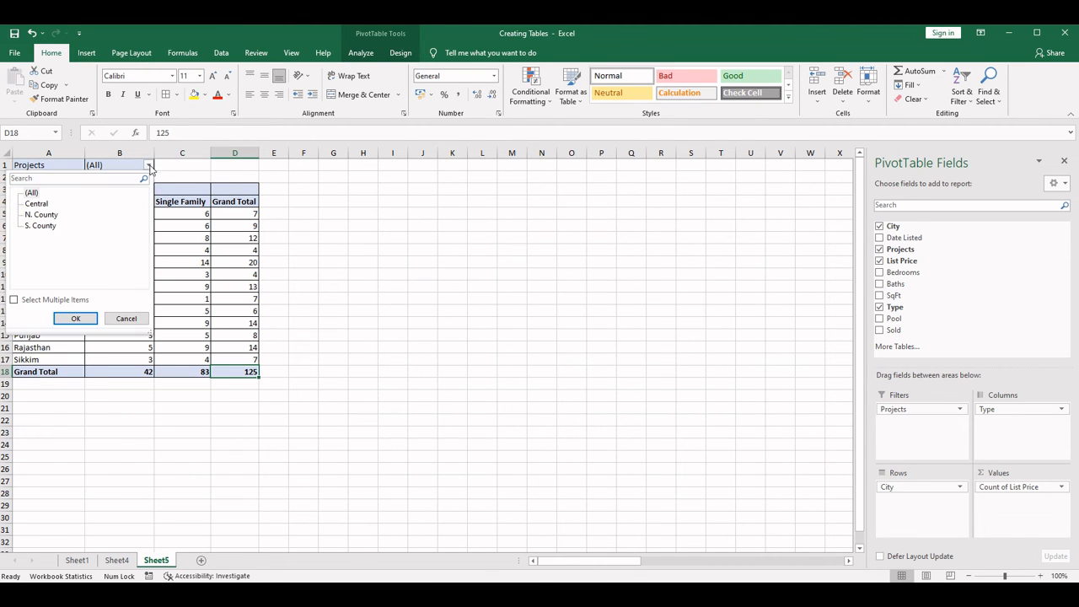
{"action": "left_click", "coordinate": [14, 301]}
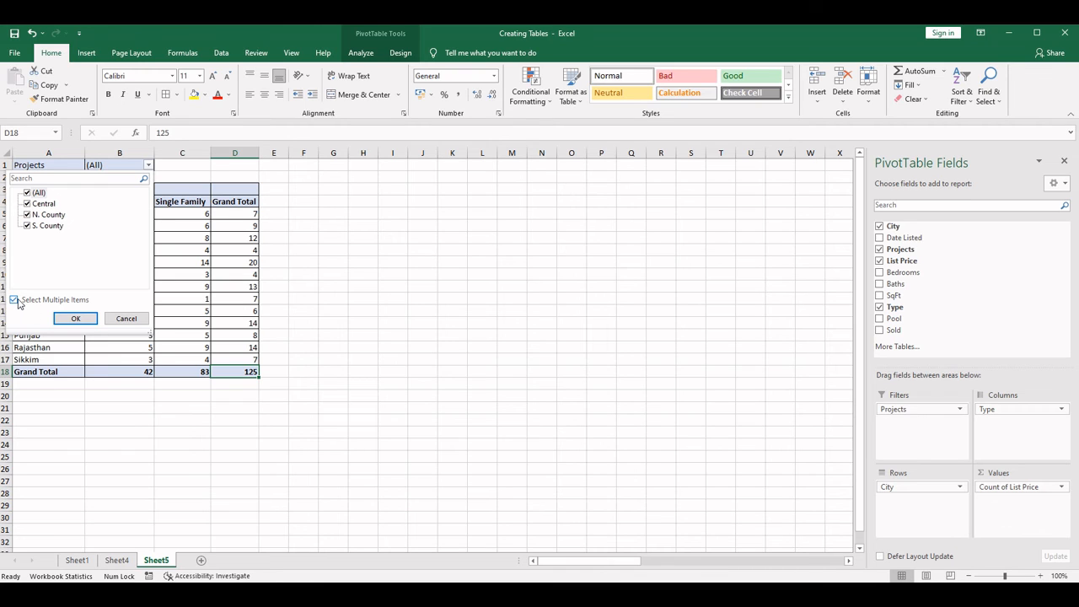
{"action": "left_click", "coordinate": [27, 193]}
{"action": "left_click", "coordinate": [27, 204]}
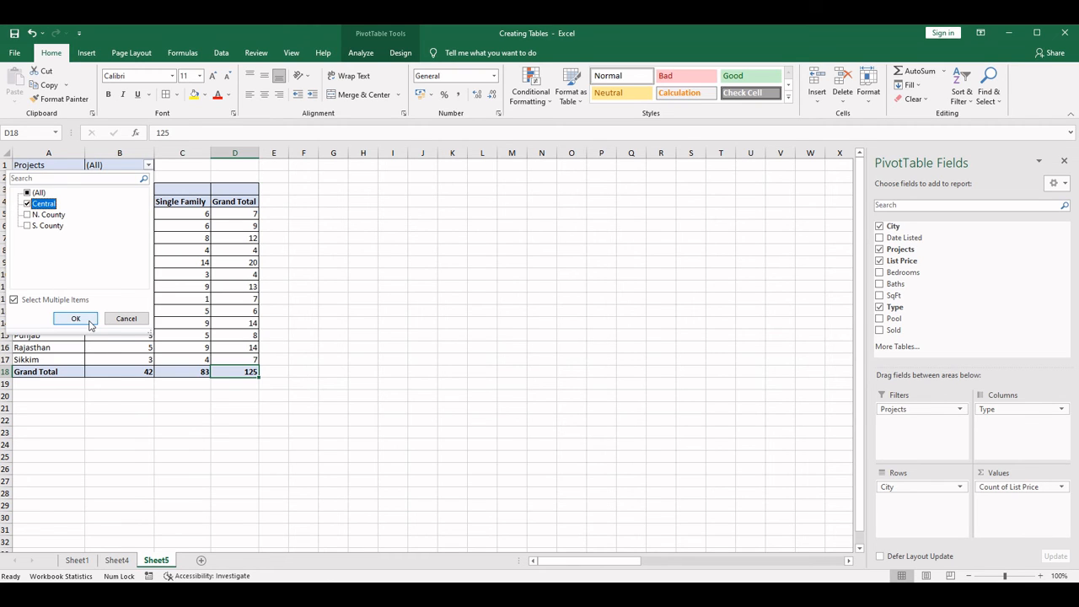
{"action": "left_click", "coordinate": [87, 323]}
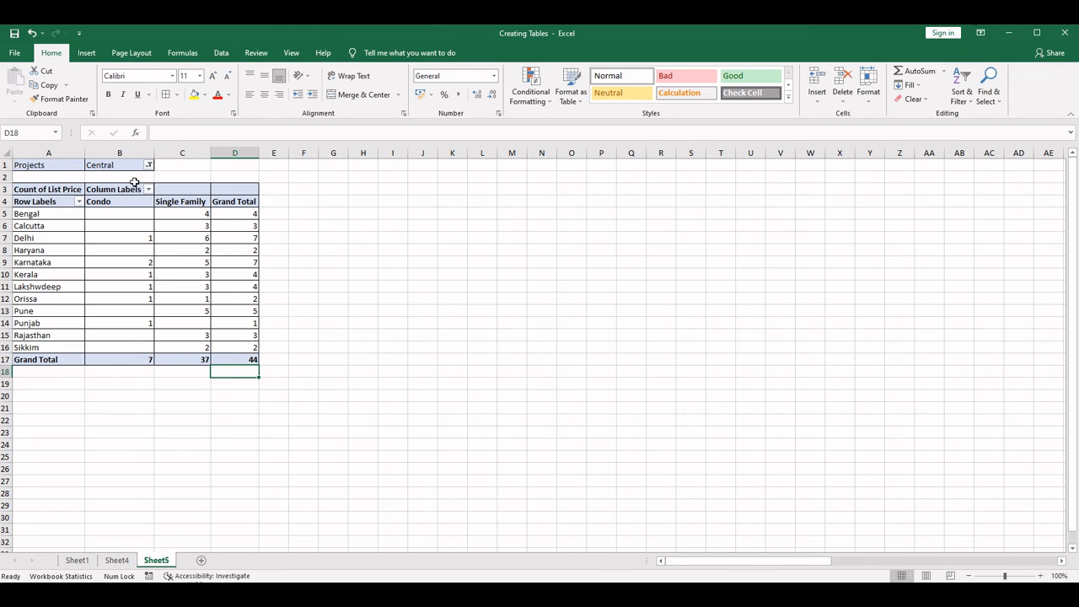
{"action": "left_click", "coordinate": [150, 251]}
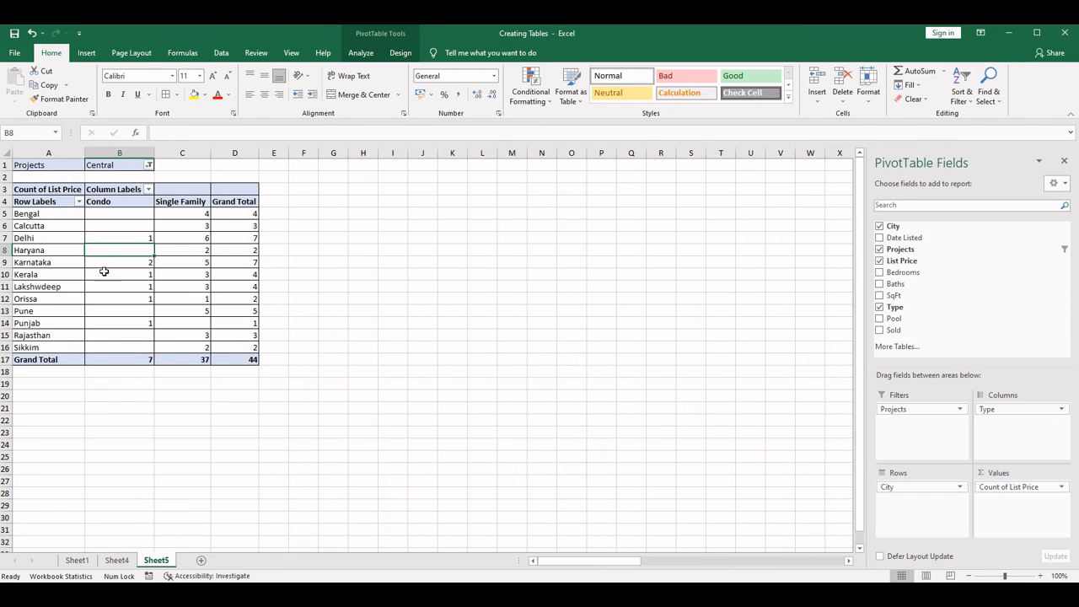
{"action": "left_click", "coordinate": [417, 309]}
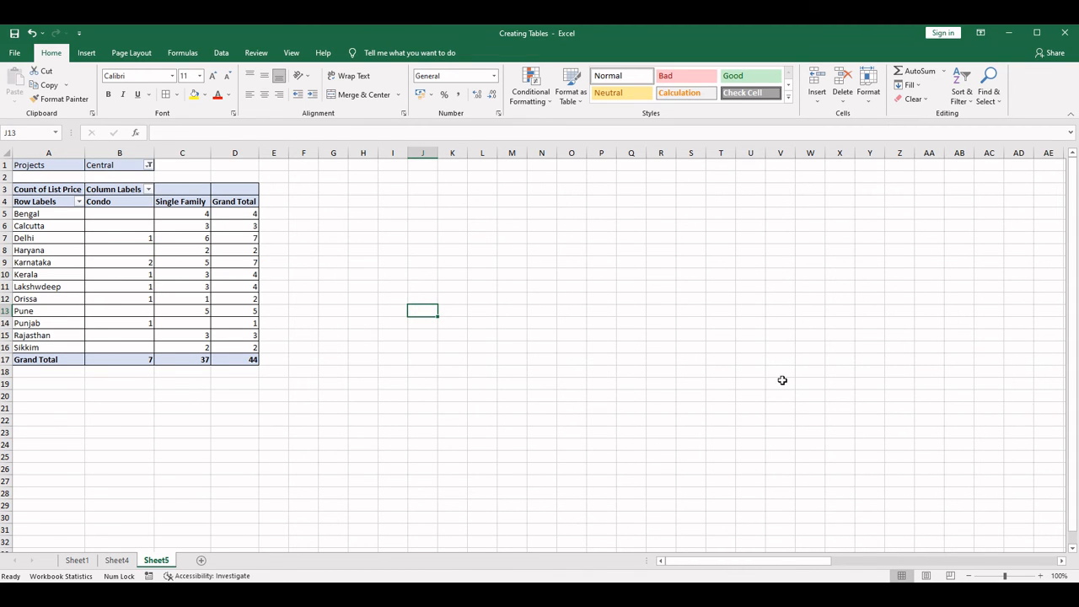
{"action": "left_click", "coordinate": [129, 283]}
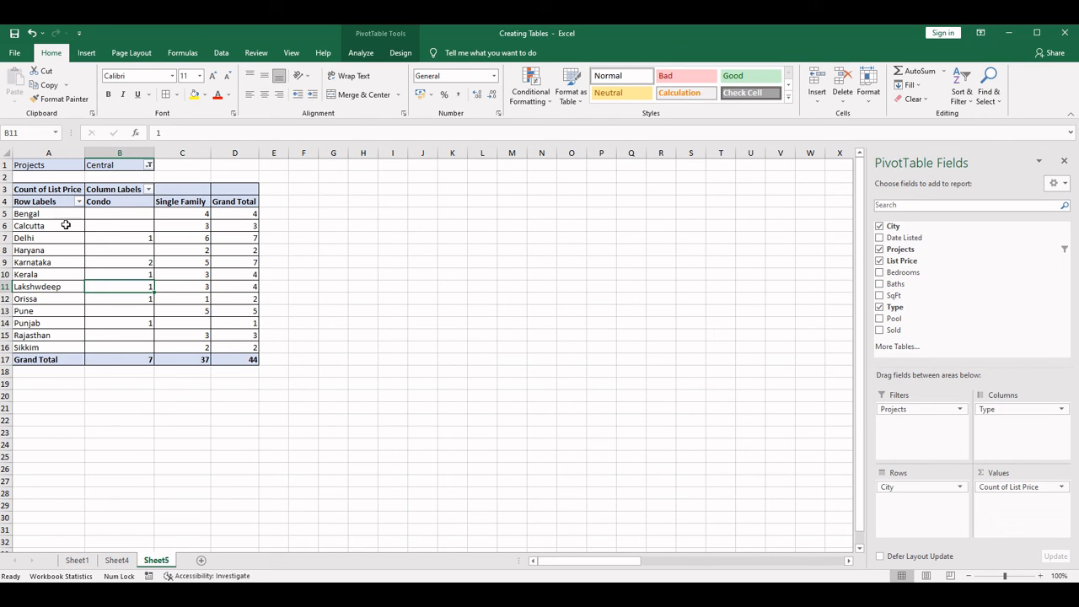
- Change the Projects filter of the PivotTable to show only N. County
{"action": "left_click", "coordinate": [149, 164]}
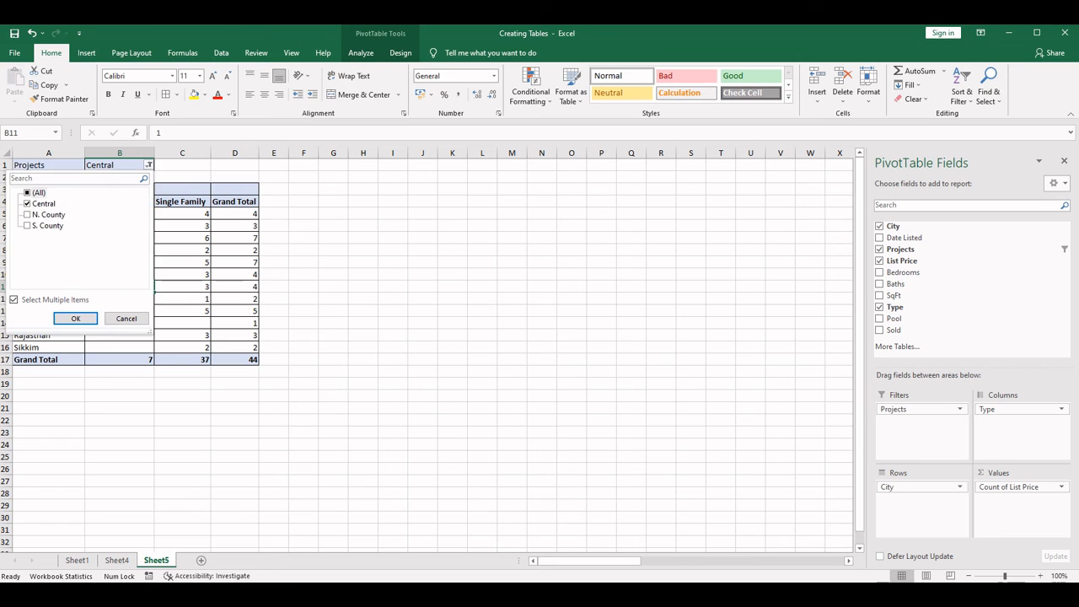
{"action": "left_click", "coordinate": [28, 216]}
{"action": "left_click", "coordinate": [27, 203]}
{"action": "left_click", "coordinate": [75, 318]}
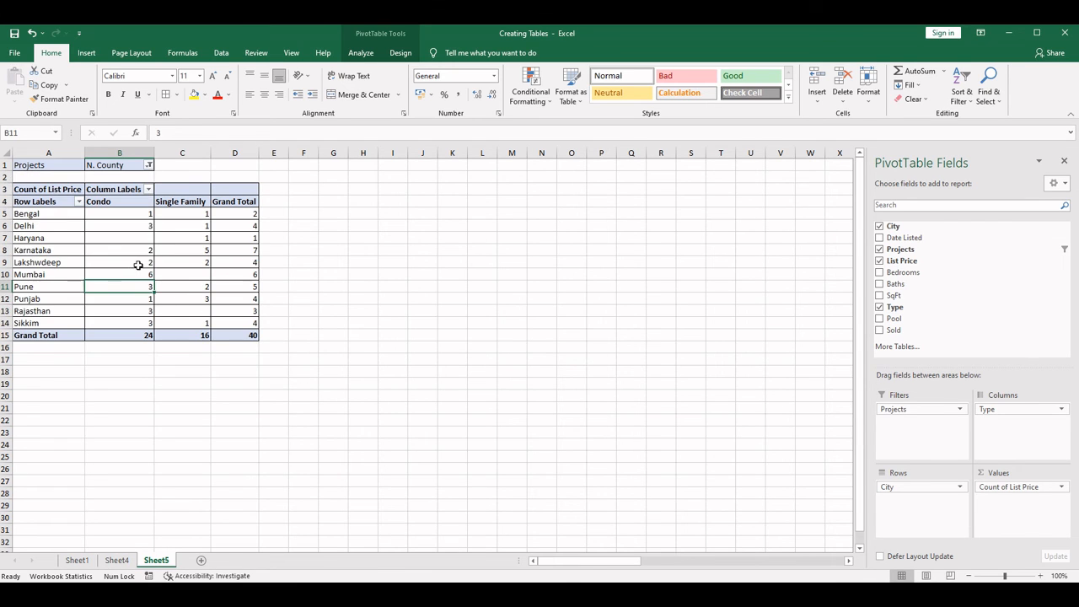
- Reset the Projects filter to all items and replace Projects with the Pool field as the PivotTable's report filter
{"action": "left_click", "coordinate": [149, 166]}
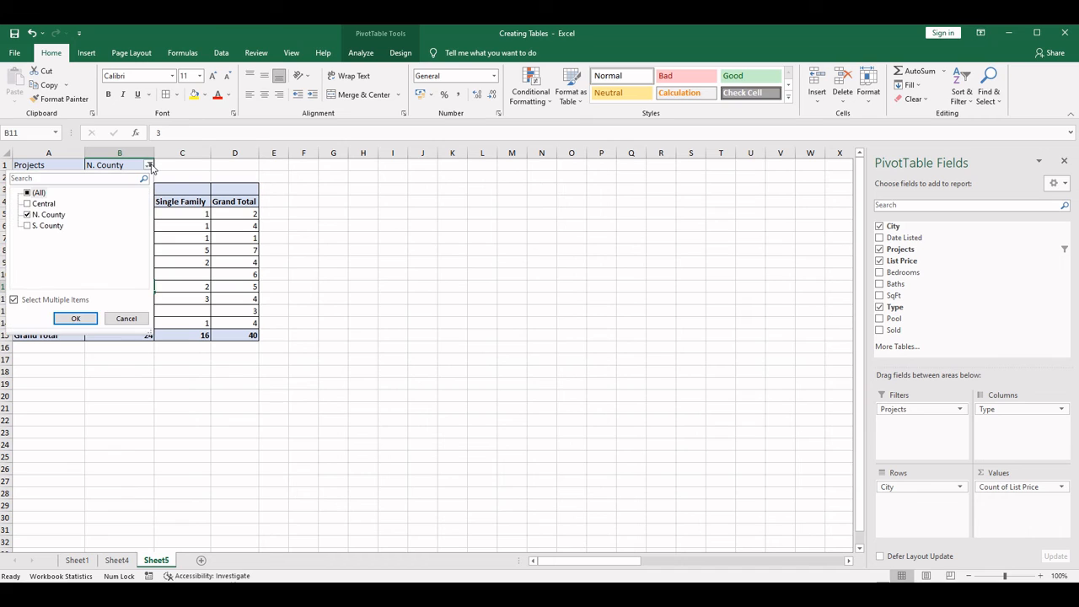
{"action": "left_click", "coordinate": [27, 192]}
{"action": "left_click", "coordinate": [75, 318]}
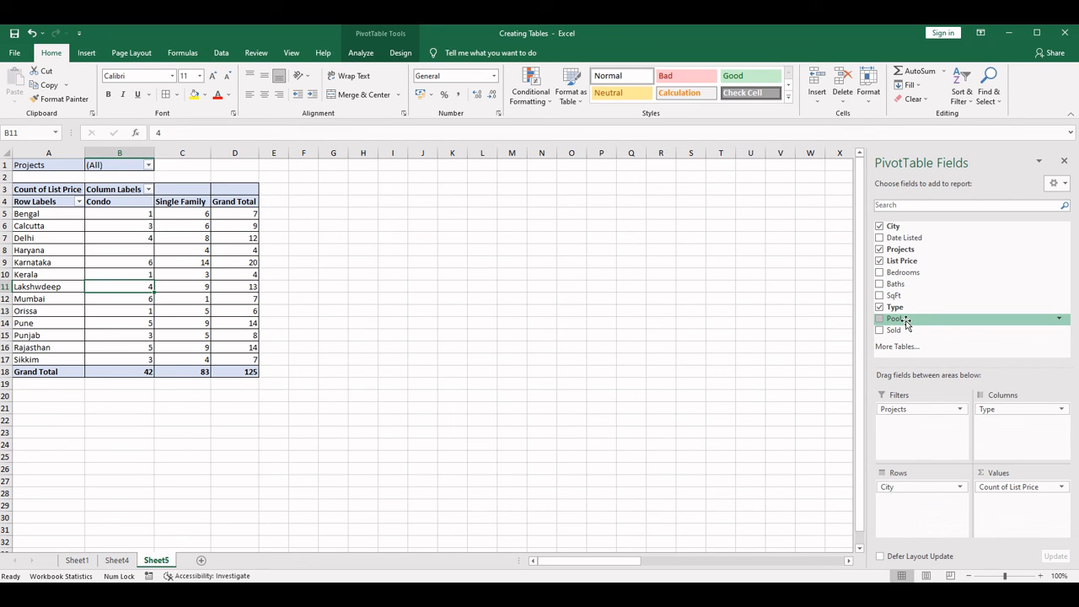
{"action": "left_click_drag", "start_coordinate": [909, 409], "coordinate": [908, 431]}
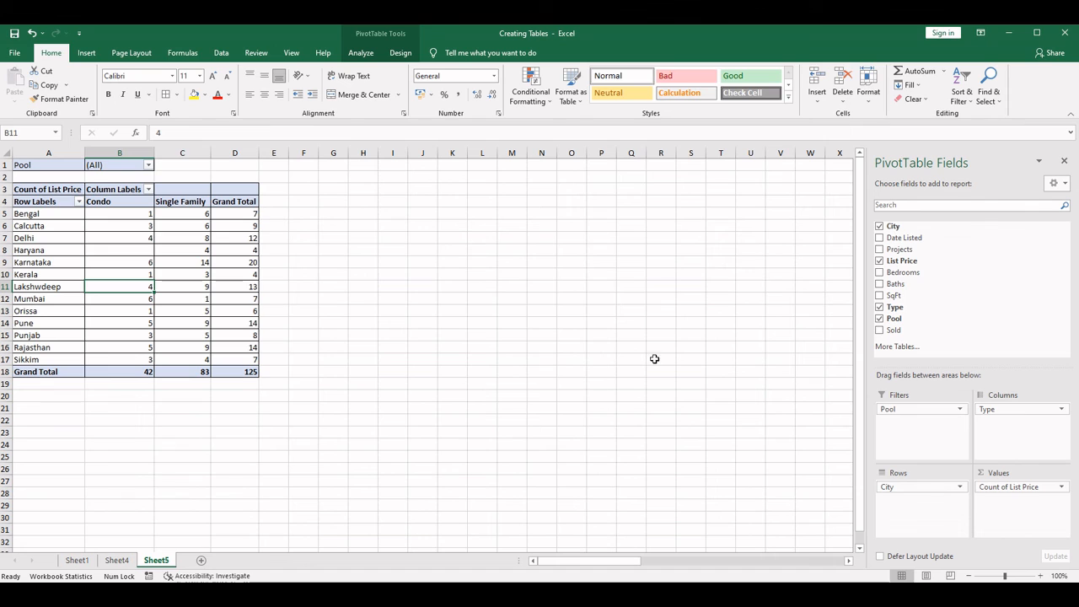
- Enable selecting multiple items in the Pool filter, show only TRUE, and check the Condo, Single Family and overall grand totals
{"action": "left_click", "coordinate": [149, 166]}
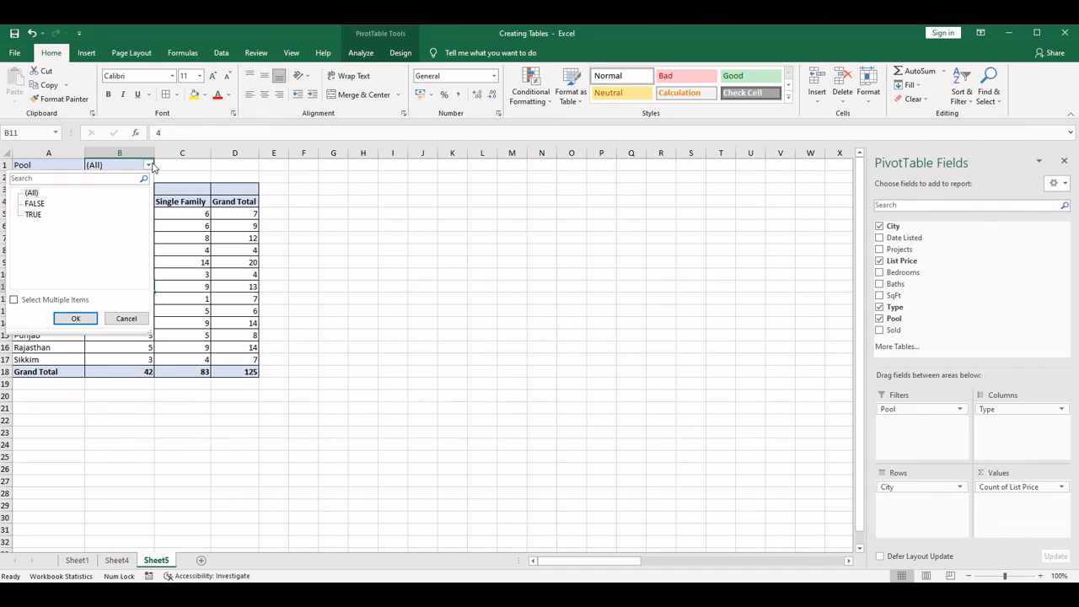
{"action": "left_click", "coordinate": [36, 300]}
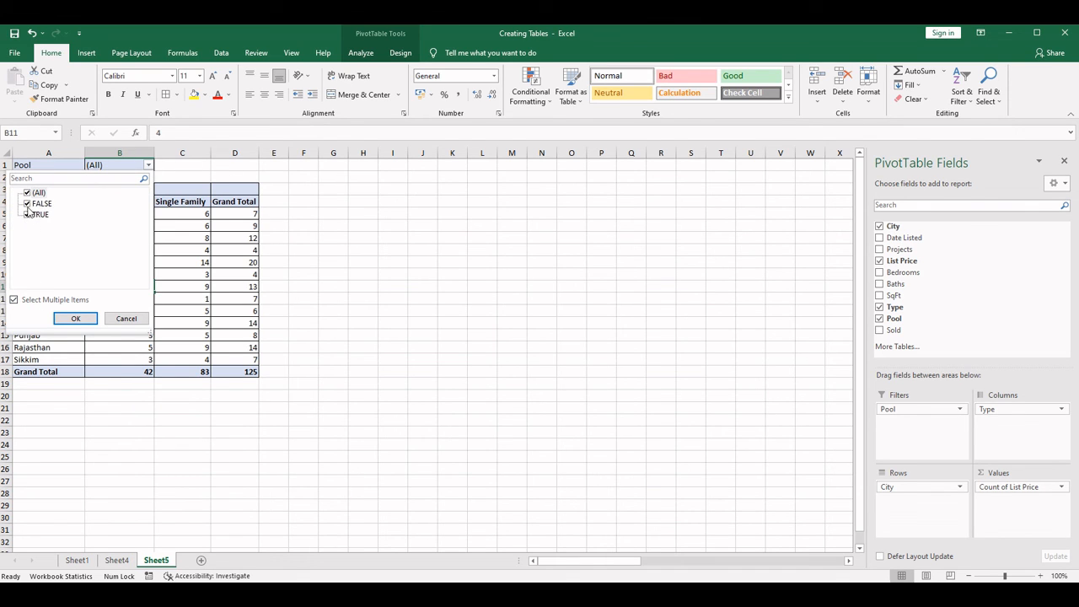
{"action": "left_click", "coordinate": [27, 206]}
{"action": "left_click", "coordinate": [75, 318]}
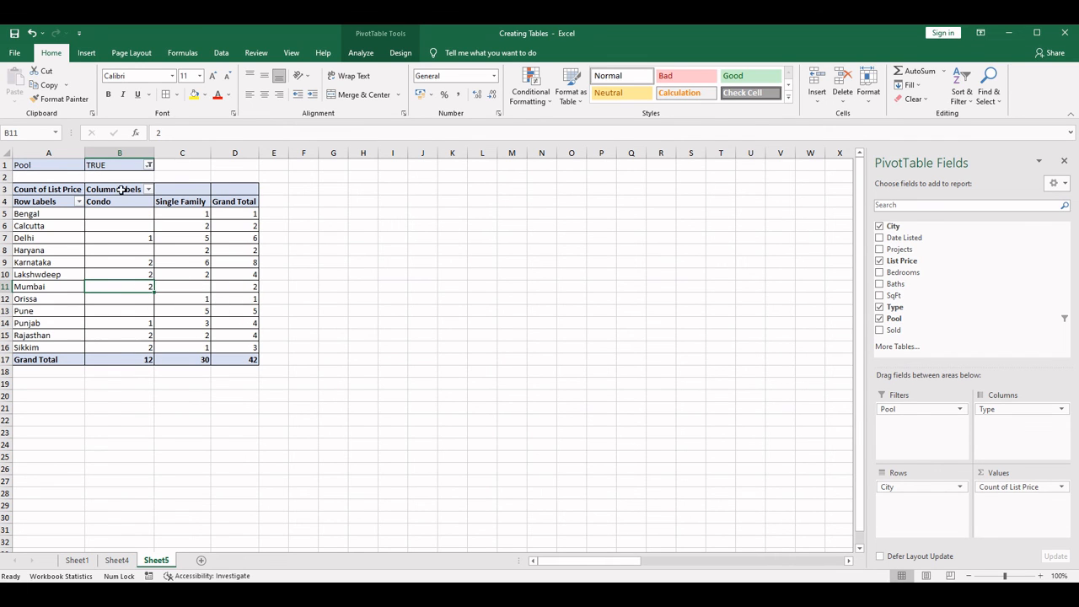
{"action": "left_click", "coordinate": [141, 360]}
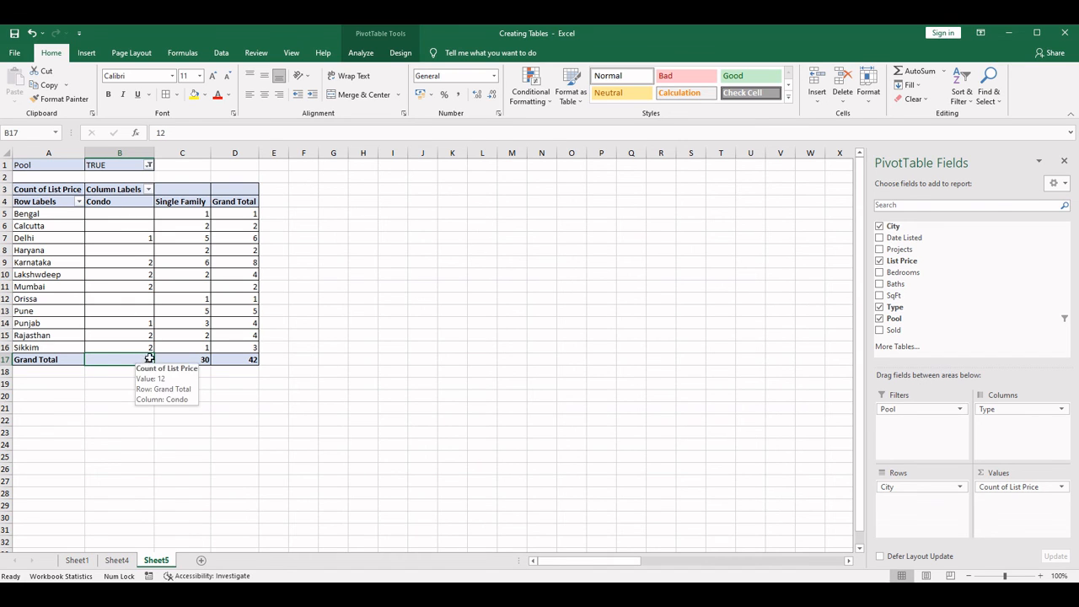
{"action": "left_click", "coordinate": [203, 359]}
{"action": "left_click", "coordinate": [253, 358]}
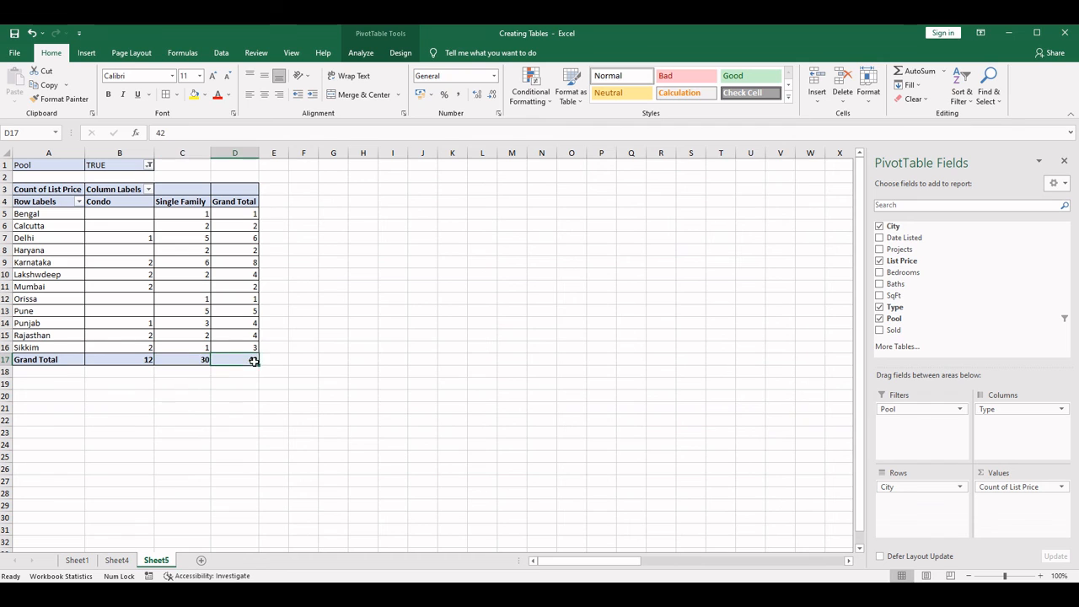
- Change the Pool filter to show only FALSE and check the overall grand total
{"action": "left_click", "coordinate": [148, 164]}
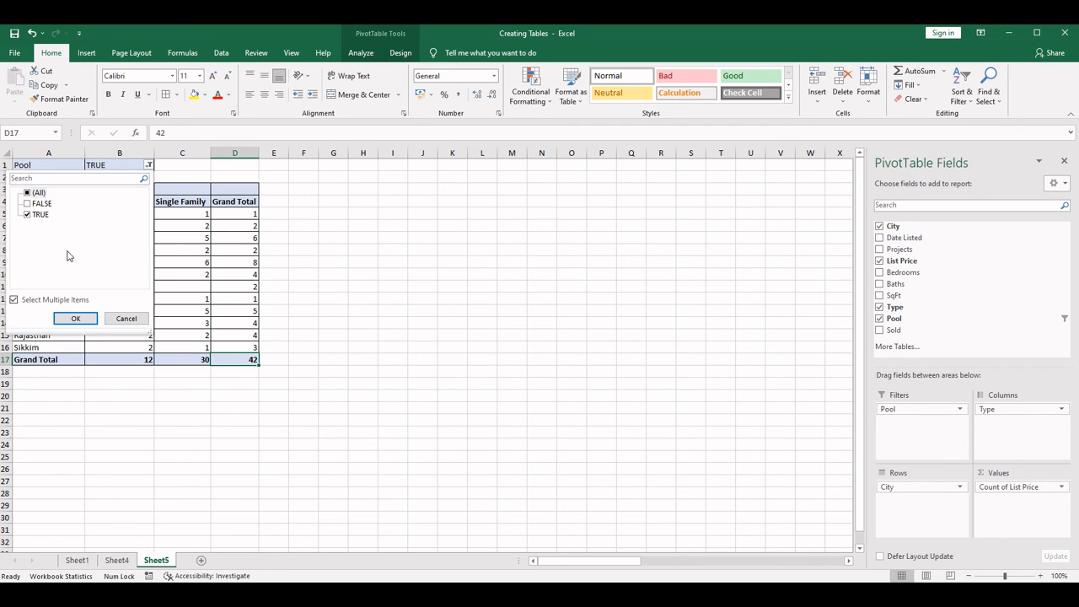
{"action": "left_click", "coordinate": [29, 213]}
{"action": "left_click", "coordinate": [28, 214]}
{"action": "left_click", "coordinate": [28, 203]}
{"action": "left_click", "coordinate": [75, 318]}
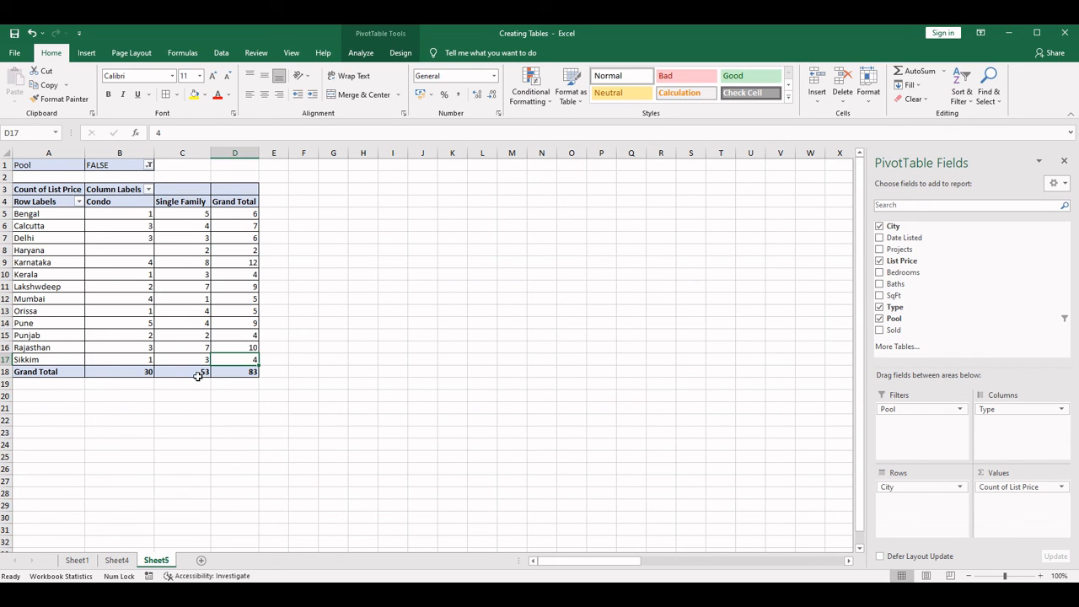
{"action": "left_click", "coordinate": [253, 372]}
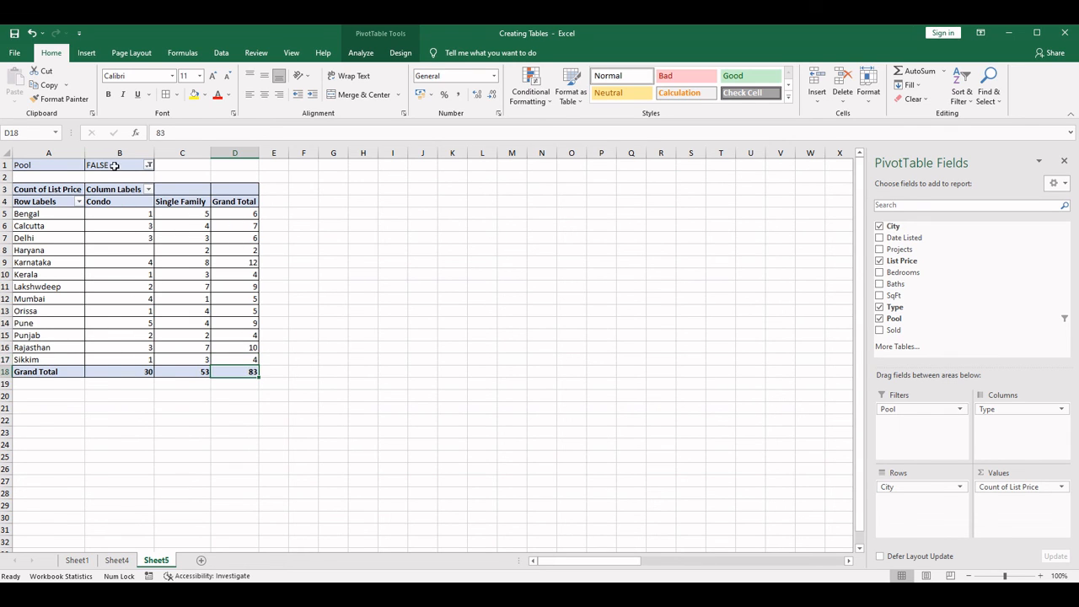
- Reset the Pool filter to all items and replace Pool with the Sold field as the report filter
{"action": "left_click", "coordinate": [148, 165]}
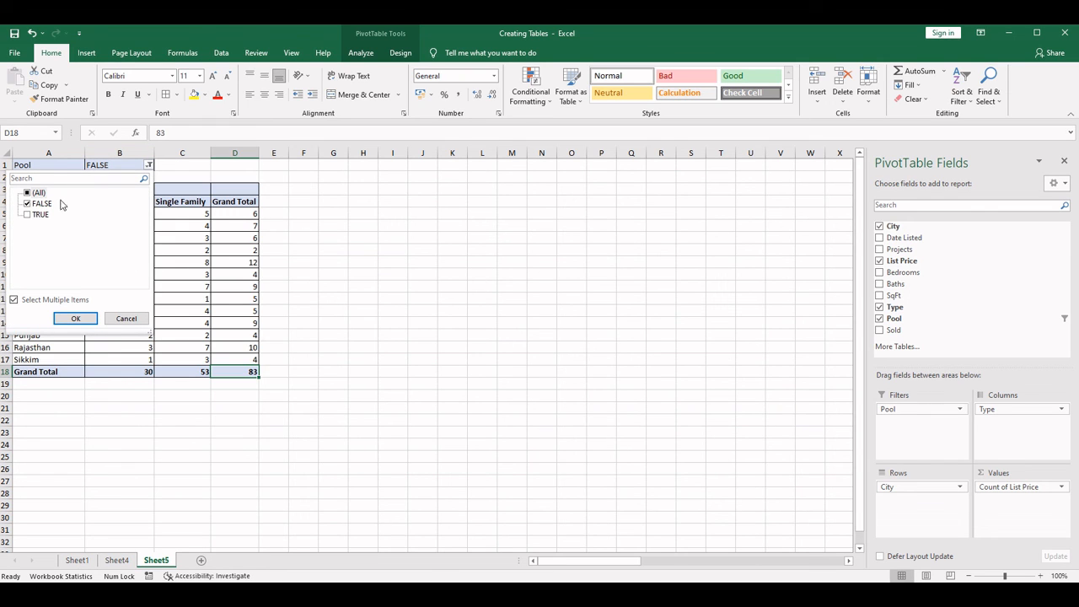
{"action": "left_click", "coordinate": [28, 193]}
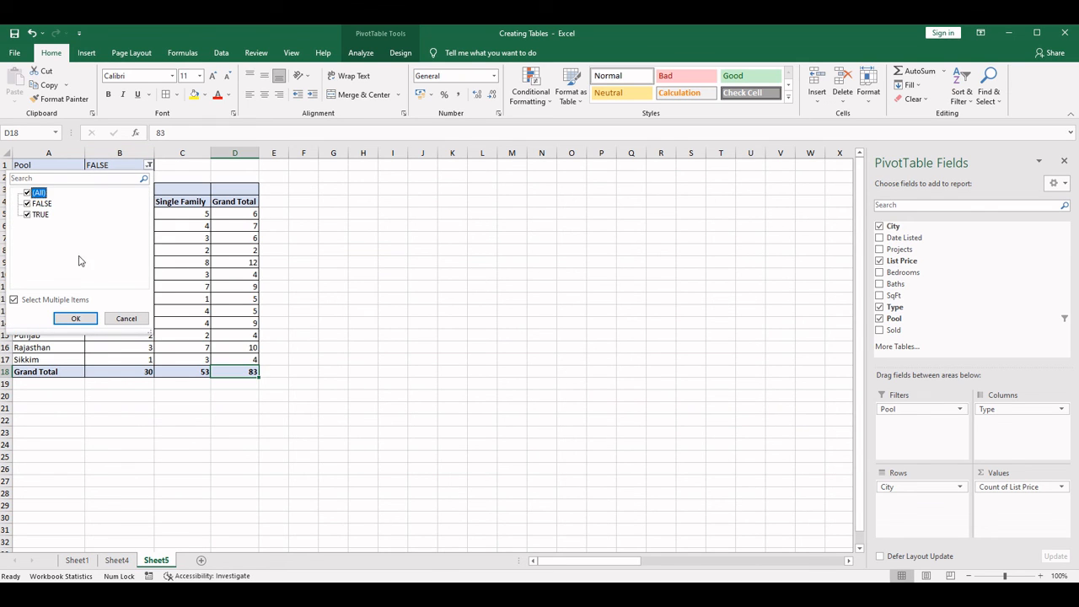
{"action": "left_click", "coordinate": [76, 318]}
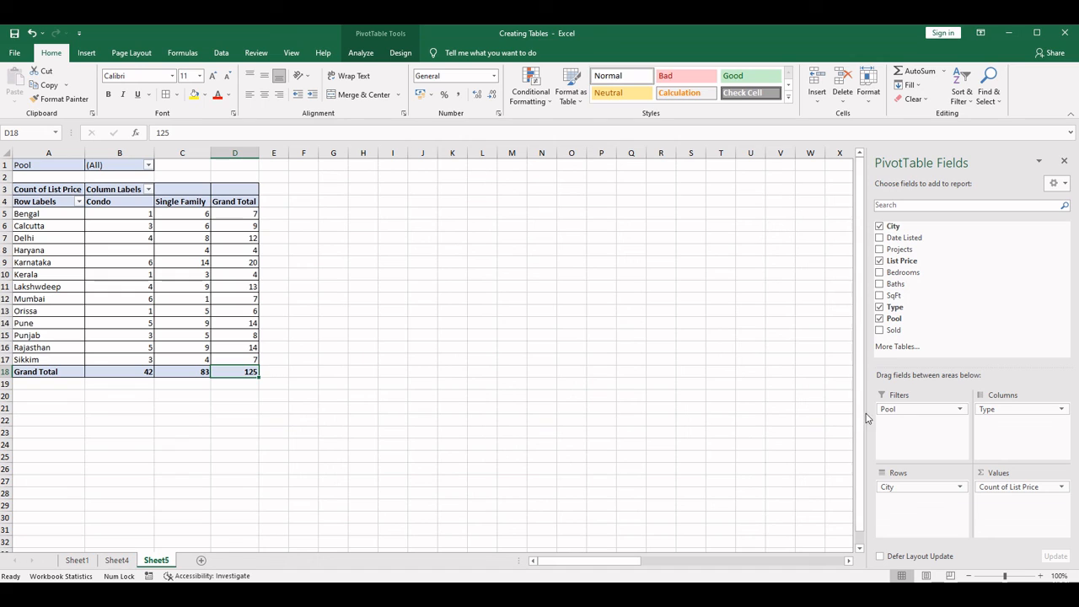
{"action": "left_click_drag", "start_coordinate": [922, 306], "coordinate": [974, 292]}
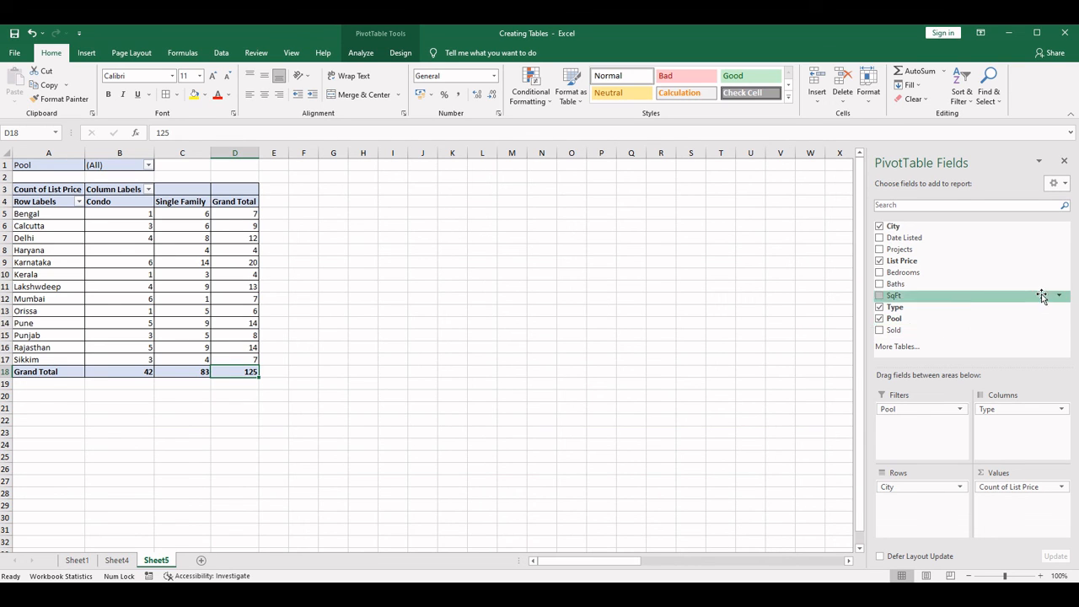
{"action": "left_click", "coordinate": [880, 318]}
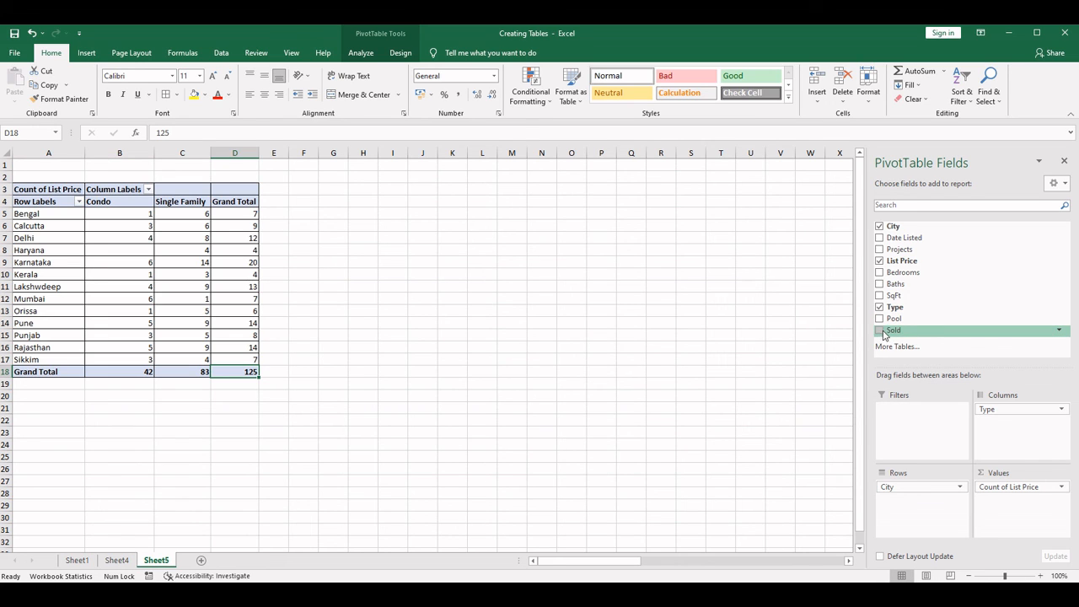
{"action": "left_click_drag", "start_coordinate": [887, 334], "coordinate": [910, 432]}
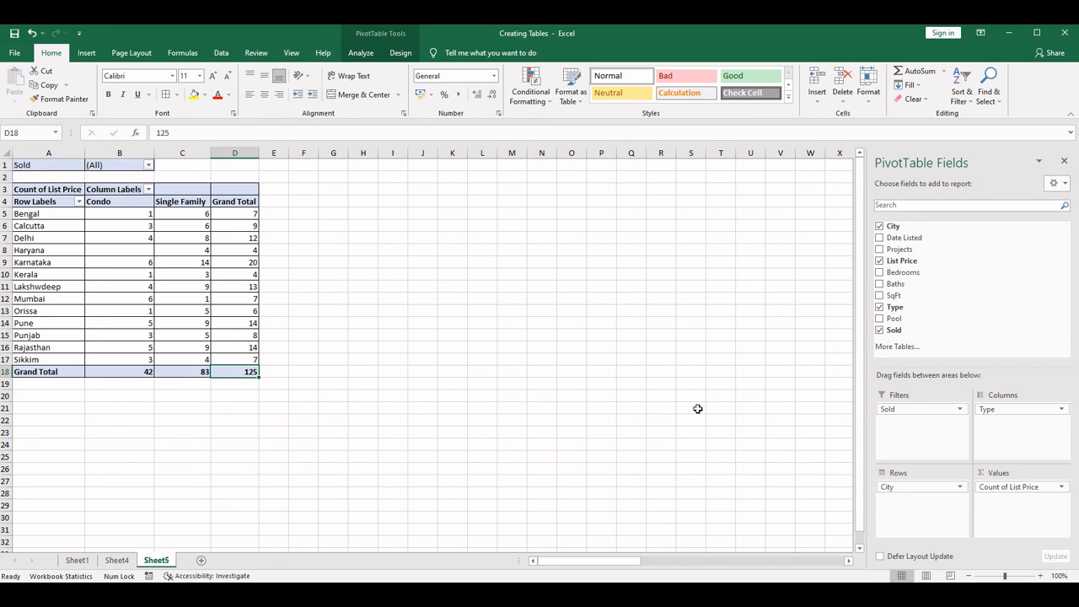
- Enable multiple items in the Sold filter, show only FALSE, and review the Condo, Single Family and Grand Total columns
{"action": "left_click", "coordinate": [148, 164]}
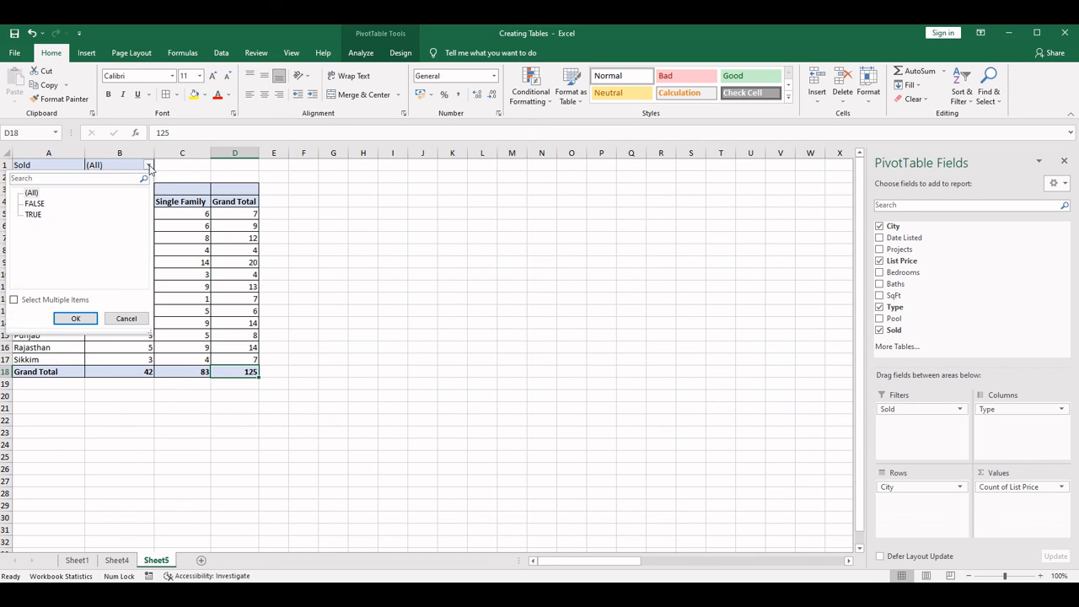
{"action": "left_click", "coordinate": [20, 302]}
{"action": "left_click", "coordinate": [28, 214]}
{"action": "left_click", "coordinate": [81, 320]}
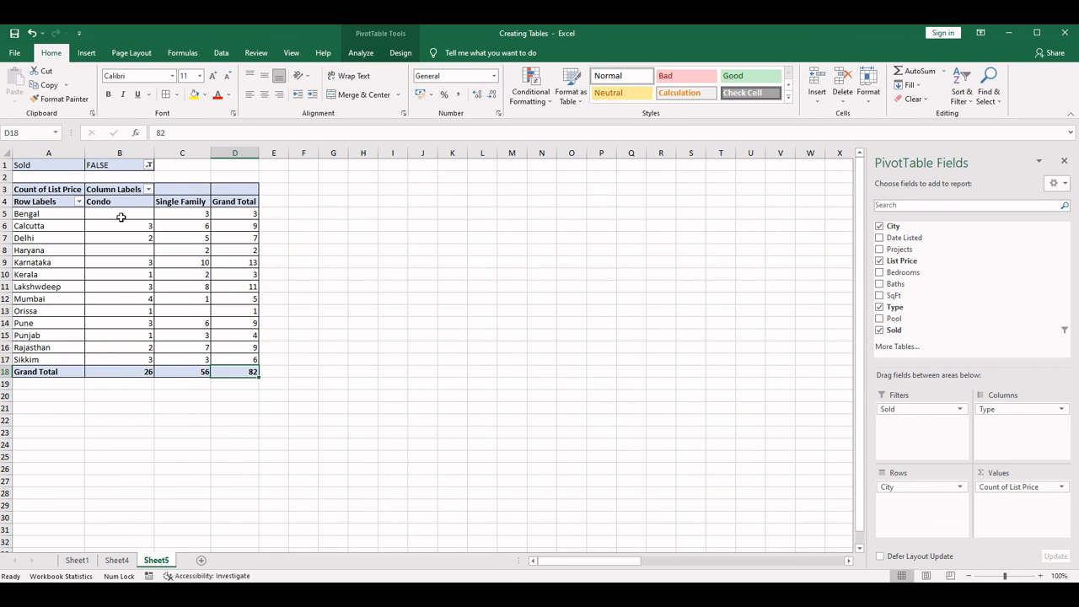
{"action": "left_click_drag", "start_coordinate": [109, 210], "coordinate": [131, 362]}
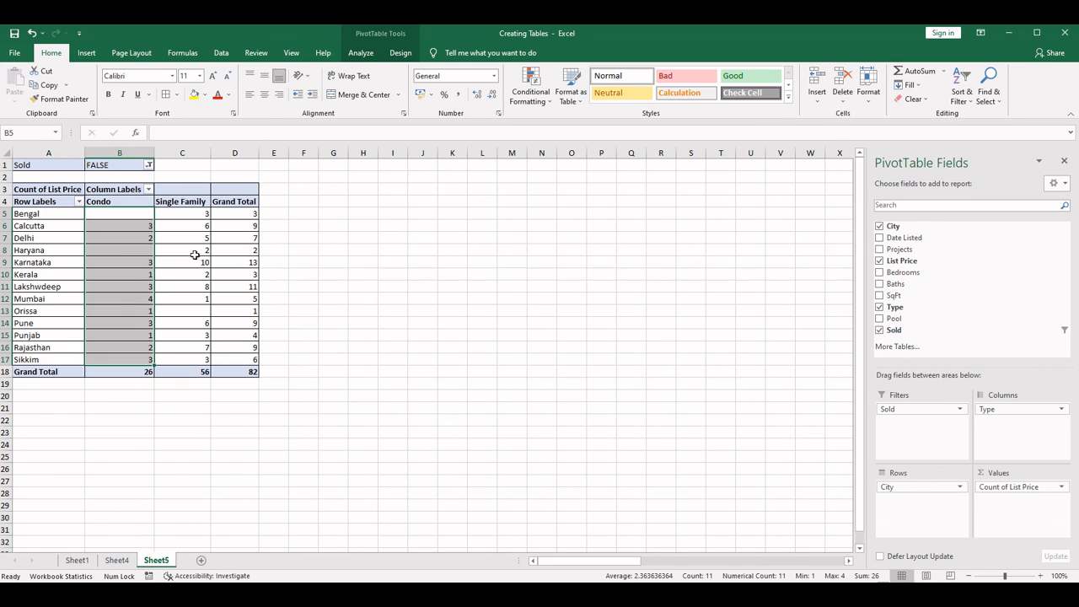
{"action": "left_click_drag", "start_coordinate": [193, 213], "coordinate": [202, 359]}
{"action": "left_click_drag", "start_coordinate": [240, 215], "coordinate": [251, 369]}
{"action": "left_click", "coordinate": [250, 371]}
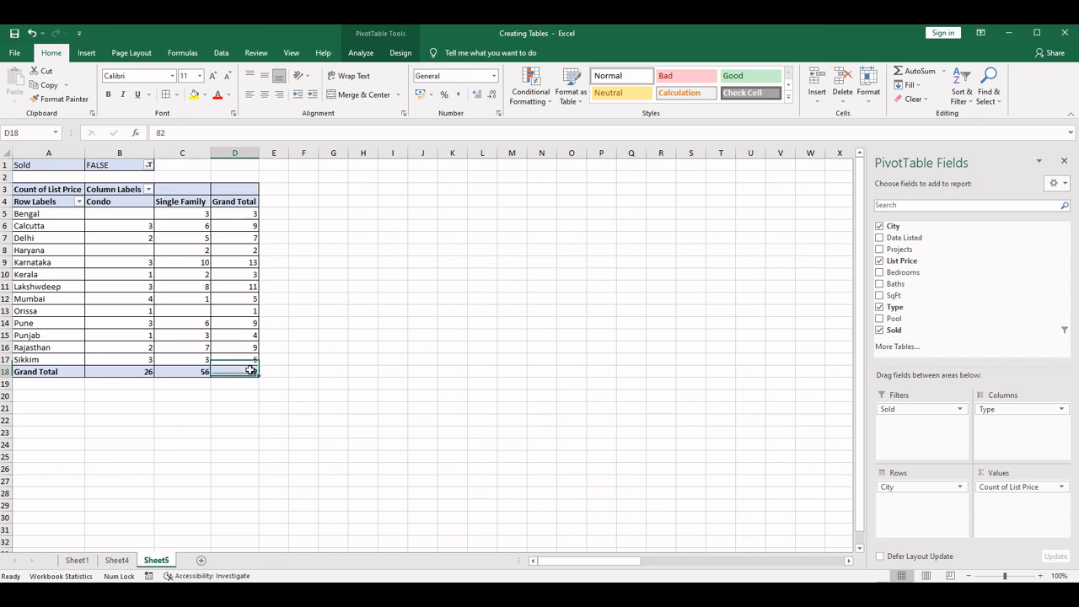
- Change the Sold filter to show only TRUE and check the Condo, Single Family and overall grand totals
{"action": "left_click", "coordinate": [150, 165]}
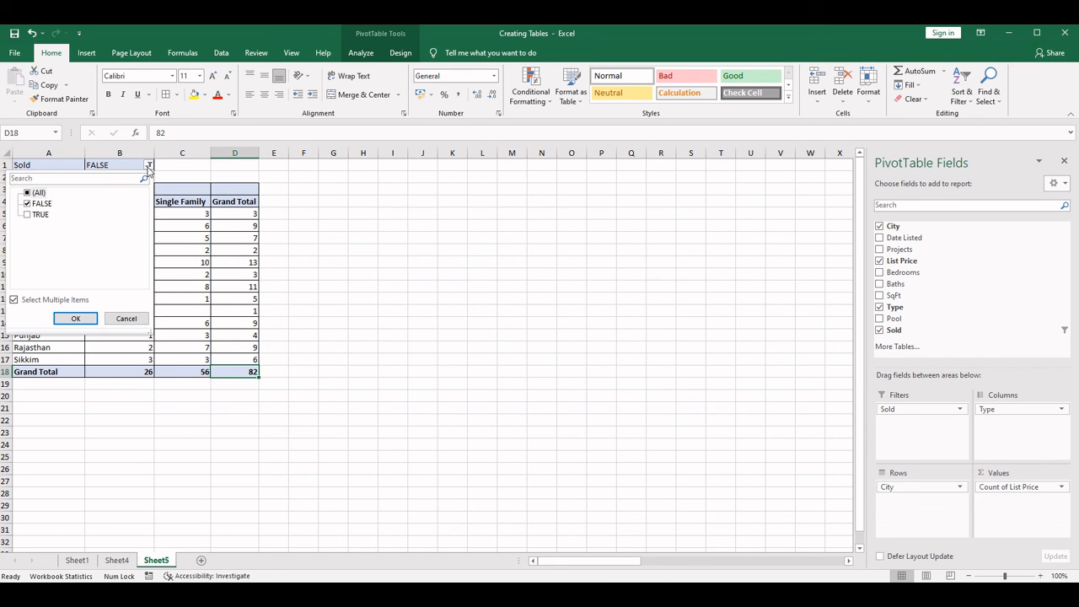
{"action": "left_click", "coordinate": [27, 203]}
{"action": "left_click", "coordinate": [27, 214]}
{"action": "left_click", "coordinate": [73, 319]}
{"action": "left_click", "coordinate": [114, 224]}
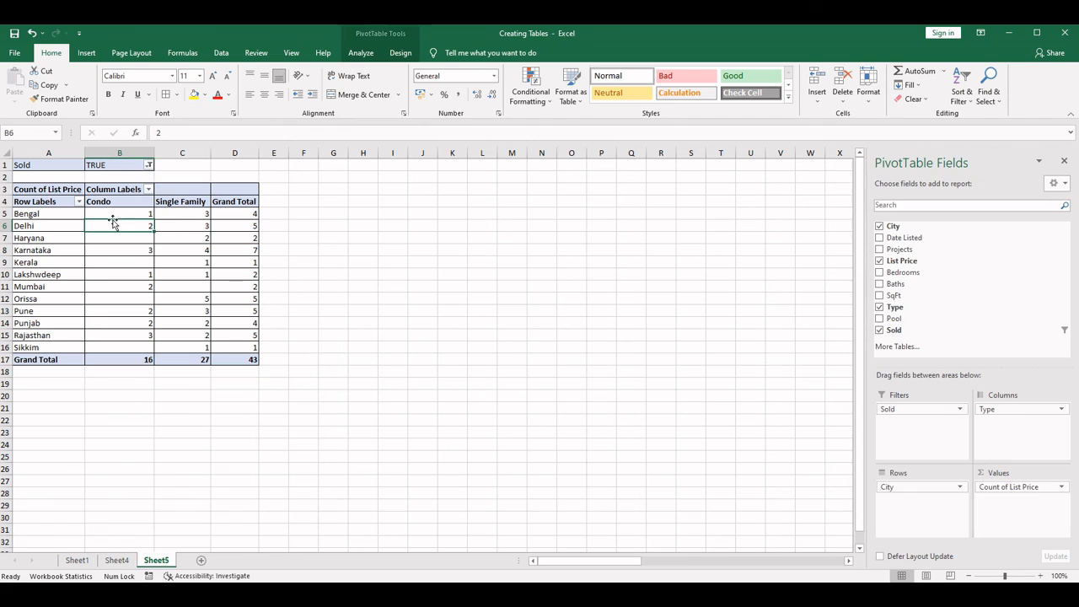
{"action": "left_click", "coordinate": [136, 360]}
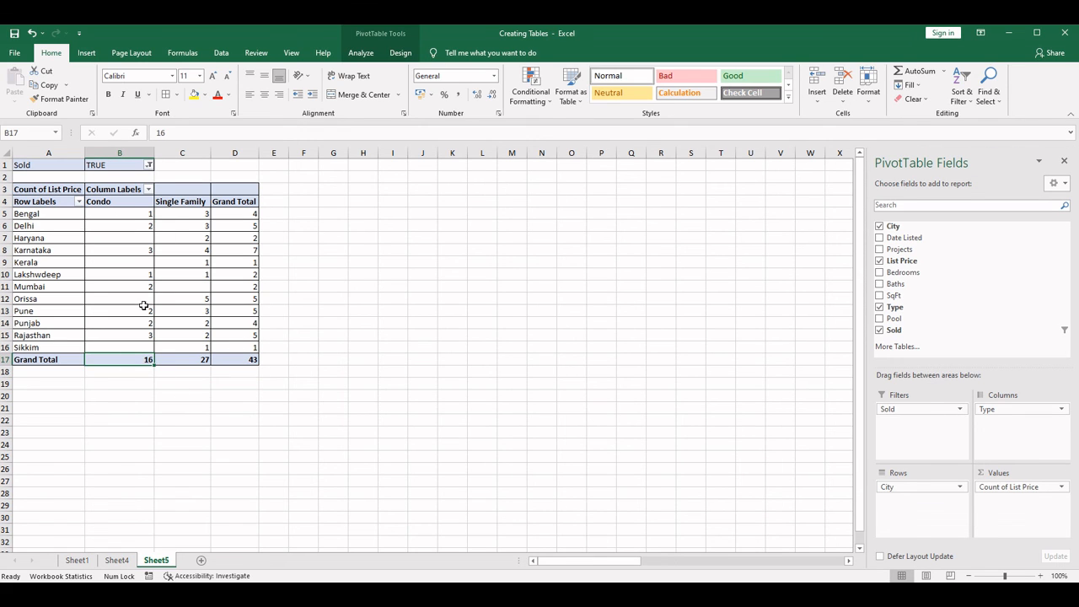
{"action": "left_click", "coordinate": [192, 360]}
{"action": "left_click", "coordinate": [245, 359]}
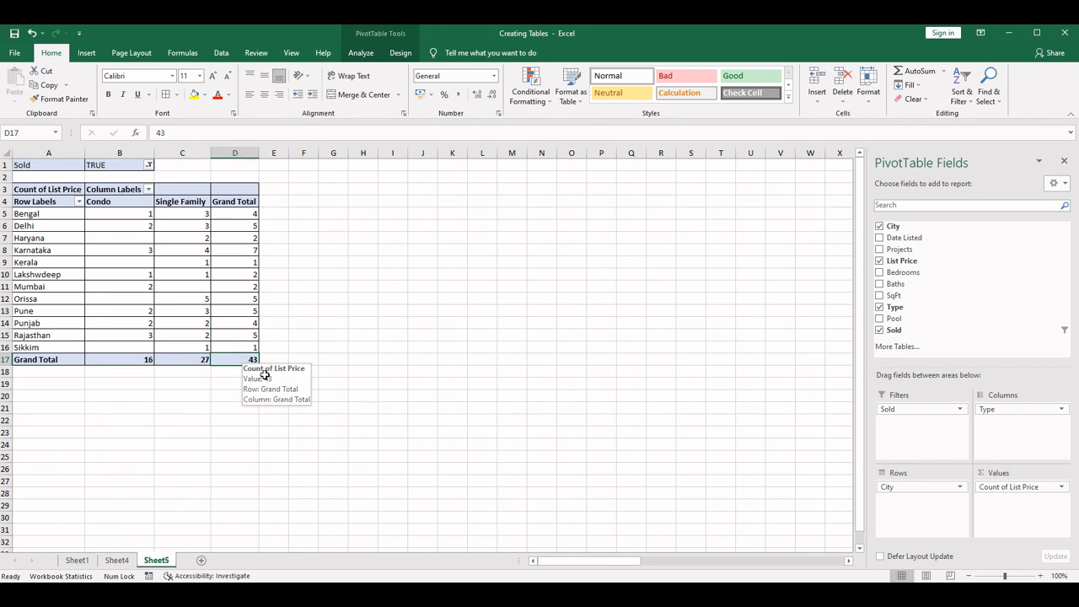
- Reset the Sold filter of the PivotTable to show all items
{"action": "left_click", "coordinate": [149, 166]}
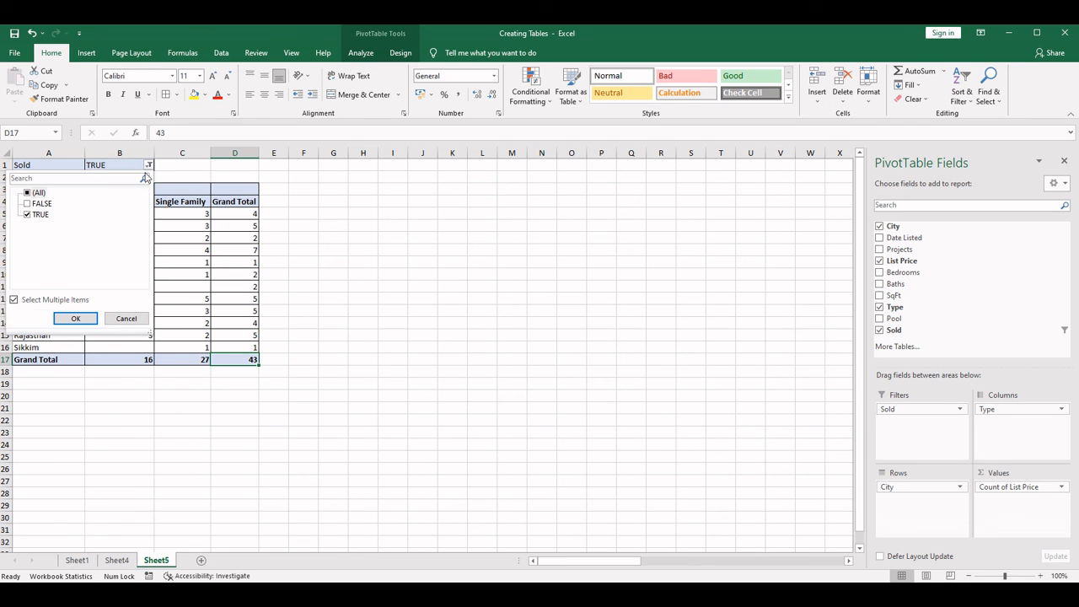
{"action": "left_click", "coordinate": [27, 194]}
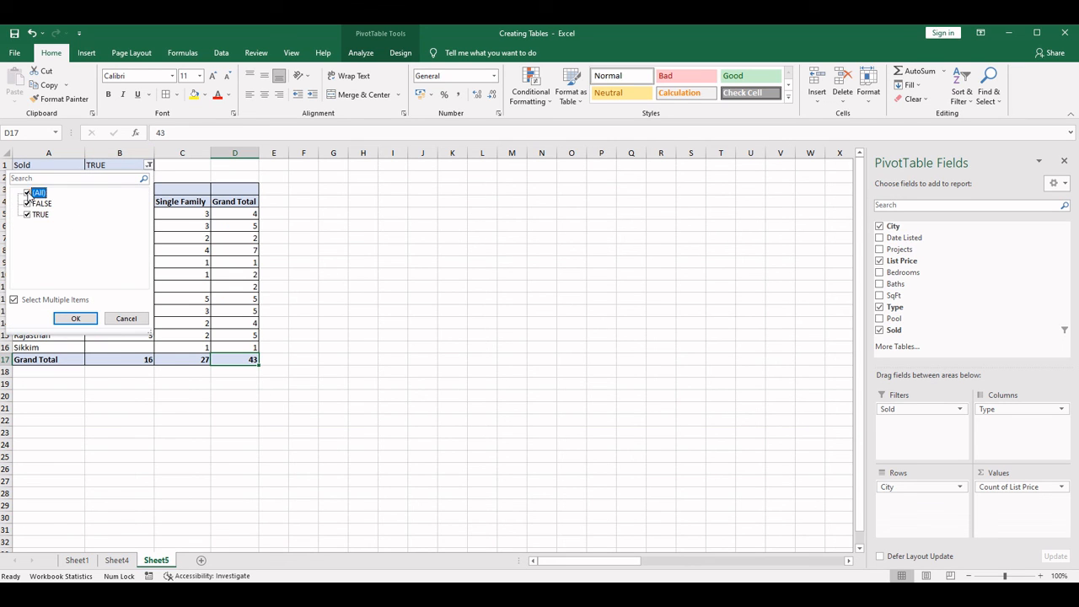
{"action": "left_click", "coordinate": [76, 318]}
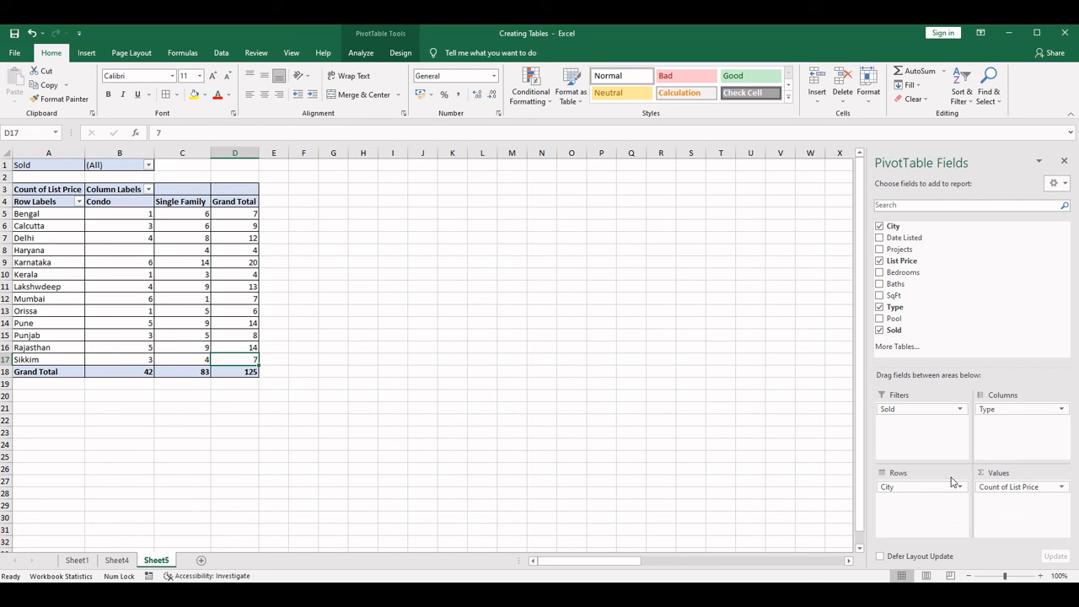
- Look over the listings data on Sheet4 and the Totals, Delhi, Mumbai and Calcutta sheets of the "Adding Cells of different worksheets" workbook
{"action": "left_click", "coordinate": [77, 560]}
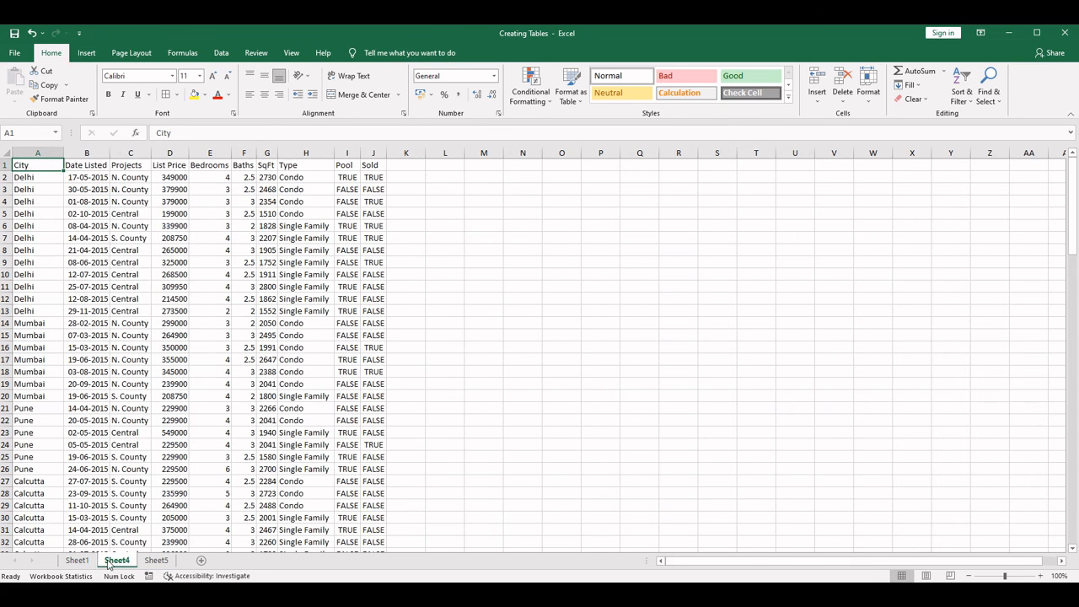
{"action": "key", "text": "ctrl+shift+Down"}
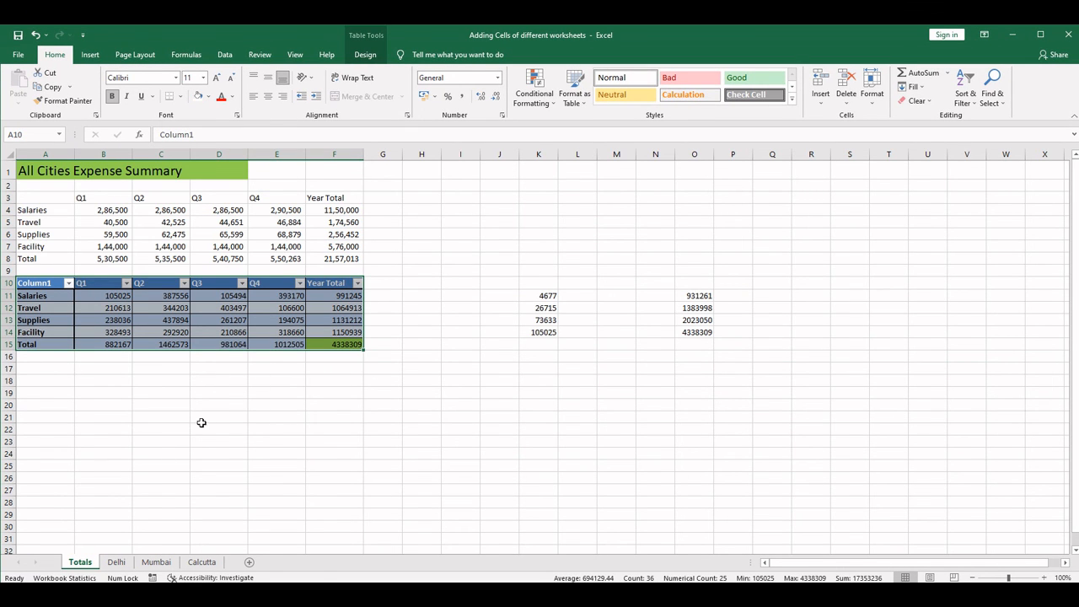
{"action": "left_click", "coordinate": [116, 561]}
{"action": "left_click", "coordinate": [156, 561]}
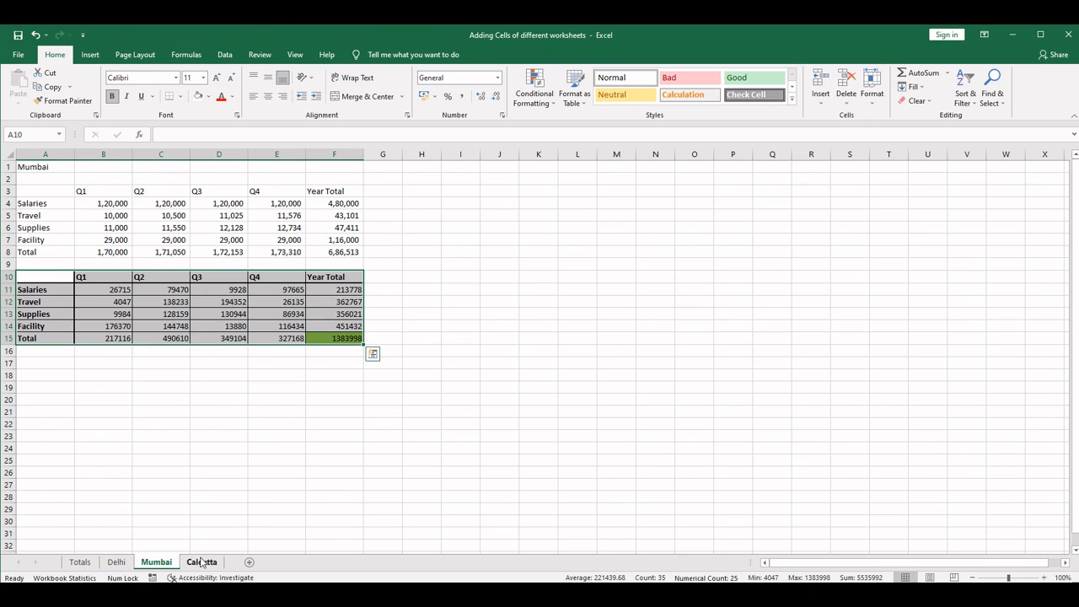
{"action": "left_click", "coordinate": [200, 562]}
{"action": "left_click", "coordinate": [116, 562]}
{"action": "left_click", "coordinate": [80, 562]}
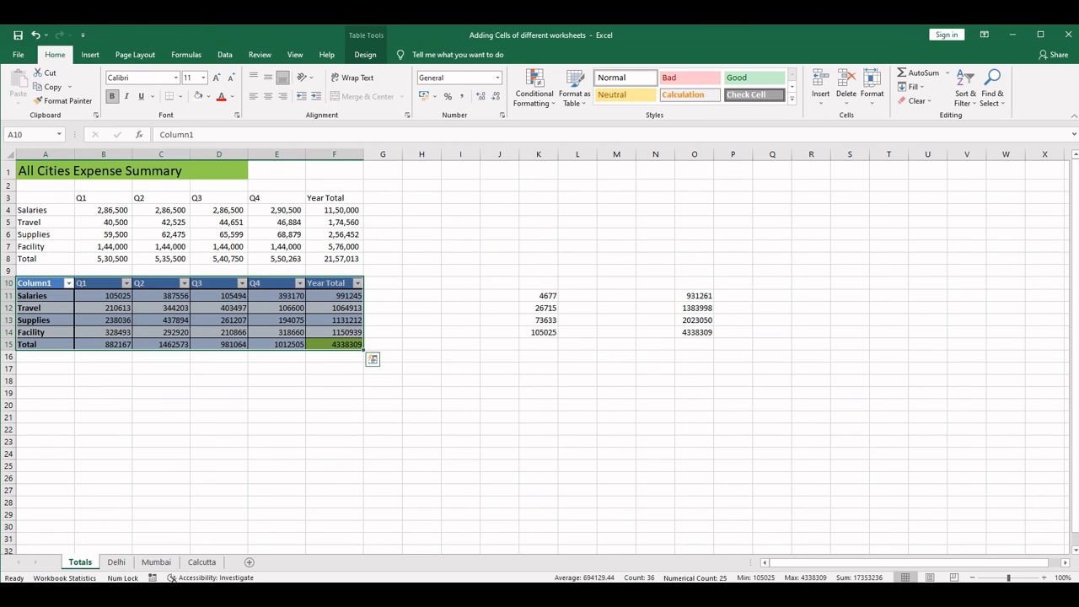